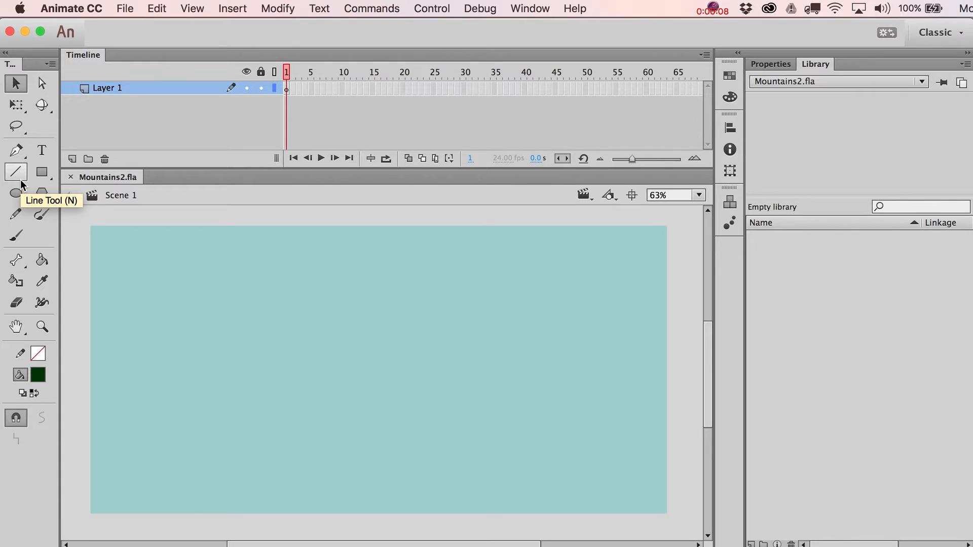
Step: Set up the Line tool with a white #FFFFFF stroke
click(20, 178)
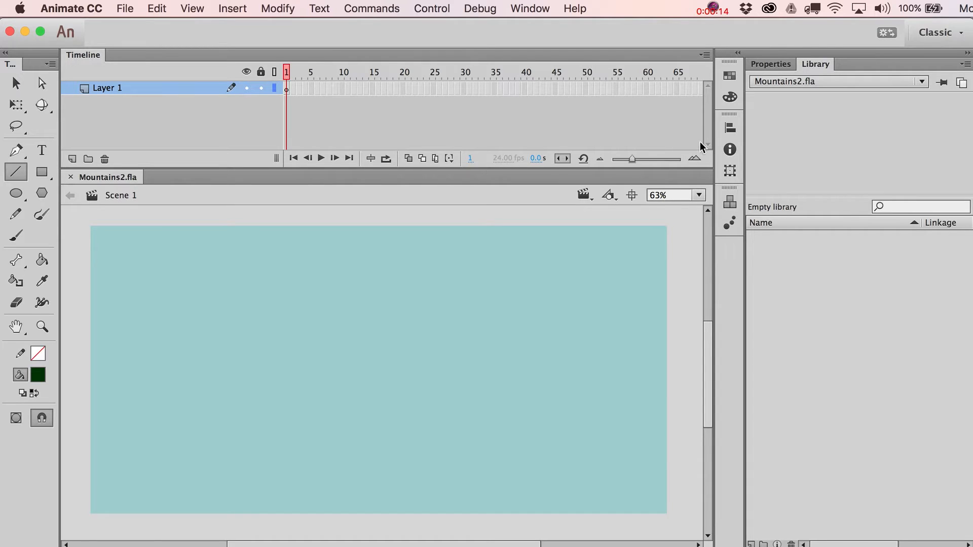
click(769, 63)
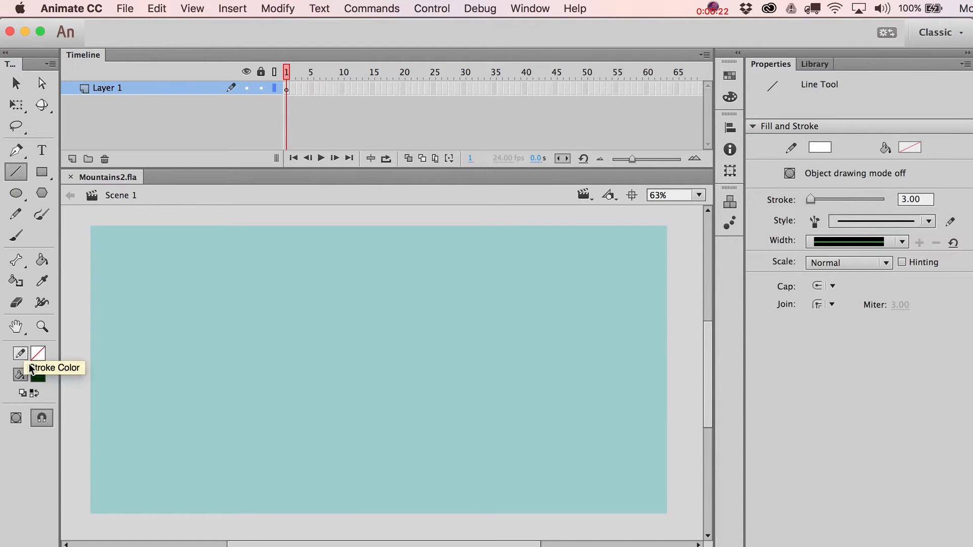
click(39, 376)
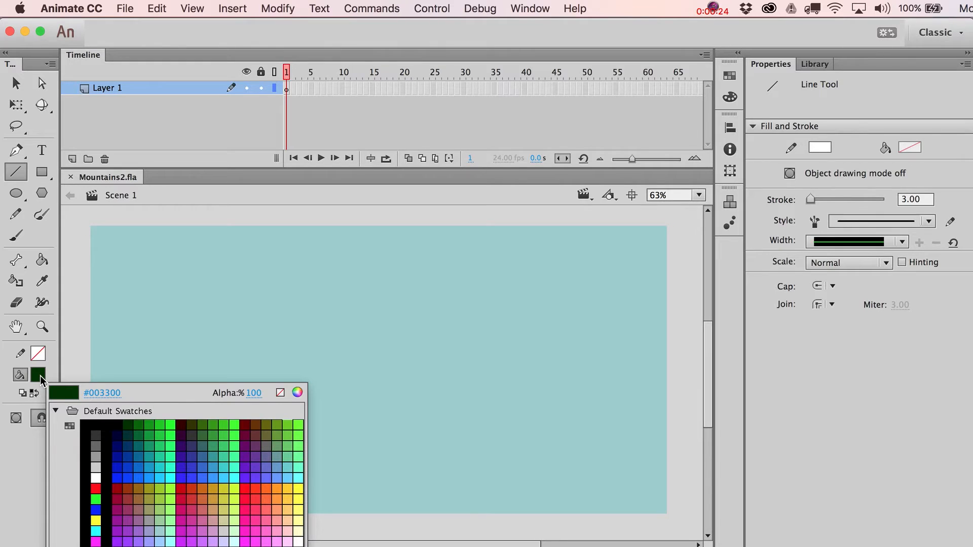
click(38, 353)
click(39, 353)
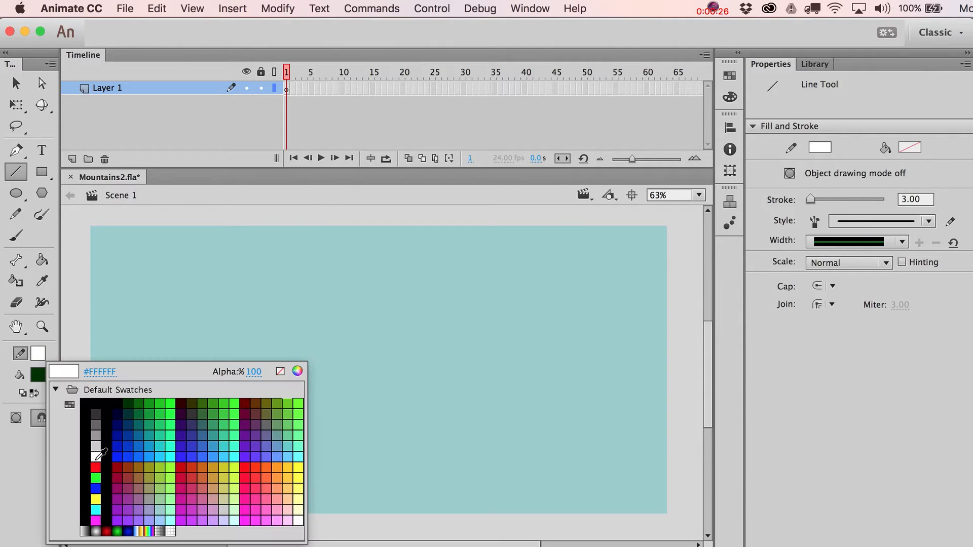
click(97, 459)
Step: Draw the open outline of a mountain fragment with straight lines: two left slopes, a narrow sloping top face and a right slope
drag(241, 448, 413, 252)
key(super+z)
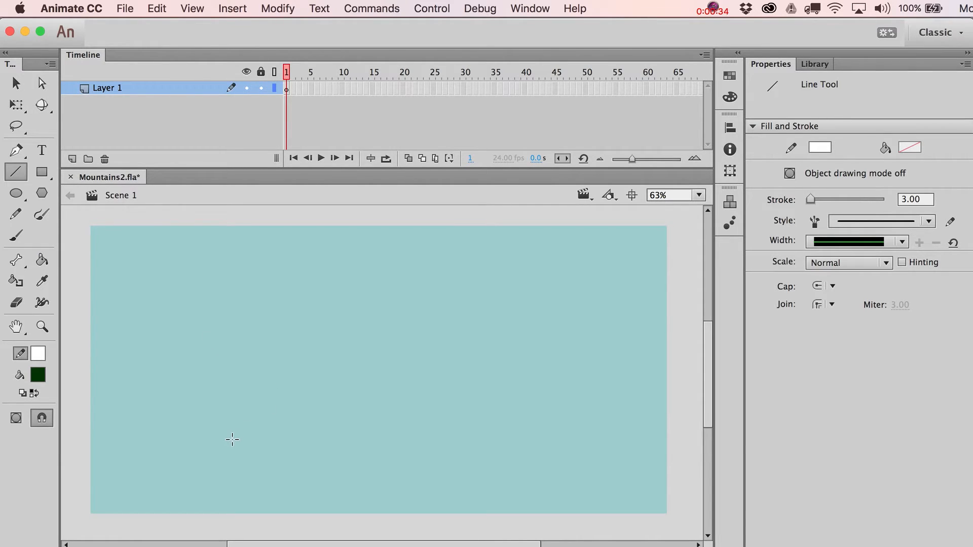
mouse_move(247, 449)
mouse_down()
mouse_move(325, 262)
mouse_move(341, 300)
mouse_move(338, 292)
mouse_up()
mouse_move(339, 292)
mouse_down()
mouse_move(296, 418)
mouse_move(293, 462)
mouse_up()
mouse_move(324, 262)
mouse_down()
mouse_move(495, 263)
mouse_move(521, 322)
mouse_move(540, 336)
mouse_move(311, 281)
mouse_move(339, 294)
mouse_up()
drag(539, 336, 597, 503)
Step: Lengthen the two left slope lines by pulling their lower ends down toward the bottom of the stage
key(v)
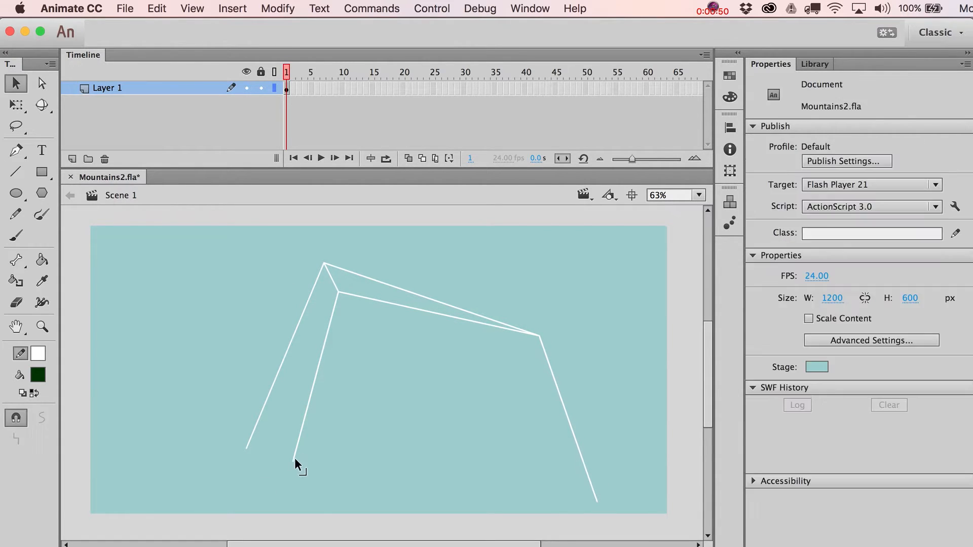
drag(294, 459, 282, 493)
drag(242, 461, 224, 489)
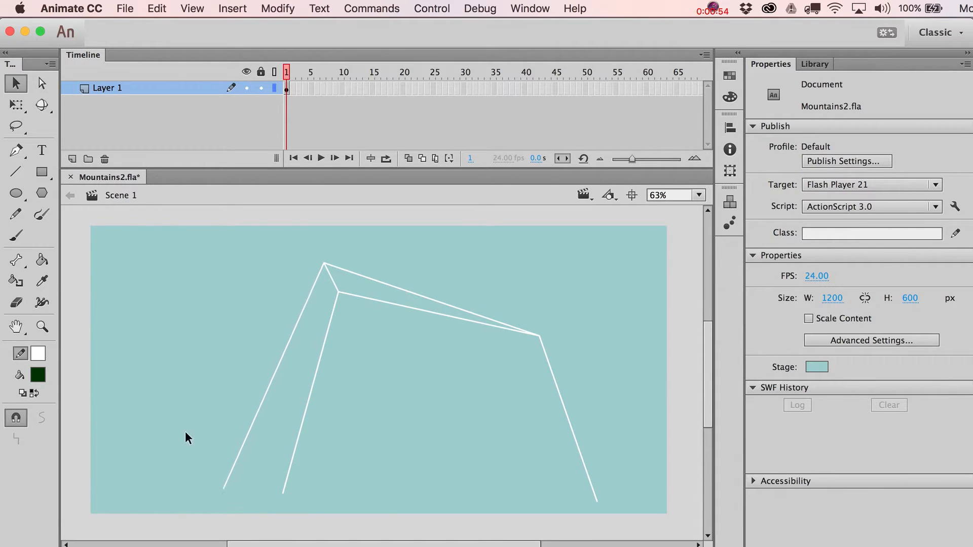
Step: Close the outline with a horizontal base line across the slopes and delete the line ends protruding past the corners
key(n)
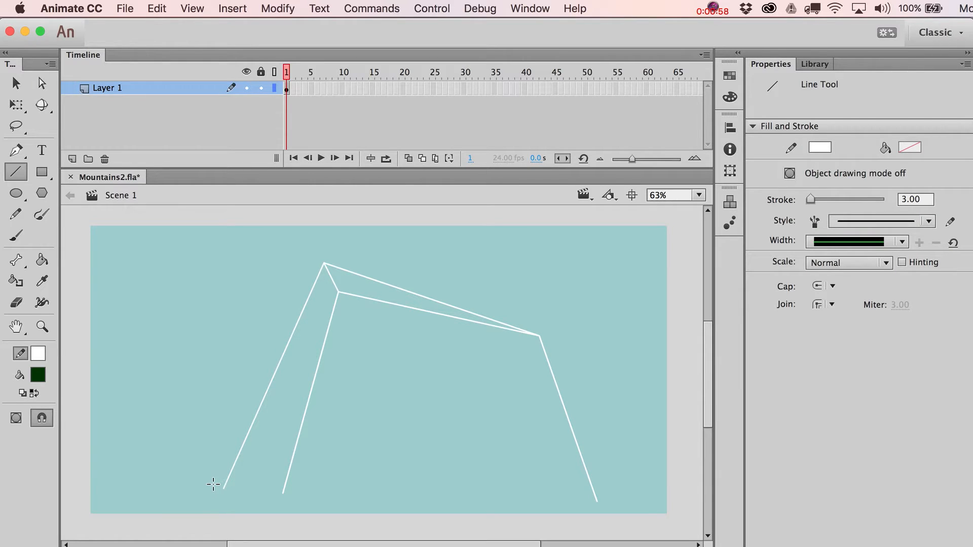
mouse_move(212, 484)
mouse_down()
mouse_move(590, 490)
mouse_move(553, 482)
mouse_move(623, 495)
mouse_up()
key(v)
click(595, 496)
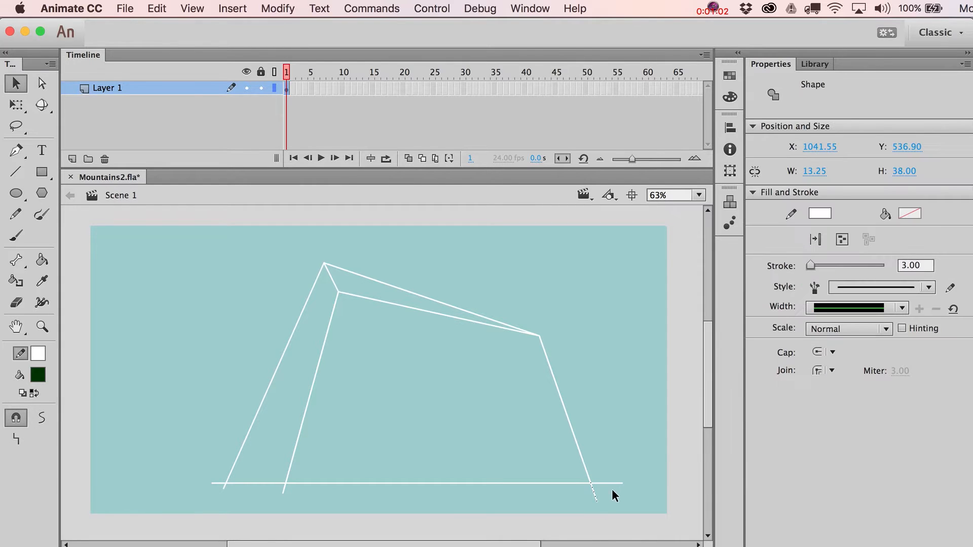
key(Delete)
click(609, 483)
key(Delete)
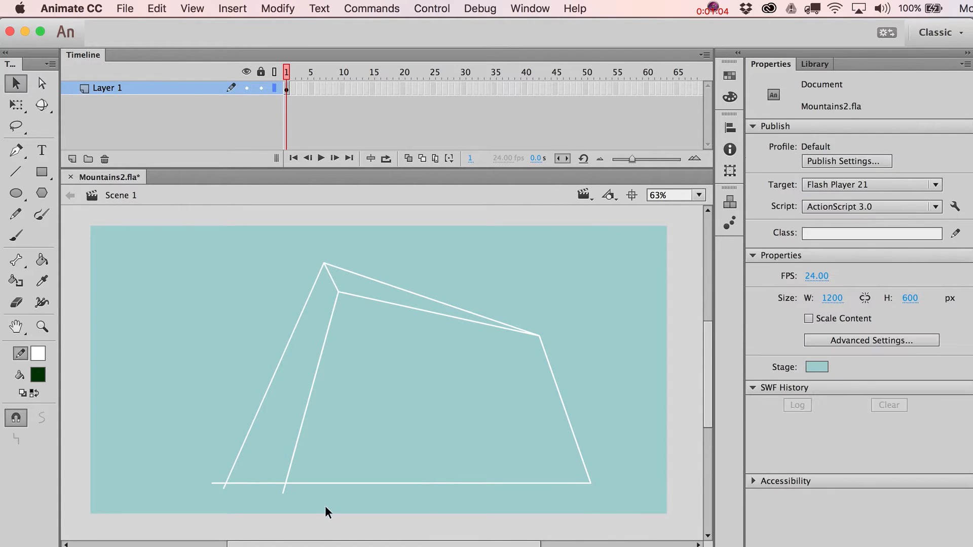
click(216, 484)
key(Delete)
click(224, 488)
key(Delete)
Step: Fill the large front face with dark green #003300 and the narrow left face with bright green #00CC00
click(42, 260)
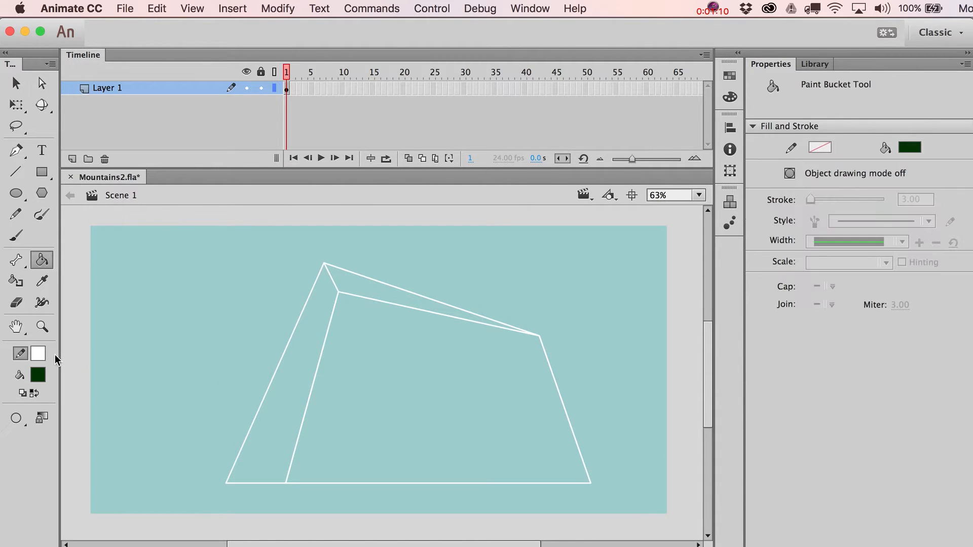
click(456, 436)
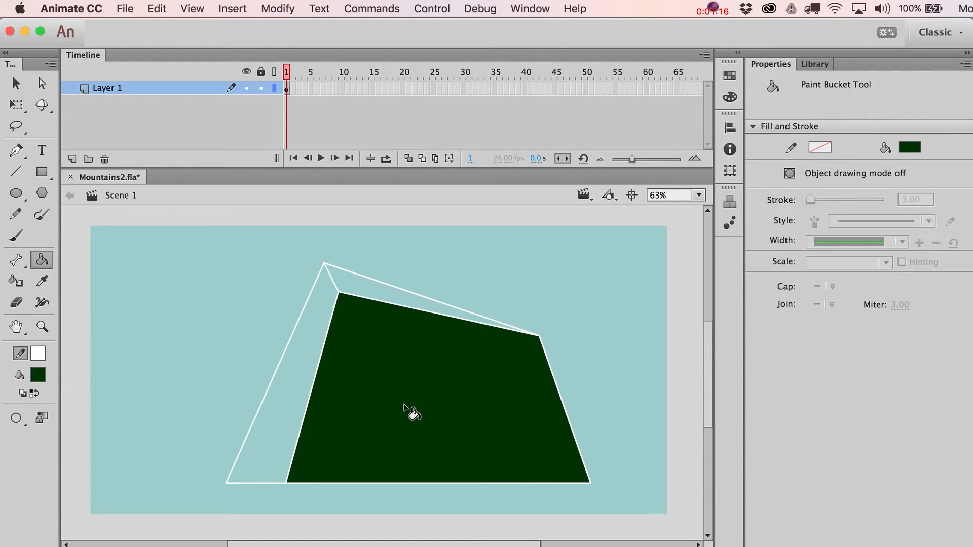
click(39, 375)
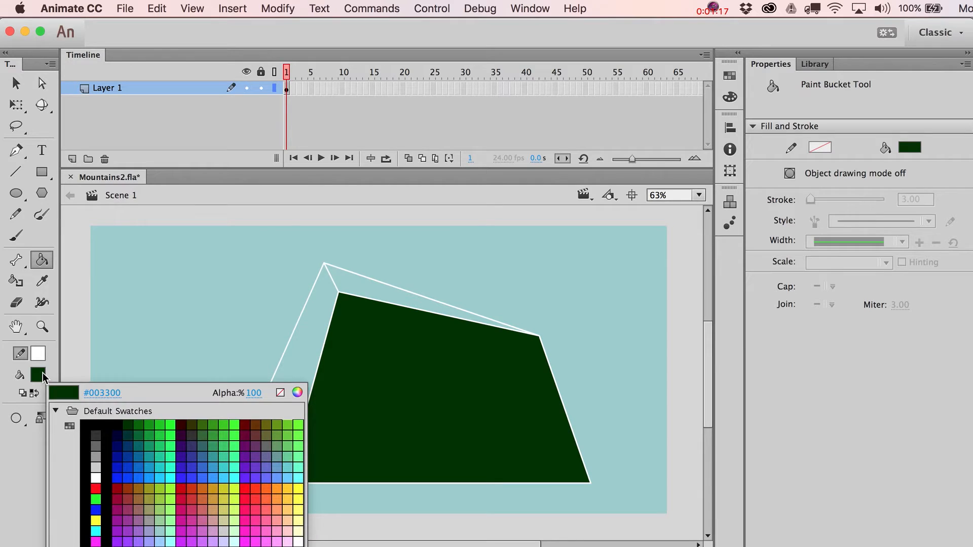
click(170, 430)
click(281, 421)
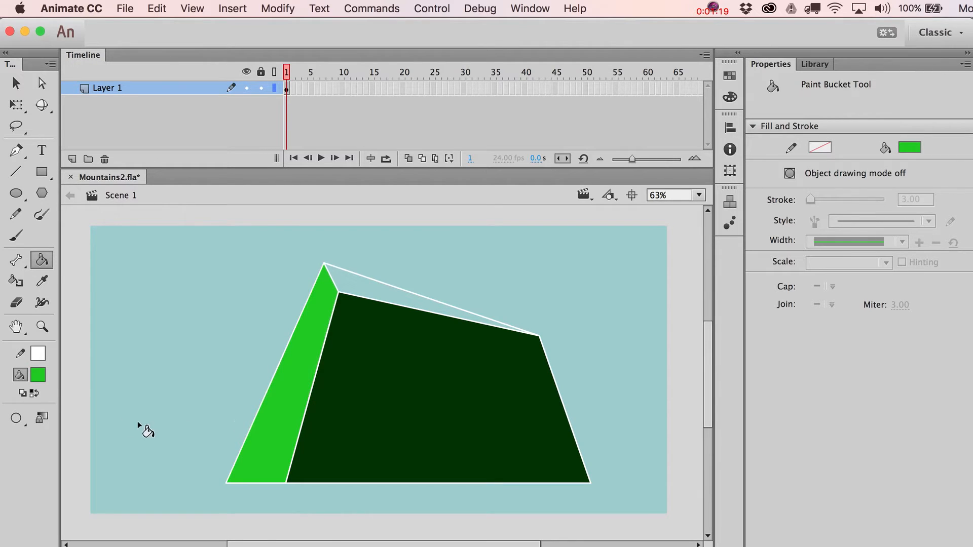
Step: Try a medium green fill on the narrow top face of the mountain
click(36, 380)
click(167, 441)
click(38, 376)
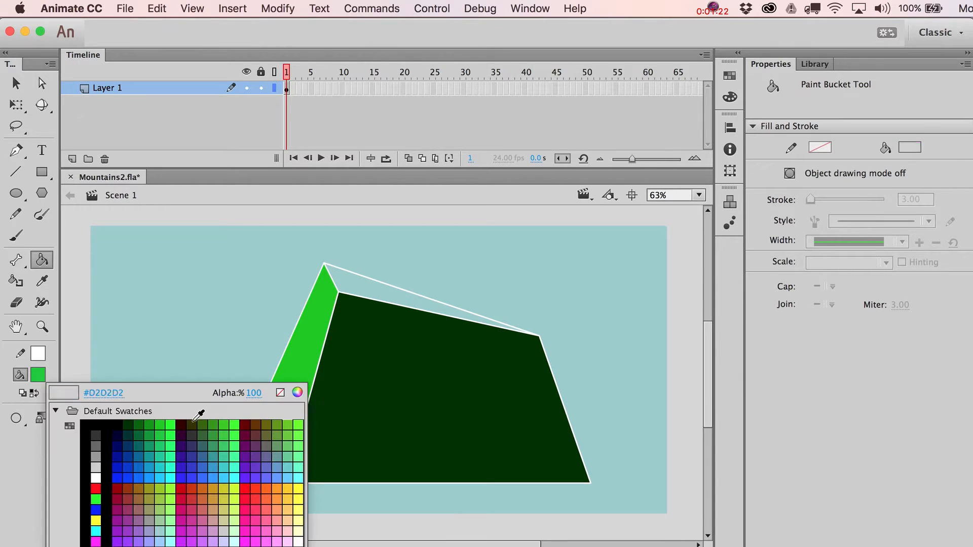
click(161, 425)
click(38, 375)
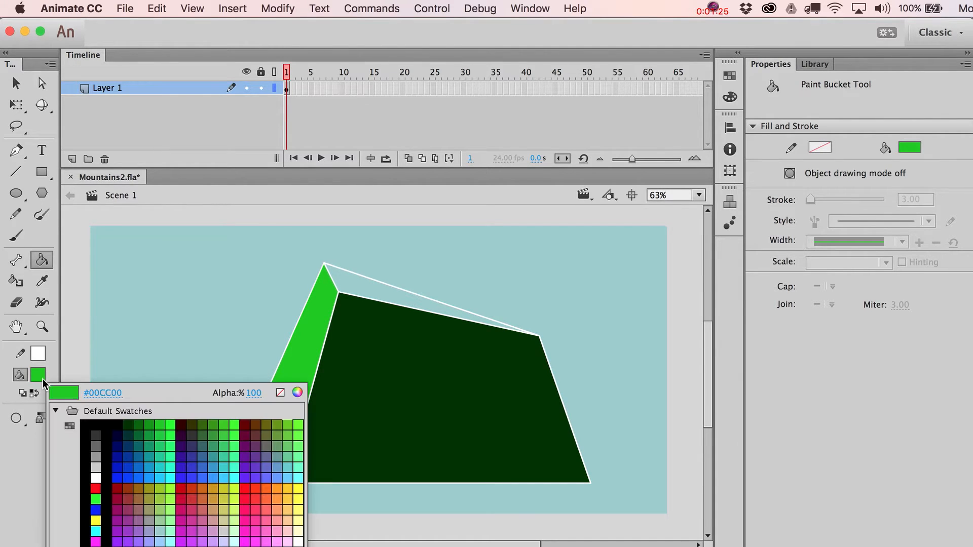
click(151, 424)
click(358, 283)
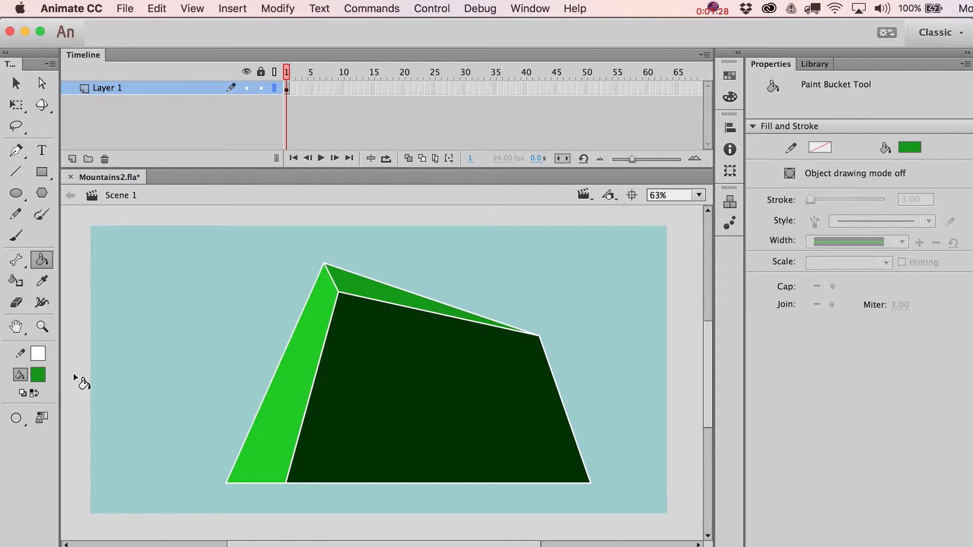
Step: Fill the narrow top face with a green one shade darker, lighter than the front face
click(38, 375)
click(140, 423)
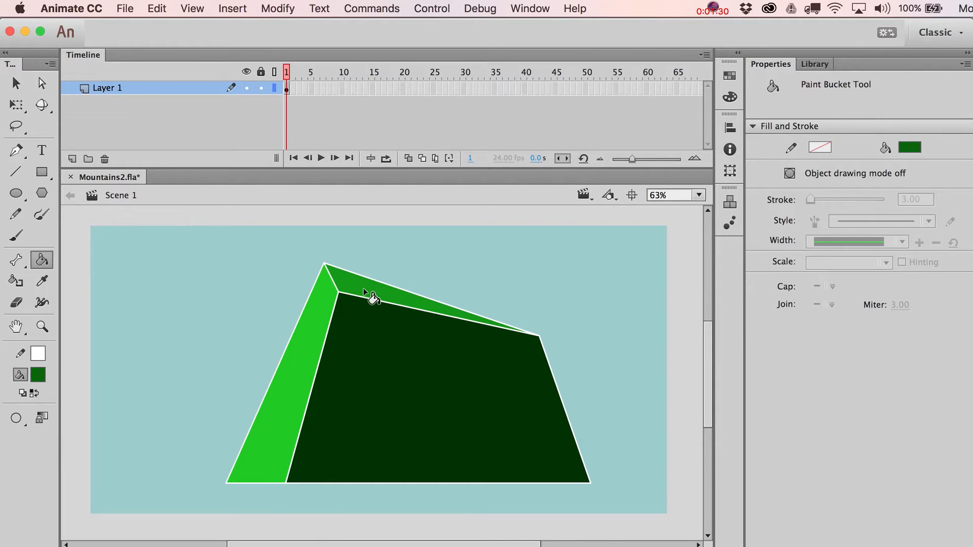
click(372, 298)
Step: Delete all connected white outline strokes from the mountain, leaving only the filled faces
key(v)
double_click(388, 306)
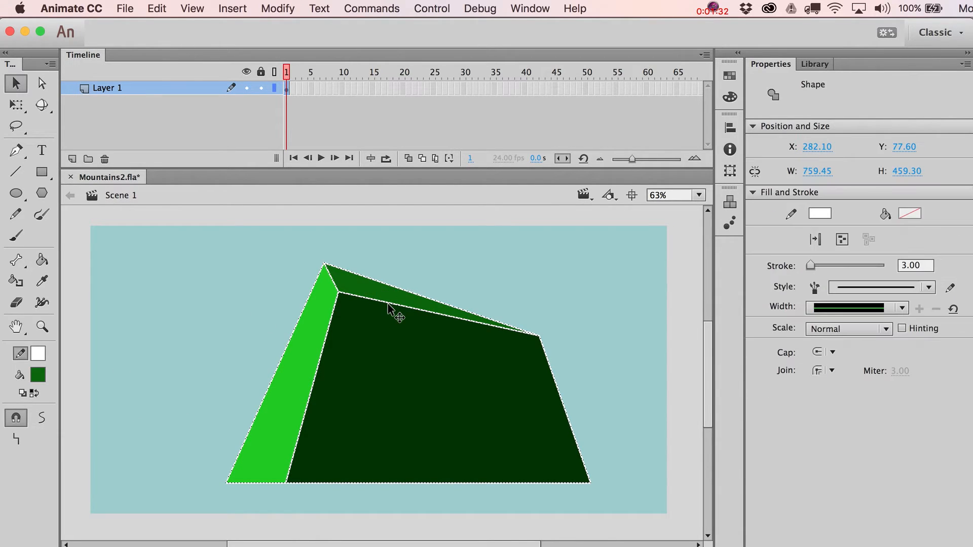
key(Delete)
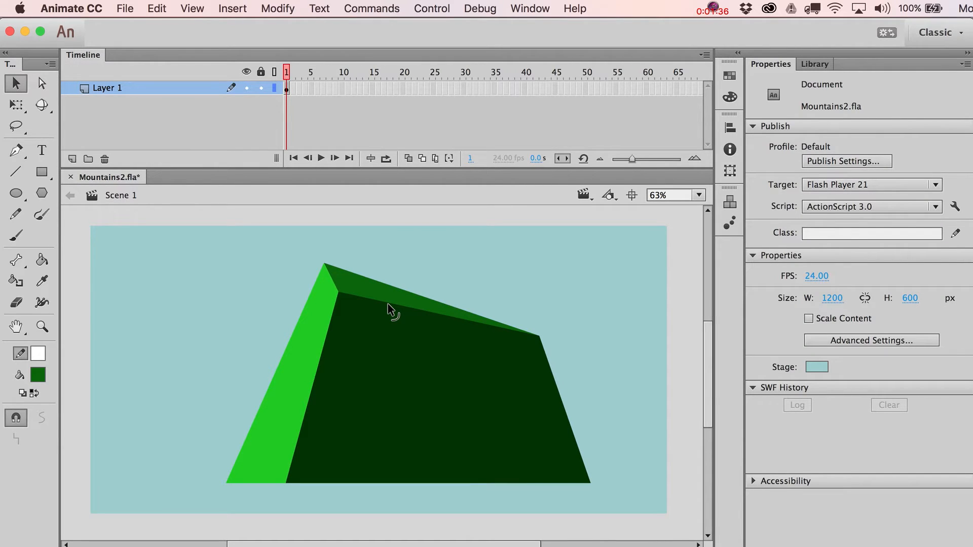
key(super+z)
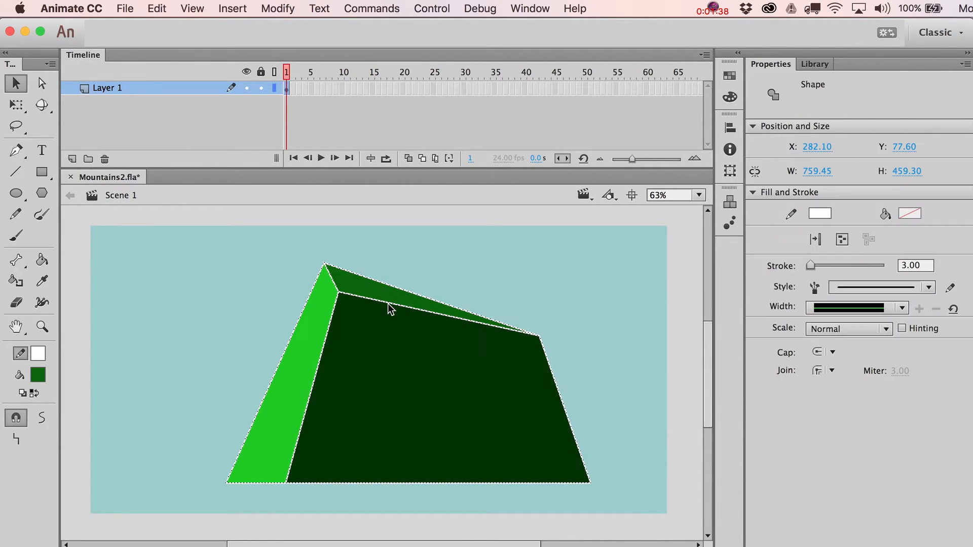
key(Delete)
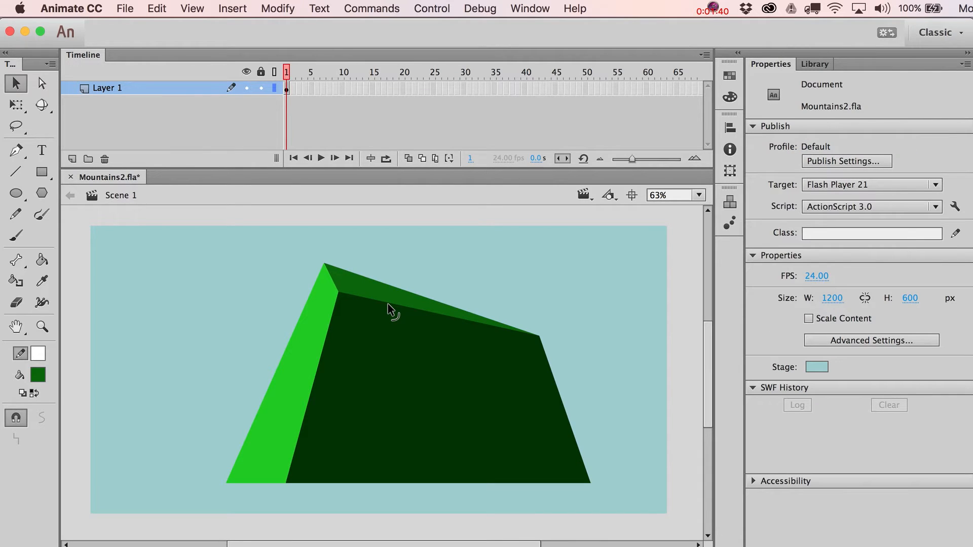
Step: Convert the whole mountain shape into a Movie Clip symbol named Fragment
drag(146, 245, 652, 503)
key(F8)
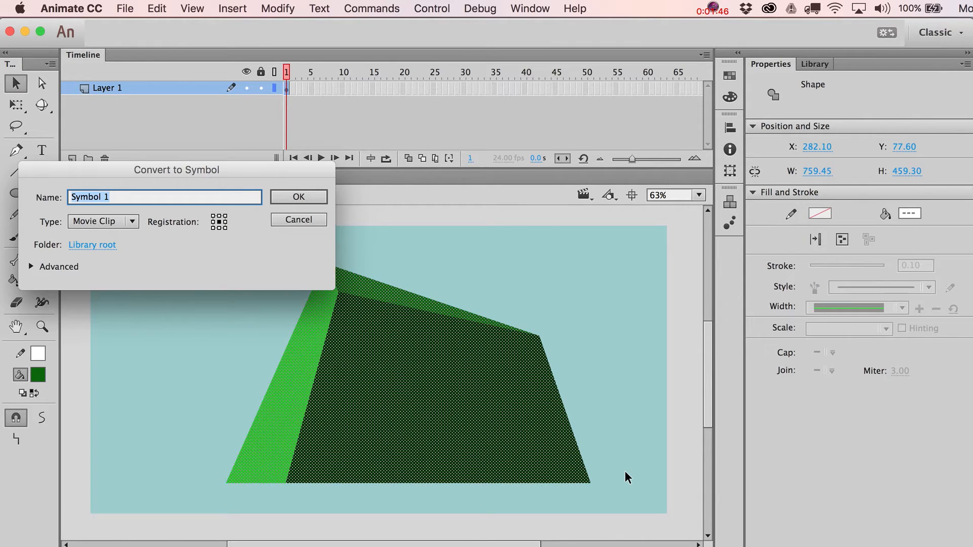
text(Fragment)
key(Return)
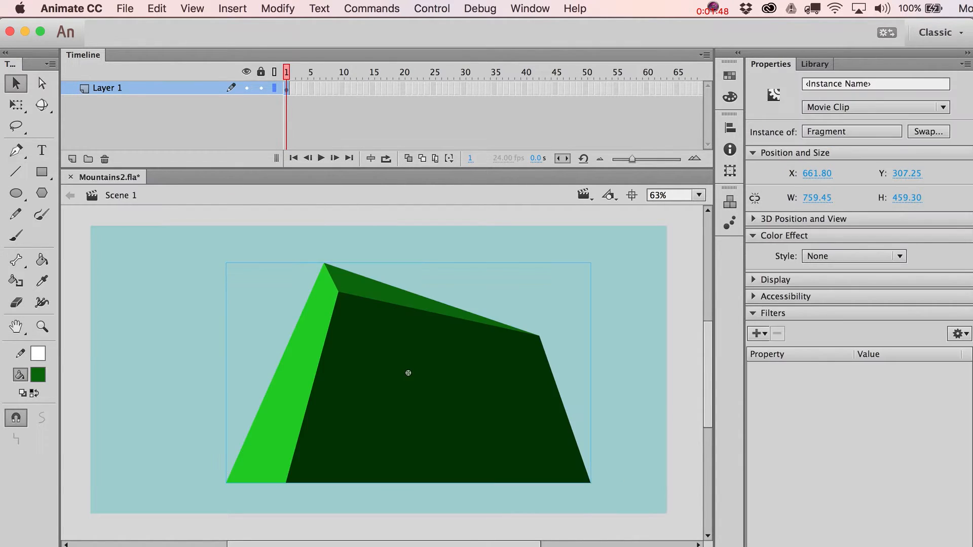
Step: Scale the Fragment instance down proportionally around its center to about 655 × 396 px
key(q)
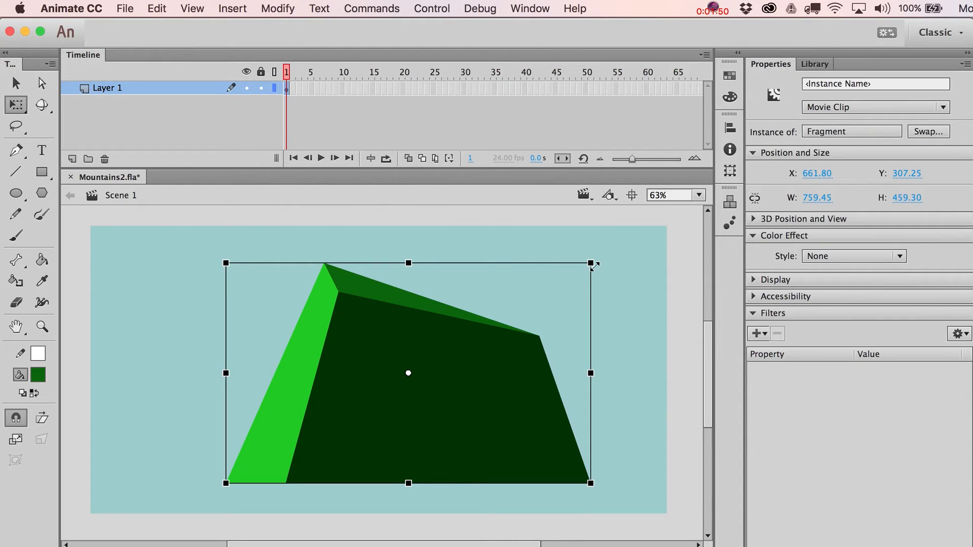
drag(591, 263, 566, 278)
key(v)
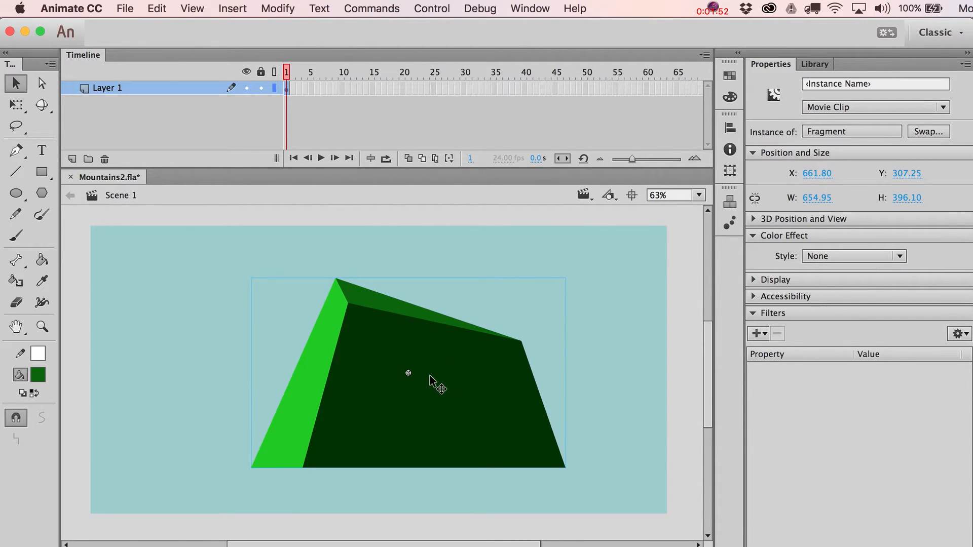
Step: Paste a second Fragment instance in place, slightly offset to the left of the original
key(super+v)
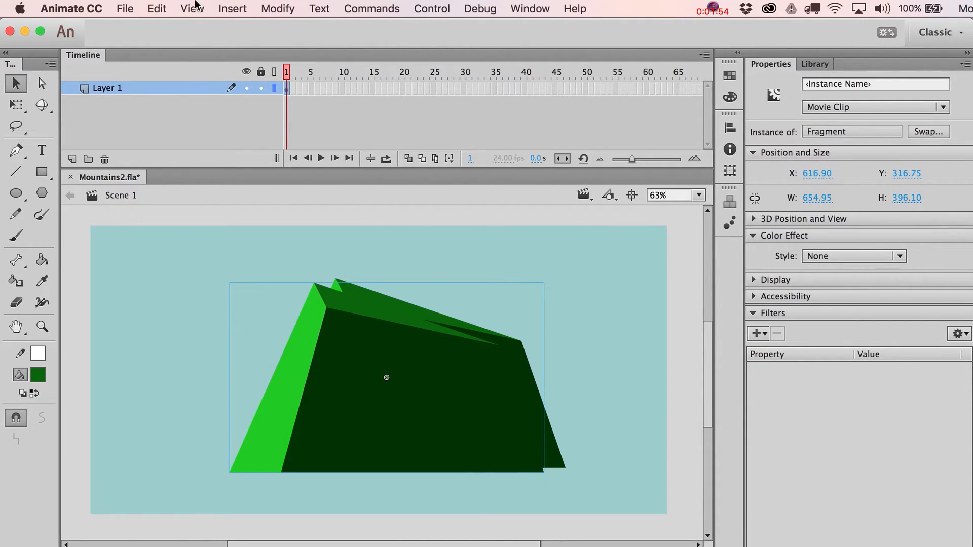
key(super+x)
click(156, 8)
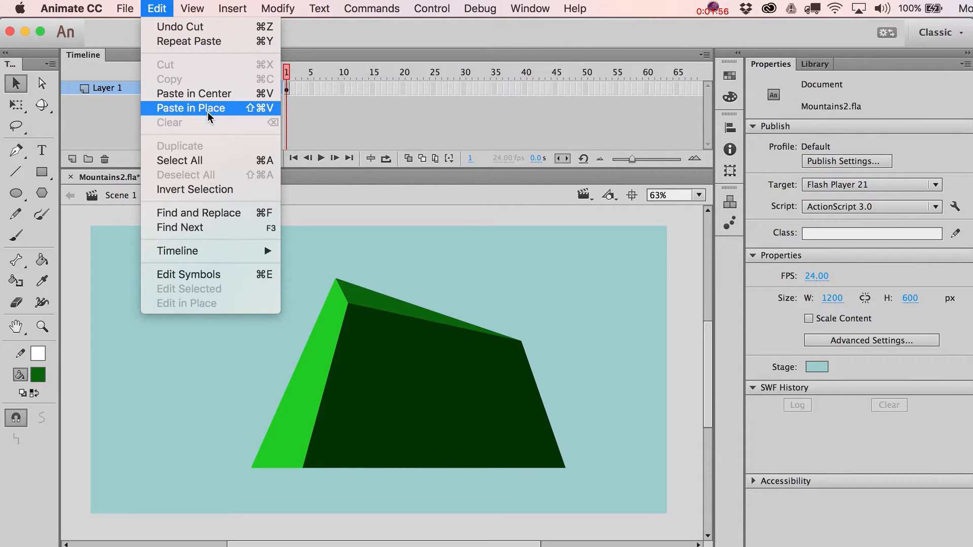
click(208, 109)
Step: Move the Fragment copy to the right, scale it down to about 497 × 300 px and align its base with the original's
key(q)
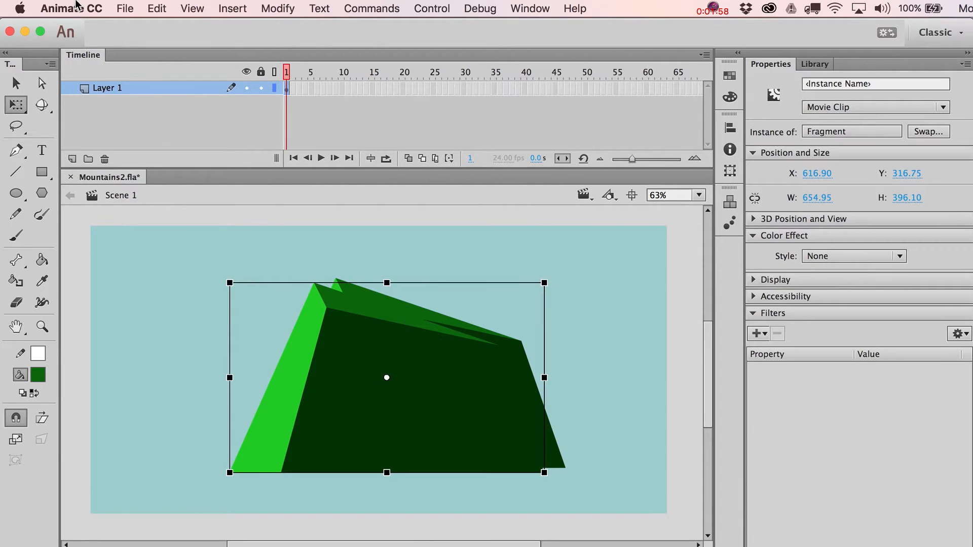
click(156, 9)
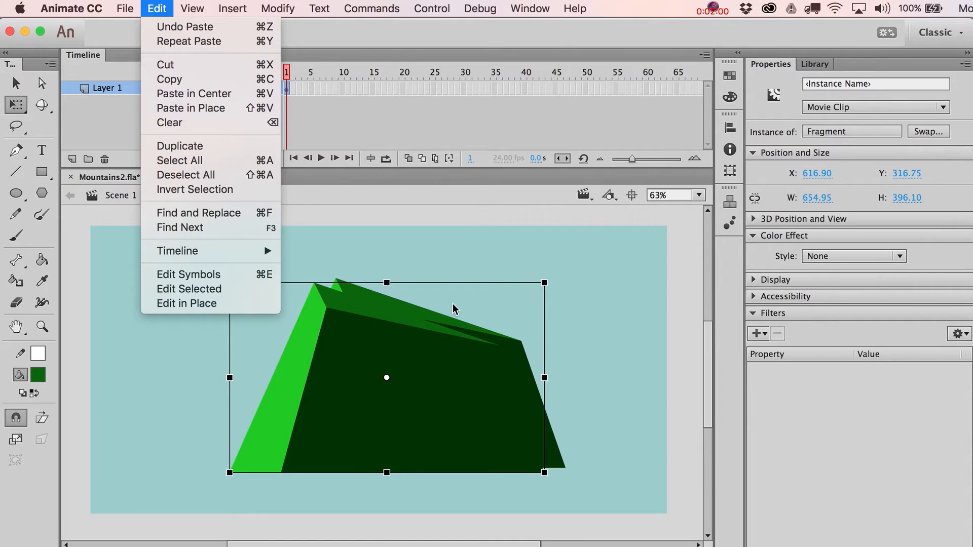
click(555, 318)
drag(421, 388, 463, 385)
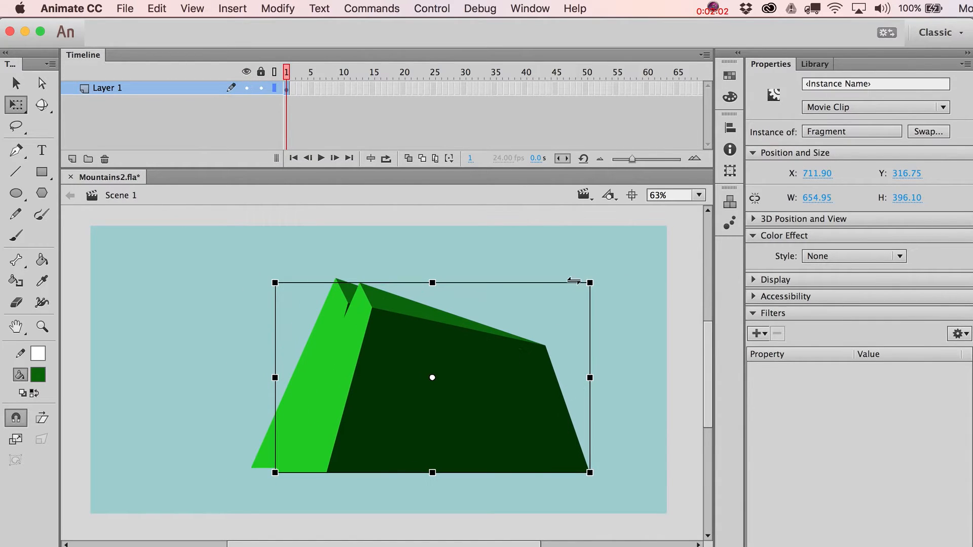
drag(589, 285, 552, 307)
key(v)
drag(458, 401, 471, 408)
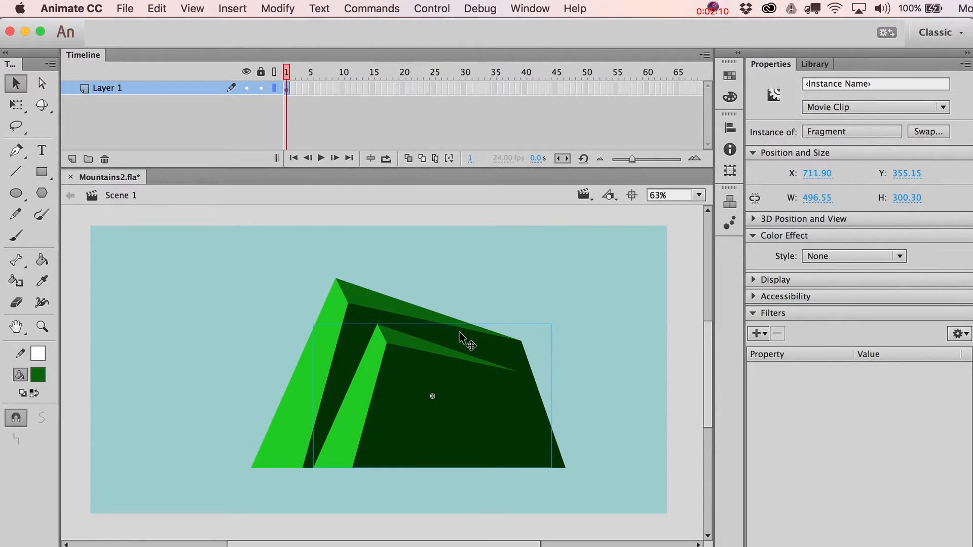
Step: Skew the smaller Fragment copy horizontally along its top edge until it is about 523 px wide, keeping its base aligned
key(q)
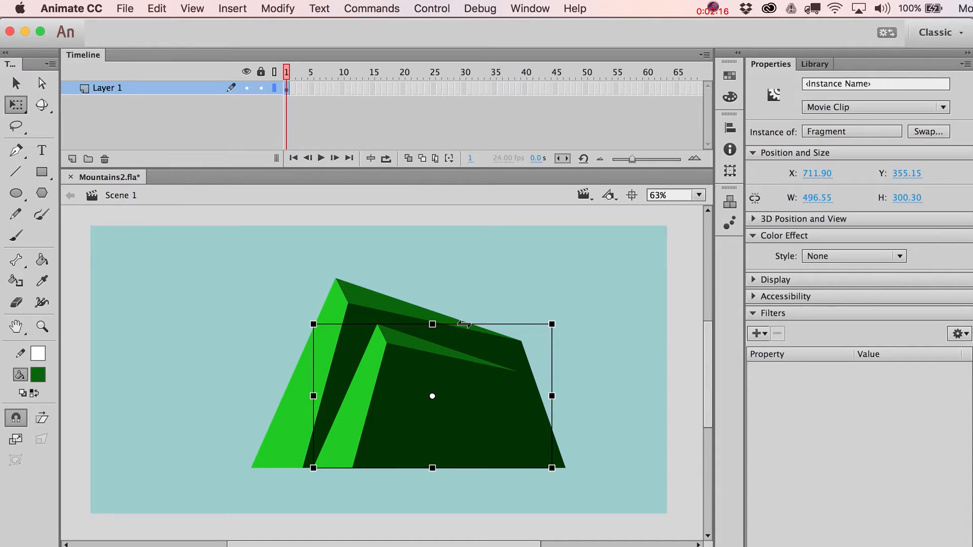
drag(464, 324, 441, 329)
key(v)
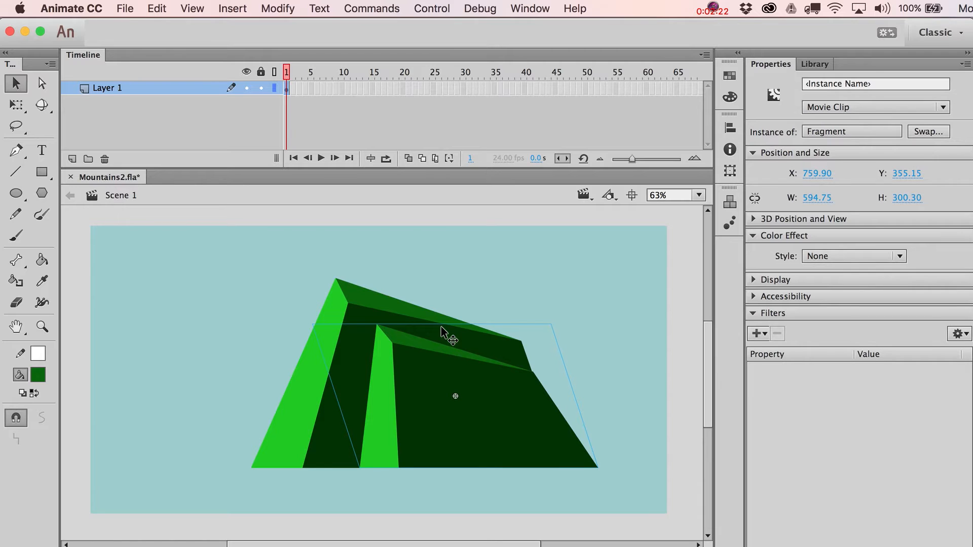
key(q)
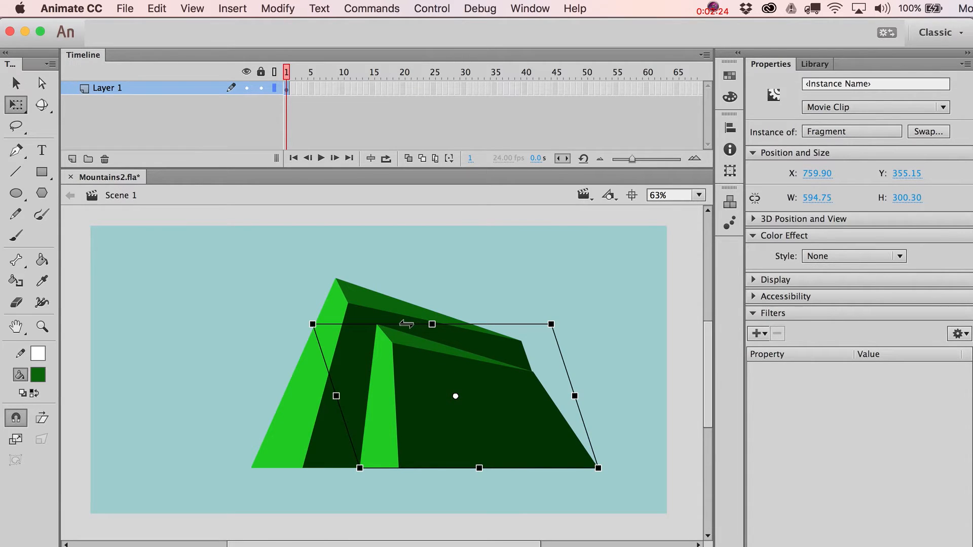
mouse_move(408, 324)
mouse_down()
mouse_move(452, 324)
mouse_move(373, 324)
mouse_move(427, 322)
mouse_move(405, 323)
mouse_move(420, 321)
mouse_up()
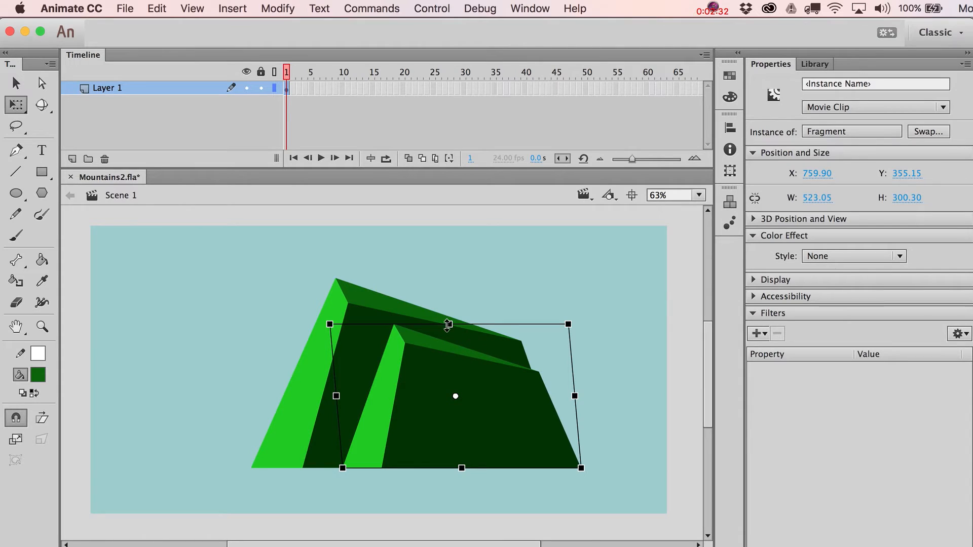
Step: Try stretching the smaller Fragment copy upward from its top edge
drag(447, 325, 446, 288)
key(super+z)
key(v)
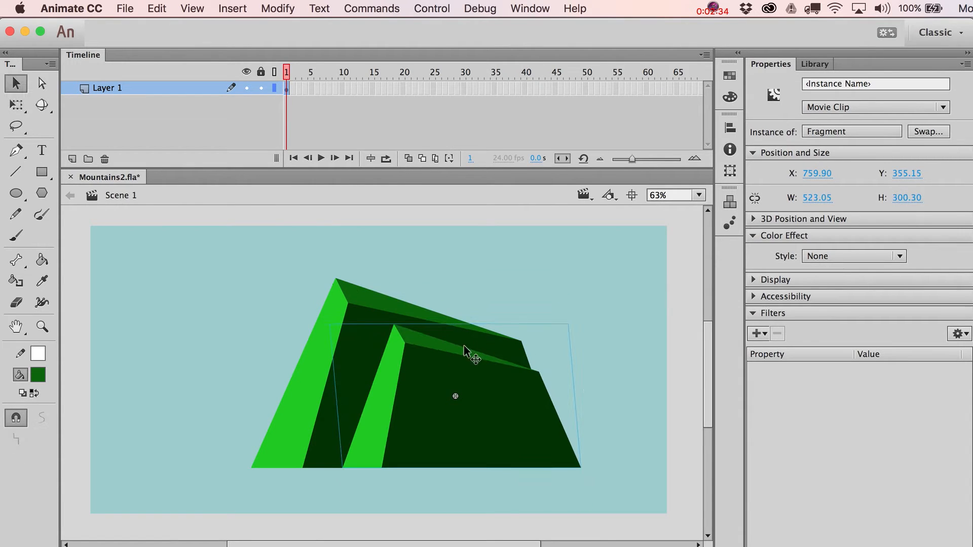
Step: Duplicate the skewed Fragment instance and place the copy to the left of the mountain, with its base above the mountain's base
key(q)
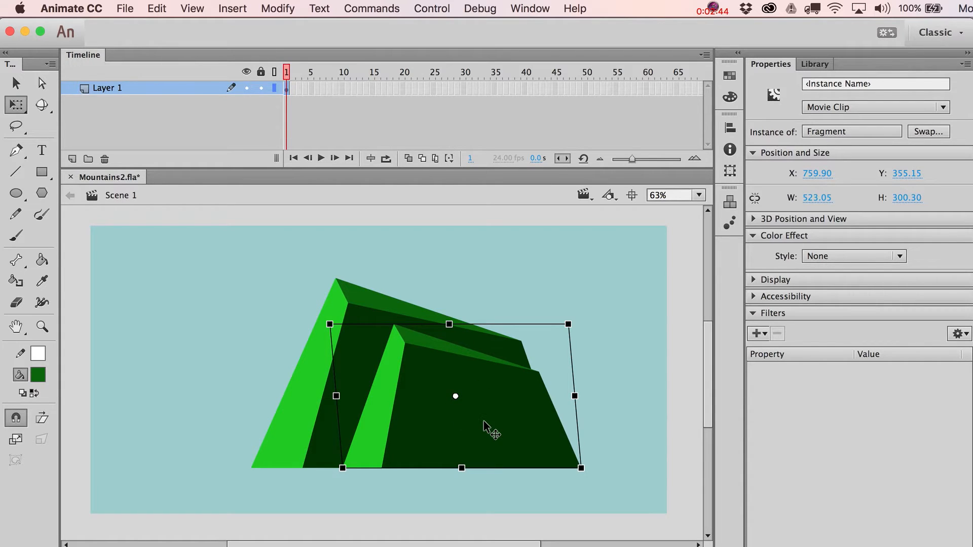
drag(483, 422, 168, 371)
drag(260, 390, 325, 389)
drag(225, 376, 304, 378)
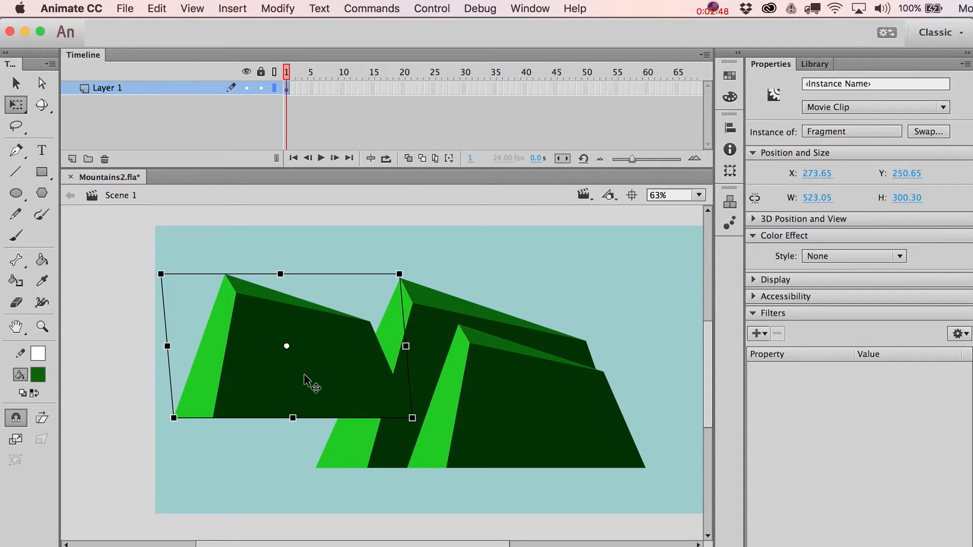
Step: Duplicate the selected copy's symbol as a new symbol named Fragment 2
click(267, 4)
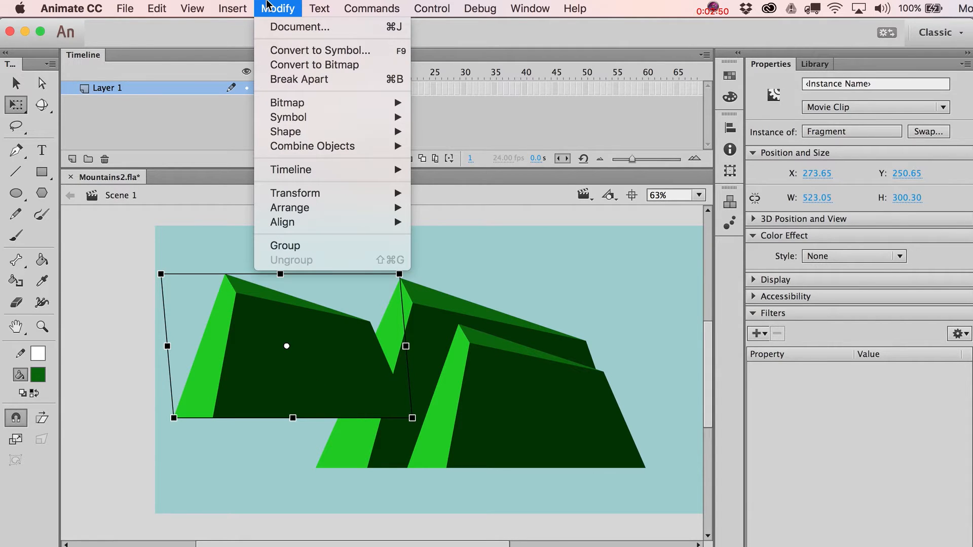
mouse_move(71, 8)
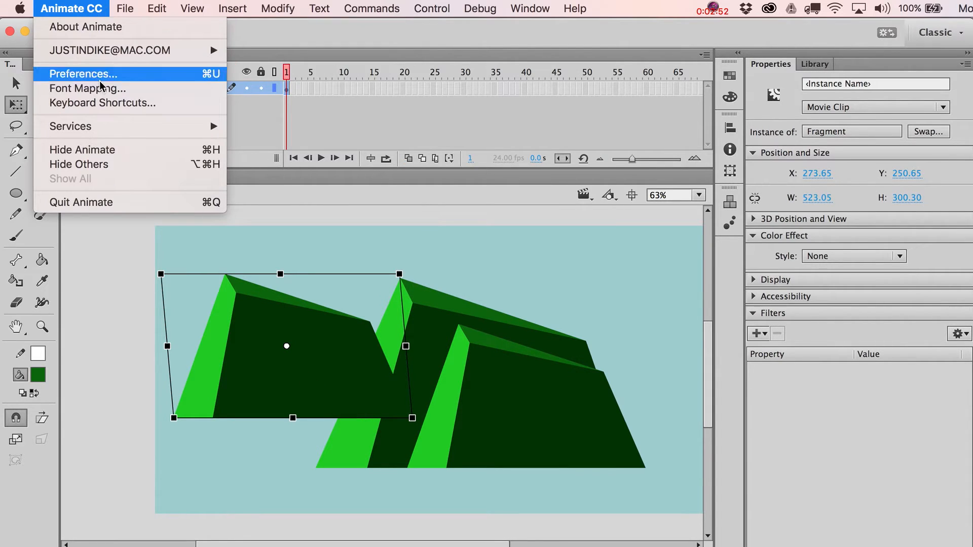
mouse_move(277, 9)
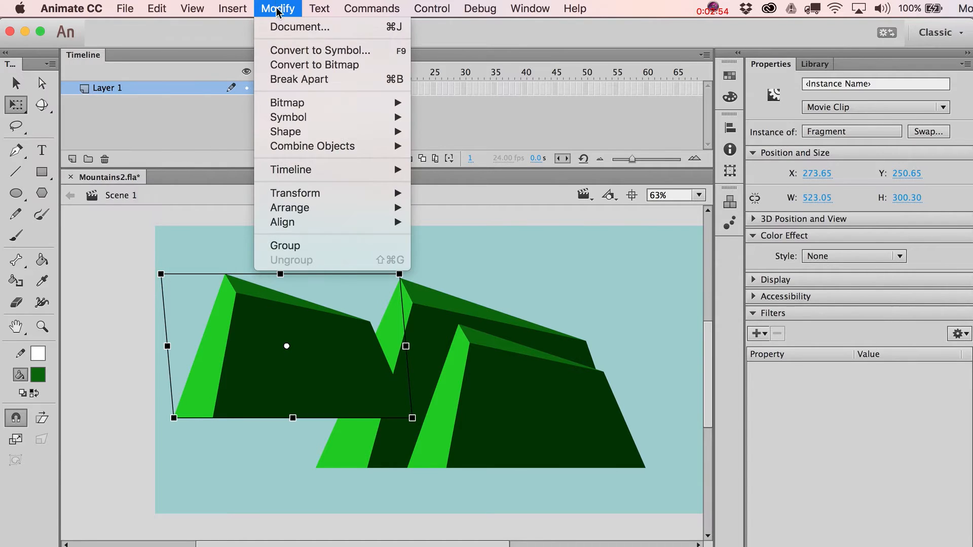
mouse_move(322, 120)
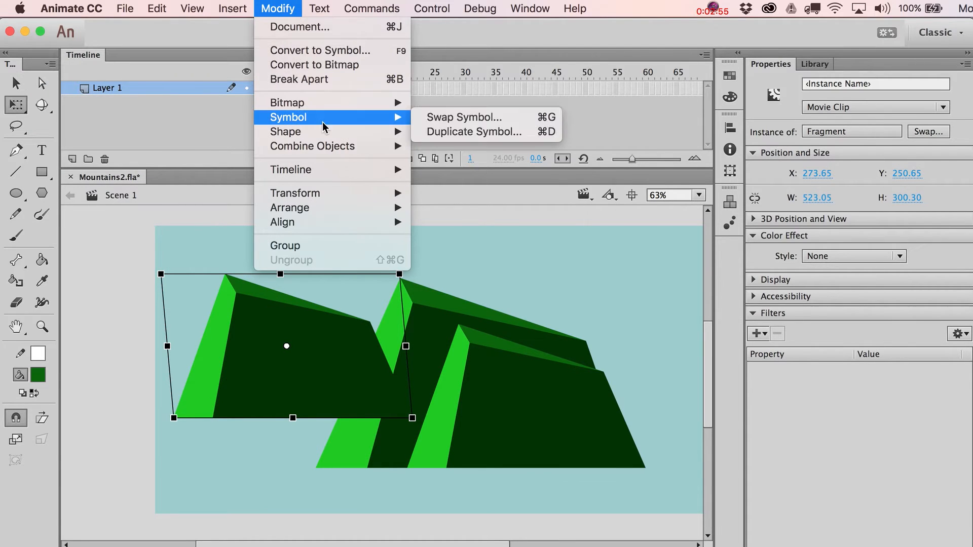
click(475, 133)
click(124, 122)
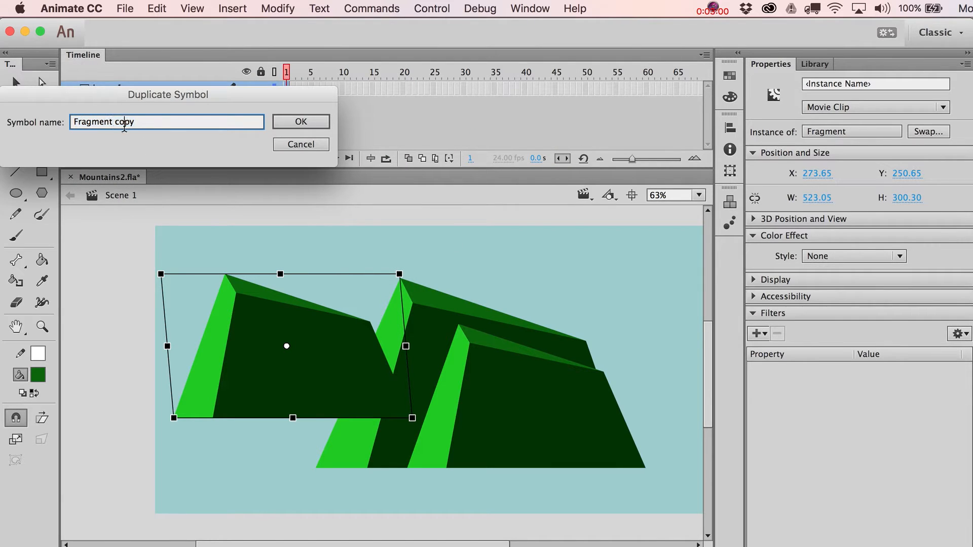
drag(114, 122, 222, 134)
text(2)
key(Return)
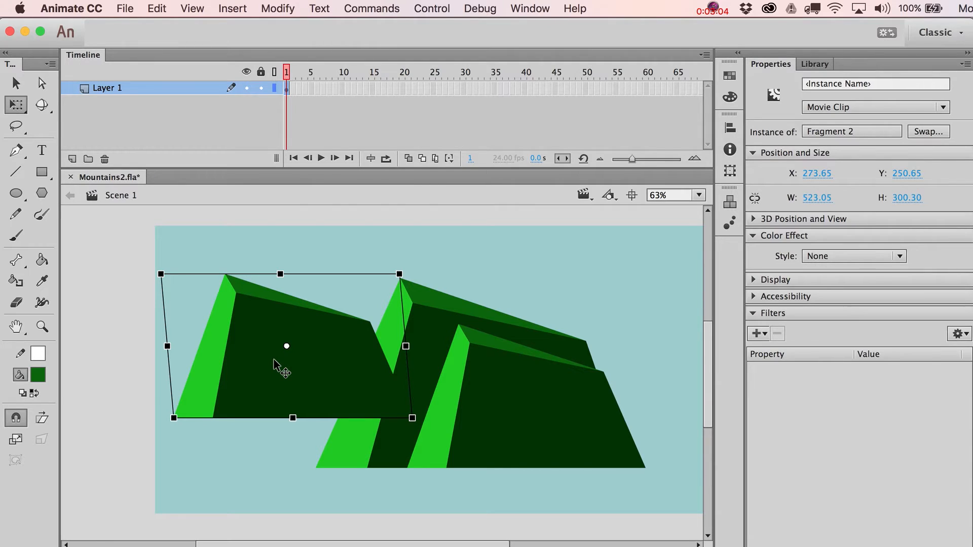
Step: Edit the shape inside Fragment 2 and distort its four corners, widening the top and pulling the base inward, to about 651 × 480 px
double_click(273, 359)
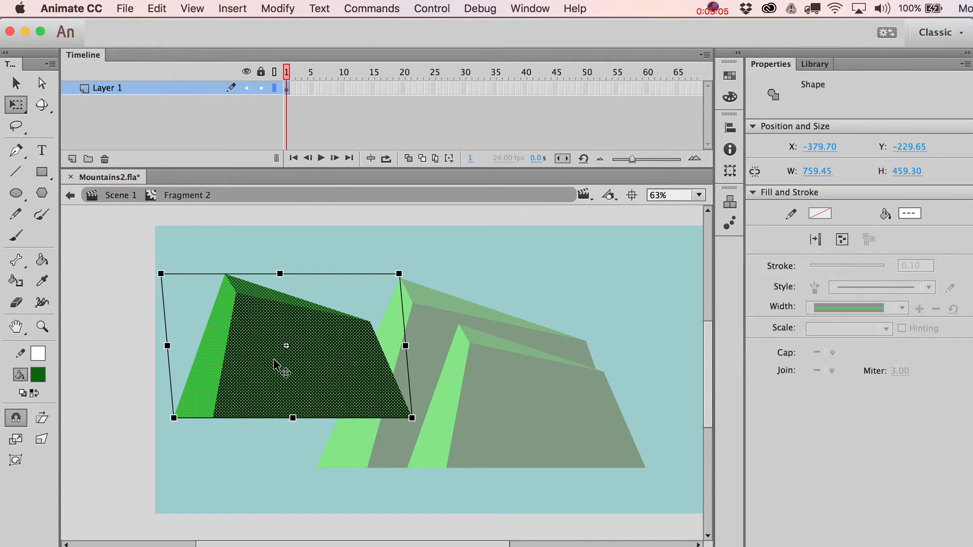
click(44, 443)
drag(162, 274, 125, 274)
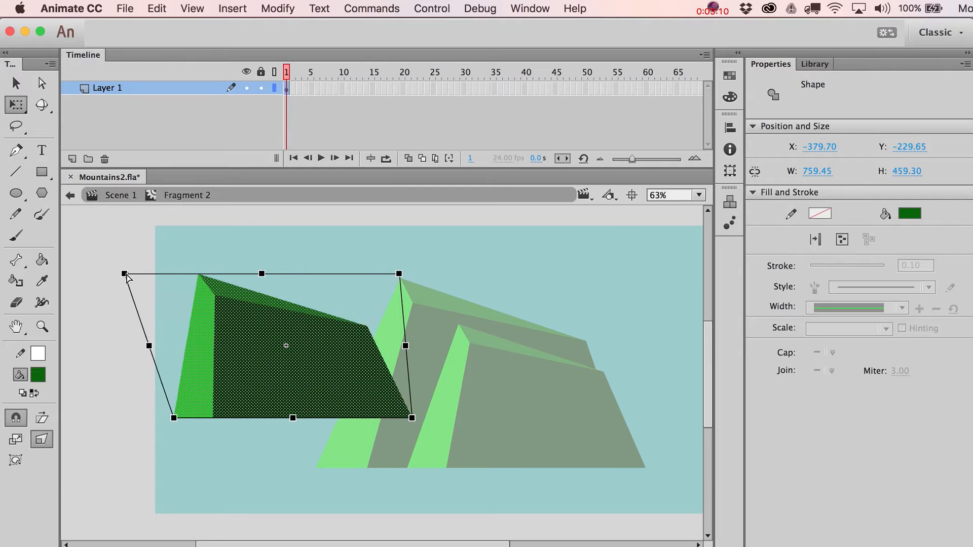
drag(174, 418, 210, 415)
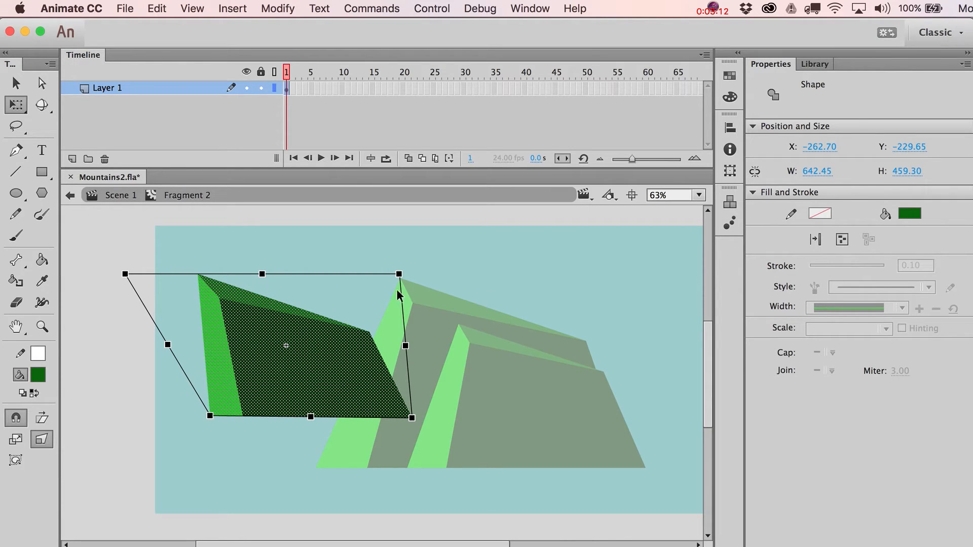
drag(399, 275, 519, 247)
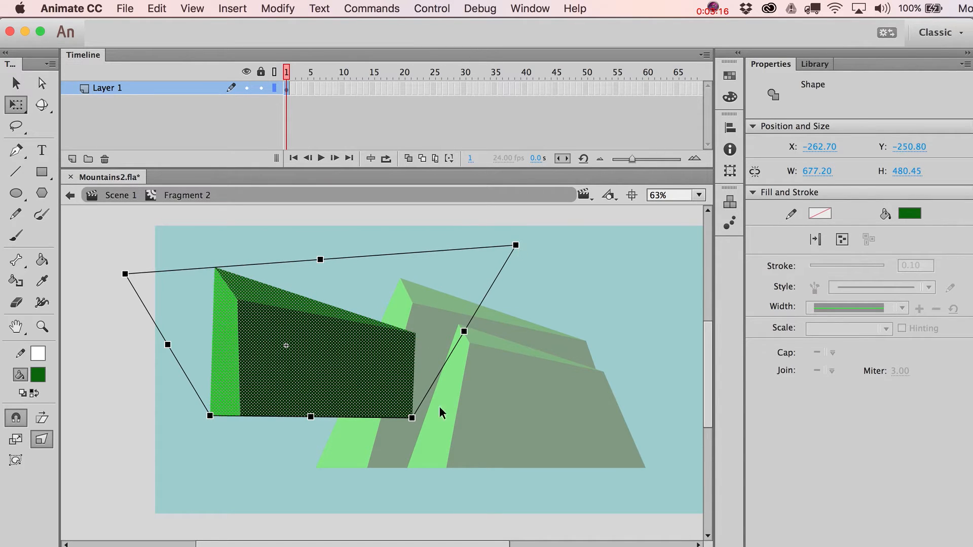
drag(412, 418, 384, 420)
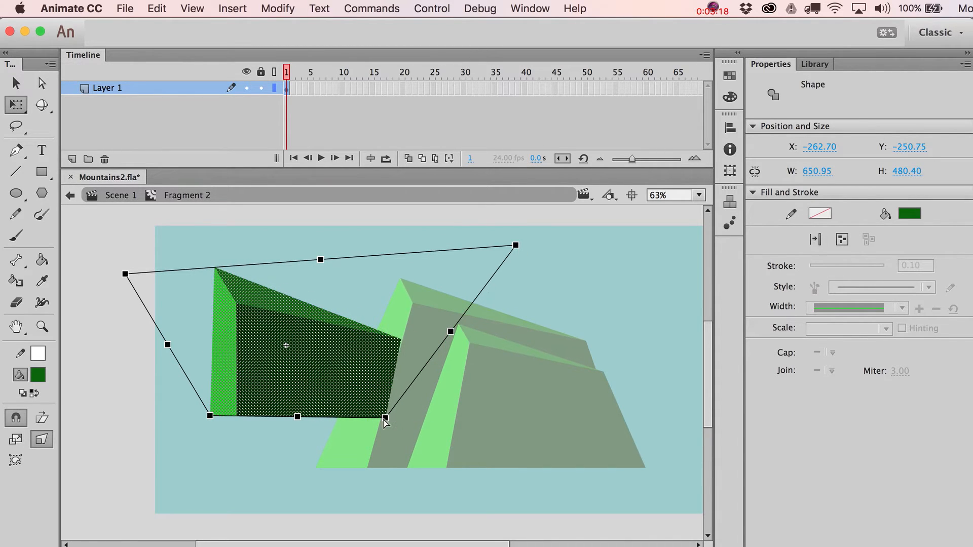
Step: Narrow the light green face of Fragment 2 by moving its lower-left corner inward, and return to the main scene
key(v)
click(239, 239)
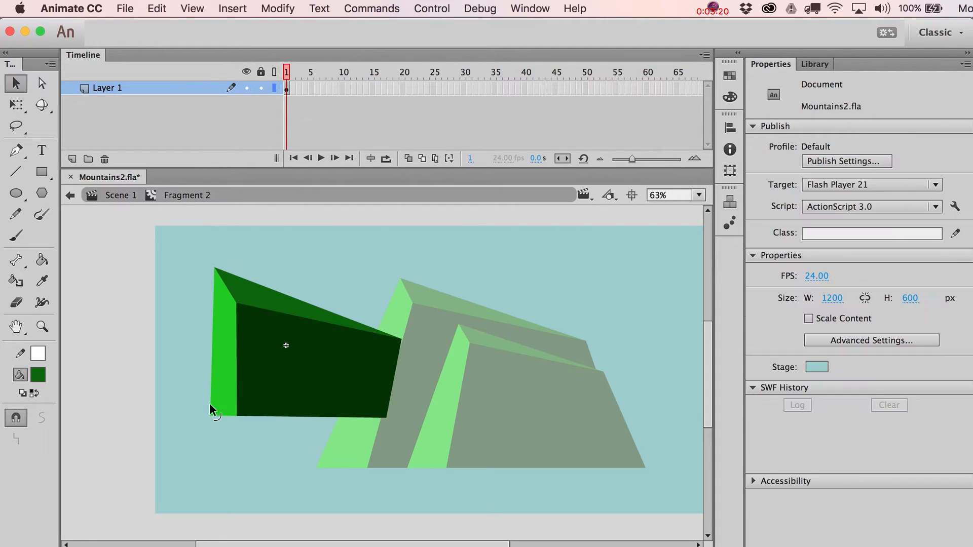
drag(209, 413, 226, 415)
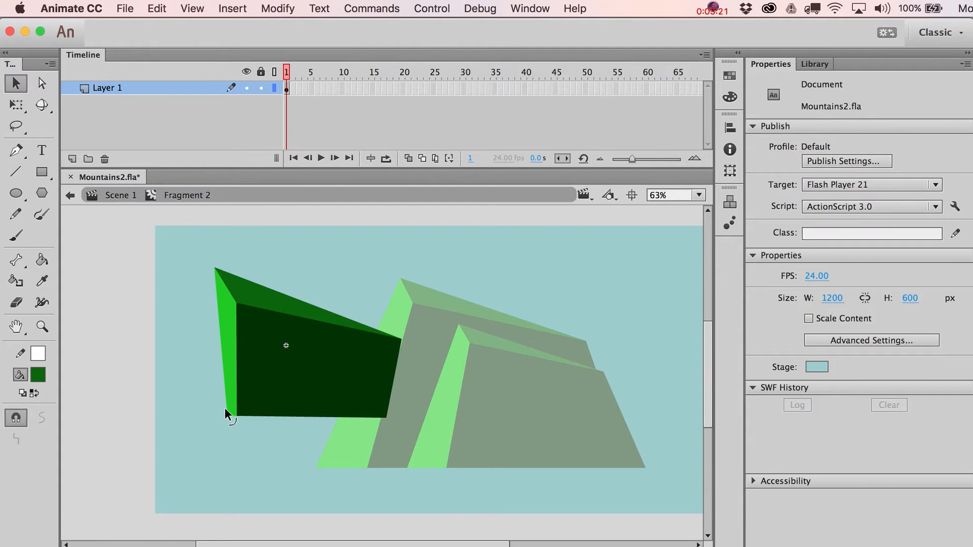
double_click(254, 439)
Step: Move the Fragment 2 instance in front of the mountain's right side and scale it down to about 296 × 230 px
drag(321, 397, 588, 441)
key(q)
drag(679, 327, 643, 361)
key(v)
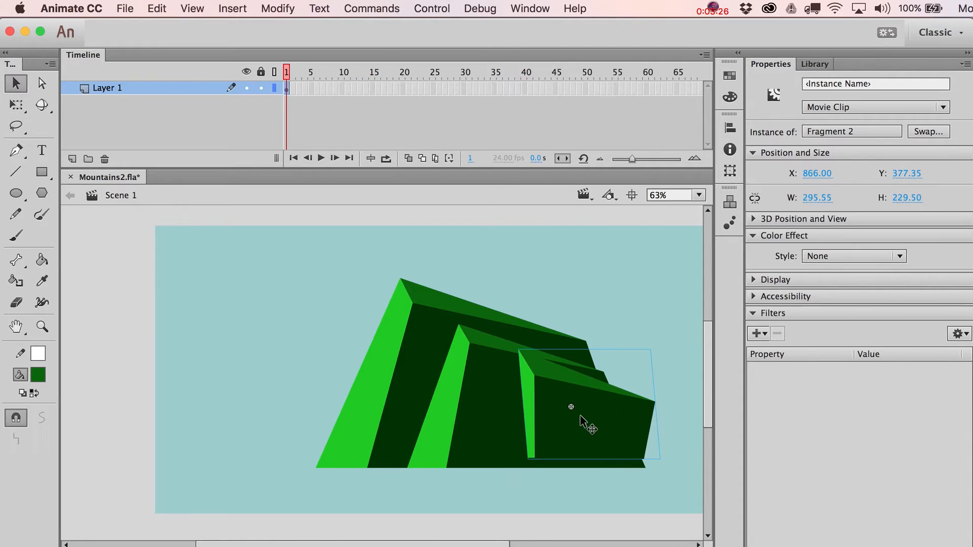
Step: Move the Fragment 2 instance left in front of the middle fragment and nudge it up to about X 638, Y 393
drag(583, 421, 541, 432)
drag(487, 431, 471, 430)
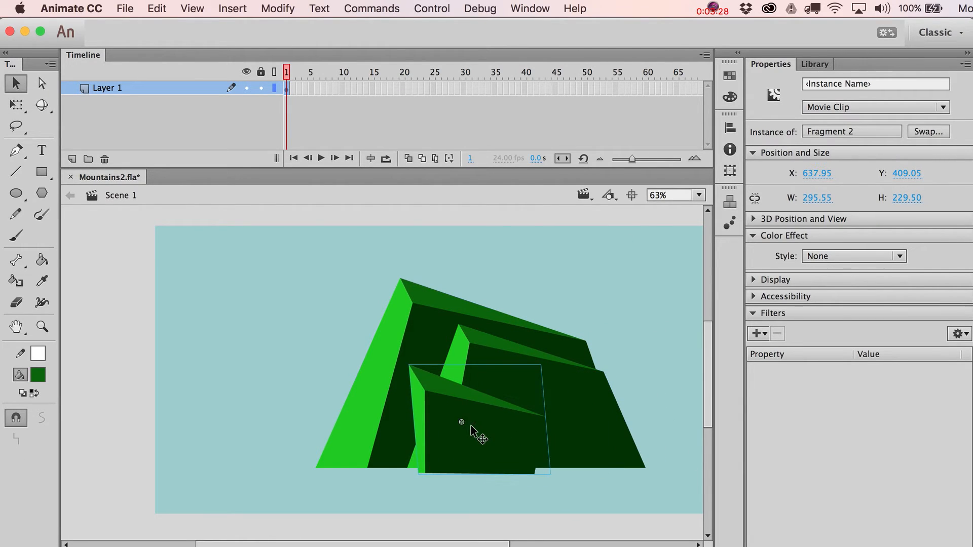
key(Up)
key(Up)
key(Up)
key(Up)
key(Up)
key(Up)
key(Up)
key(Up)
key(Up)
key(Up)
key(Up)
key(Up)
key(Up)
key(Up)
key(Up)
key(Up)
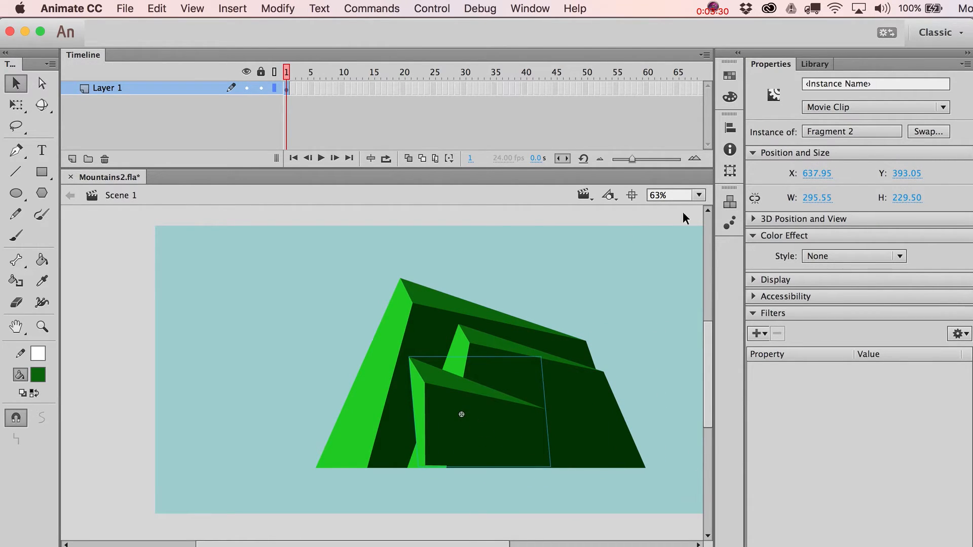
Step: Display the document's library of symbols
key(super+l)
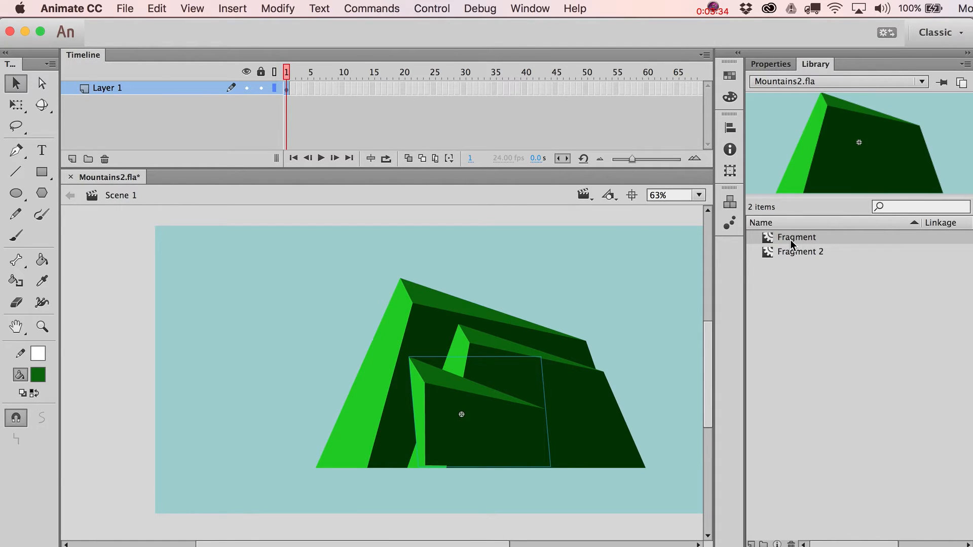
click(528, 9)
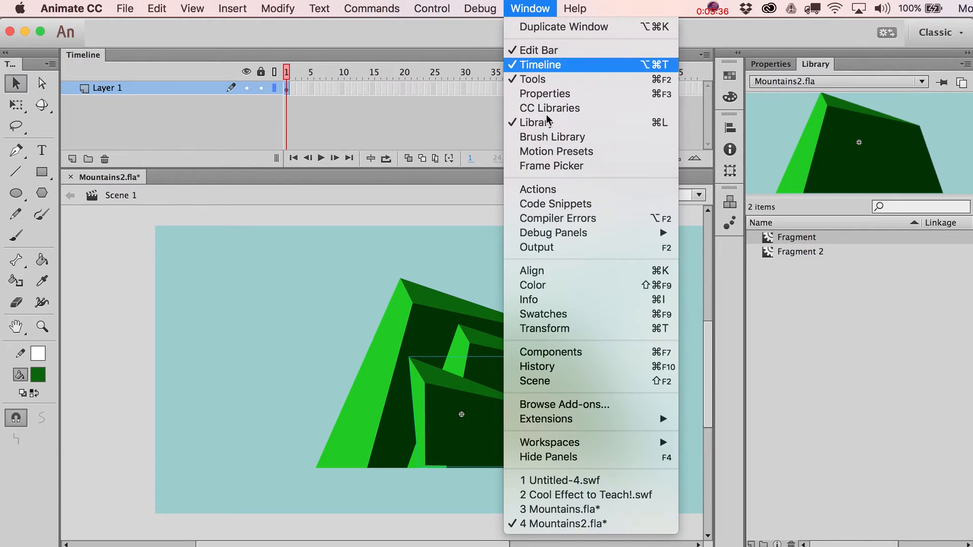
click(539, 127)
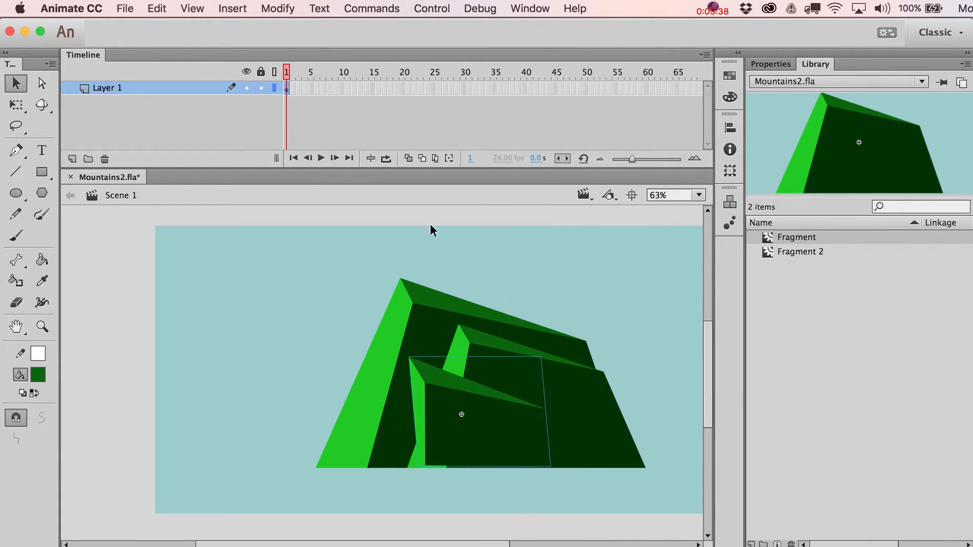
Step: Nudge the Fragment 2 instance slightly down so that its base lines up with the mountain's base
key(Down)
key(Down)
key(Down)
key(Down)
key(Down)
key(Down)
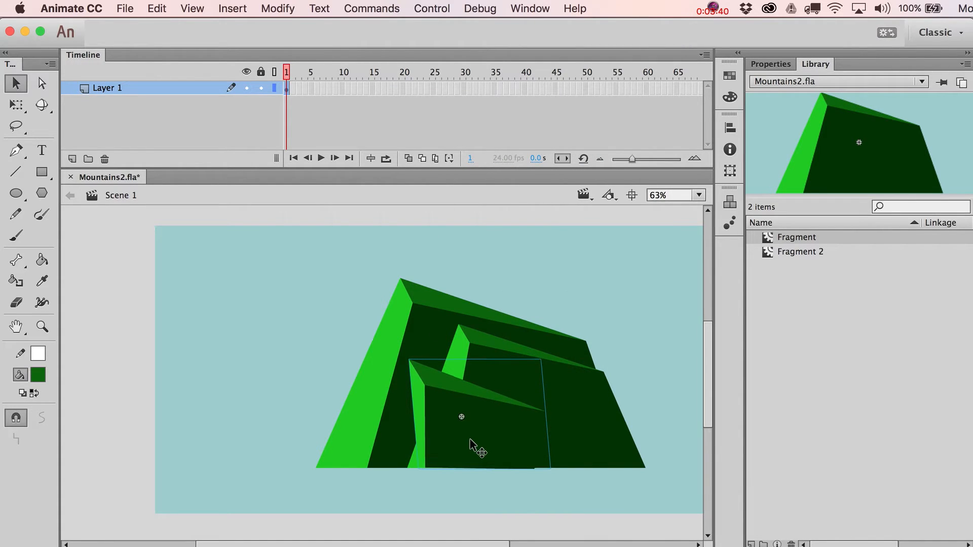
Step: Try shifting the Fragment 2 instance to the left while it is in front of the other fragments
key(shift+Left)
key(shift+Left)
key(shift+Right)
key(shift+Right)
Step: Try sending the Fragment 2 instance behind all the other fragments
click(278, 8)
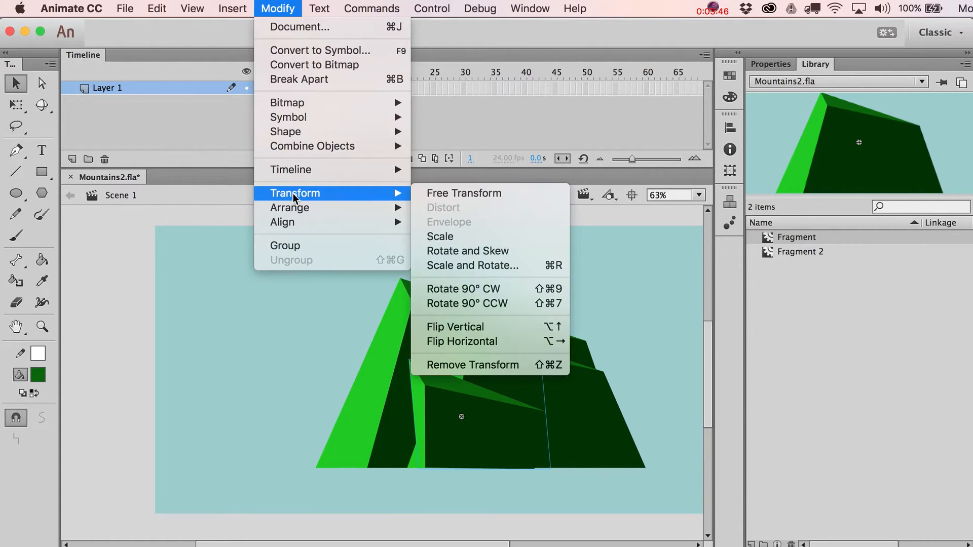
mouse_move(291, 208)
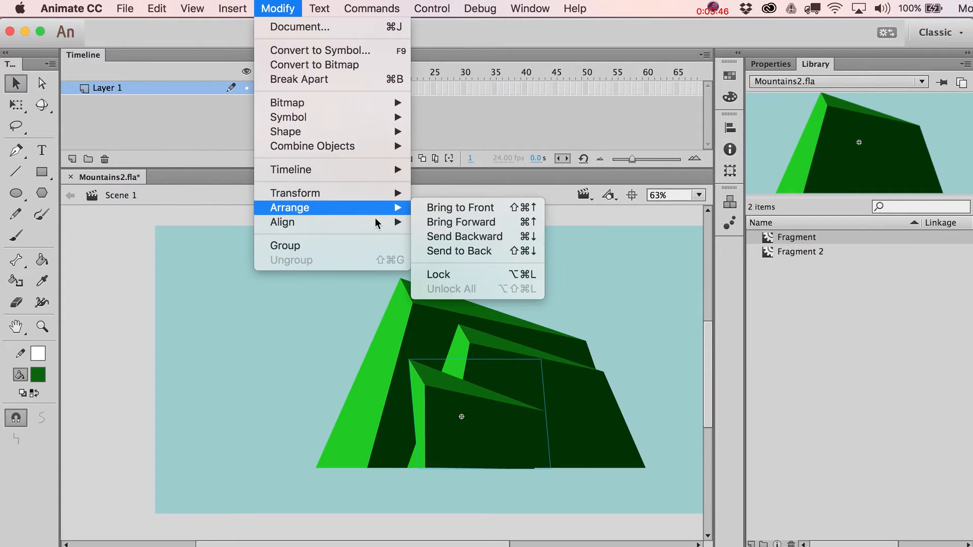
click(464, 250)
key(super+z)
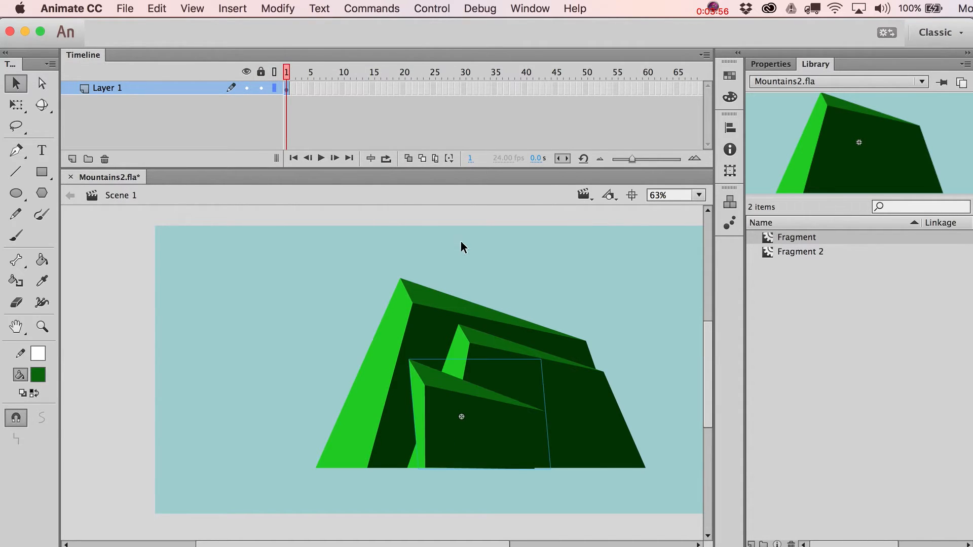
Step: Send the Fragment 2 instance one level backward, behind the middle fragment, and shift it slightly left
click(298, 6)
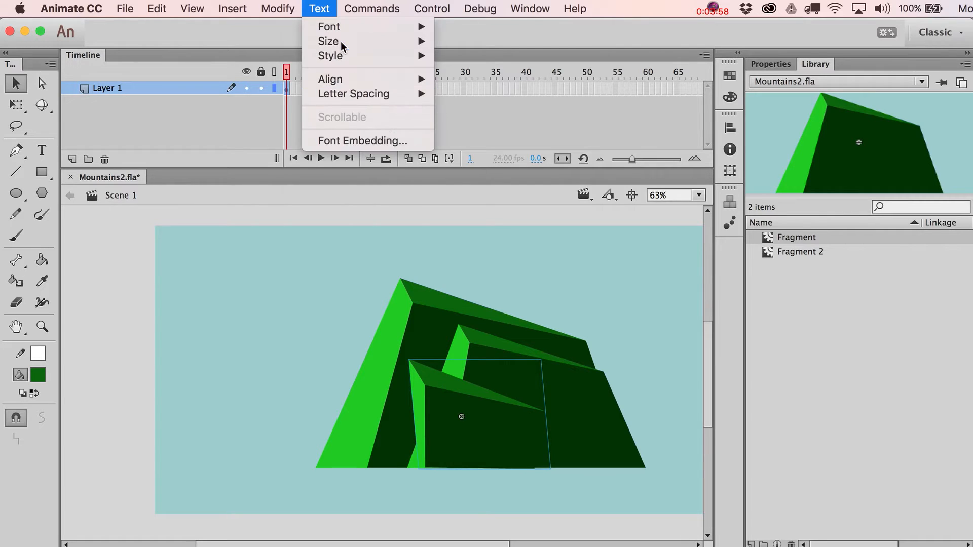
click(283, 5)
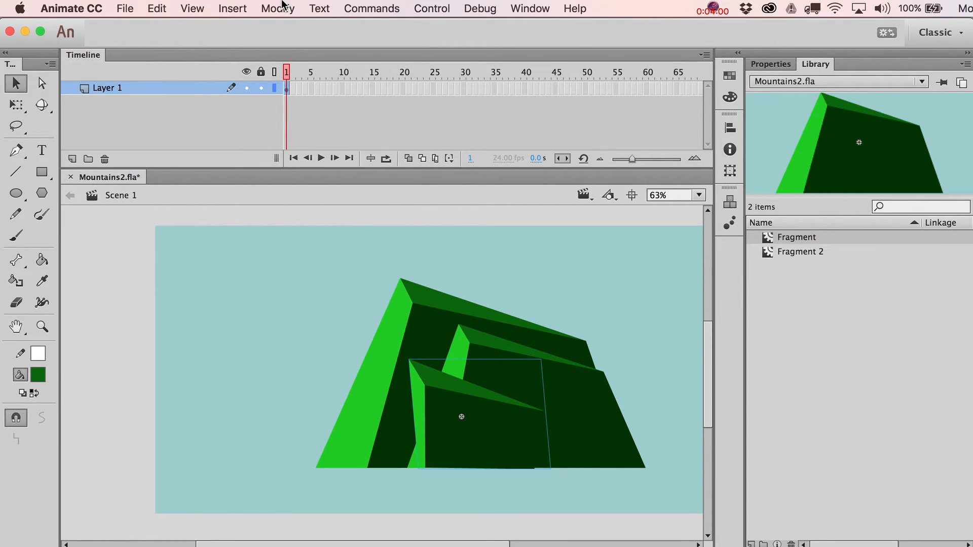
key(super+Down)
key(shift+Left)
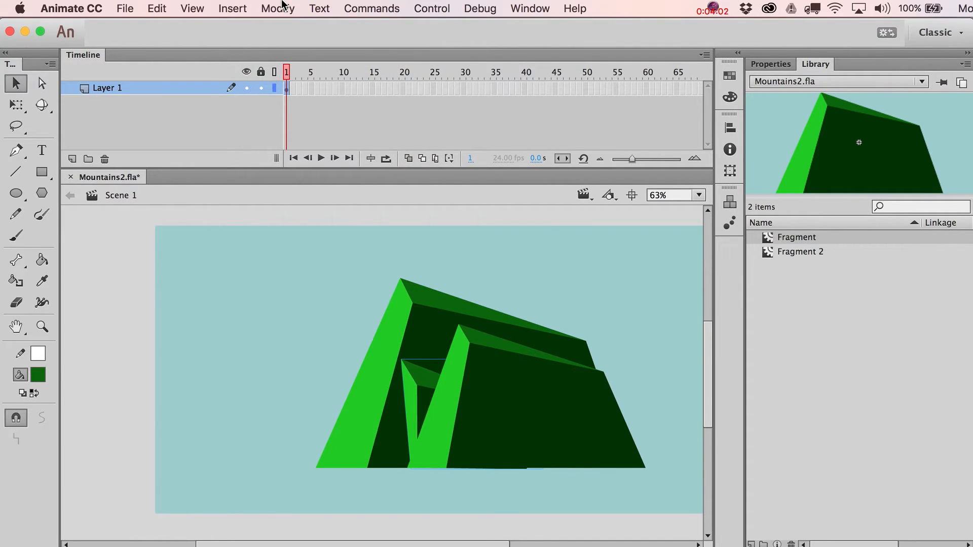
key(shift+Left)
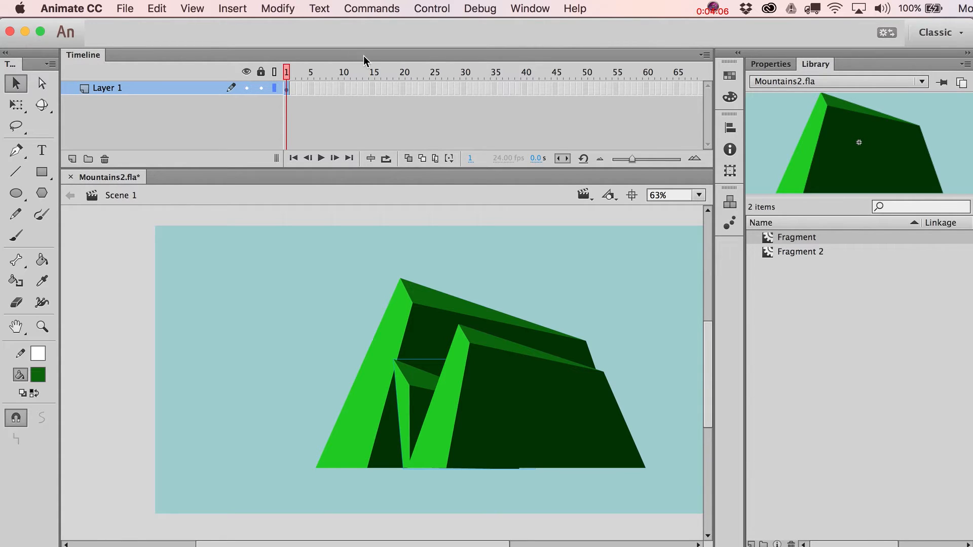
Step: Skew the Fragment 2 instance slightly so that its top leans to the right
key(q)
drag(435, 360, 442, 361)
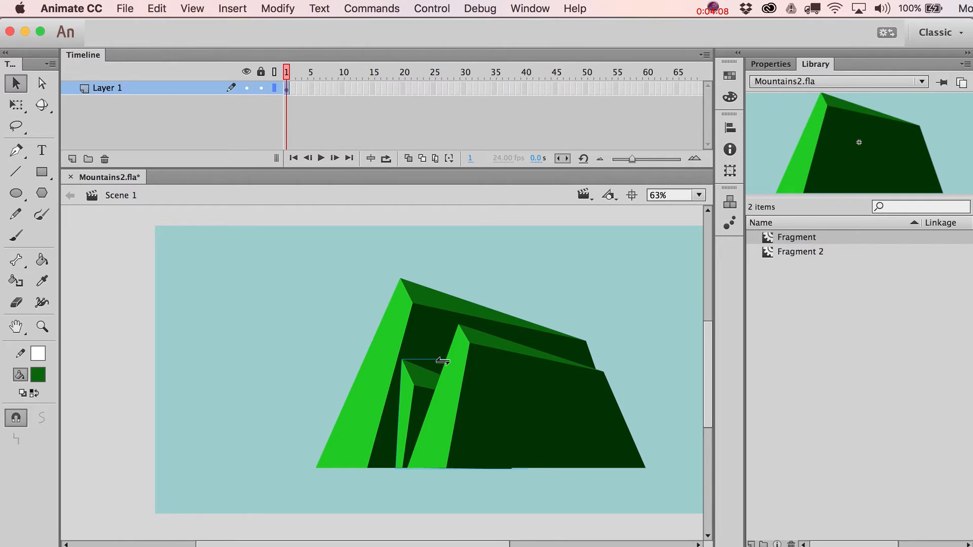
Step: Nudge the narrow Fragment 2 instance right so its base tucks behind the middle fragment's bright face
key(Right)
key(Right)
key(Right)
key(Right)
key(Right)
key(Right)
key(Right)
key(Right)
key(Right)
key(Right)
key(Right)
key(Right)
key(Right)
key(Right)
key(Right)
key(Right)
key(Right)
key(Right)
key(Right)
key(Right)
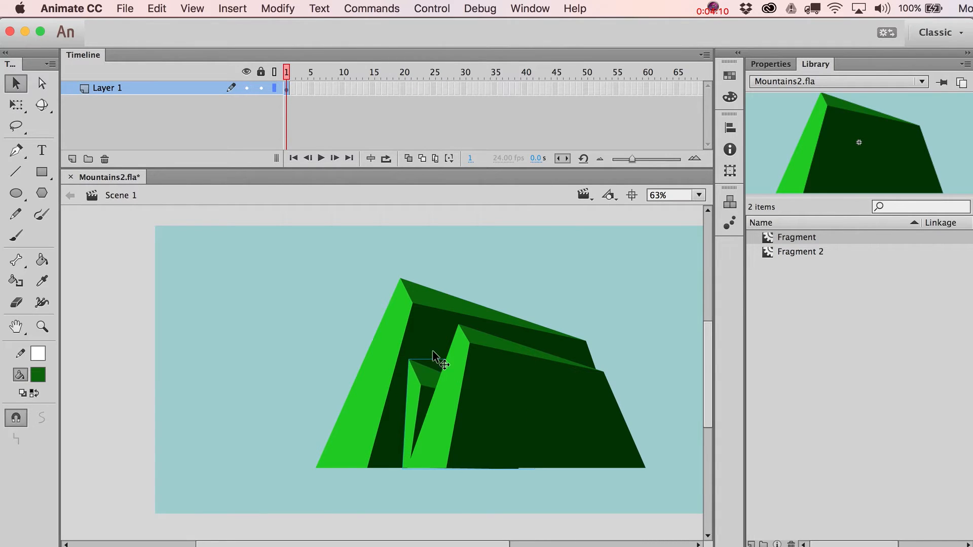
Step: Copy the Fragment 2 instance slightly to the left, then squash the copy's height and widen it
drag(416, 395, 370, 396)
key(q)
drag(429, 360, 429, 386)
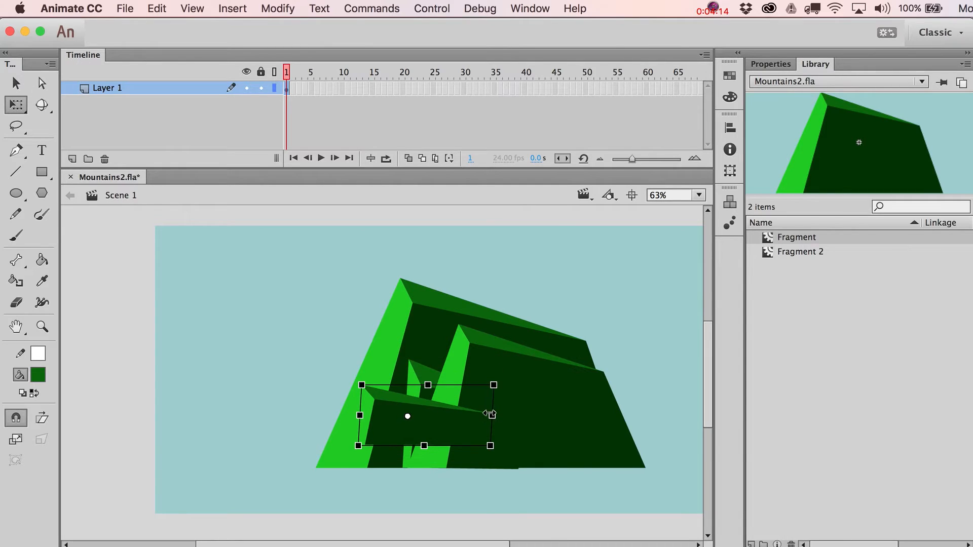
drag(493, 416, 579, 416)
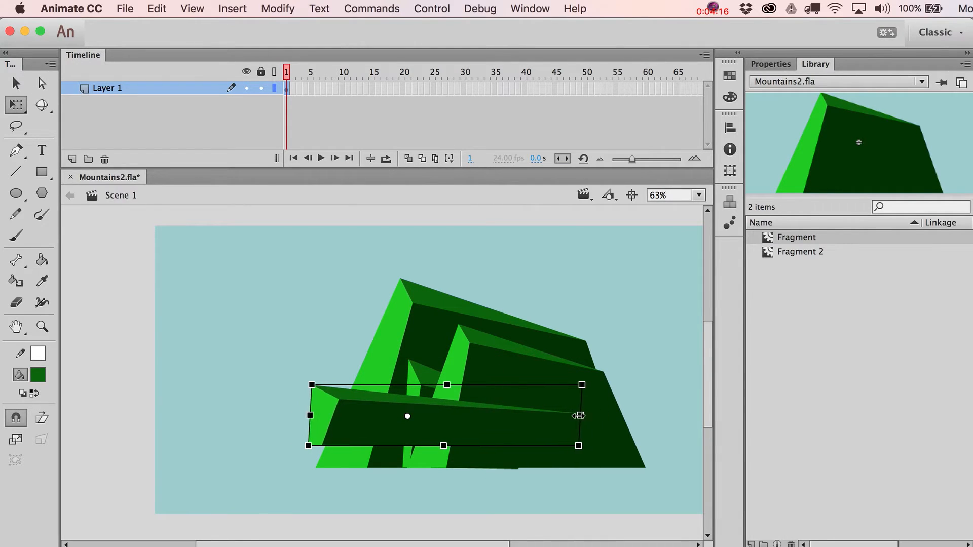
Step: Move the low, wide copy down to the mountain's base and send it two levels backward
key(v)
drag(406, 422, 472, 444)
key(super+Down)
key(super+Down)
key(shift+Right)
key(shift+Right)
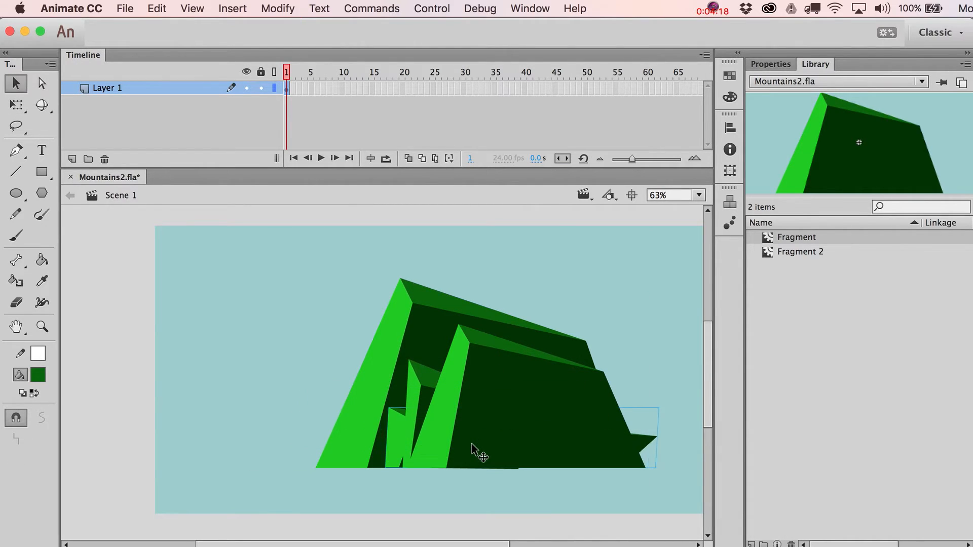
key(shift+Right)
key(shift+Right)
Step: Skew the low copy so its top leans left, and nudge it into the gap beside the narrow Fragment 2 instance
key(q)
drag(495, 406, 488, 406)
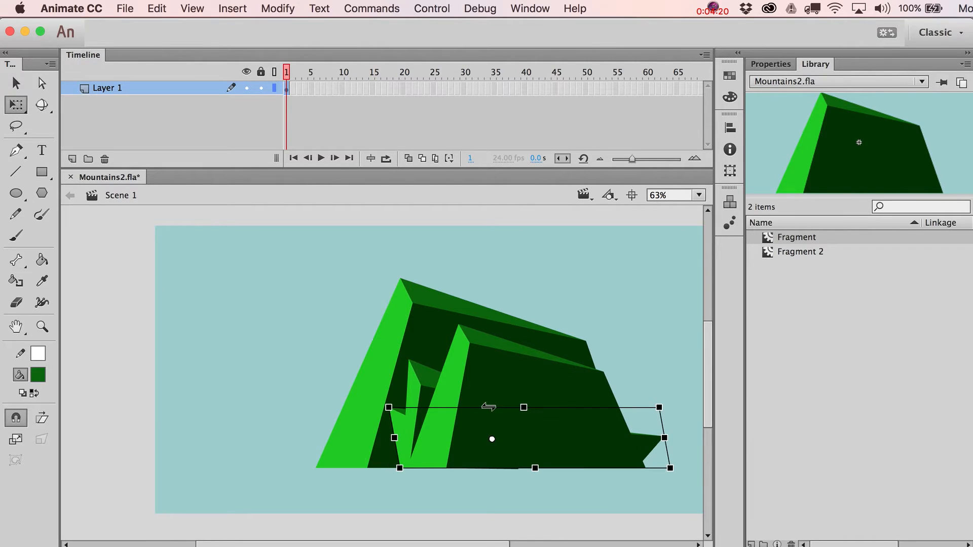
key(v)
key(shift+Left)
key(shift+Left)
key(Right)
key(Right)
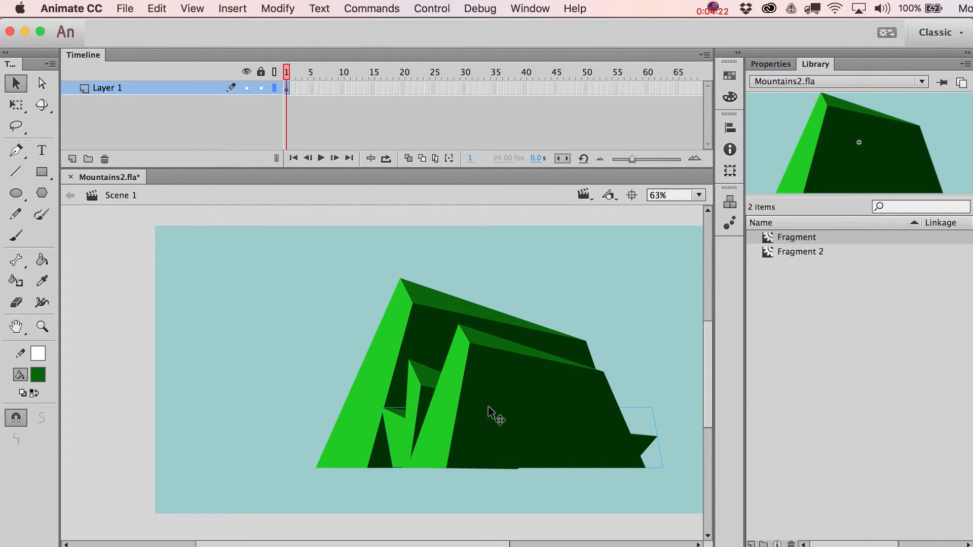
key(Left)
key(Left)
key(Down)
key(Left)
key(Left)
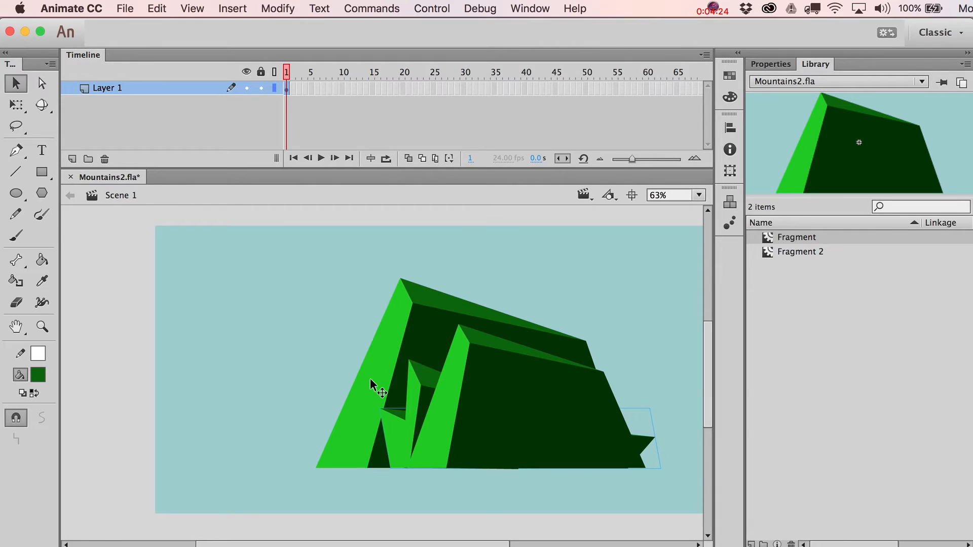
key(Up)
key(Up)
click(281, 348)
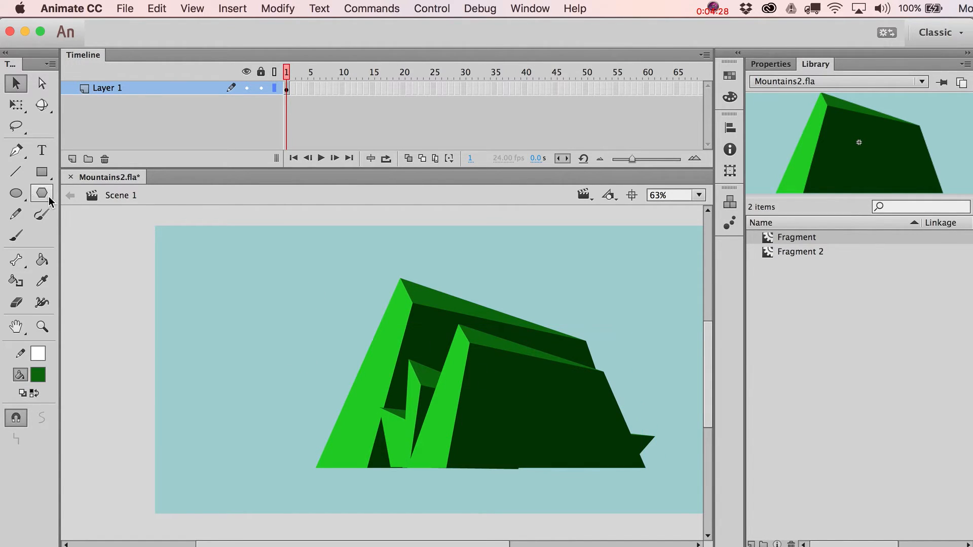
Step: With the Line tool, draw a white block outline left of the mountain with a triangular top and two side faces
click(15, 172)
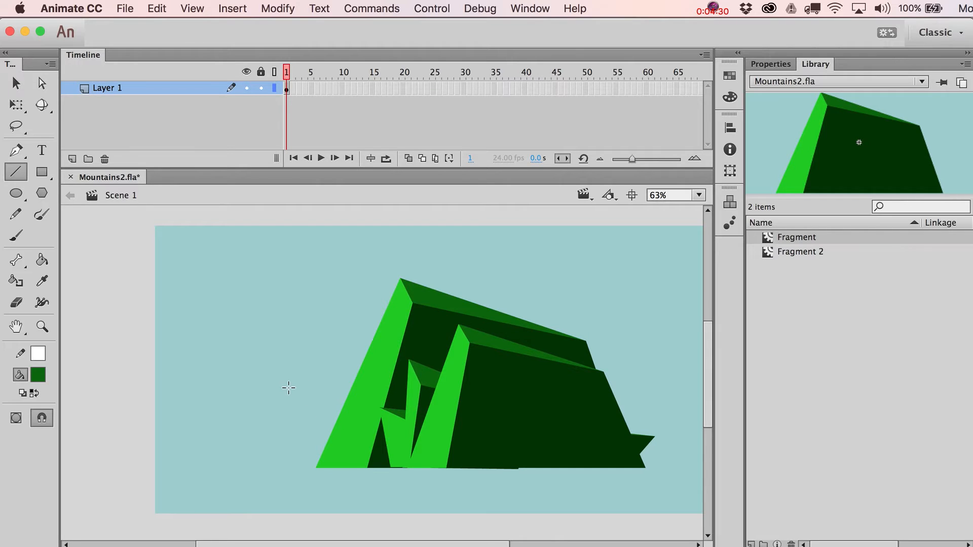
mouse_move(199, 341)
mouse_down()
mouse_move(288, 339)
mouse_move(250, 360)
mouse_move(200, 343)
mouse_up()
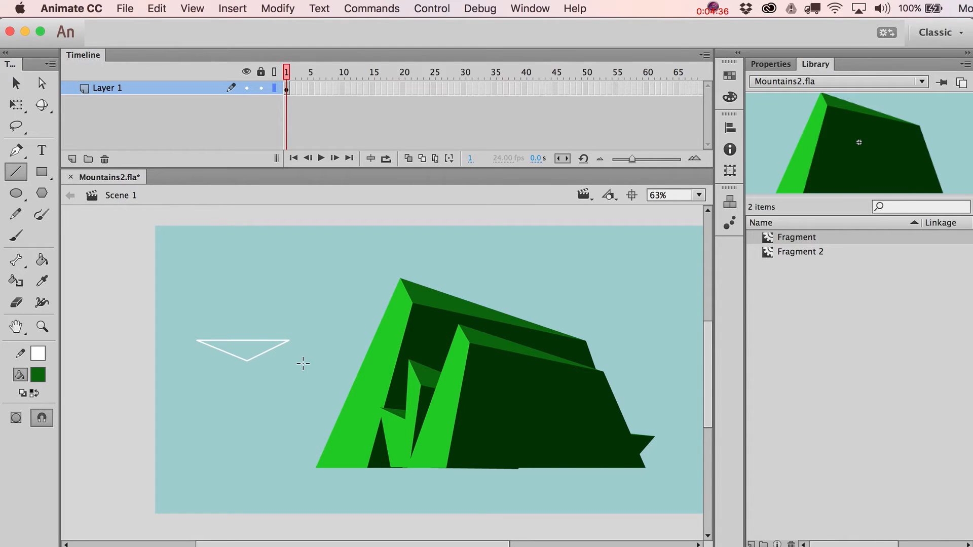
mouse_move(248, 361)
mouse_down()
mouse_move(247, 431)
mouse_move(259, 464)
mouse_move(309, 462)
mouse_move(289, 341)
mouse_up()
mouse_move(197, 340)
mouse_down()
mouse_move(198, 419)
mouse_move(221, 462)
mouse_move(259, 462)
mouse_up()
key(v)
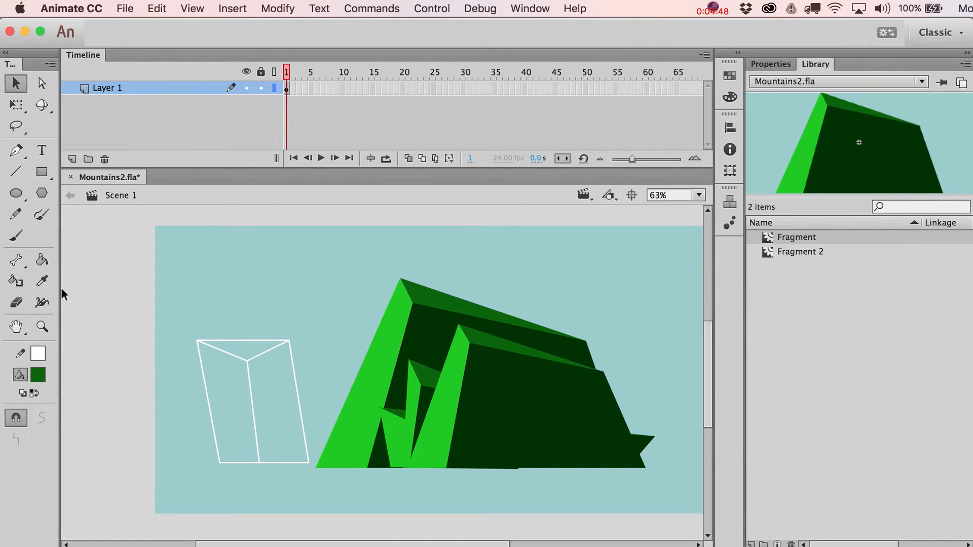
Step: Fill the block's left face with the bright green sampled from the mountain
click(42, 260)
click(38, 375)
click(379, 375)
click(227, 401)
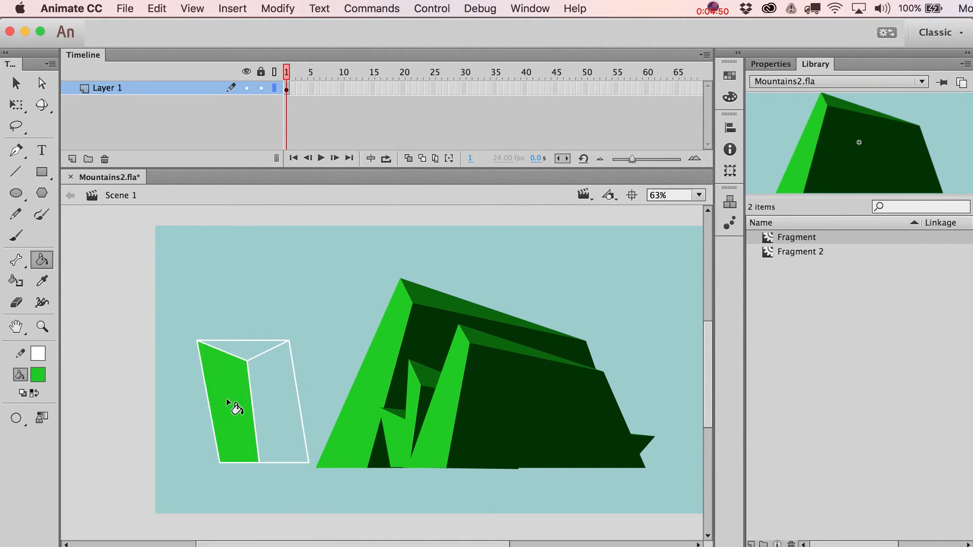
Step: Fill the block's right face with dark green #003300 and its triangular top with the medium green sampled from the mountain
click(38, 375)
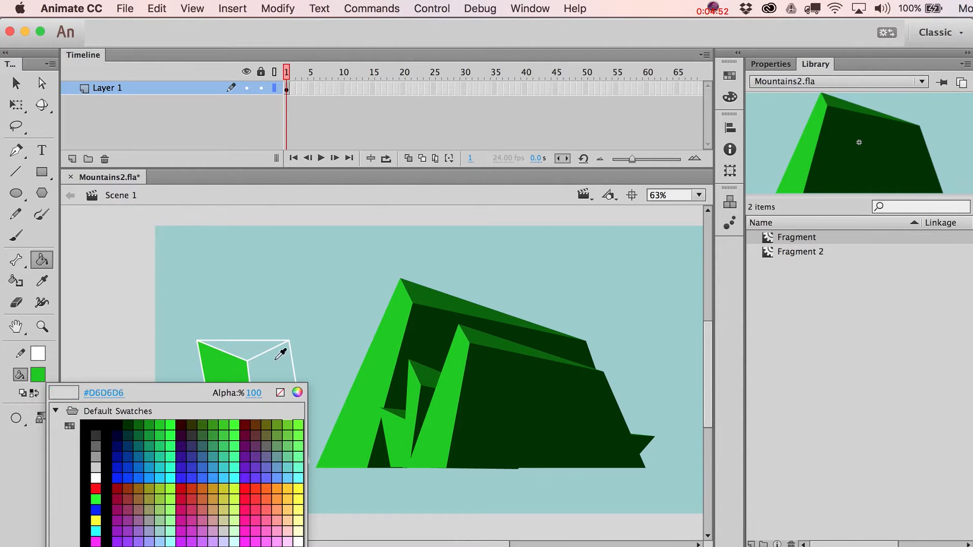
click(38, 376)
click(38, 376)
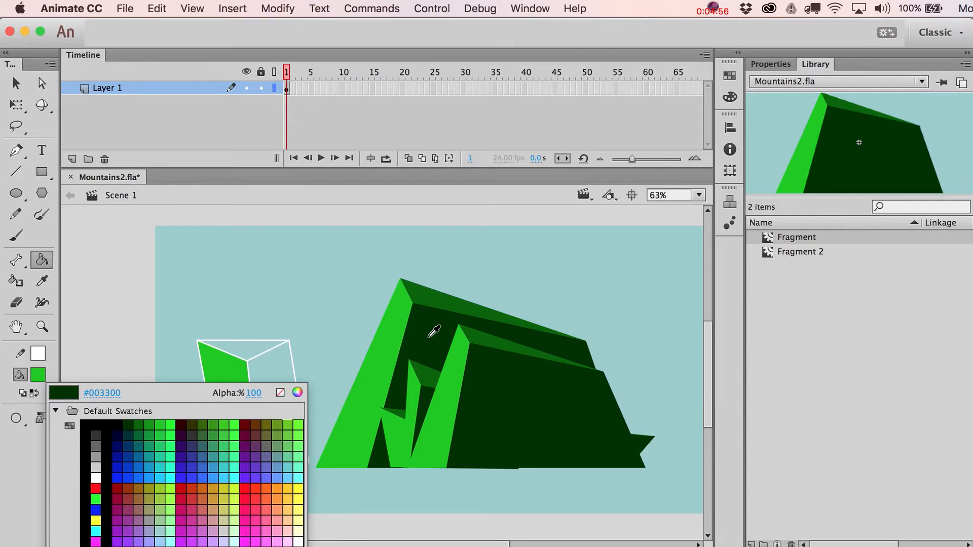
click(431, 336)
click(265, 397)
click(38, 376)
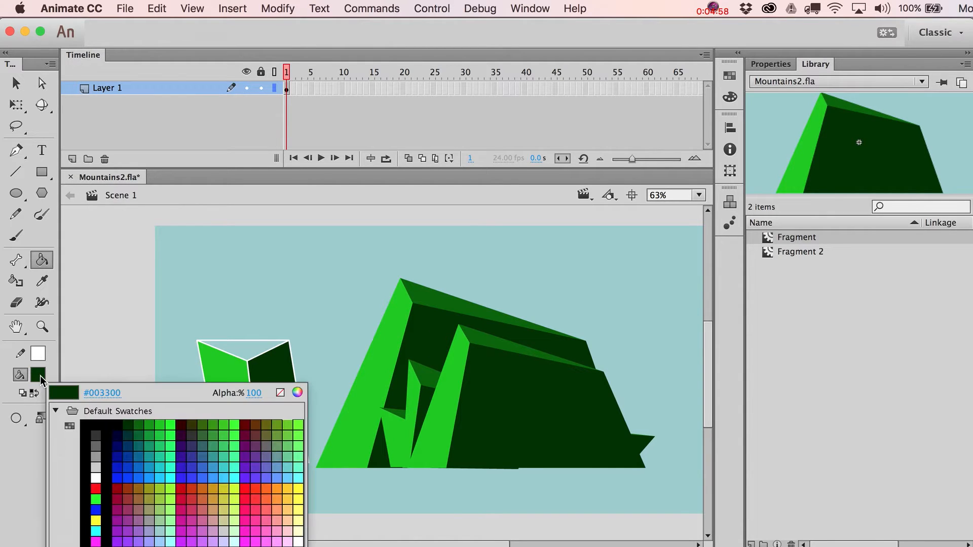
click(428, 300)
click(254, 349)
Step: Delete the white outline strokes around and inside the new block
key(v)
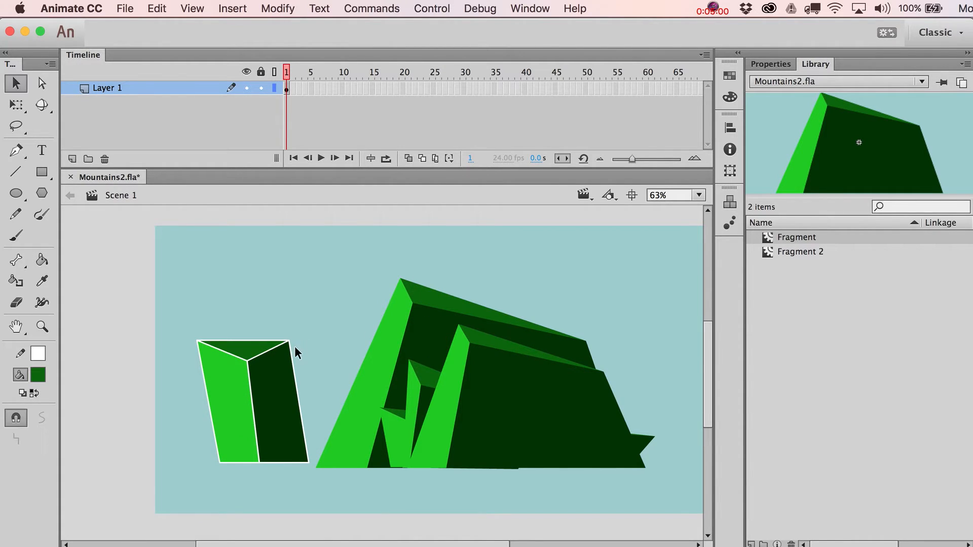
double_click(290, 360)
key(Delete)
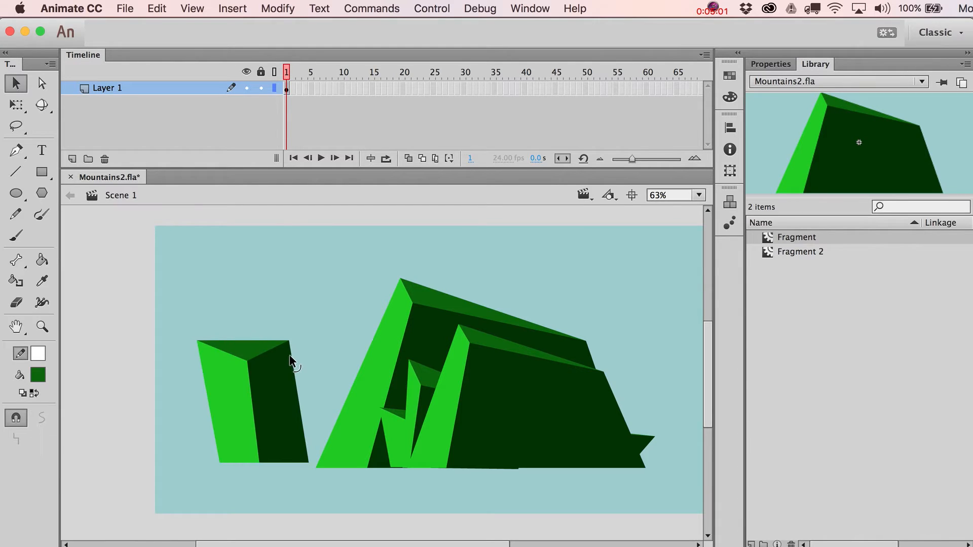
Step: Convert the entire block into a movie clip symbol named Fragment3
mouse_move(169, 299)
mouse_down()
mouse_move(348, 459)
mouse_move(333, 486)
mouse_up()
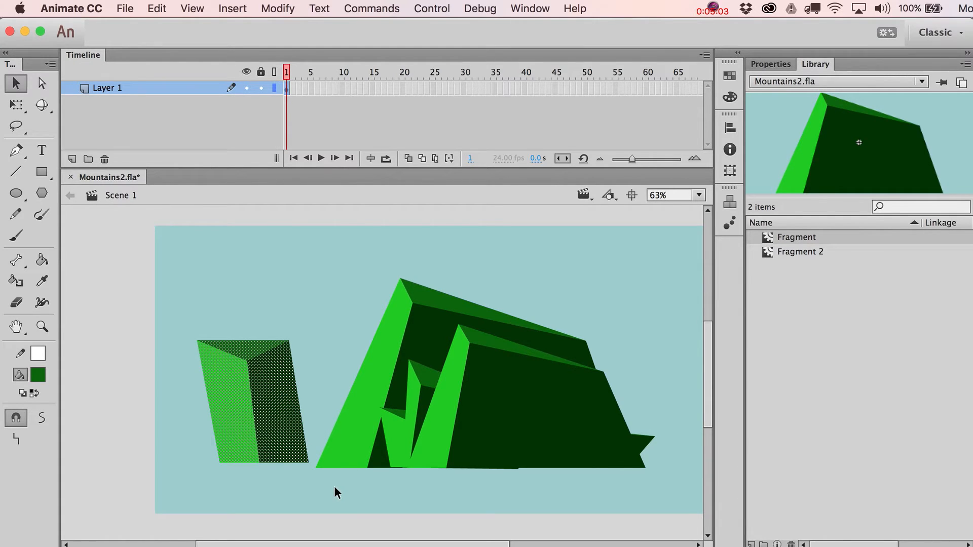
key(F8)
text(Fragment3)
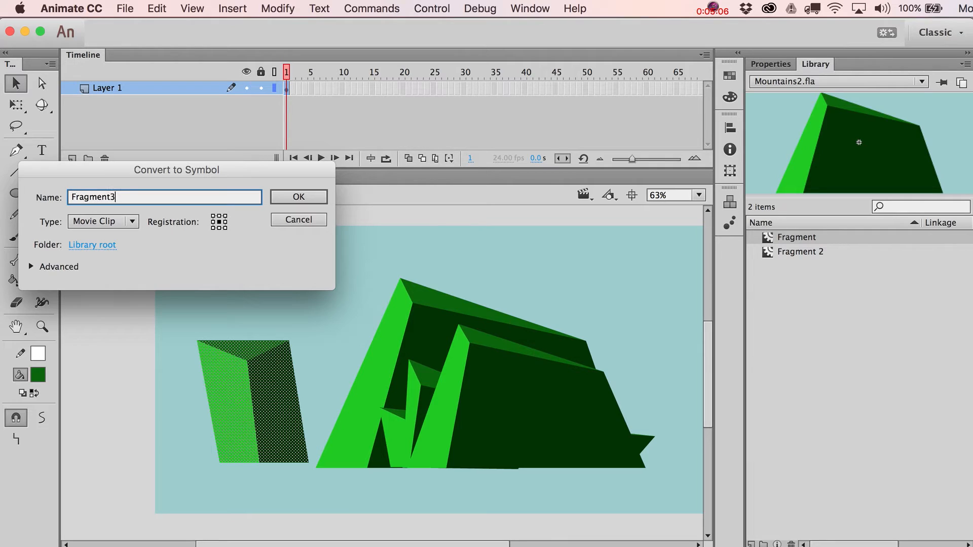
key(Return)
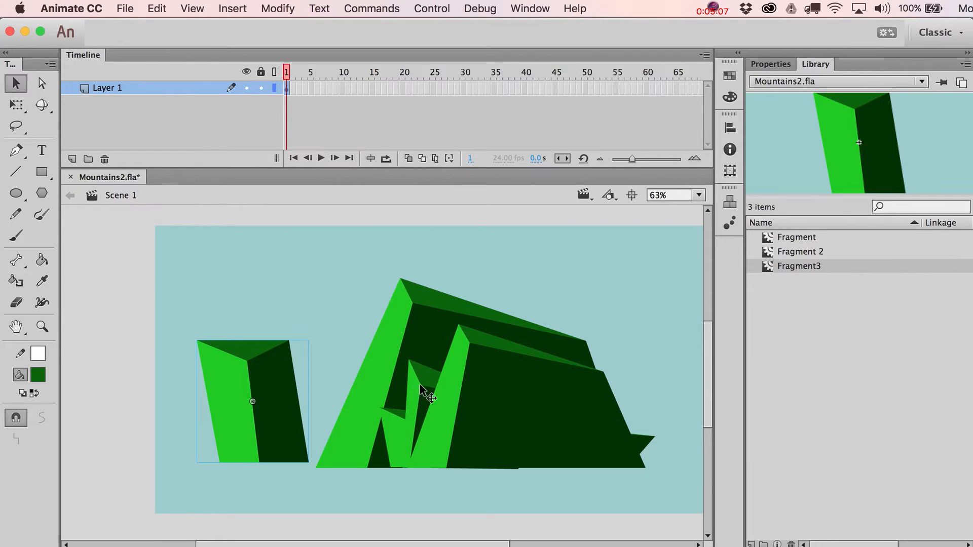
Step: Place the Fragment3 instance behind the mountain's left edge and align its base with the other fragments
drag(263, 391, 354, 381)
key(super+shift+Down)
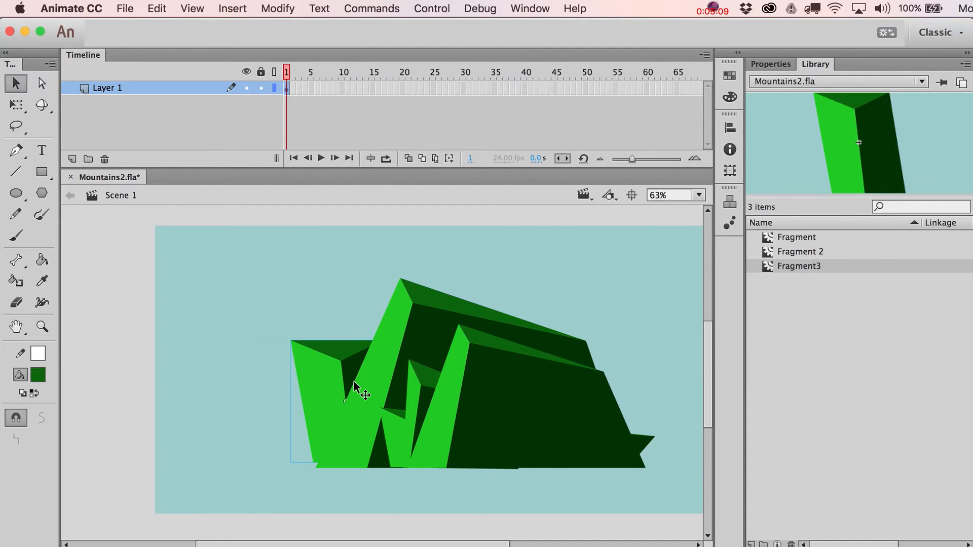
key(Down)
key(Down)
key(Down)
key(Down)
key(shift+Left)
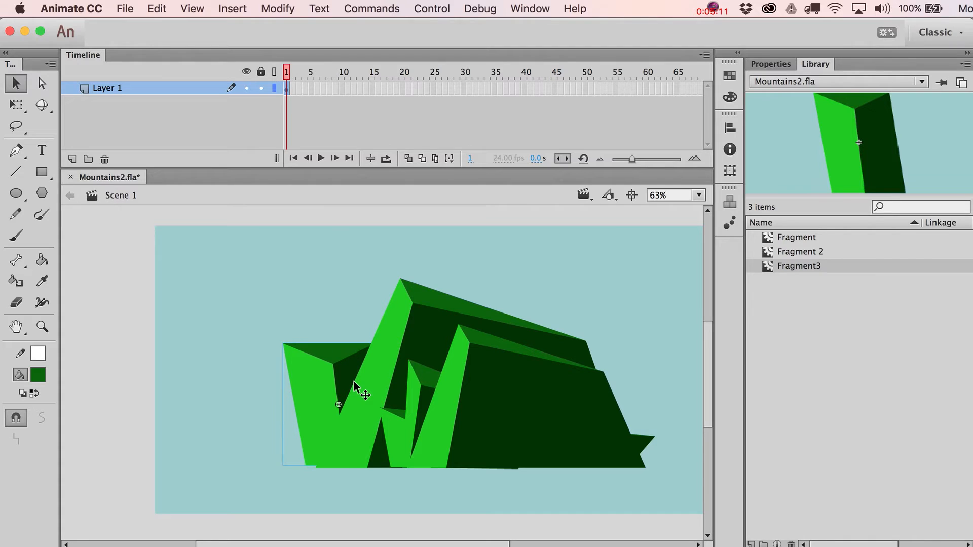
key(Down)
key(Down)
key(Down)
key(Down)
Step: Add a scaled-down Fragment3 copy in front of the middle fragment, with its base aligned to the mountain's foot
drag(324, 352, 493, 416)
key(q)
key(v)
key(shift+Right)
key(Down)
key(Down)
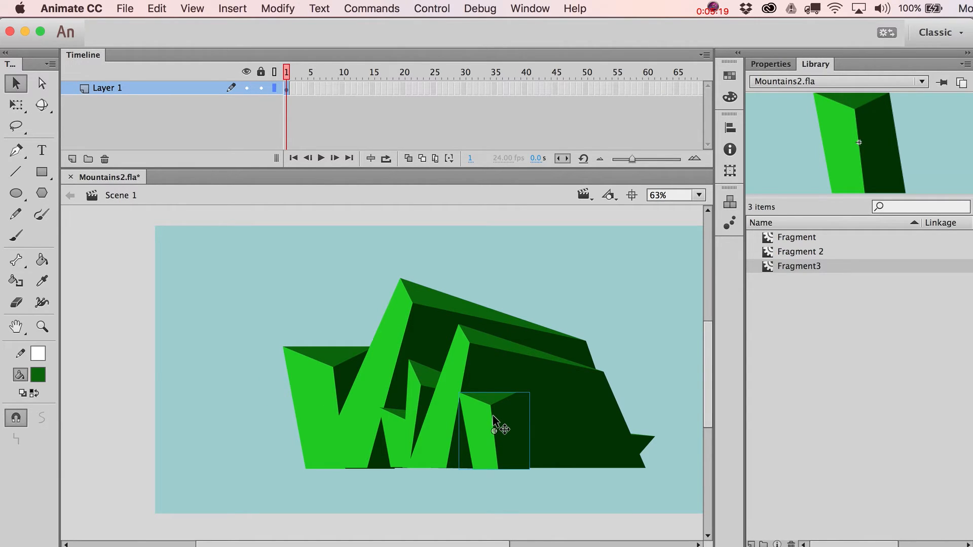
key(shift+Right)
key(shift+Right)
key(shift+Right)
Step: Copy the small Fragment3 instance to the mountain's right side, duplicate its symbol, and open the duplicate for editing
drag(494, 421, 579, 405)
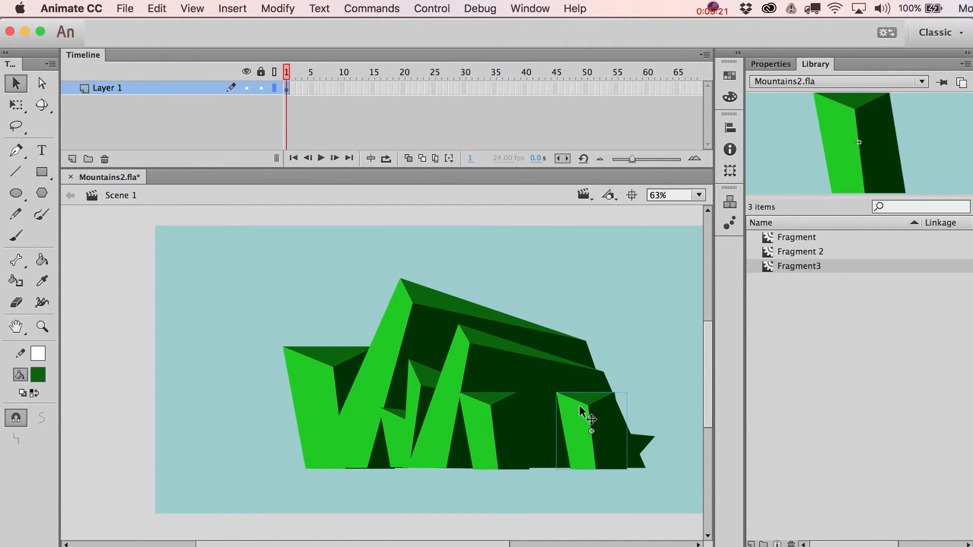
key(super+d)
double_click(580, 406)
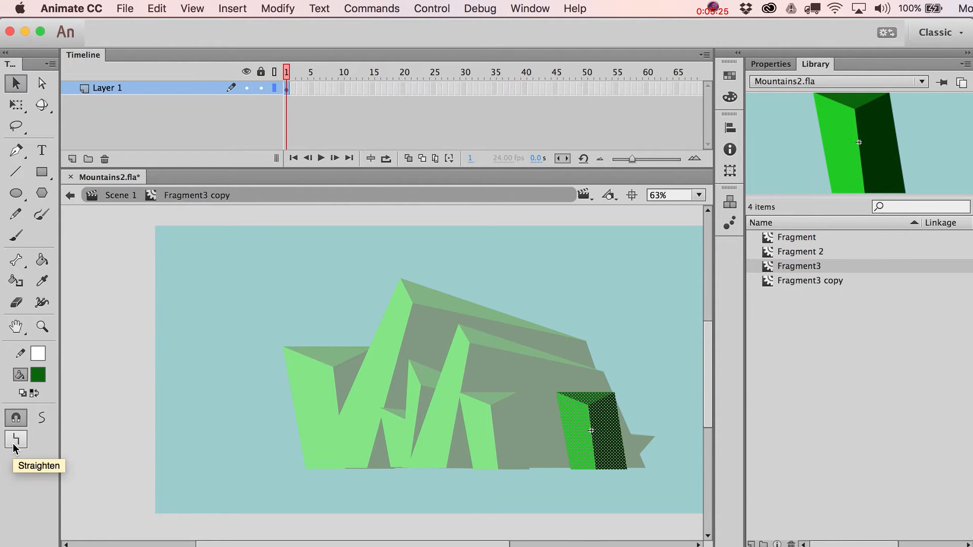
Step: Distort the duplicated symbol's shape by spreading both lower corners outward, and return to the main scene
key(q)
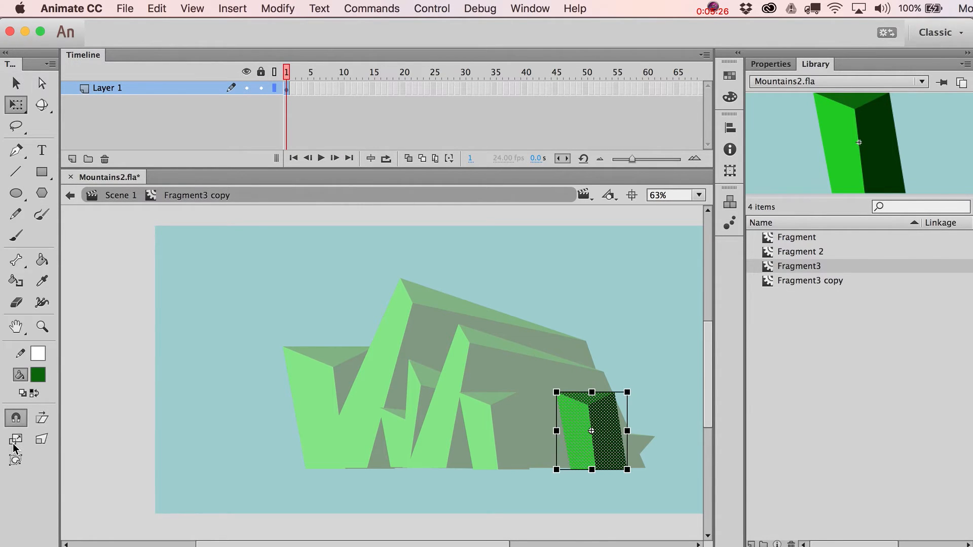
click(41, 440)
drag(556, 470, 497, 470)
drag(627, 470, 656, 473)
click(648, 474)
double_click(635, 479)
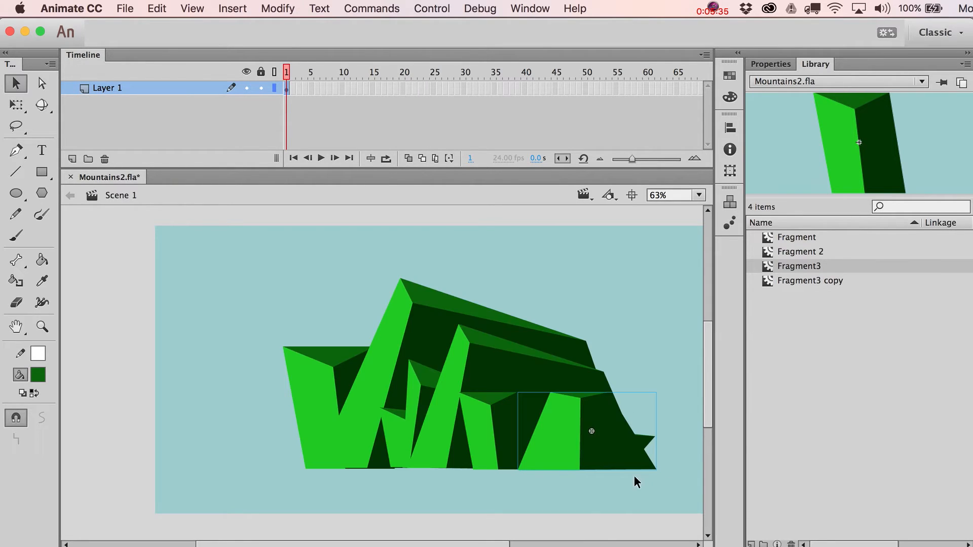
Step: Shorten the distorted fragment and shift it left, and place a much smaller copy at its right foot
drag(588, 392, 586, 458)
key(v)
key(q)
key(v)
key(shift+Left)
key(shift+Left)
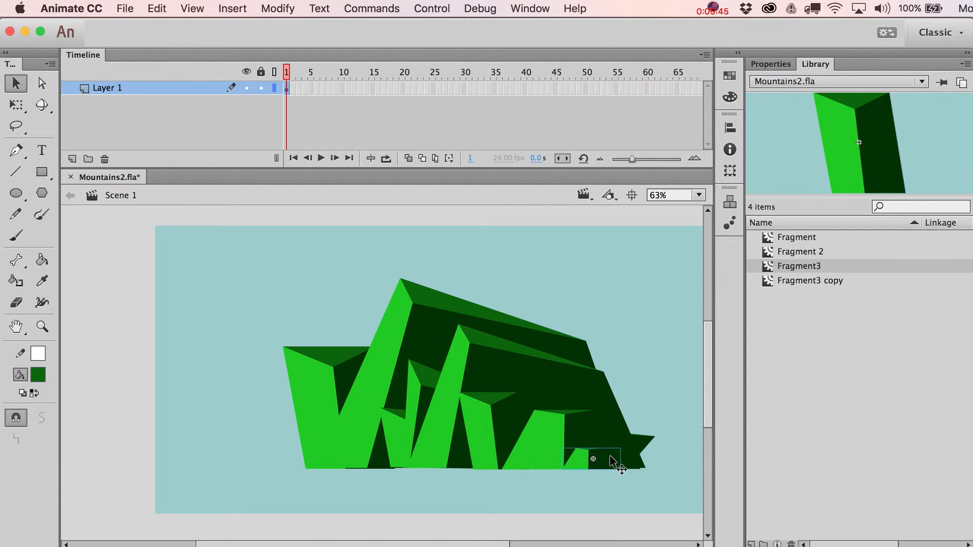
key(q)
key(v)
click(579, 511)
Step: Place a copy of the distorted fragment behind the mountain's left end, skewed so its top leans right
click(350, 449)
click(293, 403)
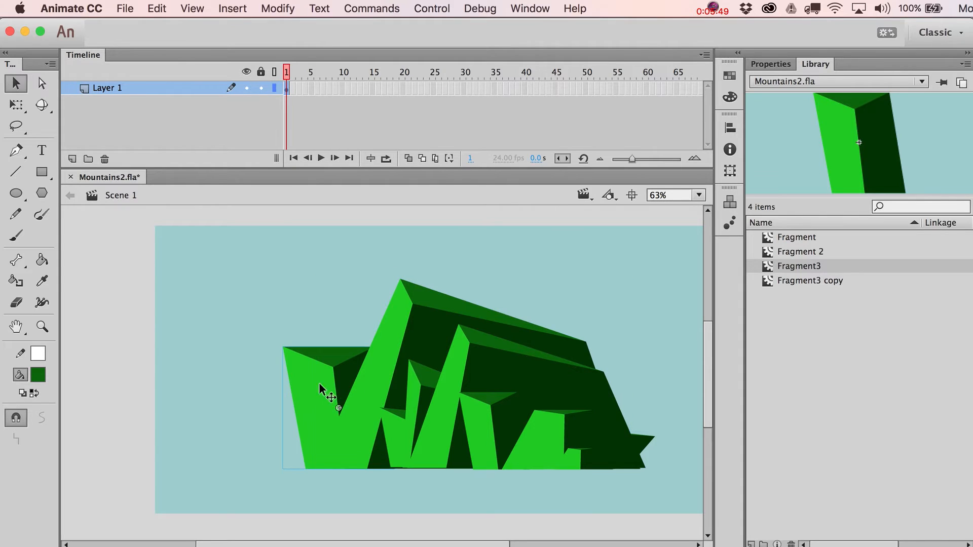
drag(554, 424, 346, 411)
key(alt+shift+Down)
key(shift+Right)
key(shift+Right)
key(q)
key(v)
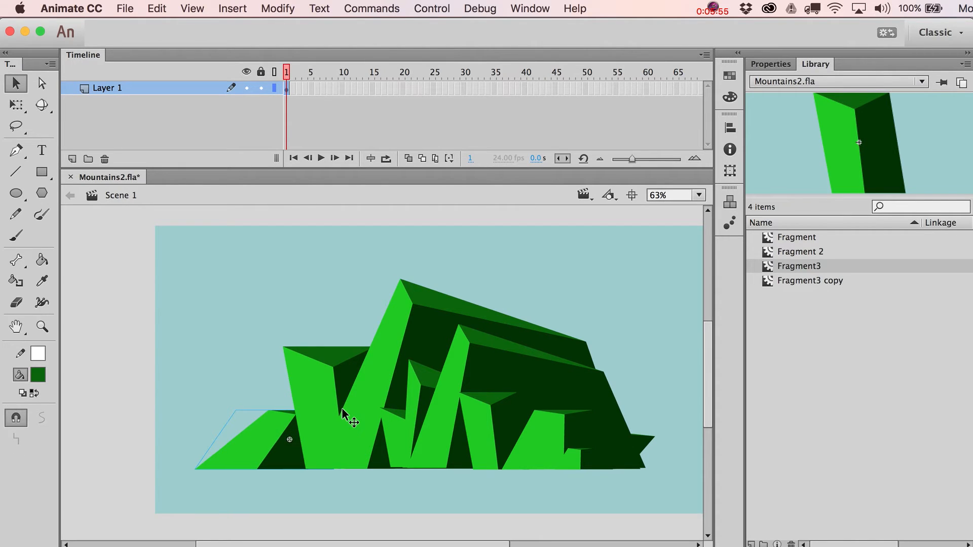
Step: Shift the skewed fragment further left and stretch it taller while keeping its base on the ground line
key(shift+Left)
key(shift+Left)
key(q)
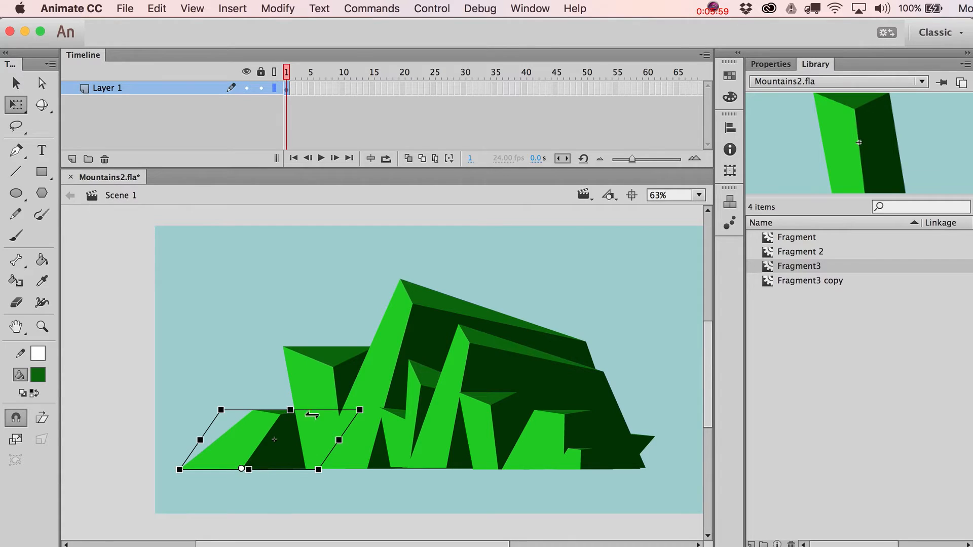
drag(289, 410, 307, 372)
key(v)
click(457, 462)
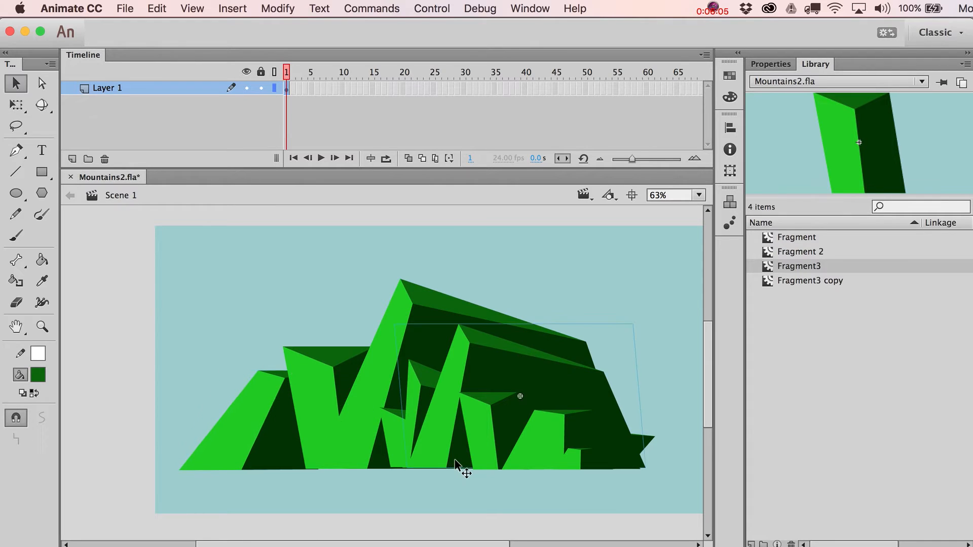
click(360, 501)
Step: Copy the three small foreground fragments to the mountain's left foot and scale the copies down together
drag(675, 486, 446, 367)
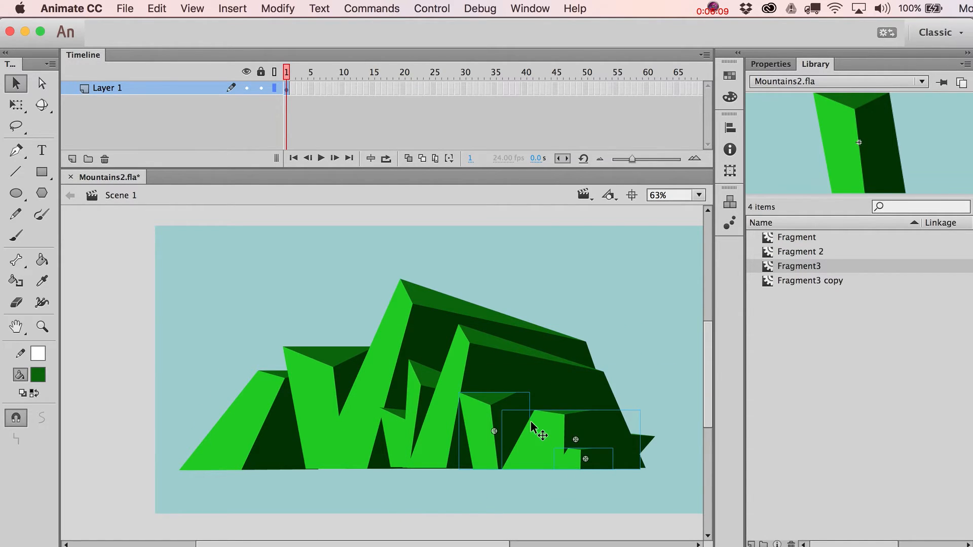
drag(531, 421, 325, 434)
key(q)
key(v)
key(q)
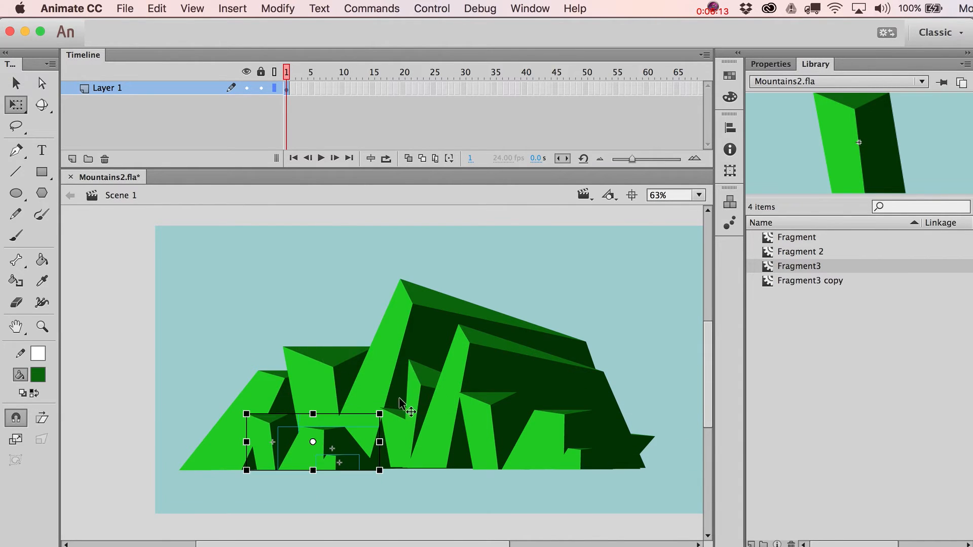
drag(379, 413, 362, 419)
Step: Nudge the three scaled-down copies into position along the base in front of the left fragments
key(v)
key(shift+Down)
key(shift+Down)
key(shift+Up)
key(shift+Right)
key(shift+Right)
key(shift+Right)
key(shift+Right)
key(shift+Right)
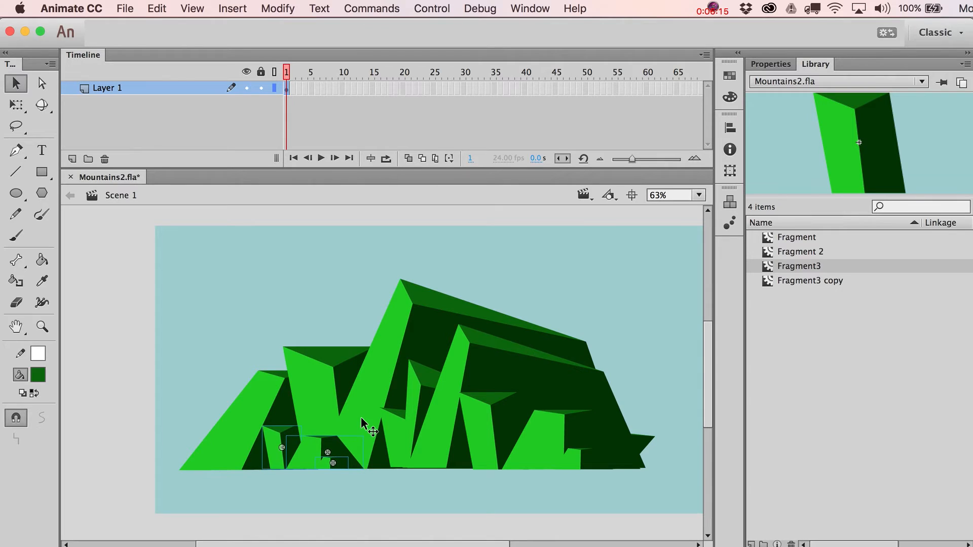
Step: Stretch the small upright fragment at the mountain's left foot taller from its base and nudge it into line with the ground
click(340, 490)
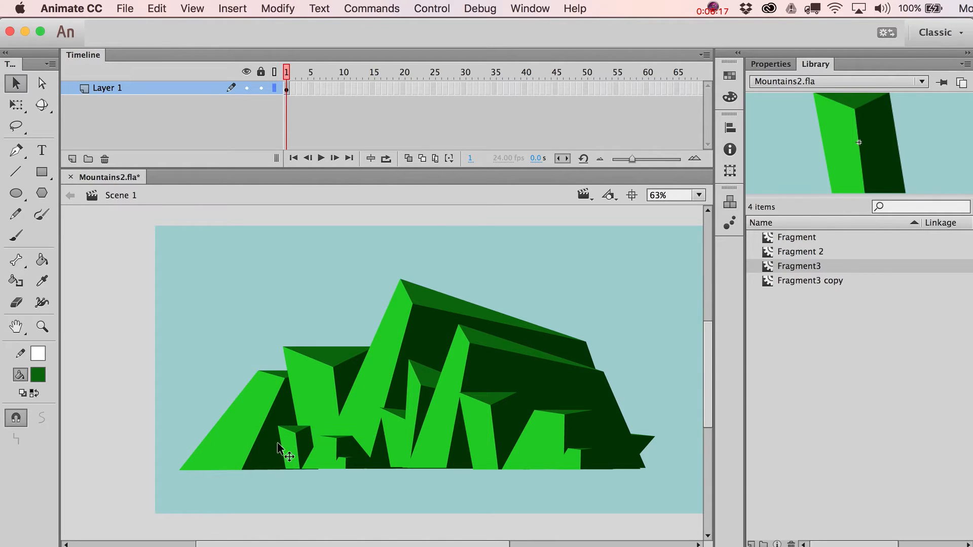
click(305, 450)
key(q)
drag(297, 447, 282, 469)
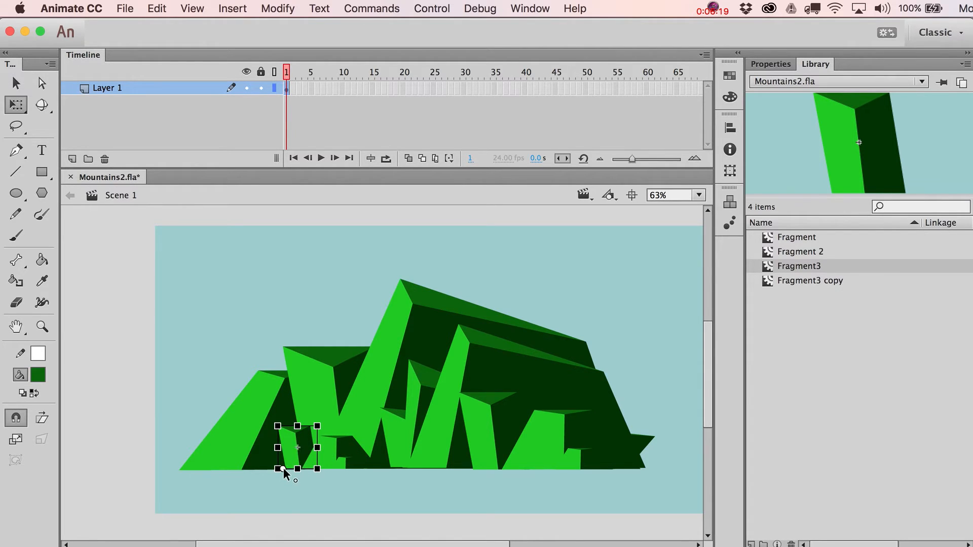
drag(297, 425, 297, 406)
key(v)
key(Down)
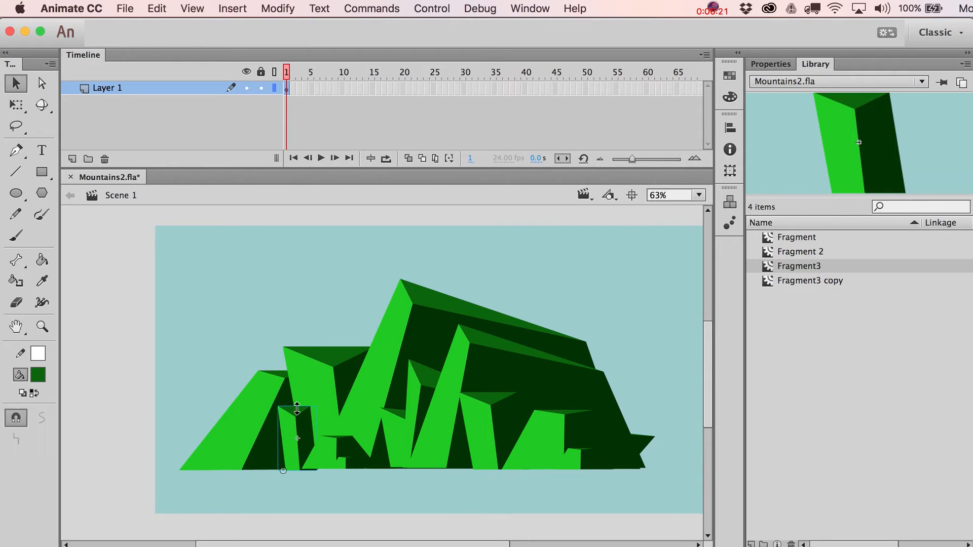
key(Up)
key(Up)
key(Up)
key(Up)
Step: Duplicate the stretched small fragment and shorten the copy, placing it just left of the original along the base
key(super+d)
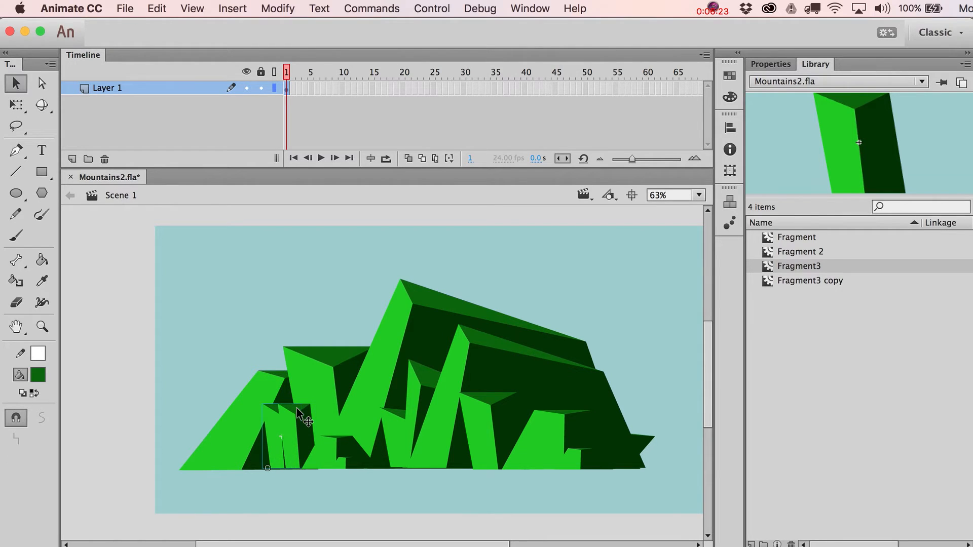
key(q)
drag(282, 404, 282, 436)
key(v)
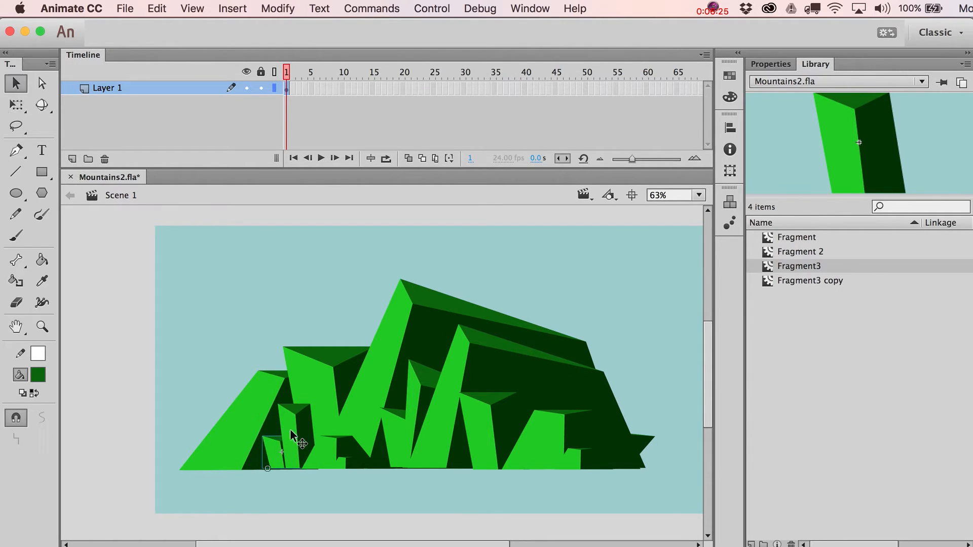
key(Right)
key(Right)
key(Right)
key(Right)
key(Right)
key(Right)
drag(331, 504, 237, 375)
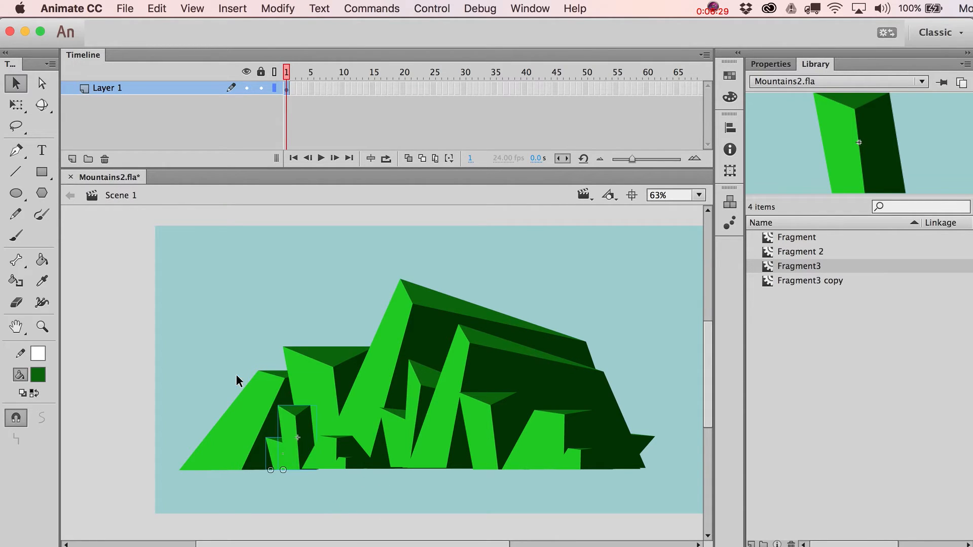
Step: Shift the two low fragments beside them slightly left and stretch the pair wider towards the right
drag(400, 494, 286, 428)
key(Down)
key(shift+Left)
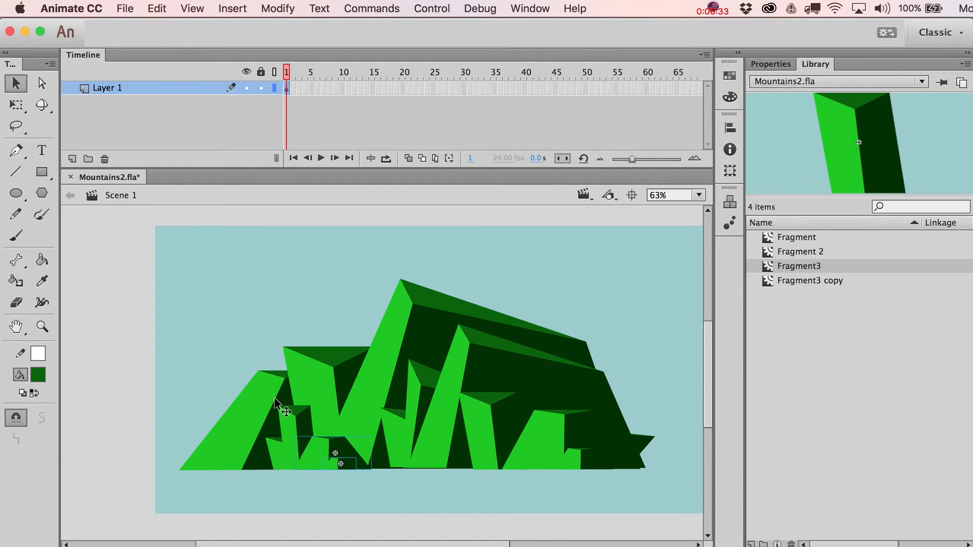
key(q)
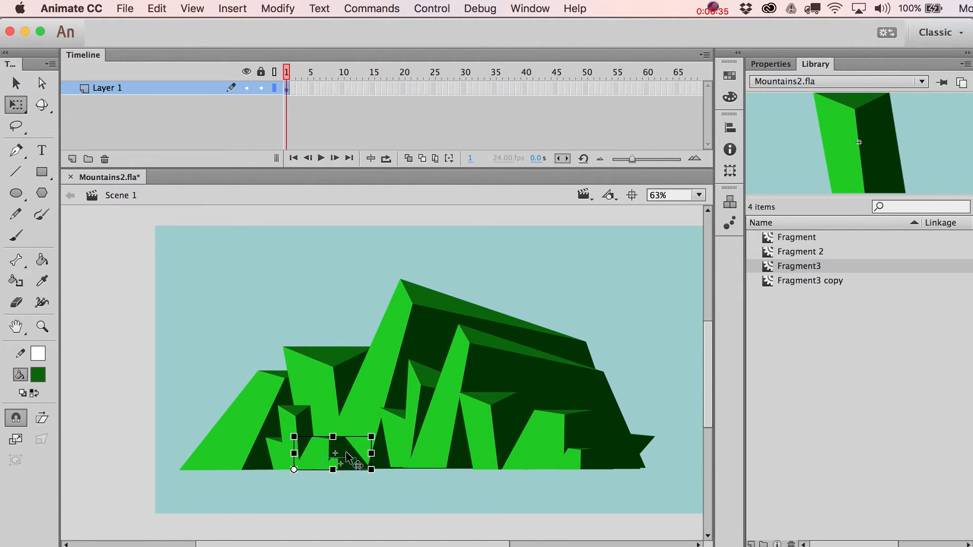
drag(374, 451, 395, 452)
key(v)
click(412, 491)
Step: Copy the mountain's left-end fragment to the right end, skewing the copy more upright and widening it
key(space)
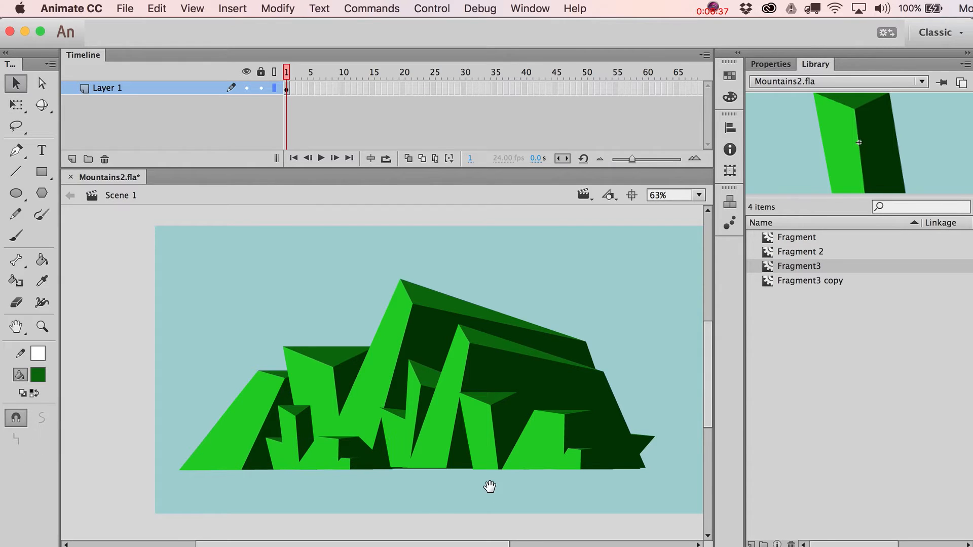
drag(486, 485, 465, 487)
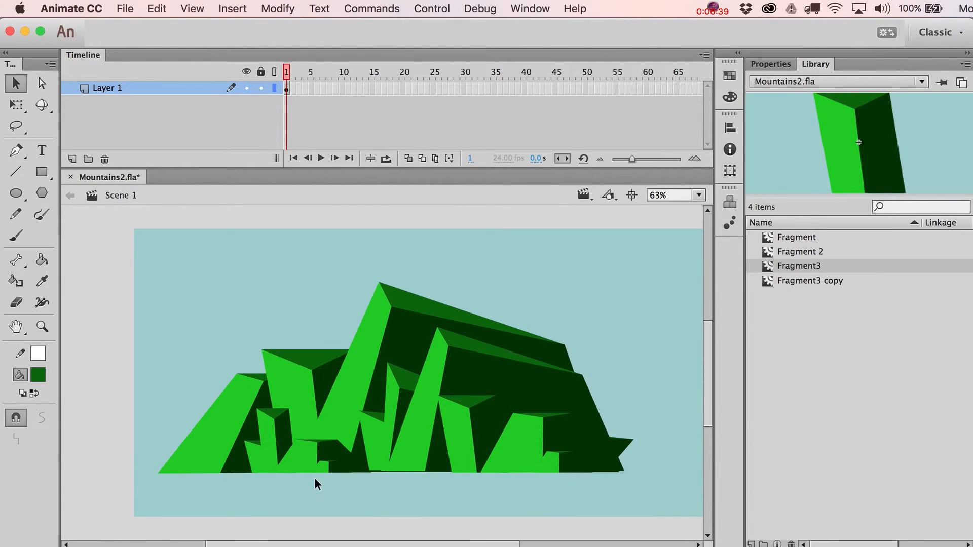
click(575, 418)
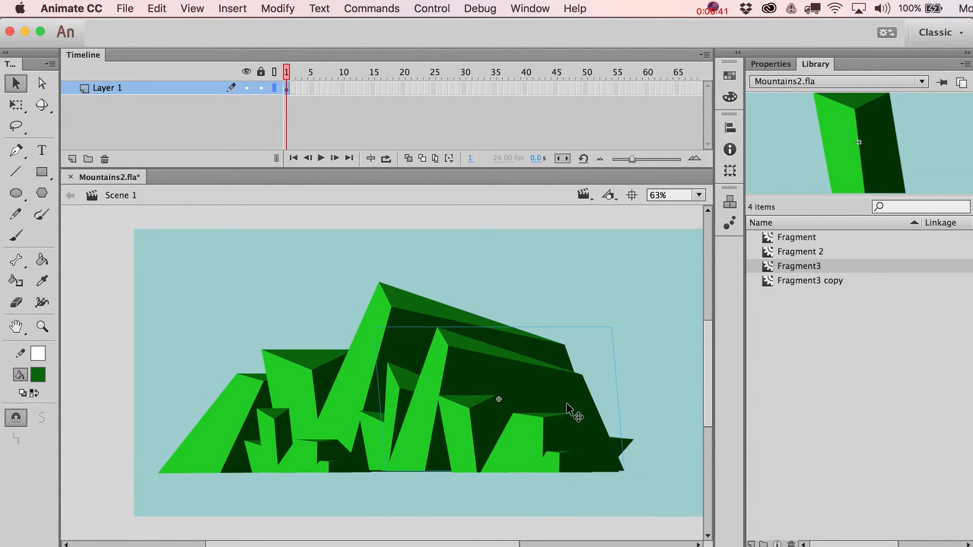
click(239, 406)
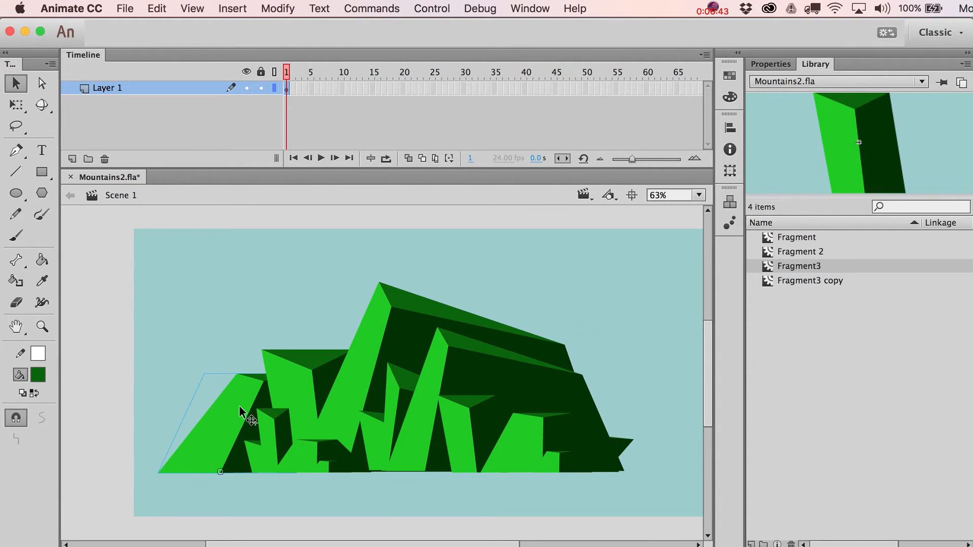
key(super+c)
key(super+v)
key(q)
drag(436, 331, 400, 330)
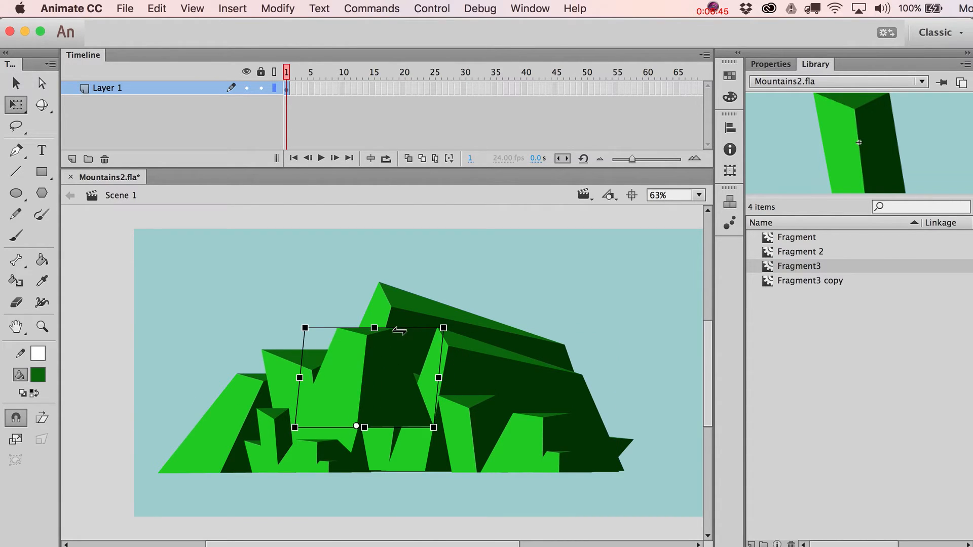
drag(439, 375, 466, 378)
drag(582, 408, 598, 412)
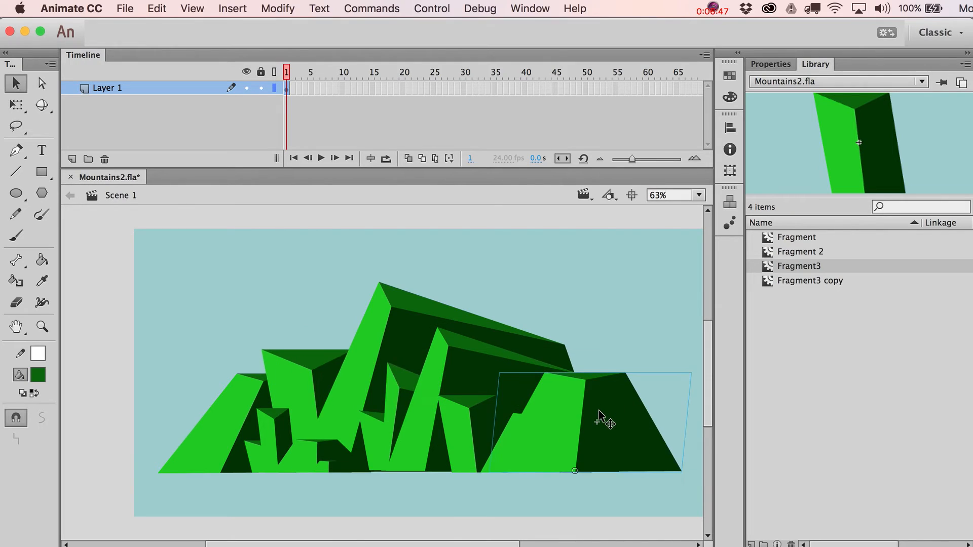
Step: Shorten the right-end copy and set it slightly further right, behind the neighbouring foreground fragments
key(q)
drag(595, 371, 595, 390)
key(super+Down)
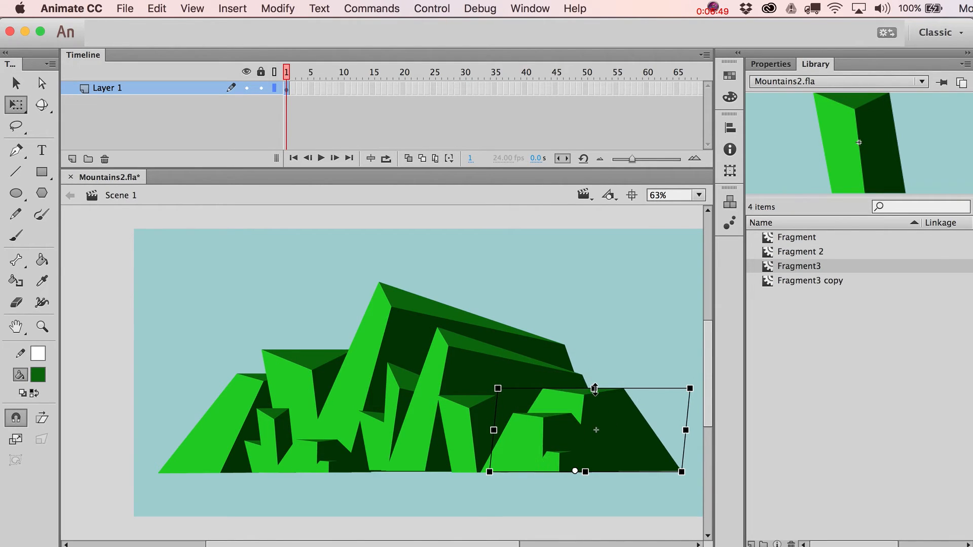
key(v)
key(shift+Right)
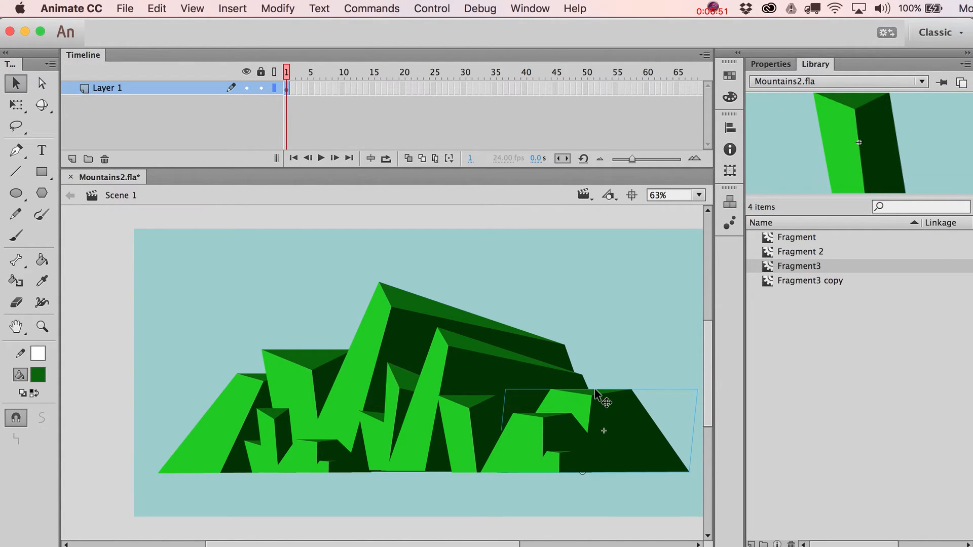
click(611, 321)
Step: Place a copy of the wide left fragment behind the mountain's upper left slope, skewed so its top rises to the right
scroll(448, 351, up, 3)
click(363, 360)
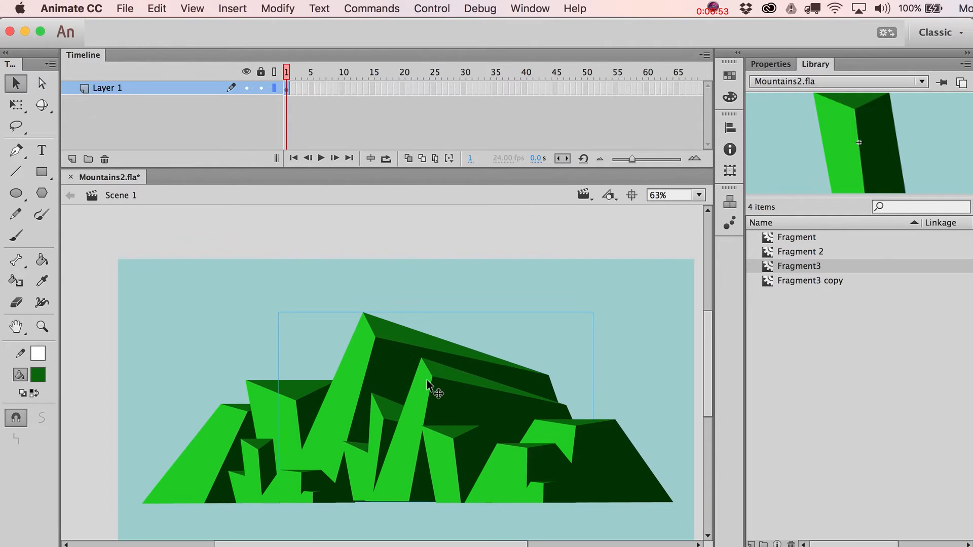
drag(307, 390, 379, 307)
key(q)
key(v)
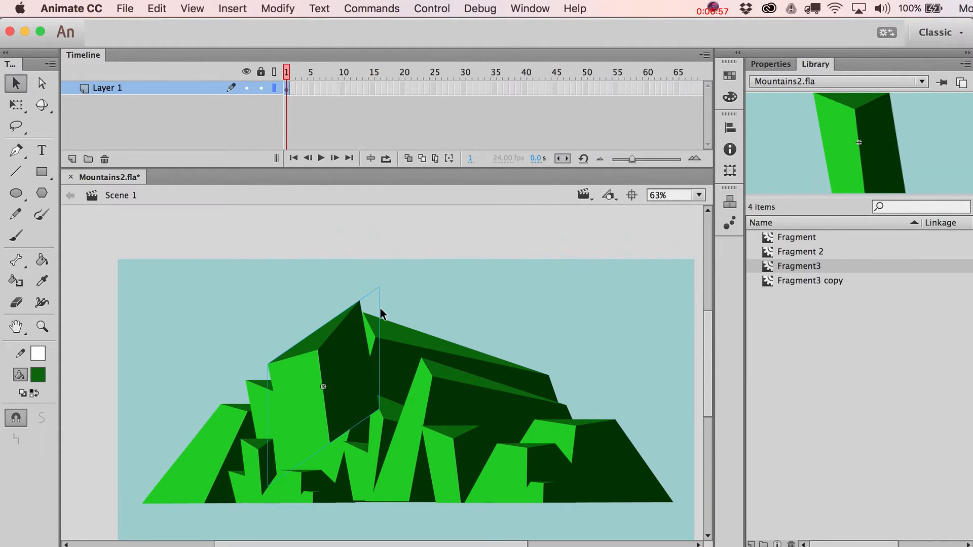
key(super+Down)
key(super+Down)
key(super+Down)
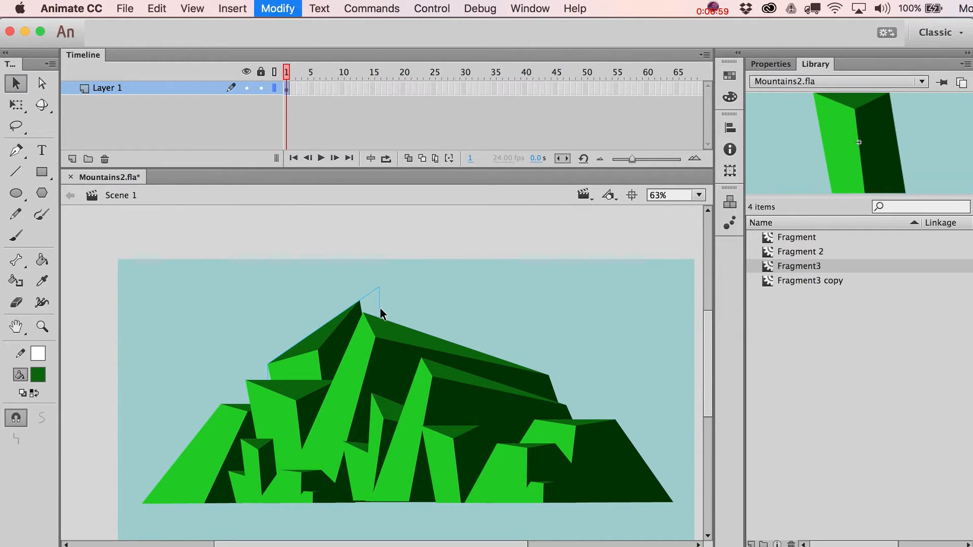
Step: Duplicate the skewed upper-left fragment and skew the copy so its top slopes gently down to the right
key(super+v)
key(super+shift+h)
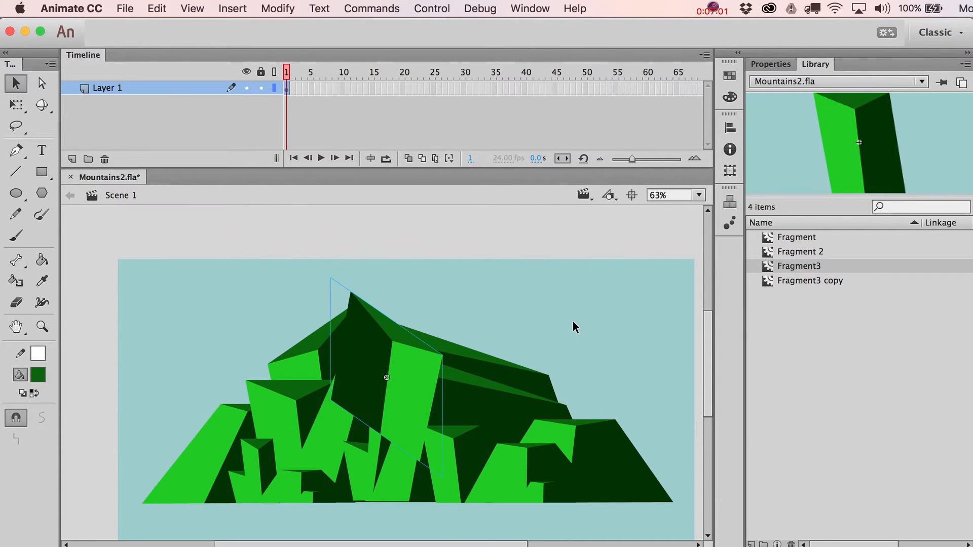
key(super+z)
key(q)
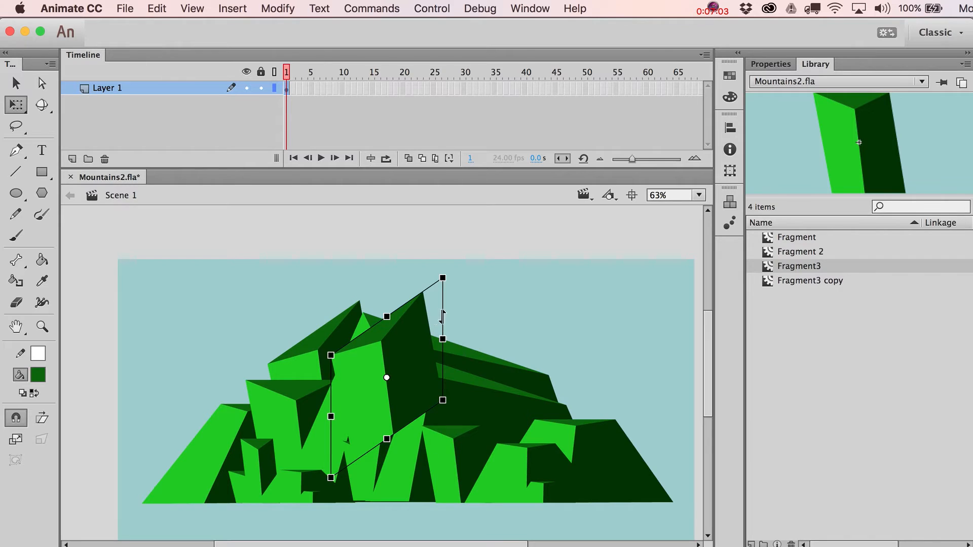
drag(441, 317, 440, 363)
mouse_move(408, 321)
mouse_down()
mouse_move(420, 322)
mouse_move(394, 332)
mouse_up()
Step: Raise the skewed copy above the summit and arrange it behind the mountain's other fragments
key(v)
key(shift+Up)
key(shift+Up)
key(shift+Up)
key(shift+Up)
key(shift+Up)
key(shift+Up)
key(shift+Up)
key(shift+Up)
key(super+Down)
key(super+Down)
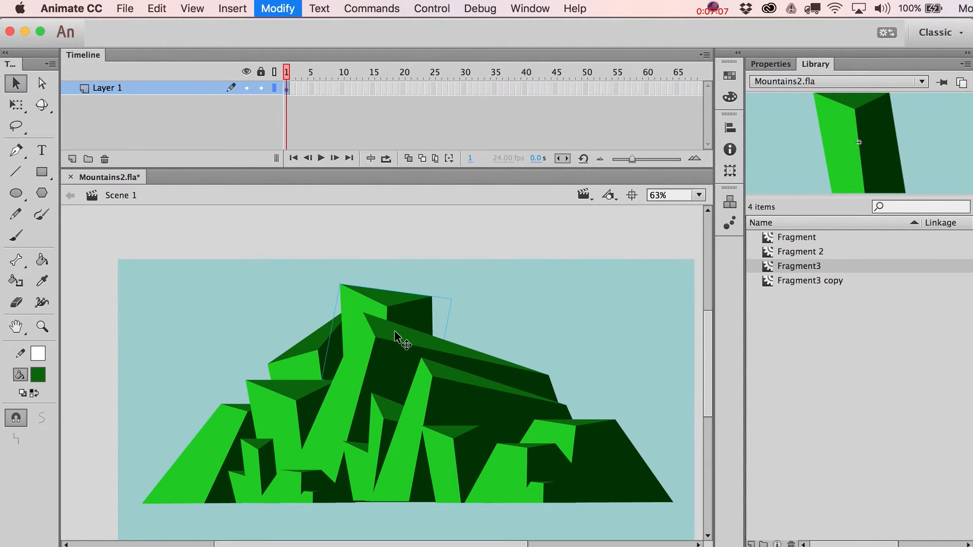
key(super+Down)
Step: Copy the large front fragment up over the summit, then scale the copy down and skew it to lean right
click(432, 362)
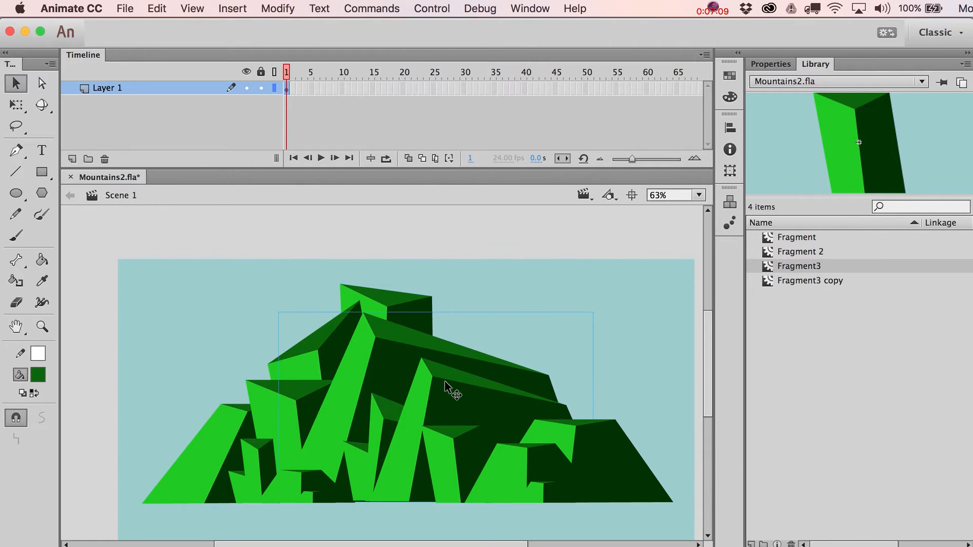
drag(446, 388, 467, 300)
key(q)
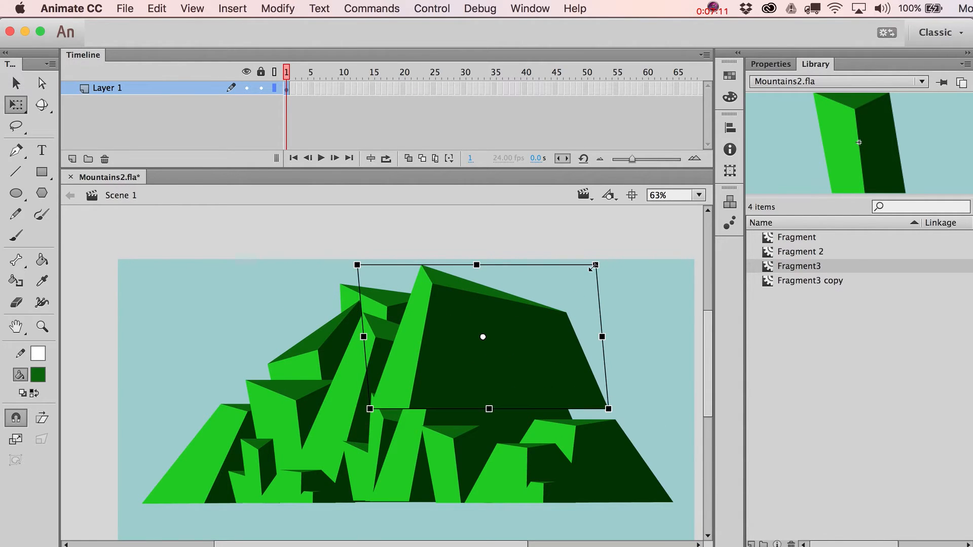
drag(594, 266, 536, 282)
key(v)
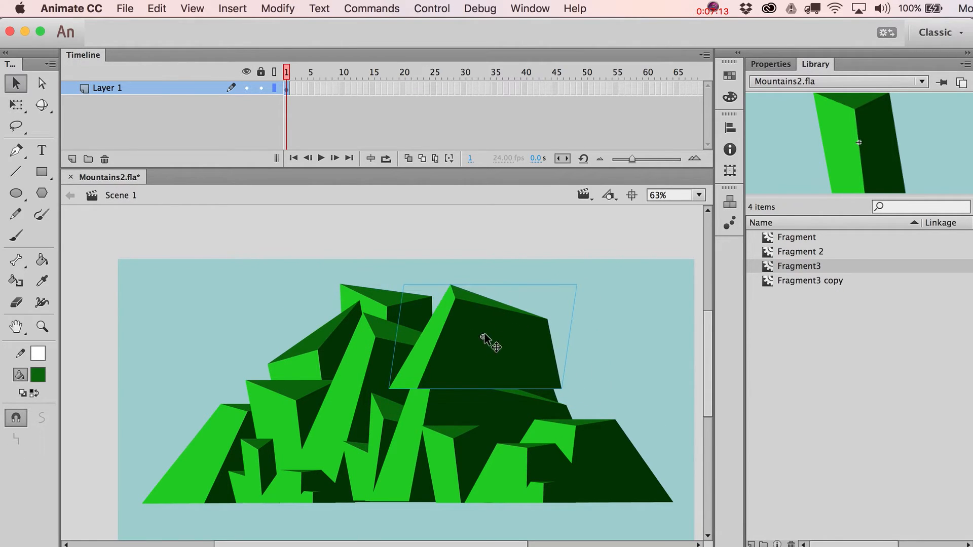
Step: Move the reduced copy onto the summit as the new peak, arranged behind the main ridge but in front of the upper-left block
drag(489, 337, 449, 306)
key(super+Down)
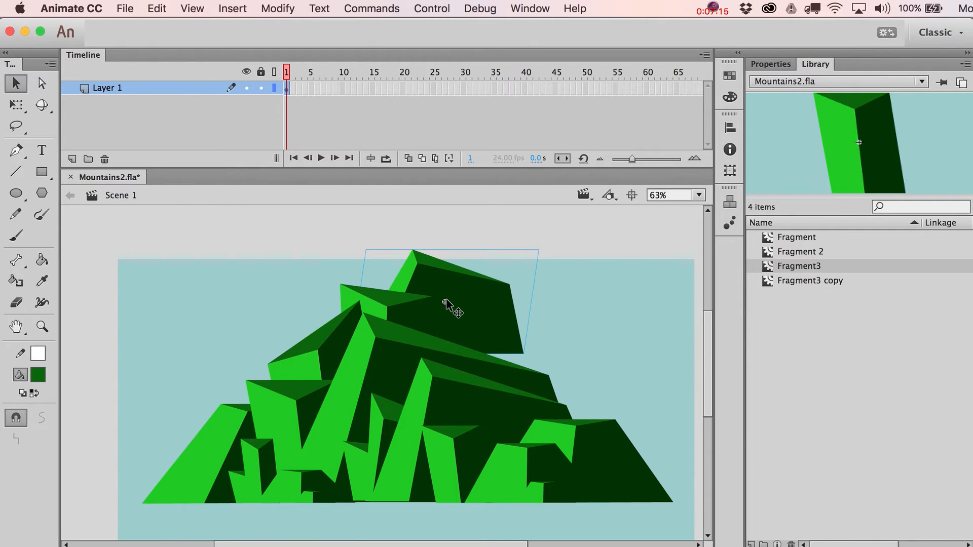
key(super+Up)
key(shift+Down)
key(shift+Left)
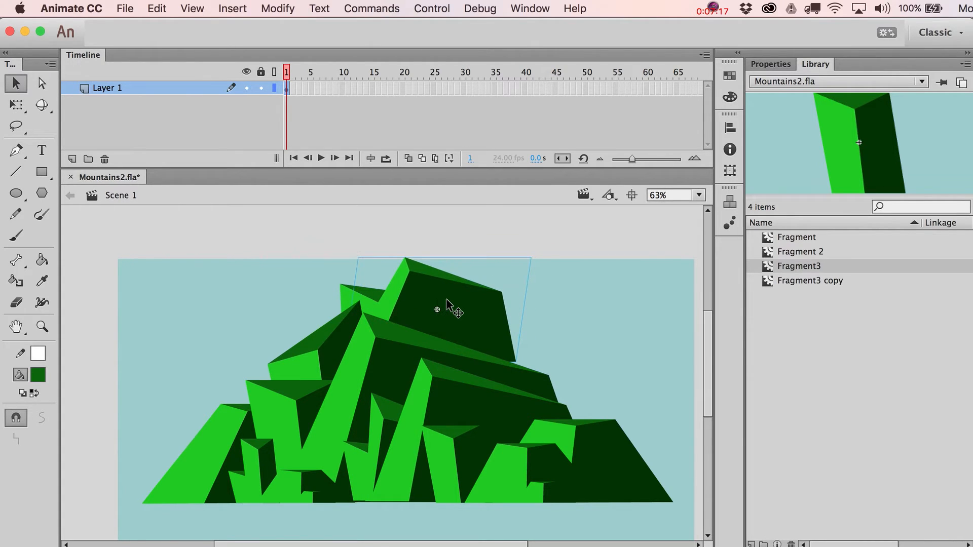
Step: Copy the group of front fragments from the mountain's centre and right up the slope and scale the copies down together
drag(228, 534, 357, 446)
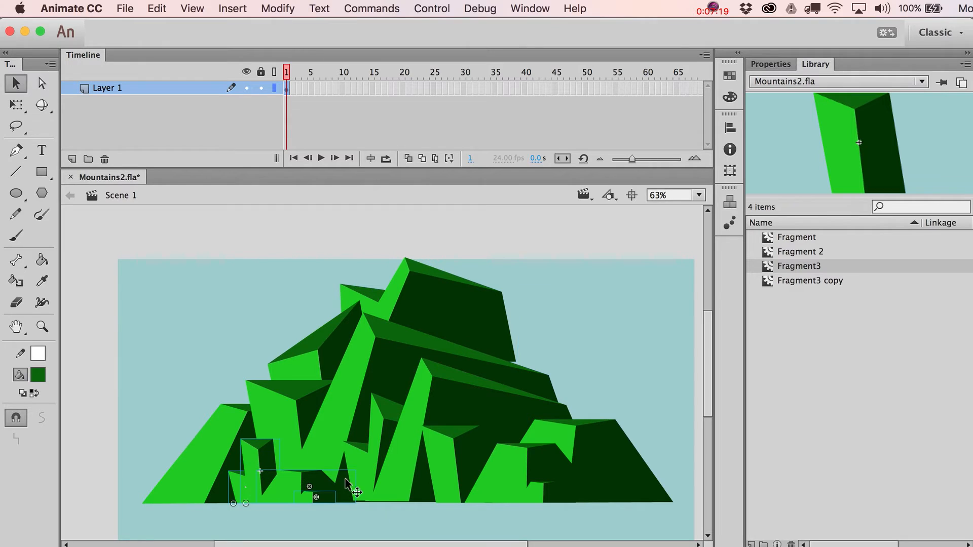
drag(625, 516, 302, 328)
drag(494, 339, 398, 287)
key(q)
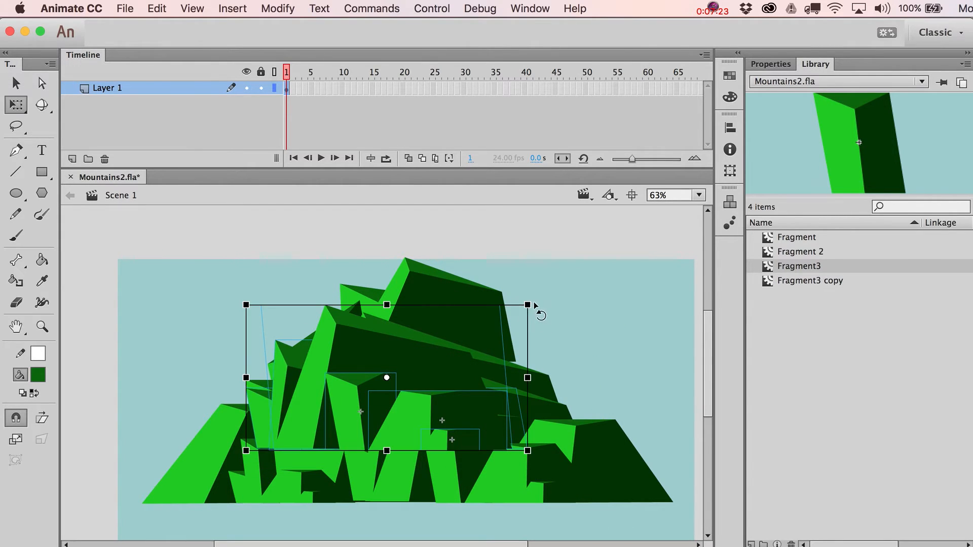
drag(528, 306, 452, 333)
Step: Place the scaled-down group on the dark face of the summit fragment, arranged behind the main ridge
key(v)
drag(381, 367, 445, 307)
key(super+Down)
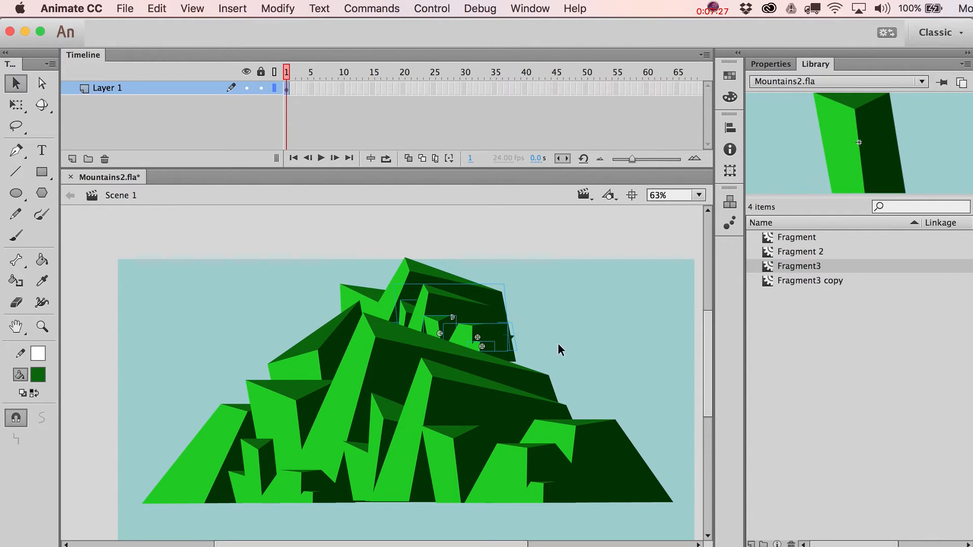
key(q)
key(v)
Step: Copy the right-end fragment to the upper right slope, scaling the copy down and skewing its top to the left
click(617, 475)
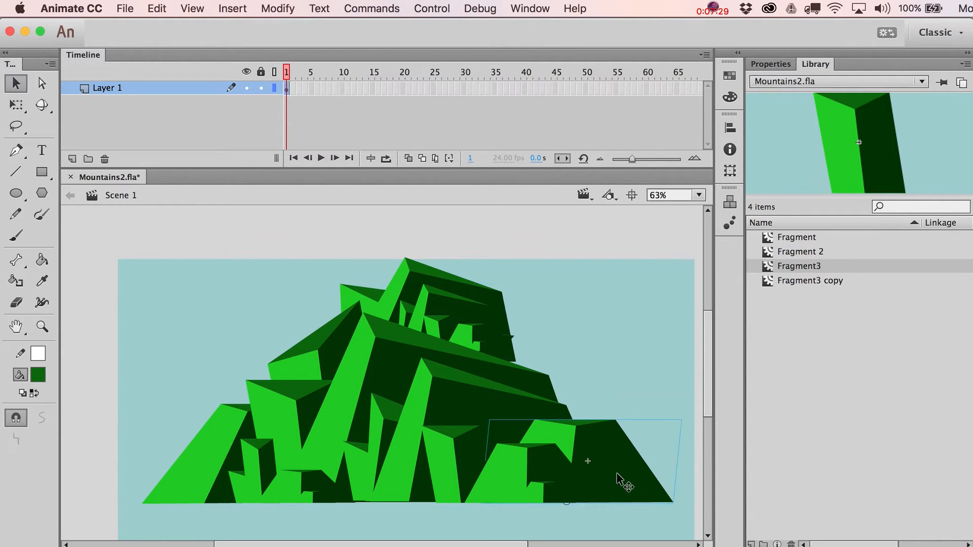
drag(617, 475, 563, 348)
key(q)
drag(635, 293, 593, 308)
mouse_move(530, 327)
mouse_down()
mouse_move(530, 310)
mouse_move(550, 313)
mouse_move(535, 313)
mouse_up()
key(v)
Step: Narrow the upper-right copy and shift it left against the summit, arranged behind the ridge and small fragments
key(q)
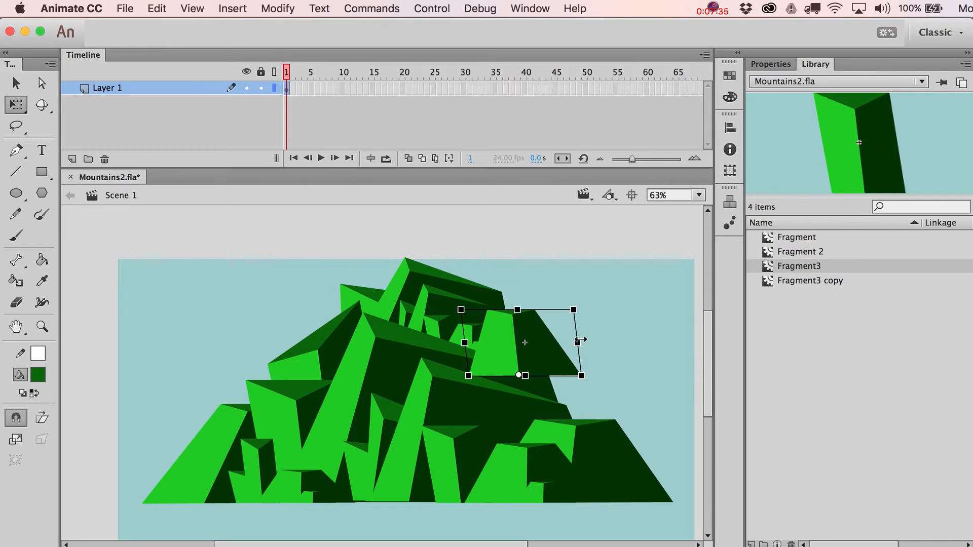
drag(579, 342, 521, 350)
key(v)
key(super+Down)
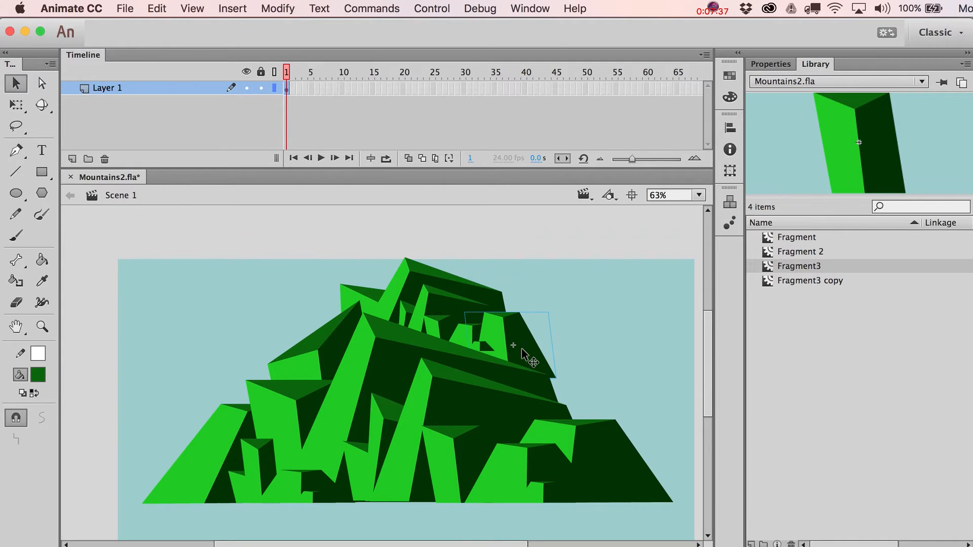
key(shift+Left)
key(shift+Left)
key(shift+Left)
key(shift+Left)
key(shift+Left)
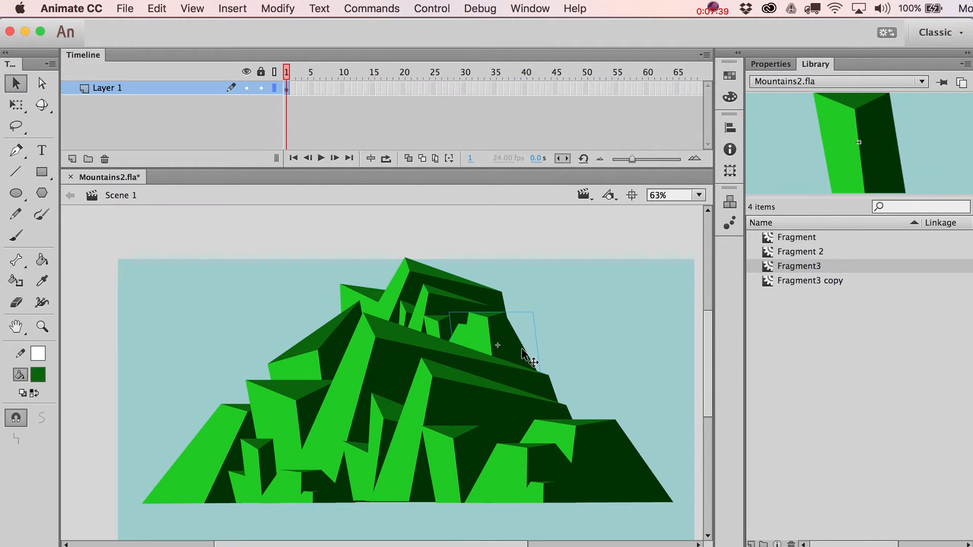
key(super+Down)
click(565, 343)
scroll(560, 335, up, 2)
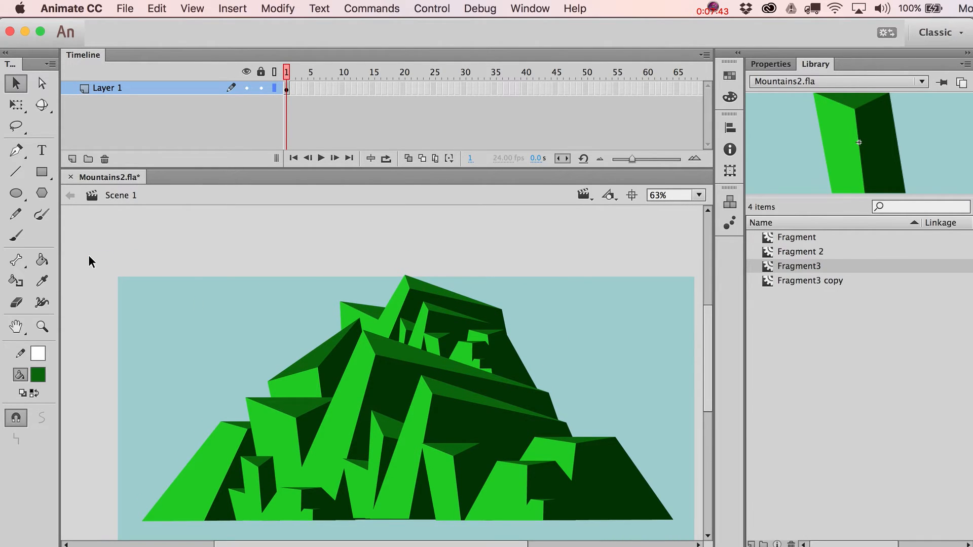
Step: Convert all of the mountain's fragments into a single symbol and move it down onto the stage's bottom edge
drag(88, 254, 705, 542)
key(space)
drag(542, 420, 536, 390)
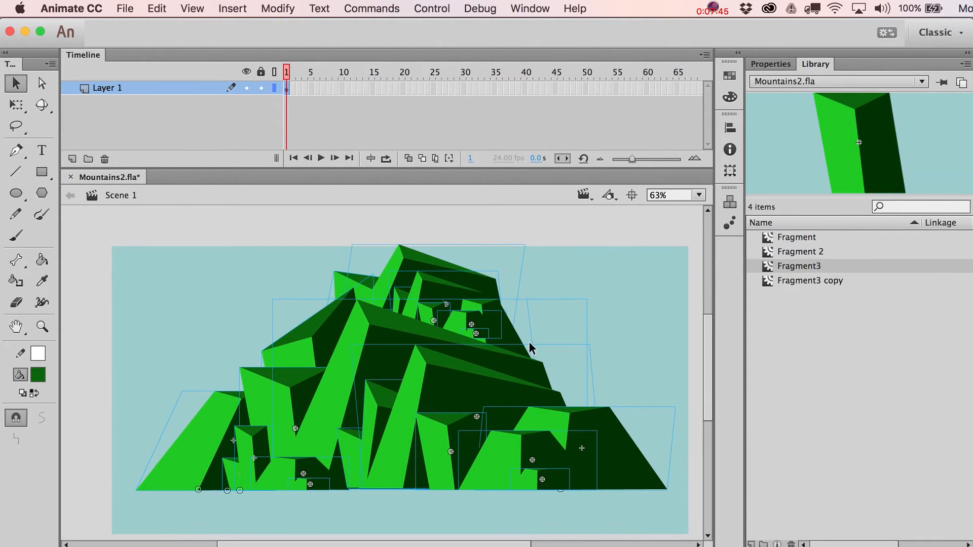
mouse_move(480, 380)
mouse_down()
mouse_move(481, 408)
mouse_move(482, 378)
mouse_up()
key(space)
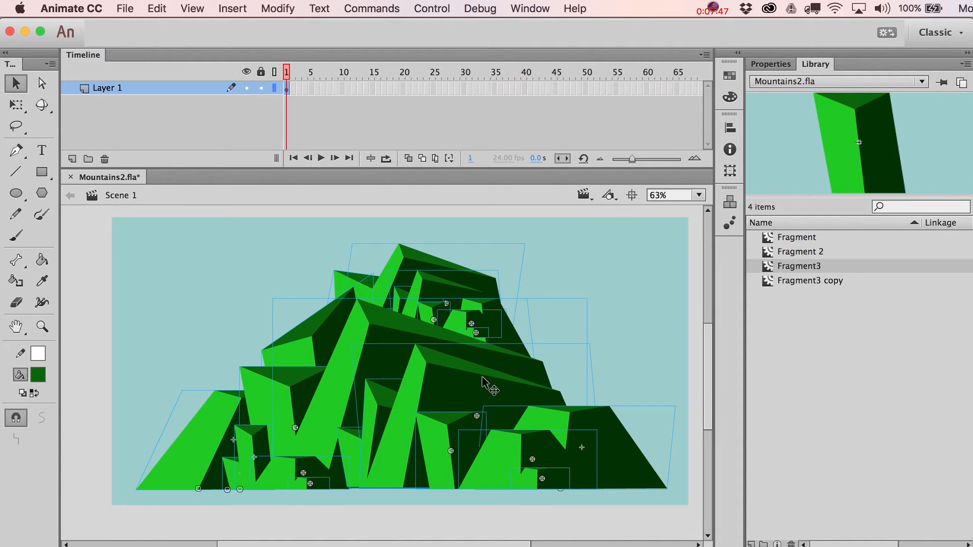
key(F8)
key(Return)
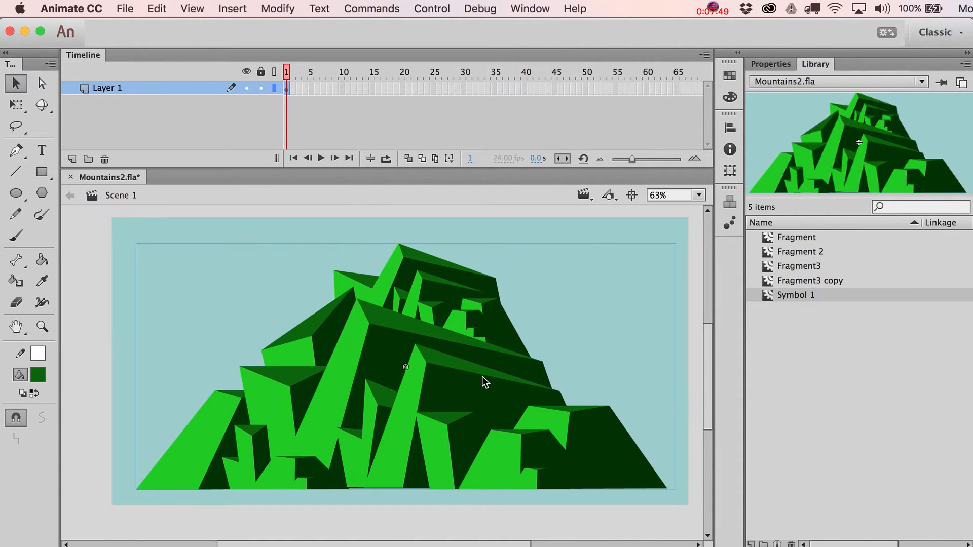
drag(455, 384, 502, 418)
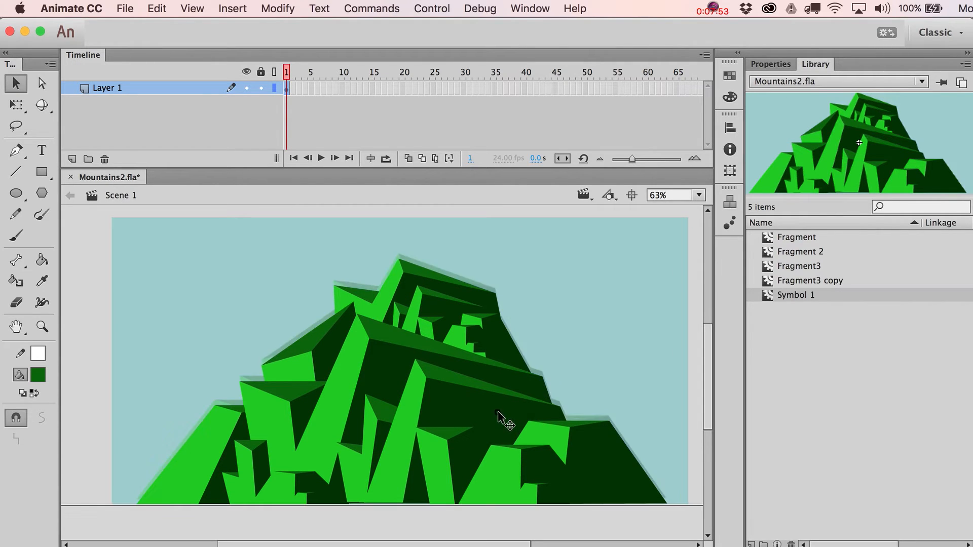
Step: Inside the mountain symbol, copy the narrow central fragment up to the summit, scale it down and arrange it behind the existing peak
double_click(378, 433)
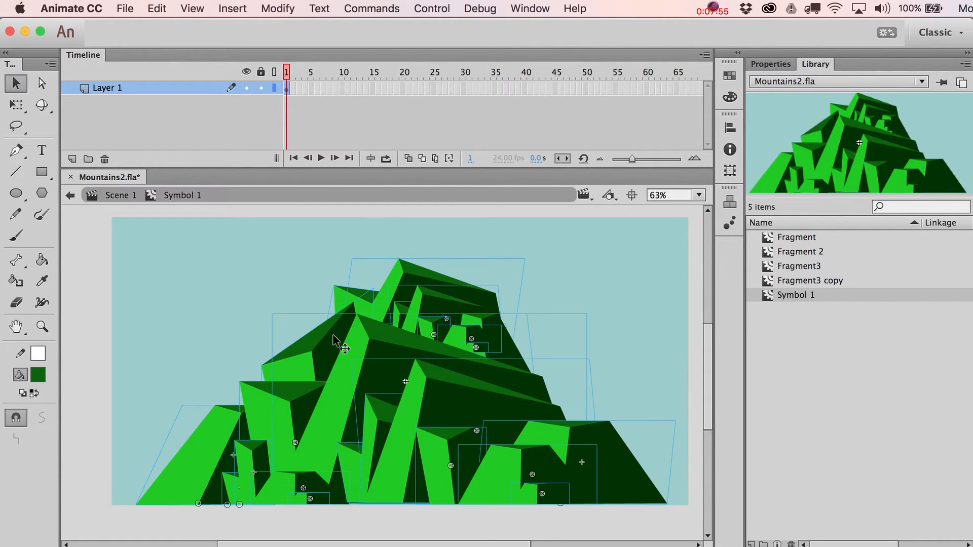
click(382, 448)
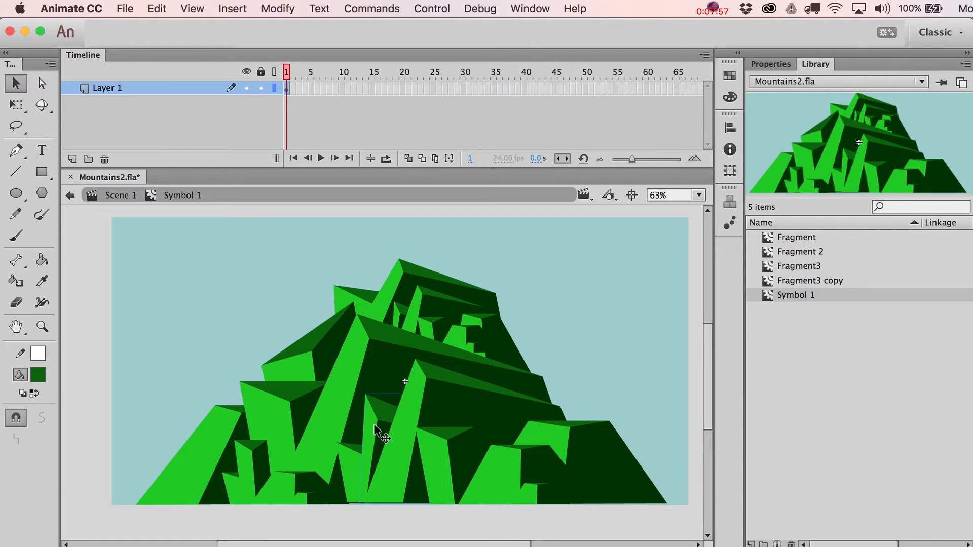
drag(379, 414, 370, 240)
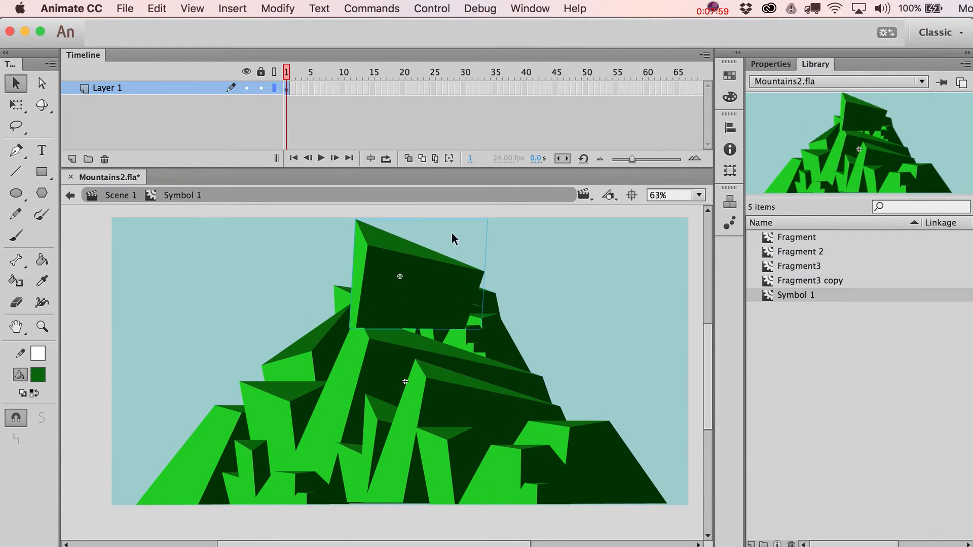
key(q)
drag(490, 220, 460, 228)
key(super+Down)
key(super+Down)
key(super+Down)
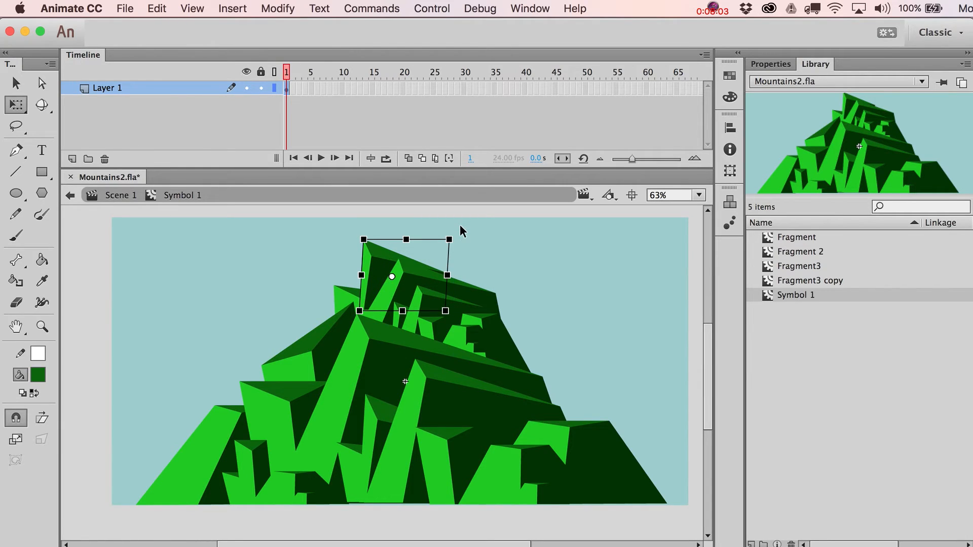
Step: Widen the new summit fragment to the right so its top edge runs along the existing peak's slope
key(v)
key(q)
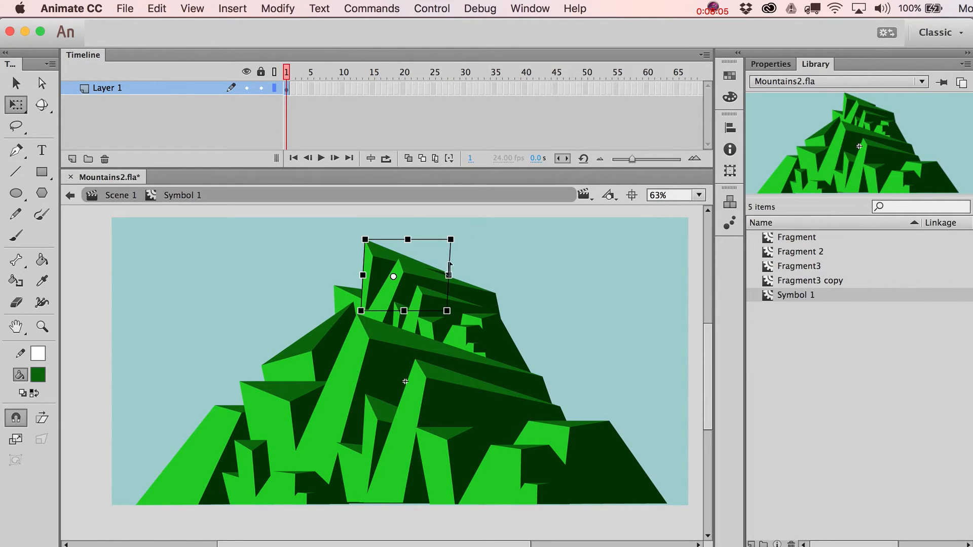
drag(456, 276, 465, 273)
key(v)
key(shift+Right)
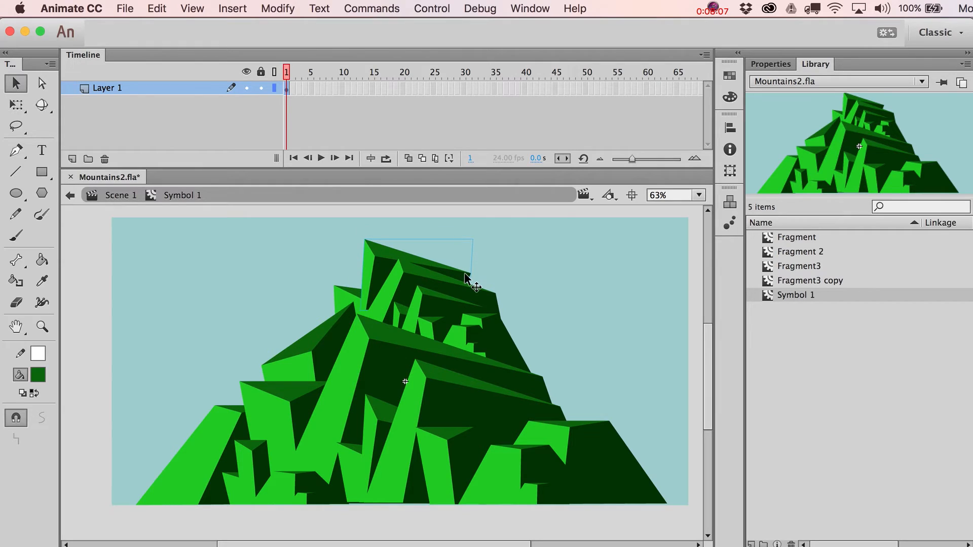
Step: Duplicate the new summit fragment's symbol as Fragment 2 copy and open it for editing
key(super+shift+d)
key(Return)
double_click(378, 272)
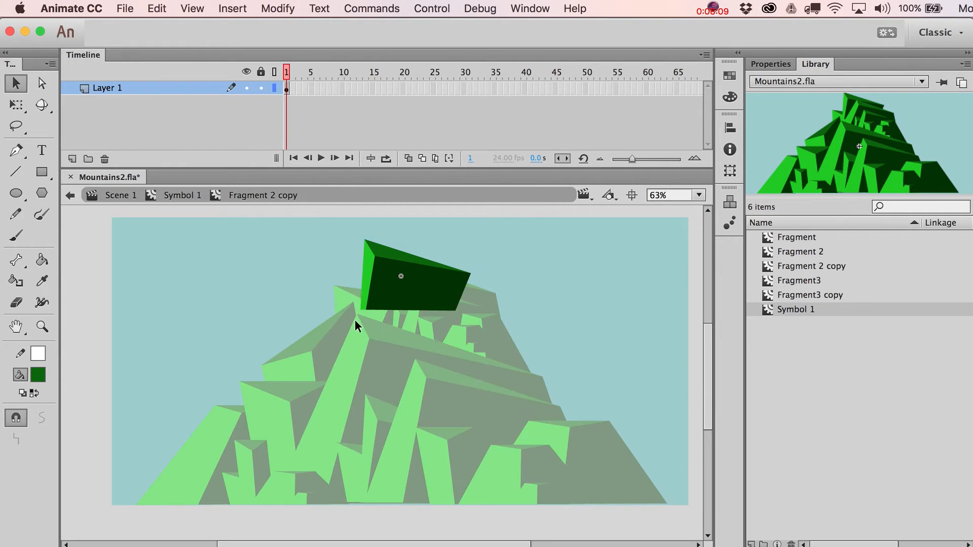
Step: Reshape the fragment's corners with snapping off, widening its light face and lowering its right tip, and return to the mountain symbol
drag(370, 307, 398, 309)
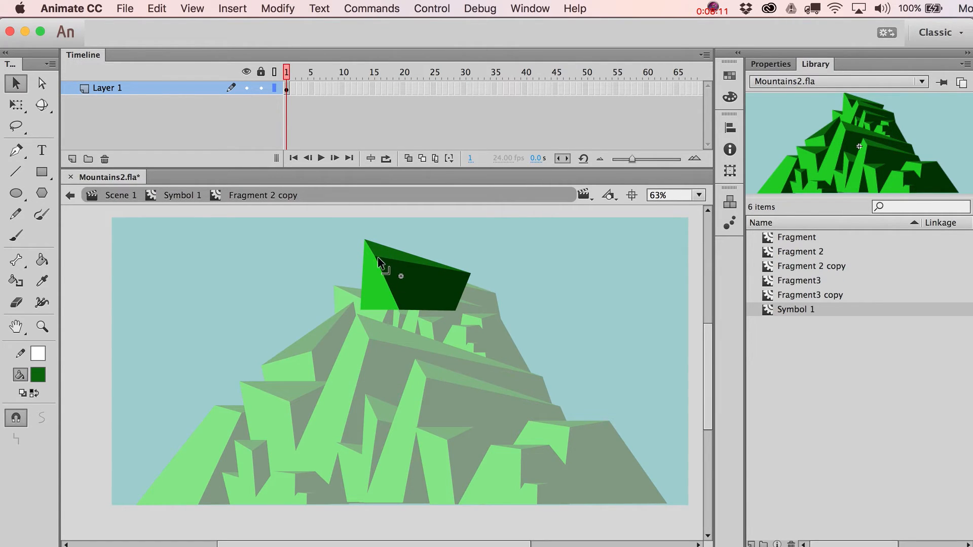
drag(378, 259, 387, 256)
click(16, 418)
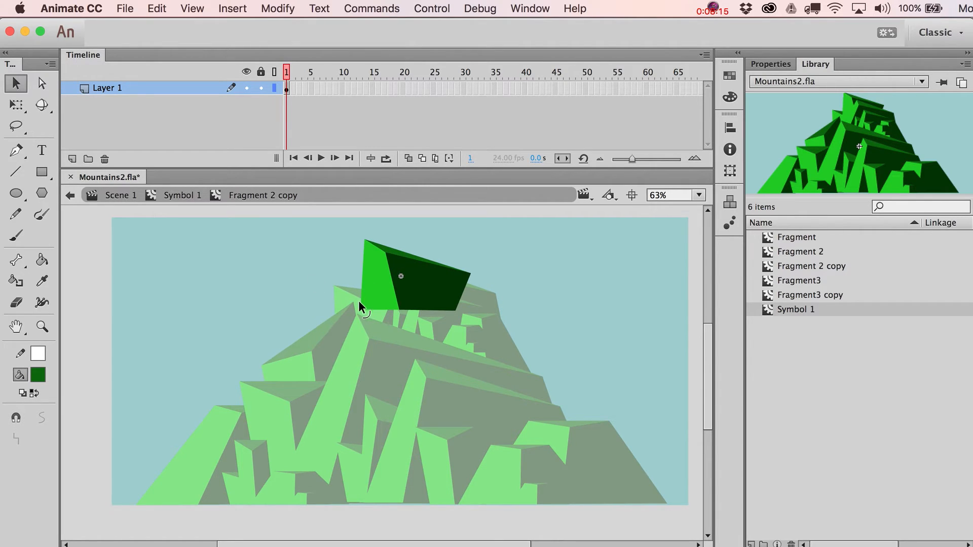
drag(470, 273, 470, 282)
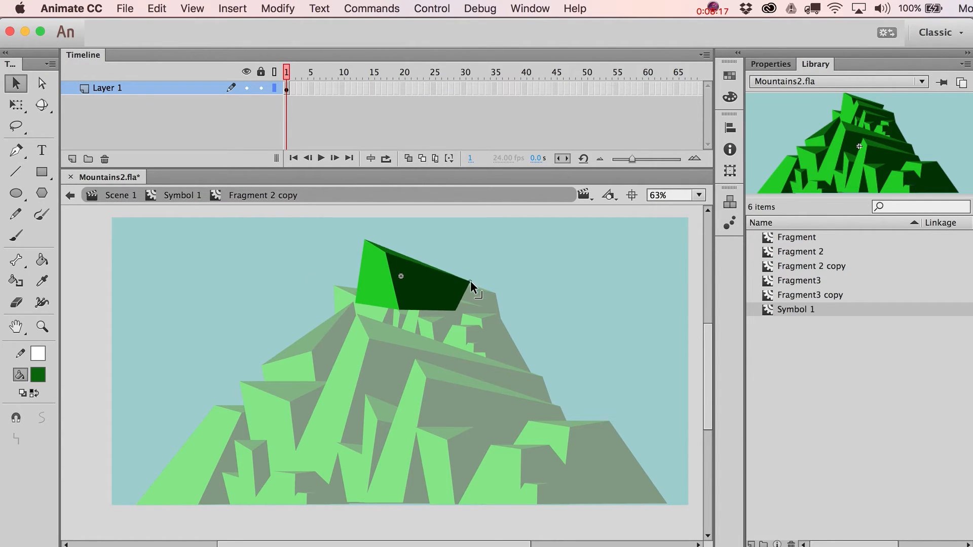
double_click(491, 257)
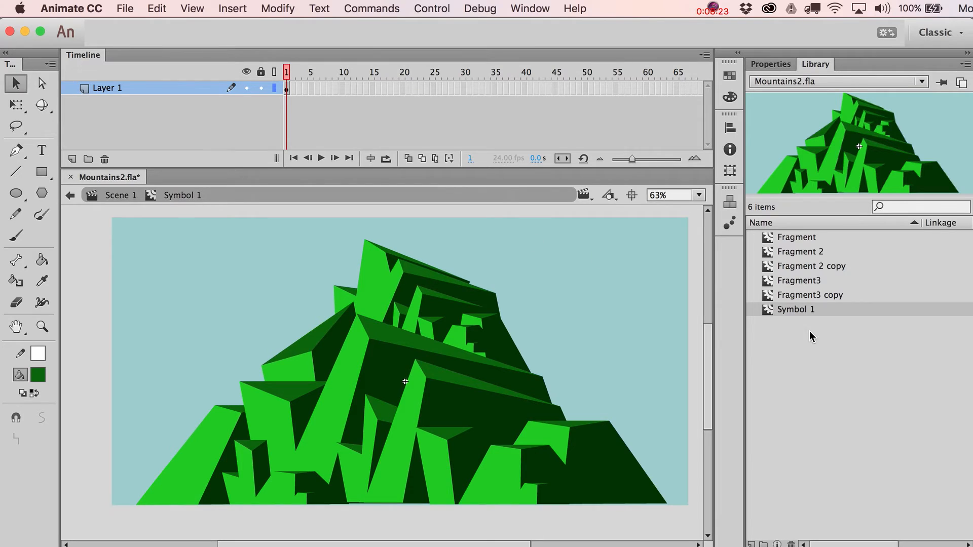
Step: Rename Symbol 1 as "Entire Green mountain" in the library and return to Scene 1
double_click(788, 308)
text(Entire Green mountain)
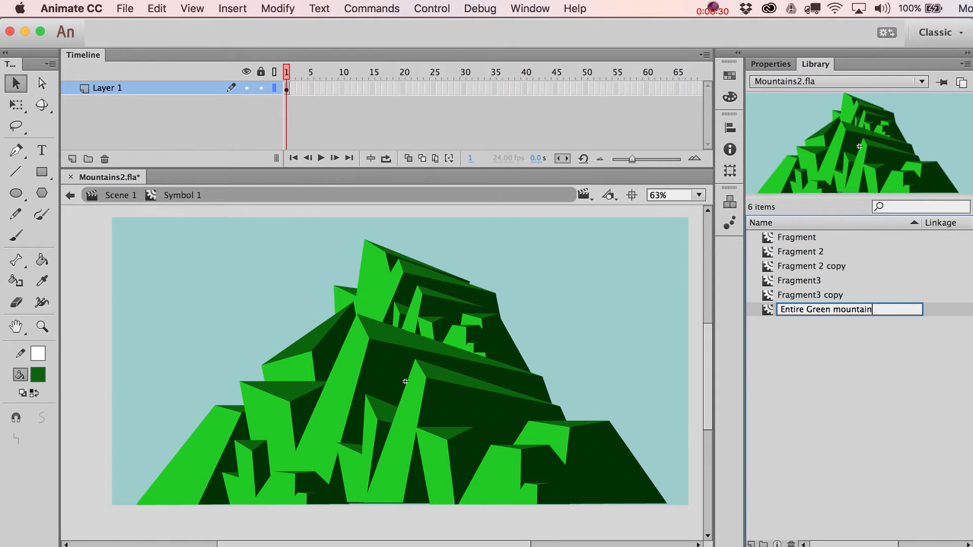
key(Return)
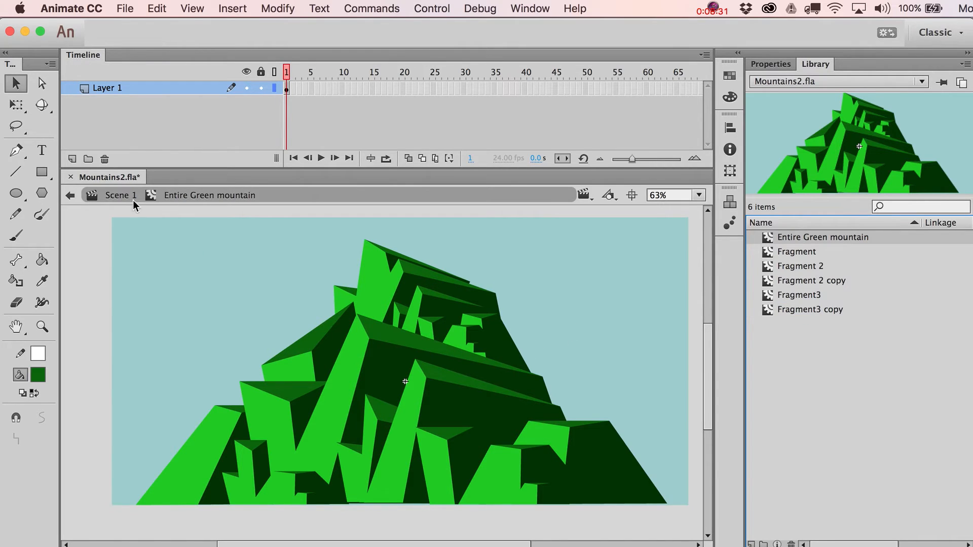
click(120, 195)
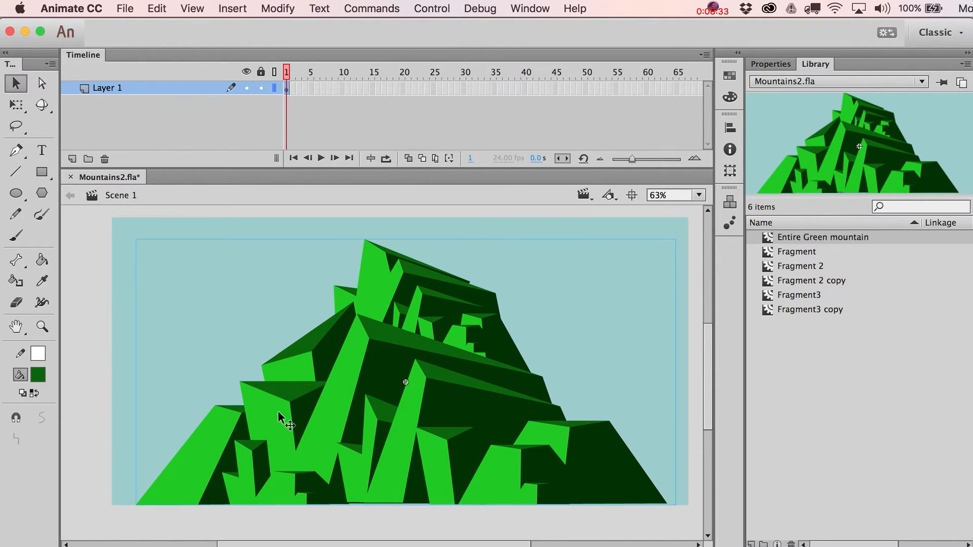
Step: Scale the whole mountain instance down about its centre so there is open space around it on the stage
drag(381, 423, 384, 429)
key(q)
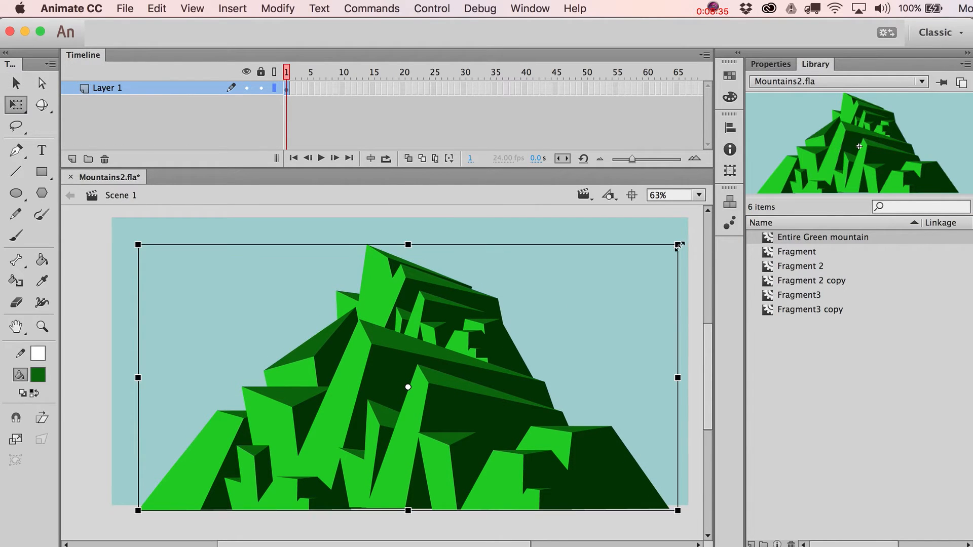
drag(681, 250, 631, 262)
key(v)
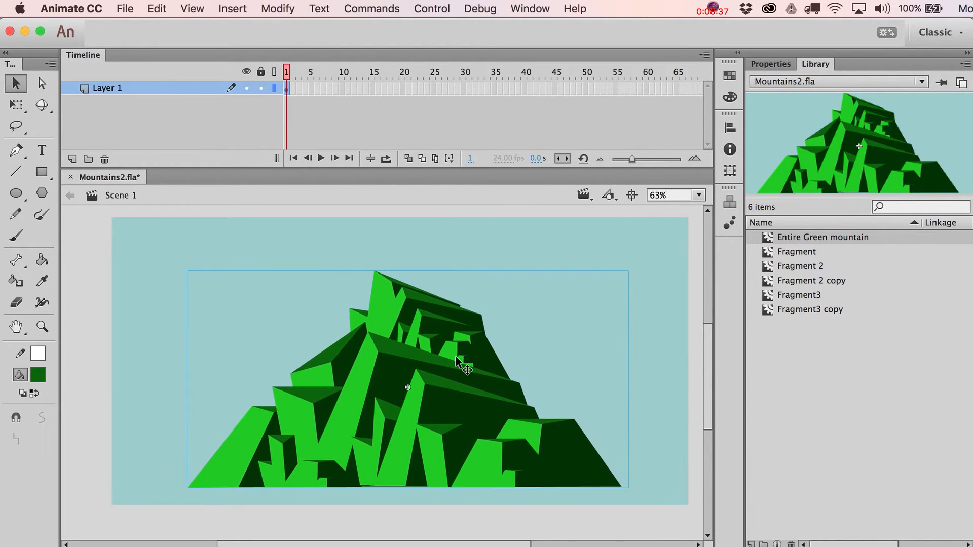
Step: Make a second mountain instance offset to the left, arrange it behind the other one and lower it towards the stage's bottom edge
drag(456, 361, 364, 366)
key(super+Down)
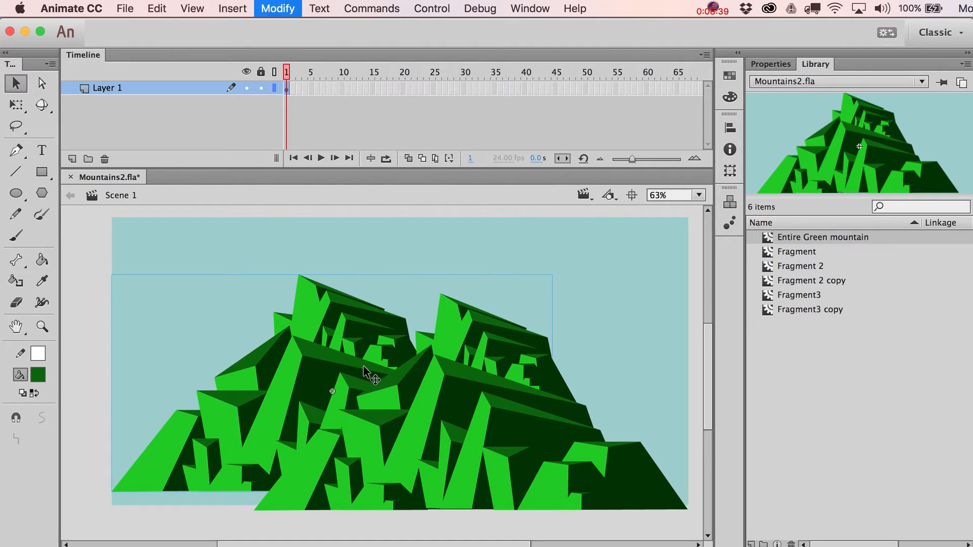
key(shift+Down)
key(shift+Down)
key(shift+Down)
key(shift+Down)
Step: Enlarge the back mountain from a pivot at its base until its peak reaches the stage's top edge
key(q)
drag(332, 400, 202, 506)
alt+shift+drag(552, 290, 668, 197)
Step: Scale the front mountain down and place it in the stage's bottom right corner
click(491, 365)
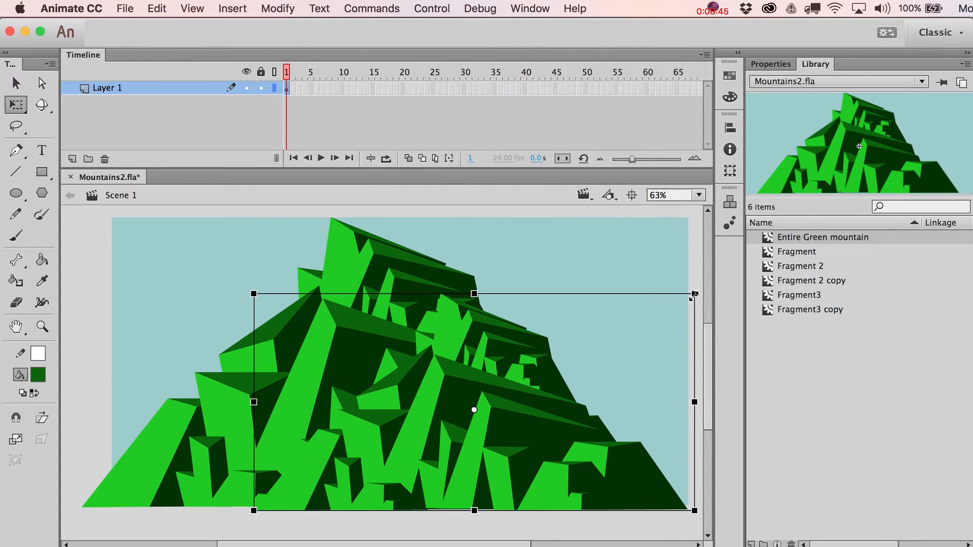
shift+drag(693, 296, 662, 315)
key(v)
drag(471, 423, 500, 437)
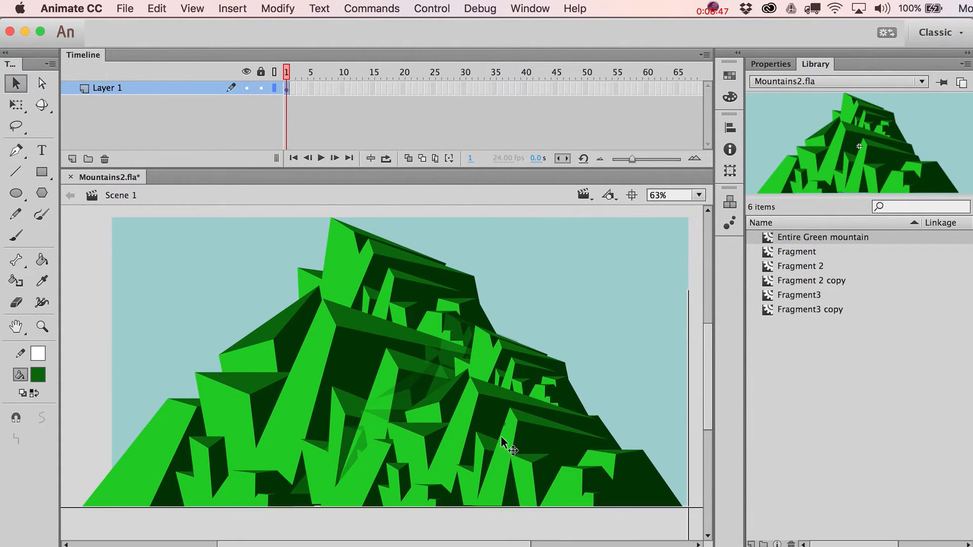
Step: Add an Adjust Color filter to the large back mountain
click(343, 326)
click(768, 64)
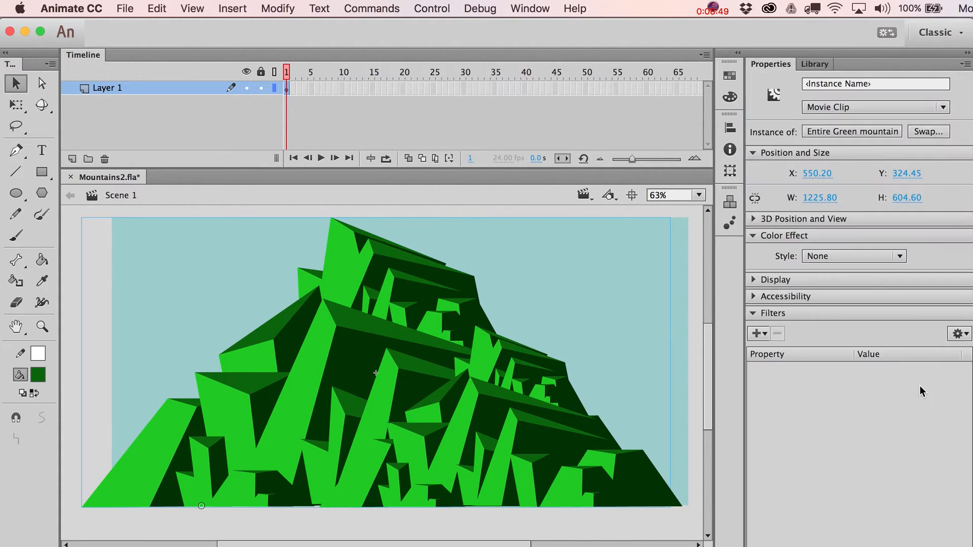
click(758, 333)
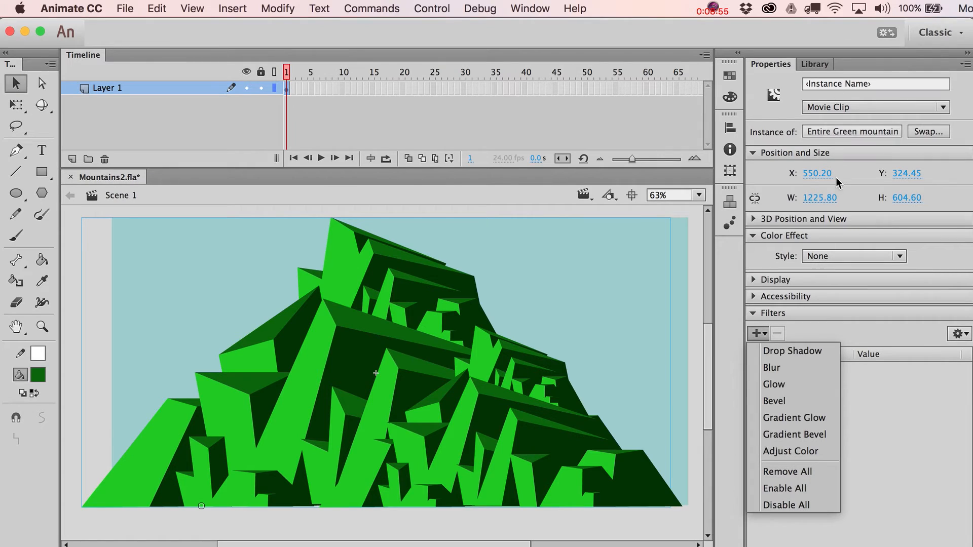
click(794, 450)
click(874, 380)
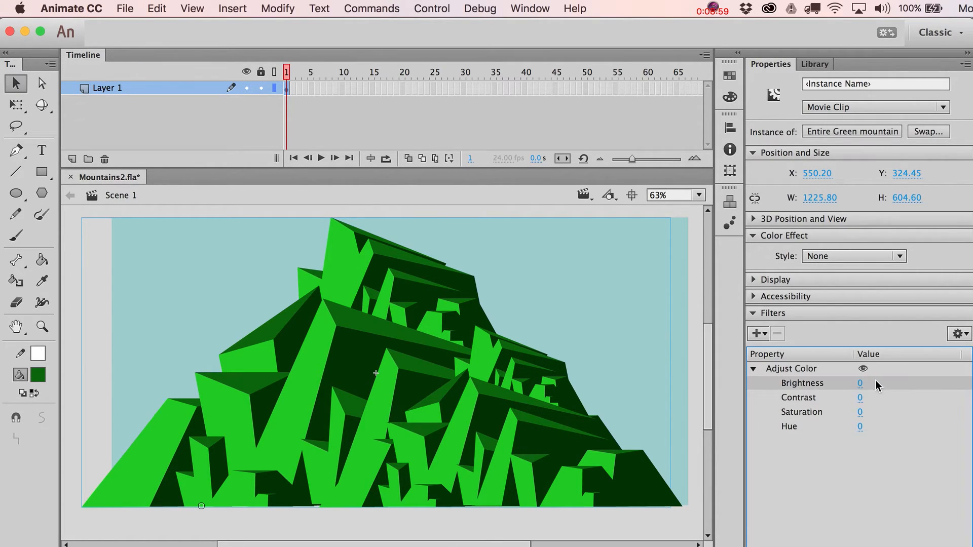
Step: Turn the back mountain light grey by setting its saturation to -100 and its brightness to 72
click(861, 383)
drag(861, 384, 881, 385)
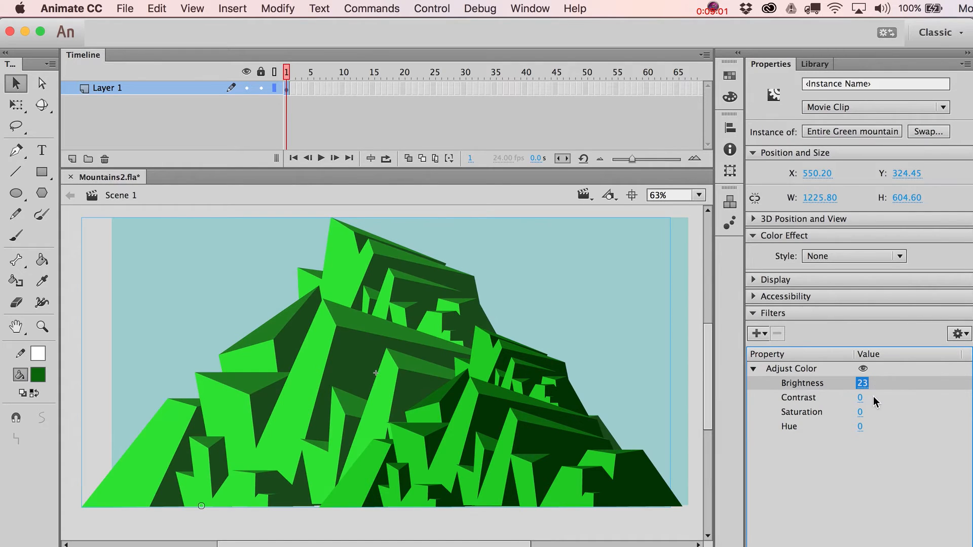
drag(861, 417, 770, 411)
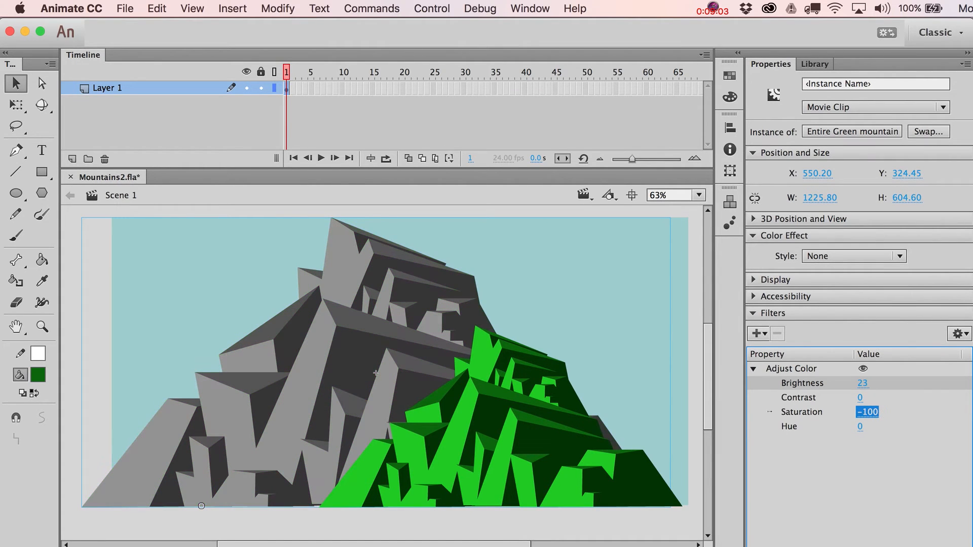
drag(867, 387, 906, 384)
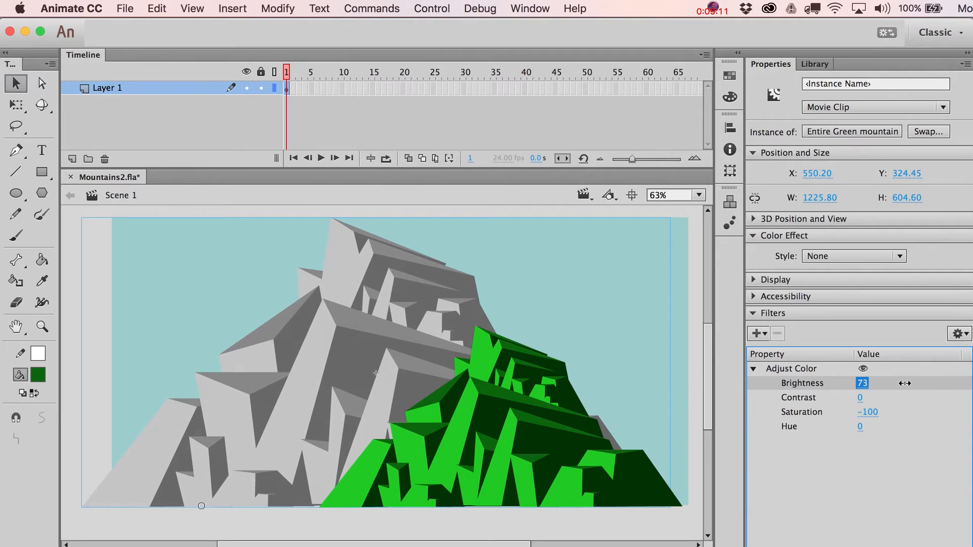
Step: Scale both mountains down together to 1137.30 wide by 544.60 high and lower them onto the stage's bottom edge
click(519, 438)
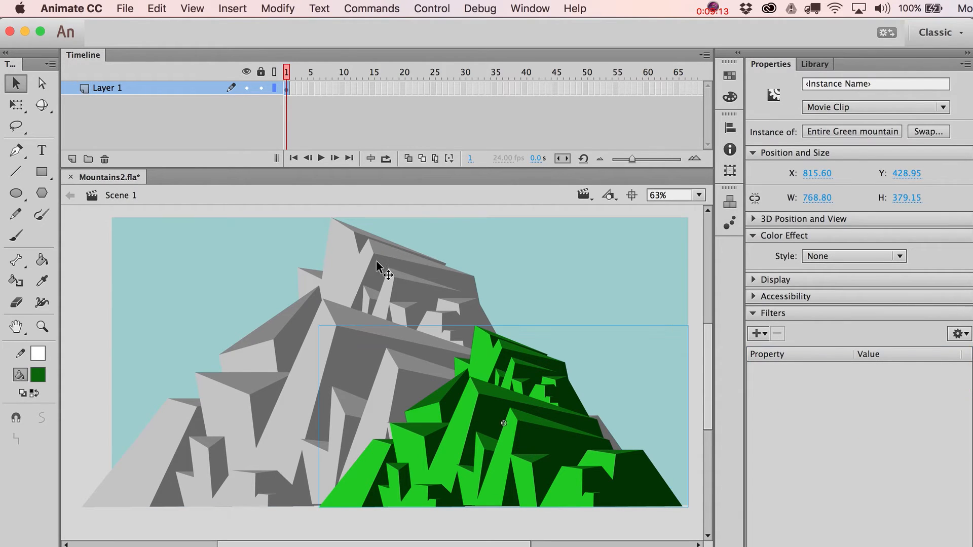
key(super+a)
key(q)
drag(85, 218, 116, 222)
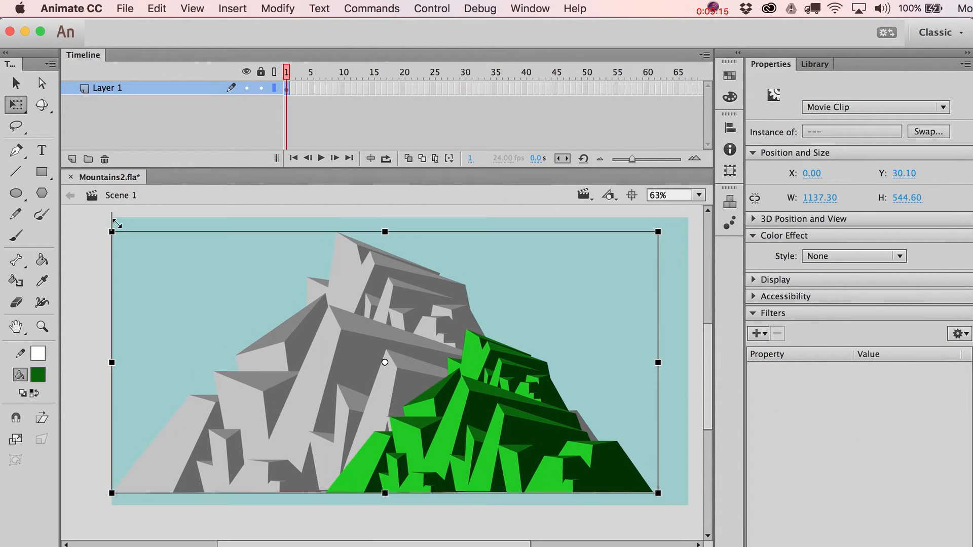
key(v)
key(shift+Down)
key(shift+Down)
drag(349, 353, 349, 353)
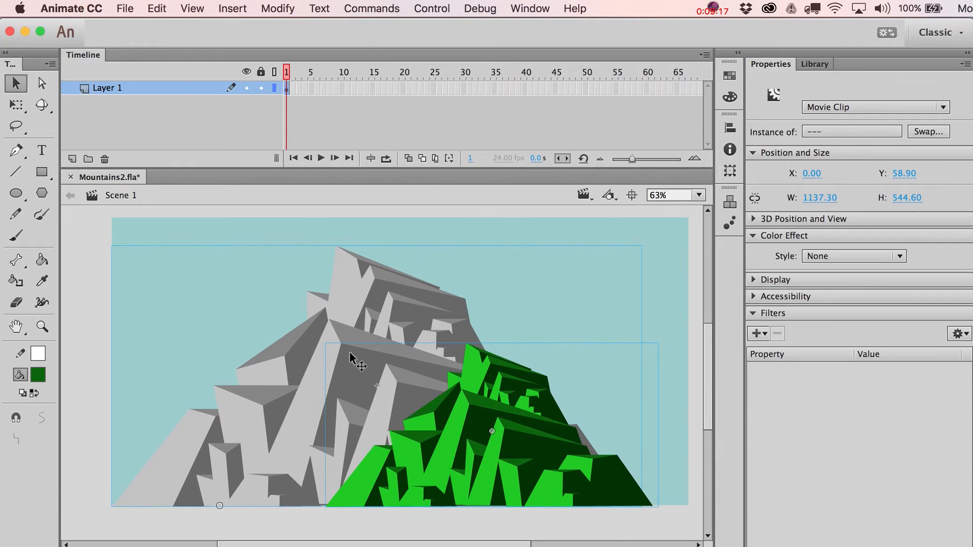
Step: Shift the green front mountain right to X 839.10 and select the grey back mountain
click(101, 262)
click(424, 446)
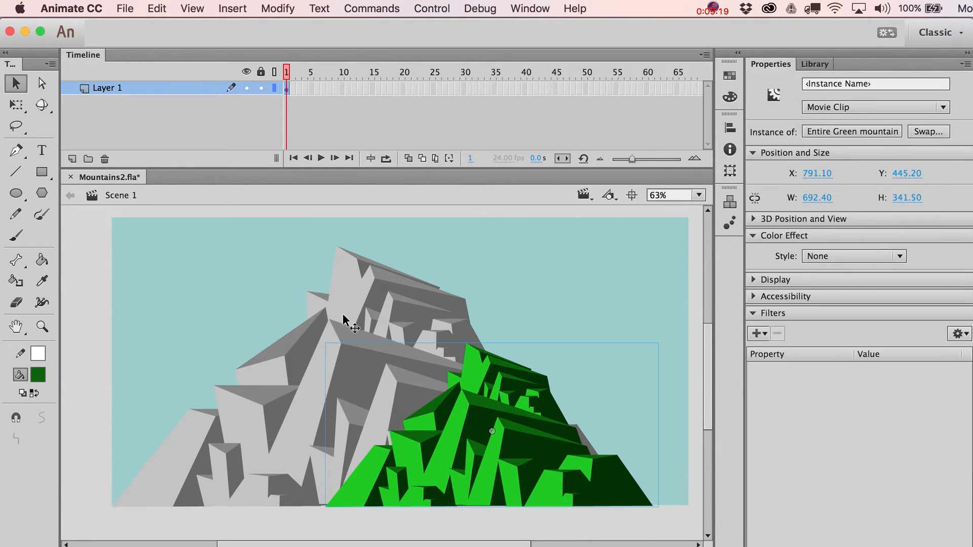
key(shift+Right)
key(shift+Right)
key(shift+Right)
key(shift+Right)
key(shift+Right)
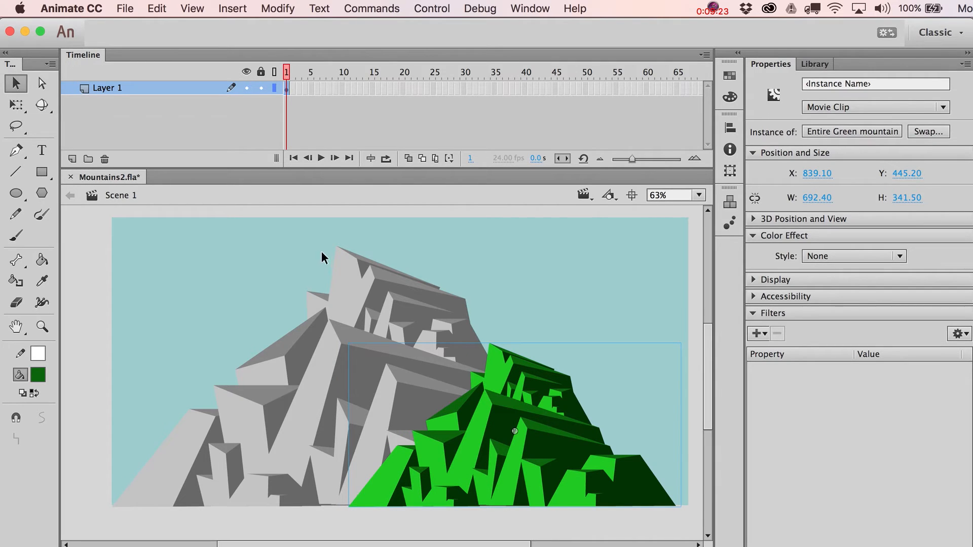
click(385, 272)
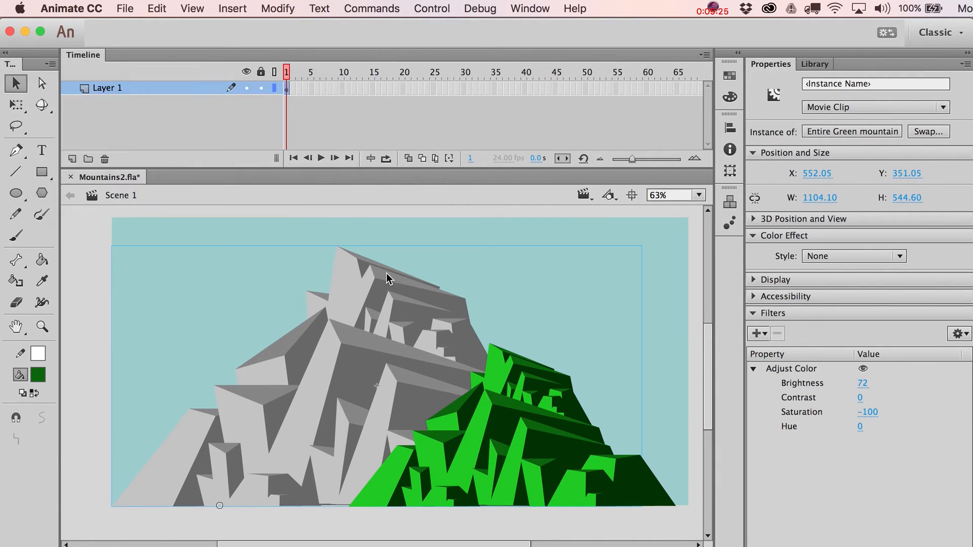
Step: Open the grey back mountain's symbol for editing and delete its topmost peak fragment
double_click(377, 298)
click(372, 268)
key(Delete)
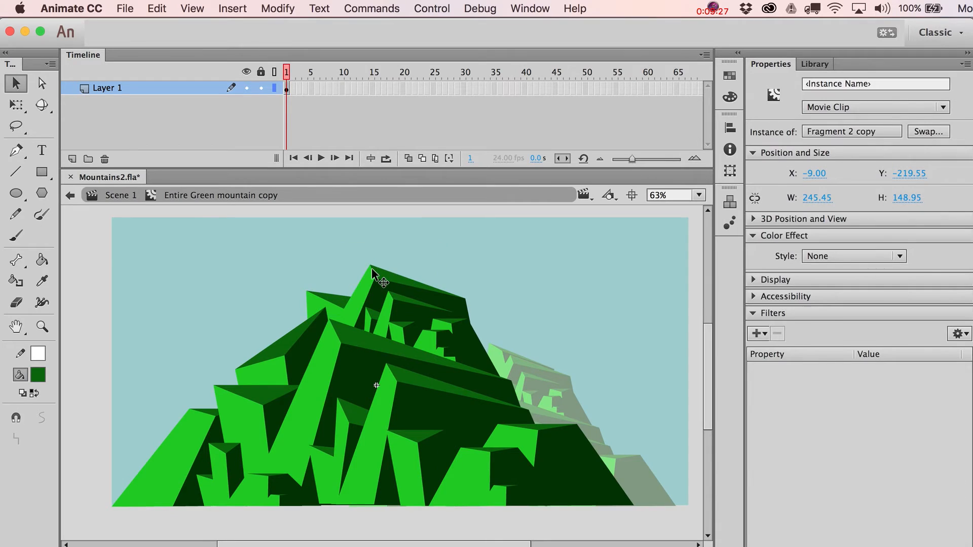
Step: Skew the remaining peak fragment to the left and shift it left along the mountain's top
click(372, 268)
key(q)
drag(394, 264, 366, 262)
key(v)
key(shift+Left)
key(shift+Left)
Step: Move the small rock fragment below the peak down and left to X 18.15, Y -99.40
click(379, 324)
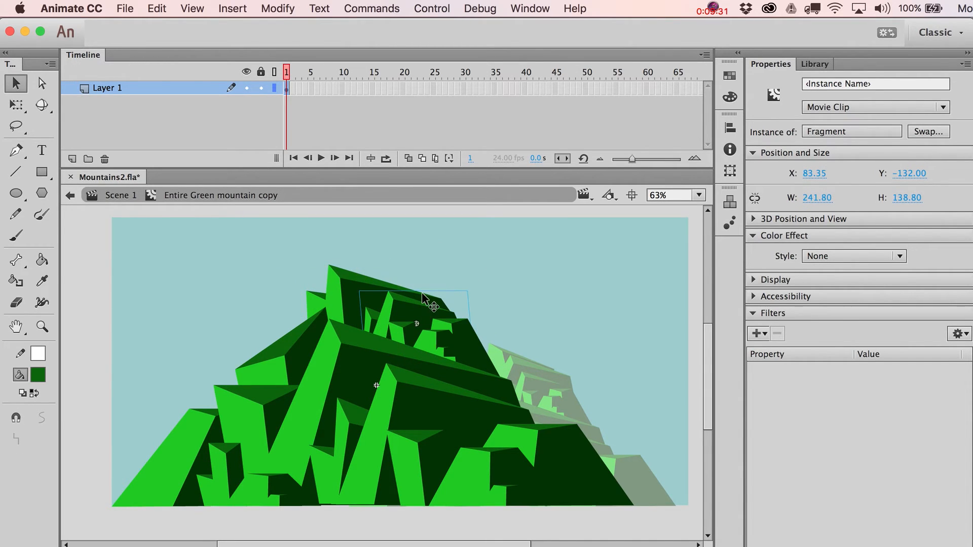
key(shift+Down)
key(shift+Left)
key(shift+Left)
key(shift+Left)
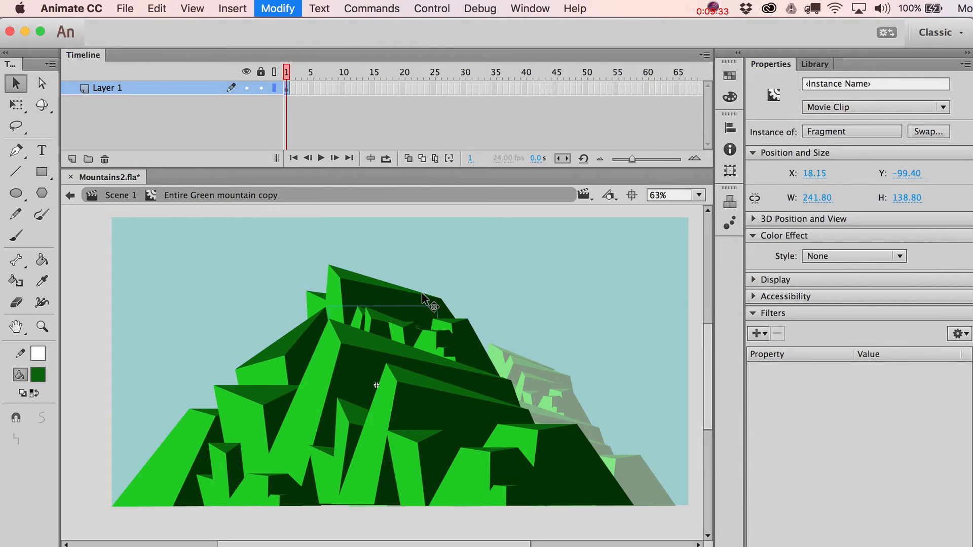
Step: Lower the large central fragment, 654.95 wide by 396.10 high, within the mountain
click(375, 337)
key(q)
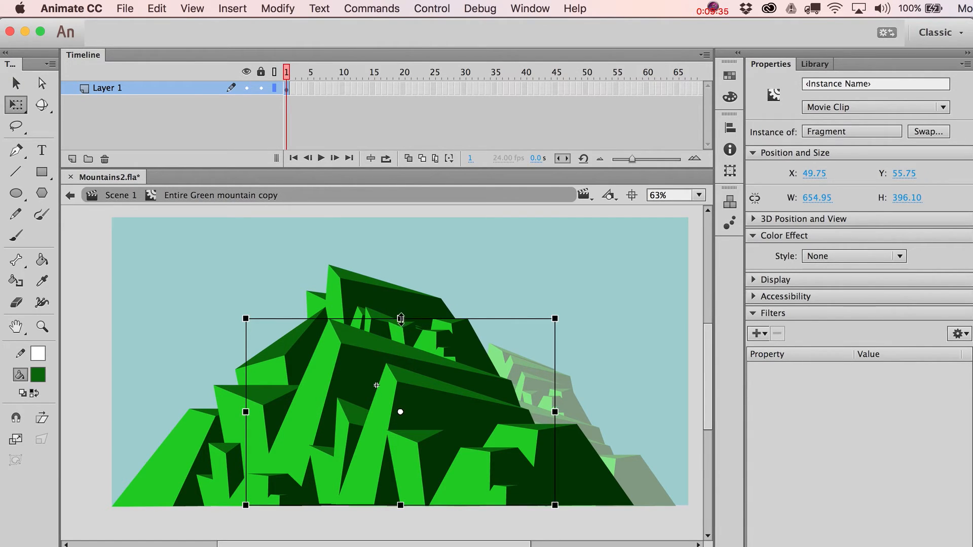
key(v)
key(shift+Down)
Step: Duplicate two small fragments from the left foot and place the copies higher up, the second at X -155.40, Y 83.05
drag(218, 470, 291, 369)
click(264, 424)
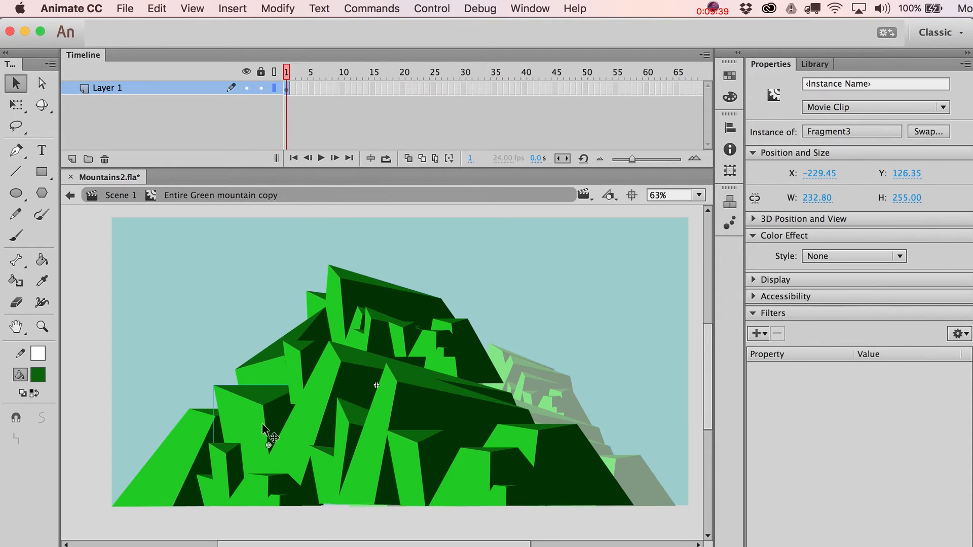
click(265, 487)
drag(265, 490, 303, 381)
key(q)
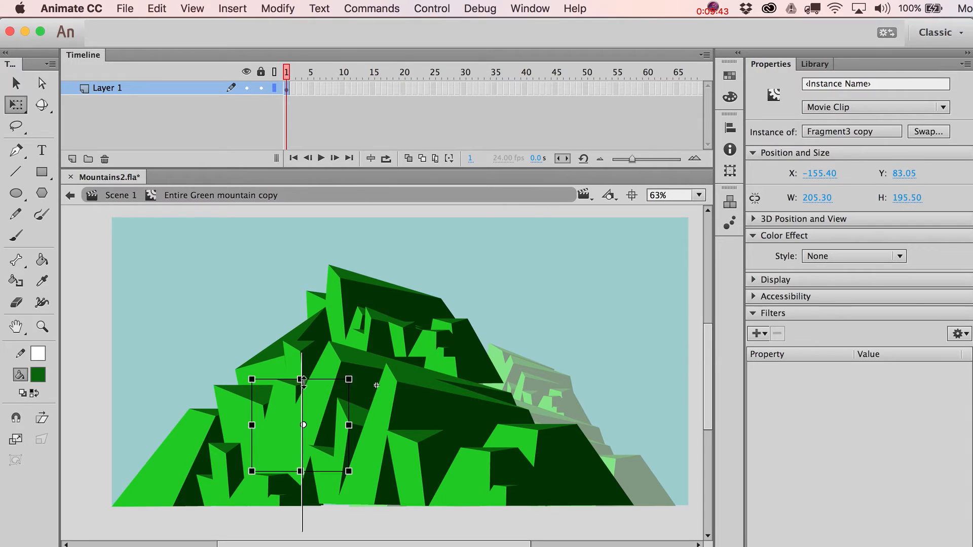
key(v)
Step: Enlarge the front fragment at the mountain's foot to 212.80 wide by 274.00 high and return to Scene 1
click(422, 459)
key(q)
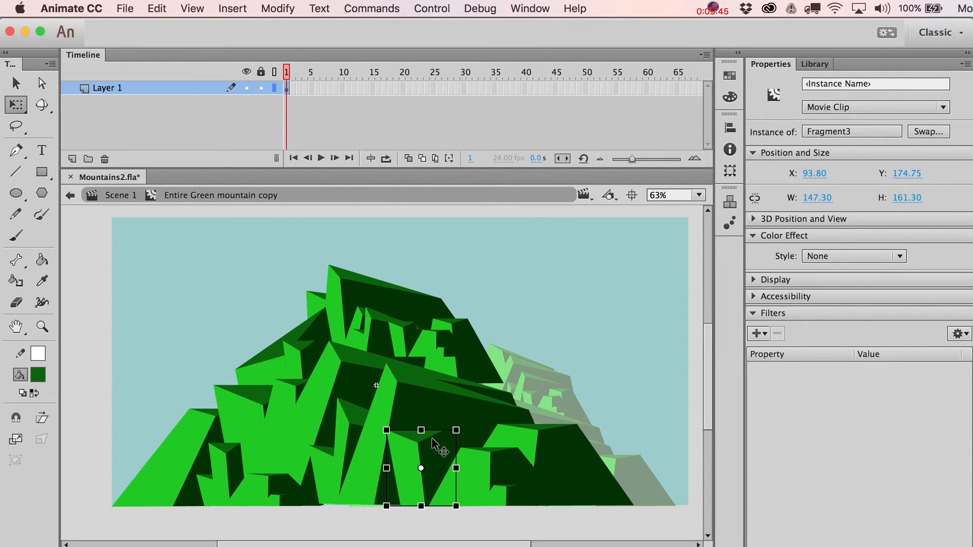
drag(421, 468, 386, 504)
drag(456, 468, 487, 469)
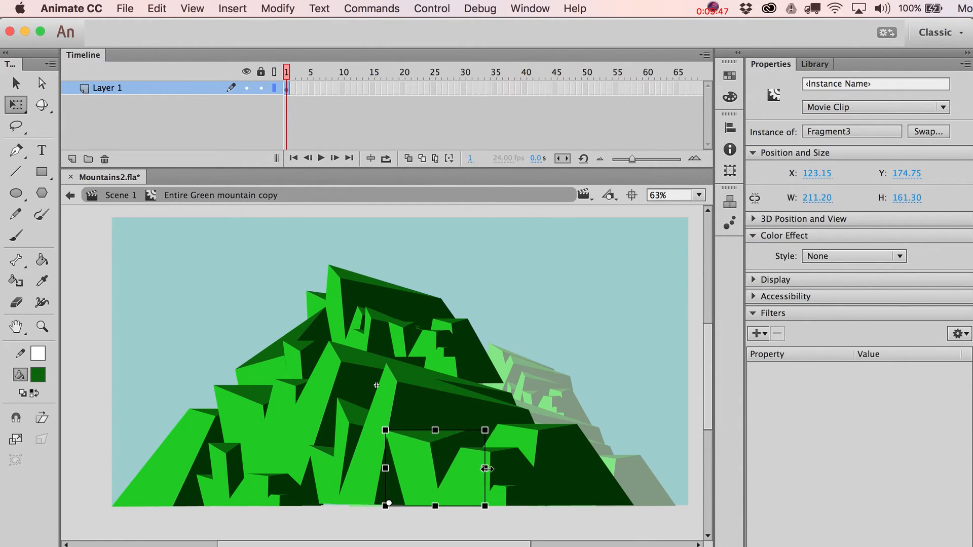
drag(435, 430, 435, 380)
key(v)
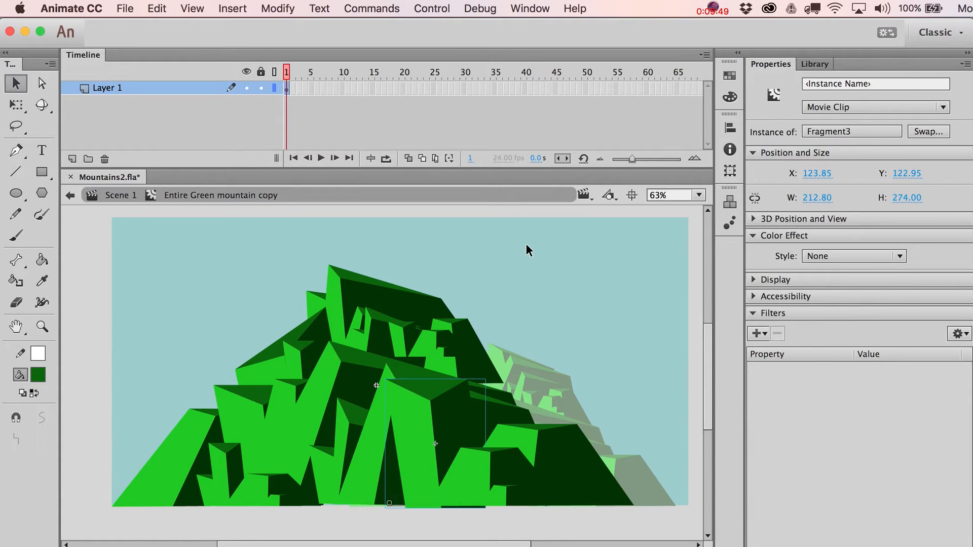
double_click(526, 244)
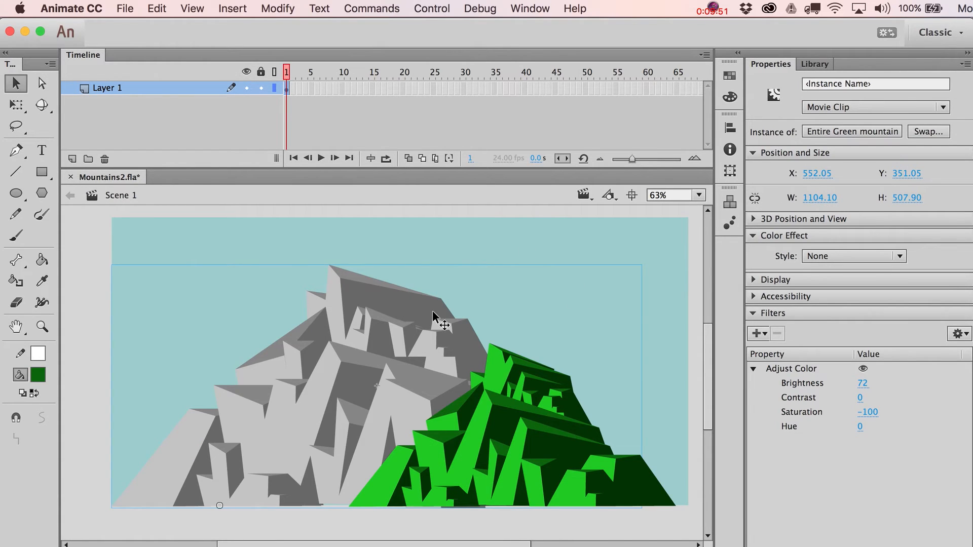
Step: Spread the two mountains apart, moving the green one right to X 861.50 and the grey one left to X 536.05
click(531, 444)
drag(532, 445, 543, 445)
click(358, 364)
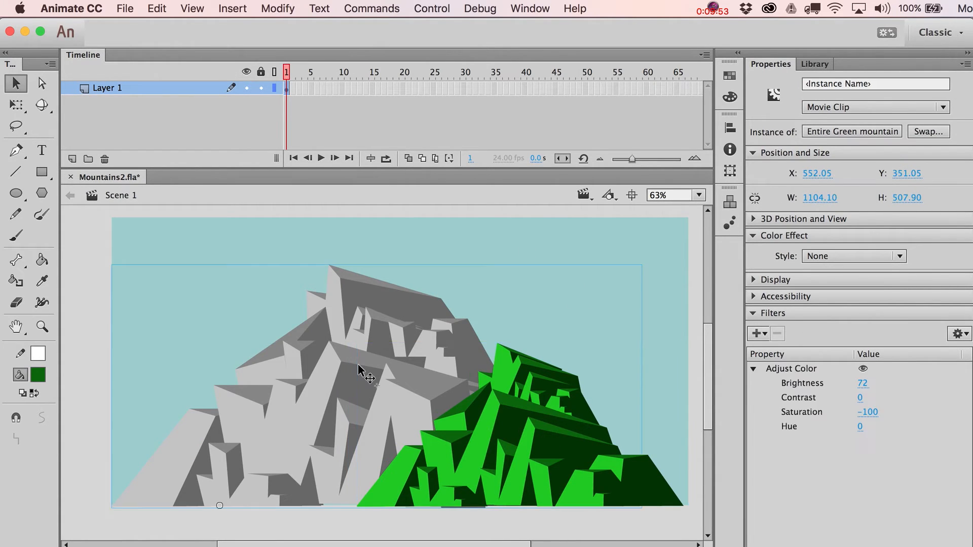
drag(358, 364, 350, 364)
click(441, 416)
drag(441, 416, 444, 416)
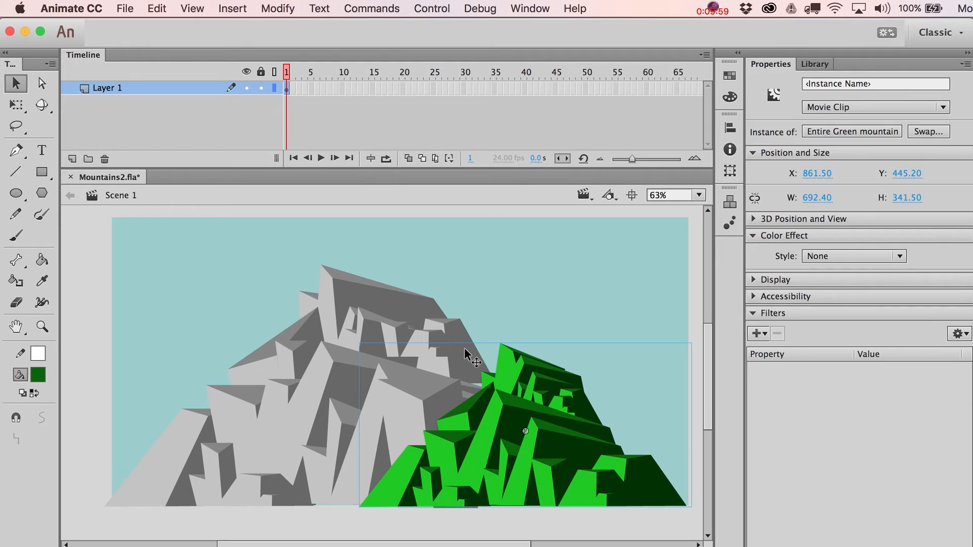
Step: Duplicate all fragments inside the grey mountain's symbol and shrink the copy to about 423.40 by 194.75
click(402, 308)
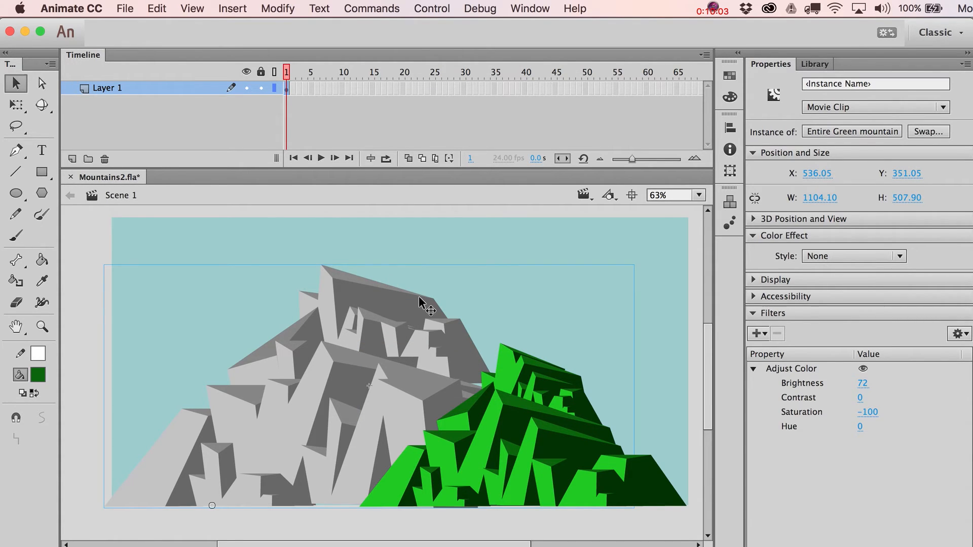
double_click(355, 335)
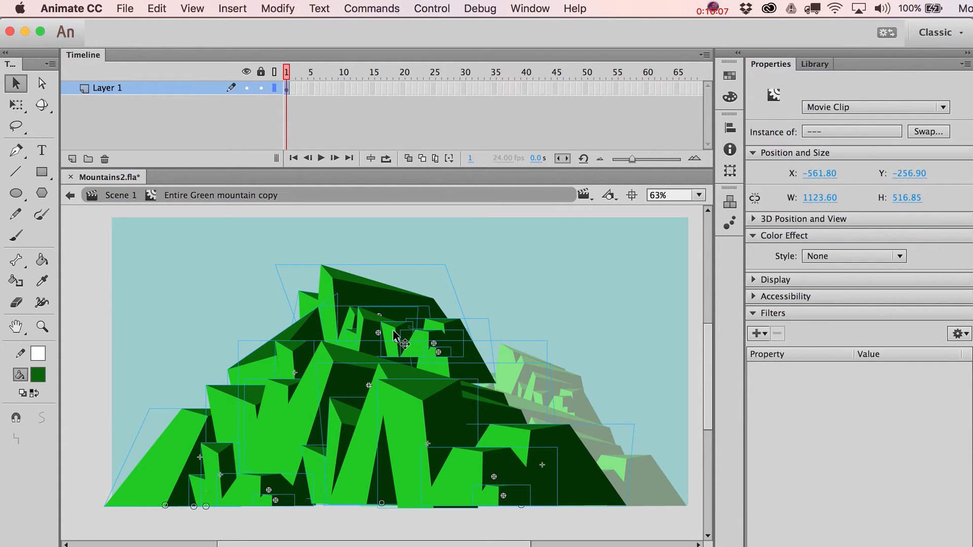
key(super+v)
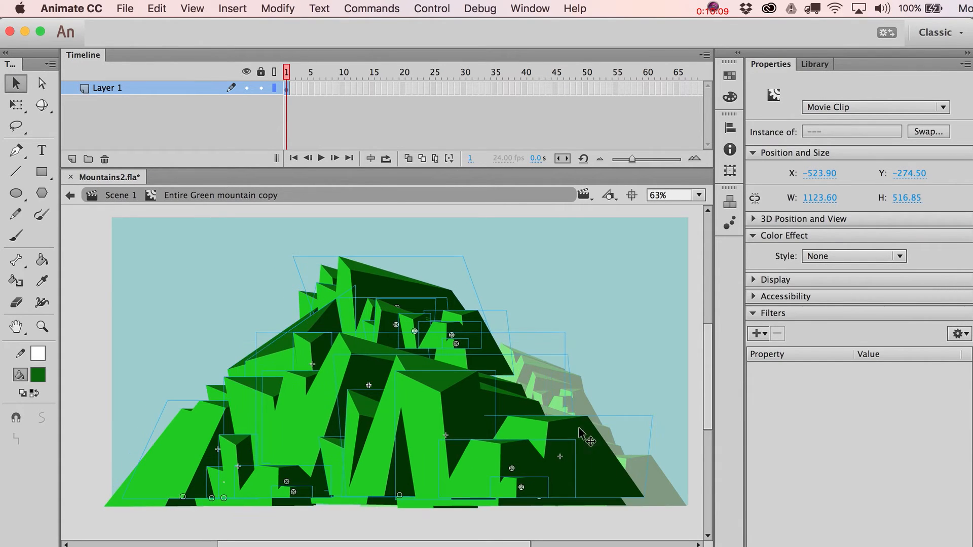
key(q)
drag(655, 500, 520, 429)
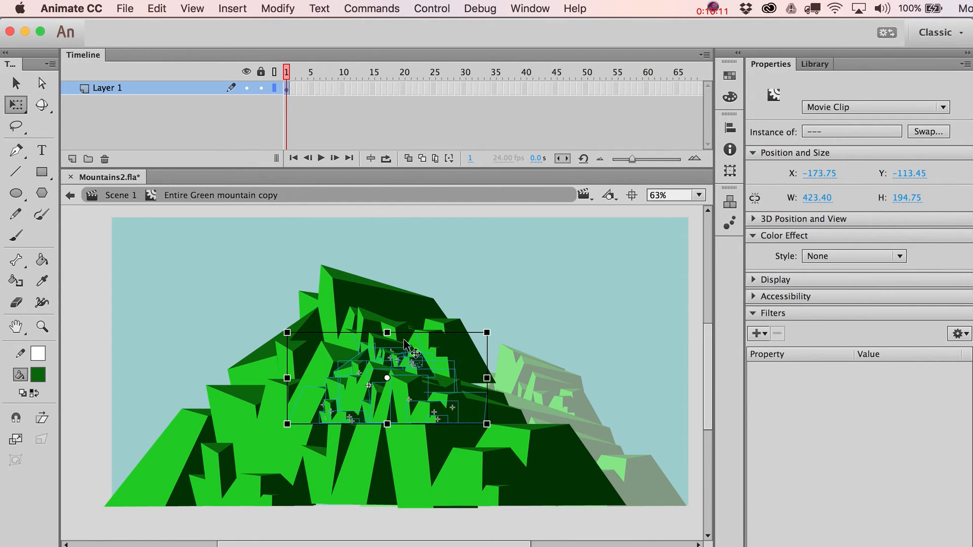
Step: Stretch the shrunken copy to 272.05 high and place it on the mountain's top as a new summit
drag(386, 328, 386, 310)
key(v)
drag(386, 371, 378, 287)
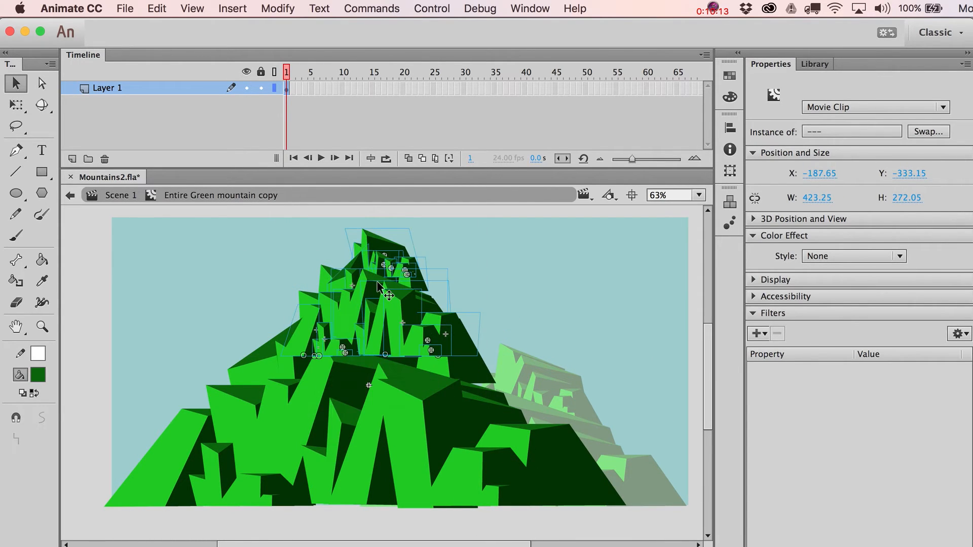
Step: Raise the new summit to Y -365.75 and send it several levels backward behind the front fragments
key(shift+Up)
key(shift+Up)
key(super+Down)
key(super+Down)
key(super+Down)
key(super+Down)
key(super+Down)
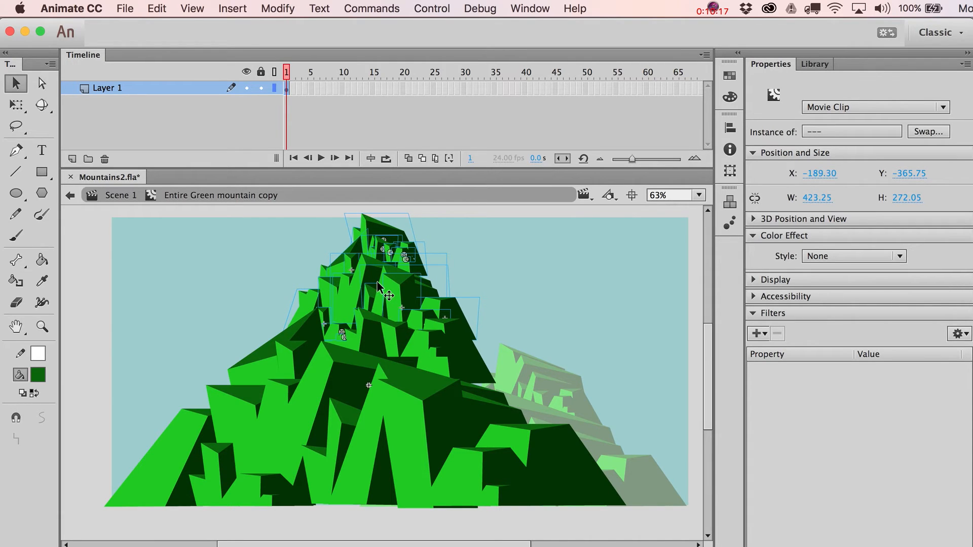
Step: Remove the dark fragments protruding from the new summit's right slope and return to Scene 1
click(507, 312)
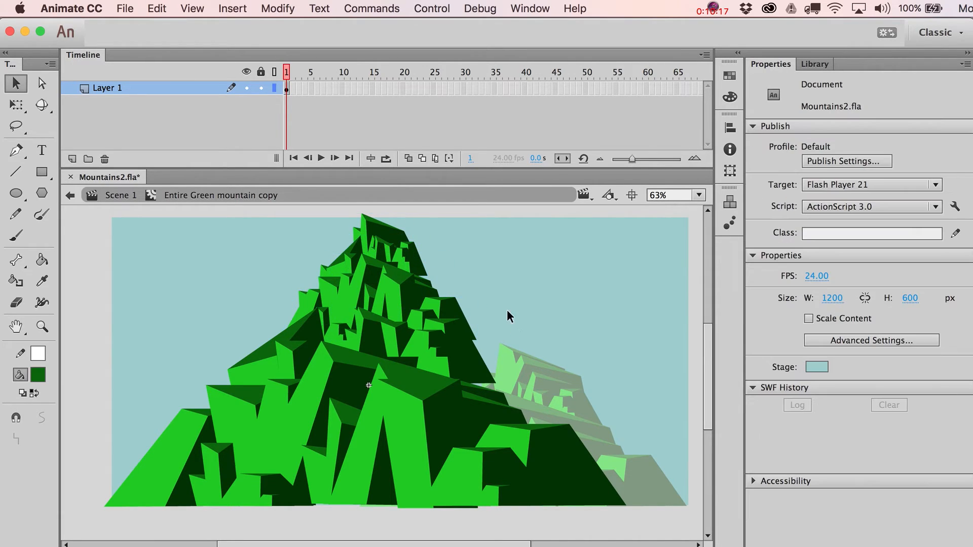
click(423, 272)
click(462, 311)
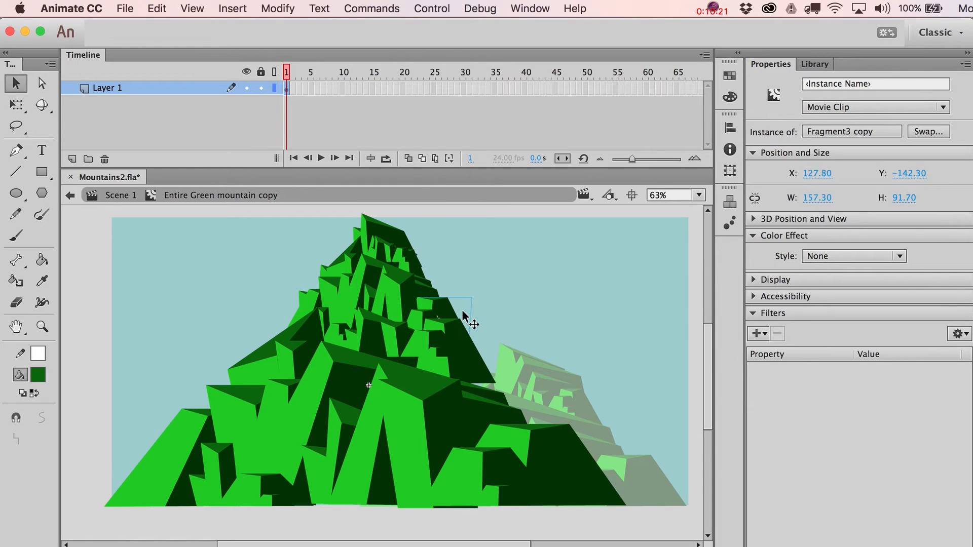
double_click(503, 298)
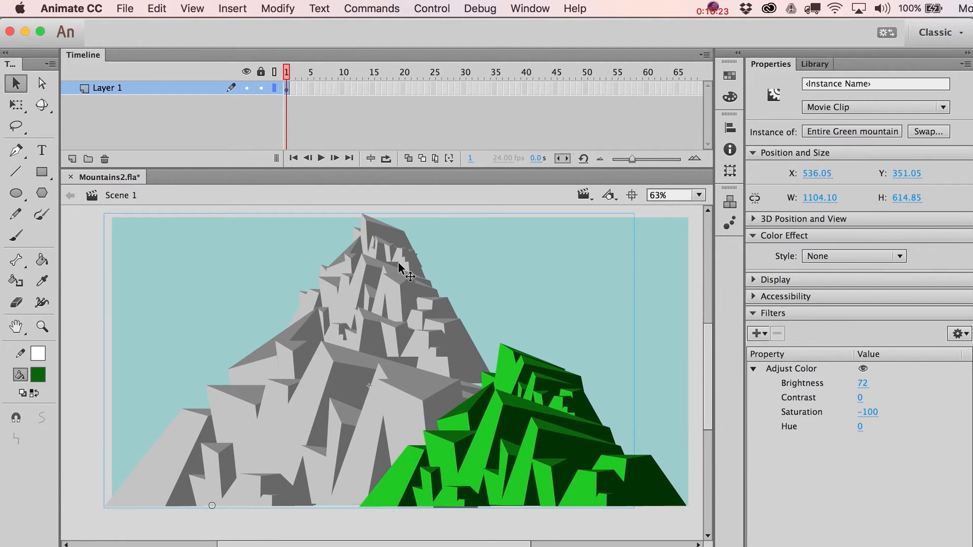
Step: Reopen the grey mountain's symbol, shift the small fragment near the summit right to X 99.45, and return to Scene 1
double_click(400, 262)
click(423, 266)
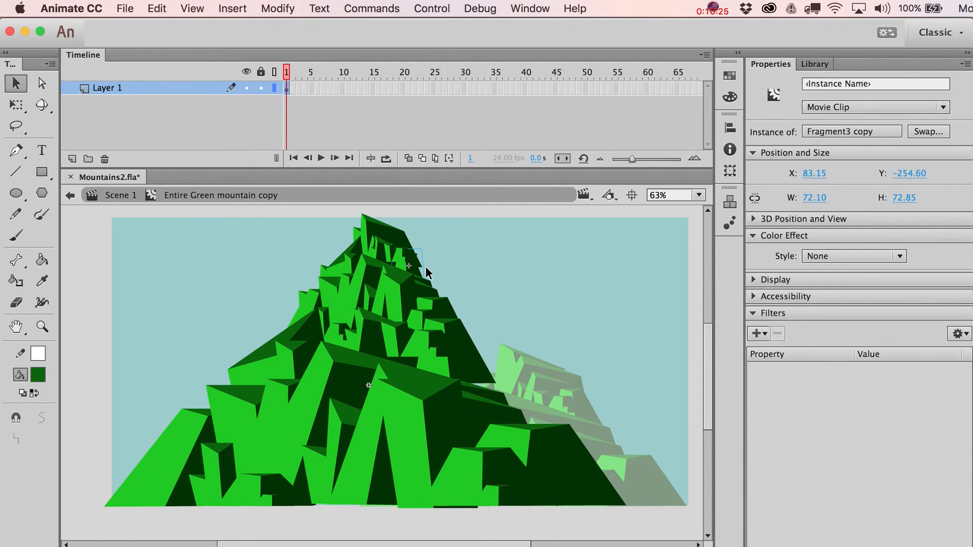
drag(425, 267, 430, 267)
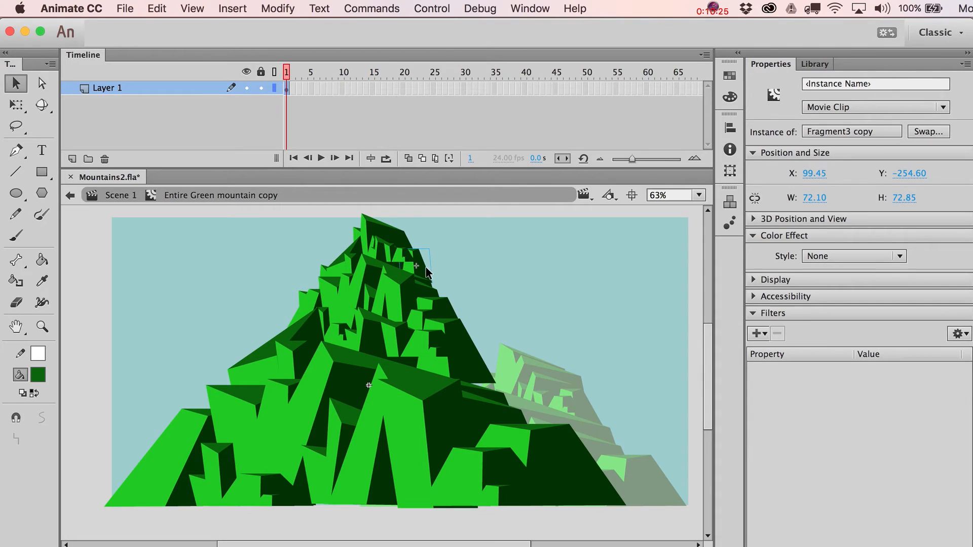
click(398, 254)
double_click(601, 345)
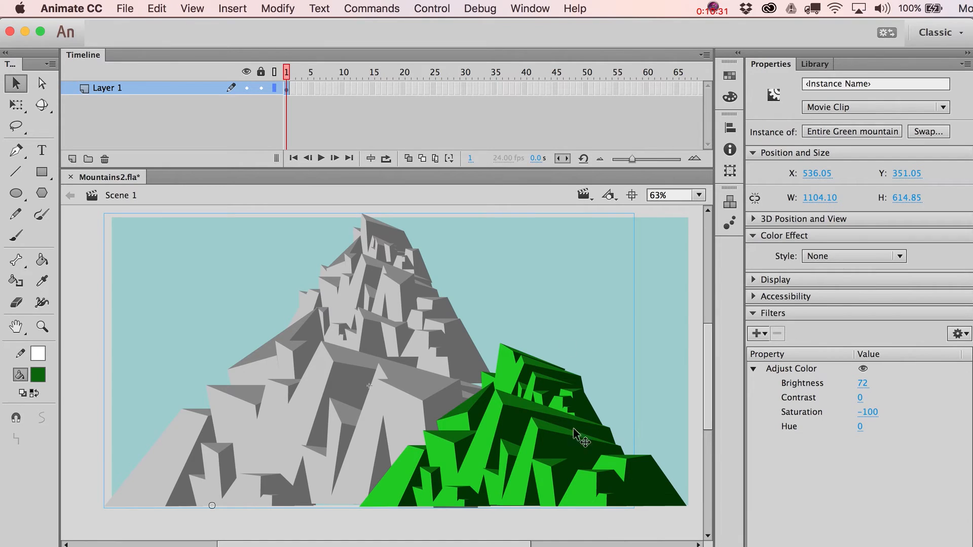
Step: Scale both mountains down together to 1148.05 wide by 576.85 high, and select the grey mountain alone
shift+click(541, 448)
key(q)
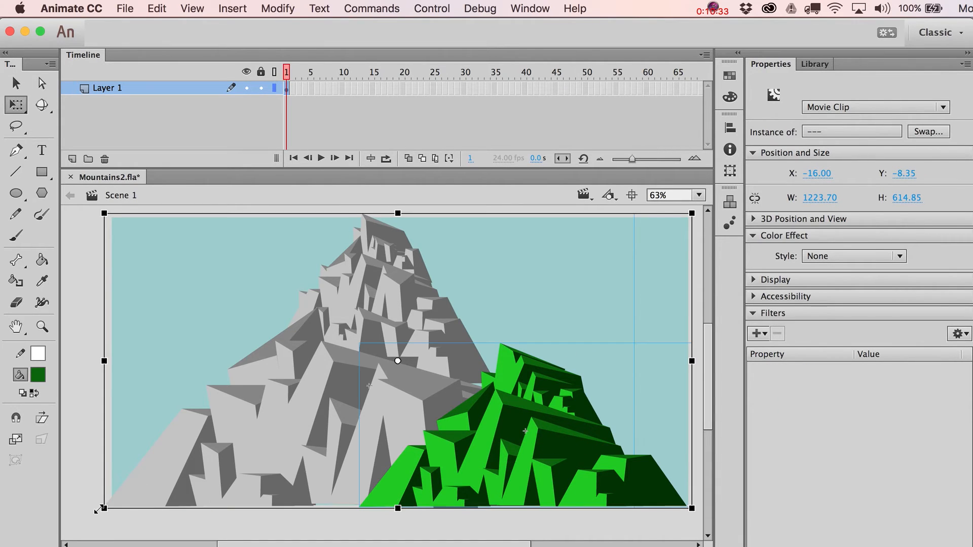
drag(100, 509, 119, 501)
key(v)
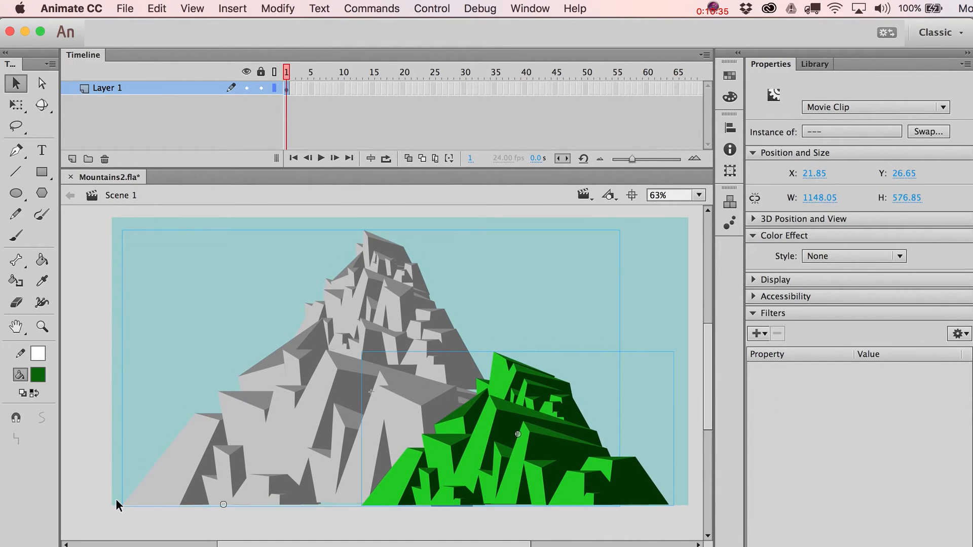
click(119, 421)
click(342, 403)
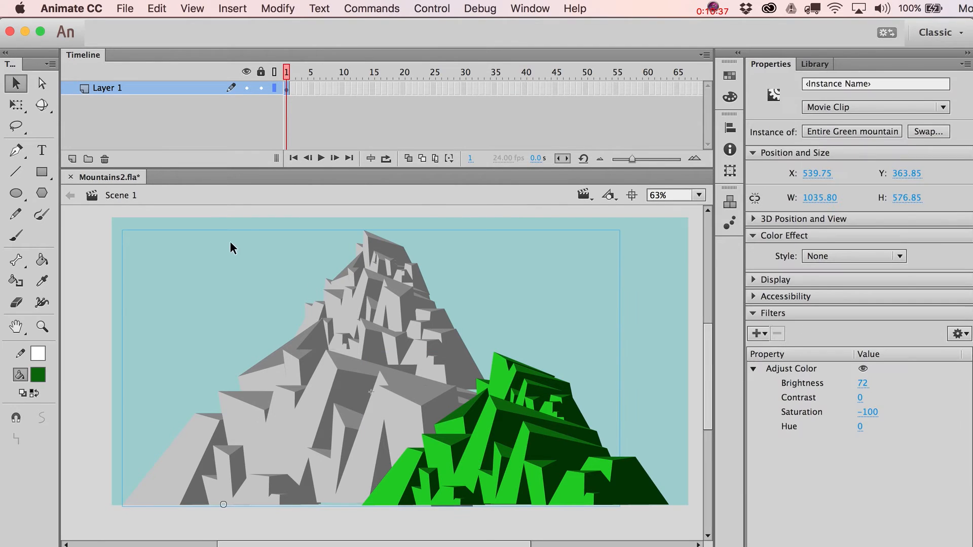
Step: Choose the Oval tool with a light grey fill and add a new layer above the mountains
click(16, 193)
click(38, 375)
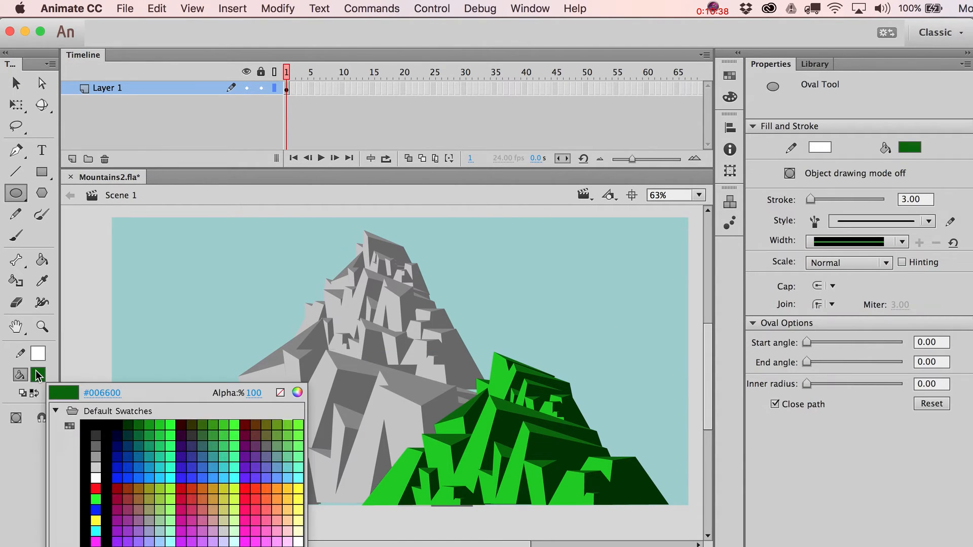
click(97, 467)
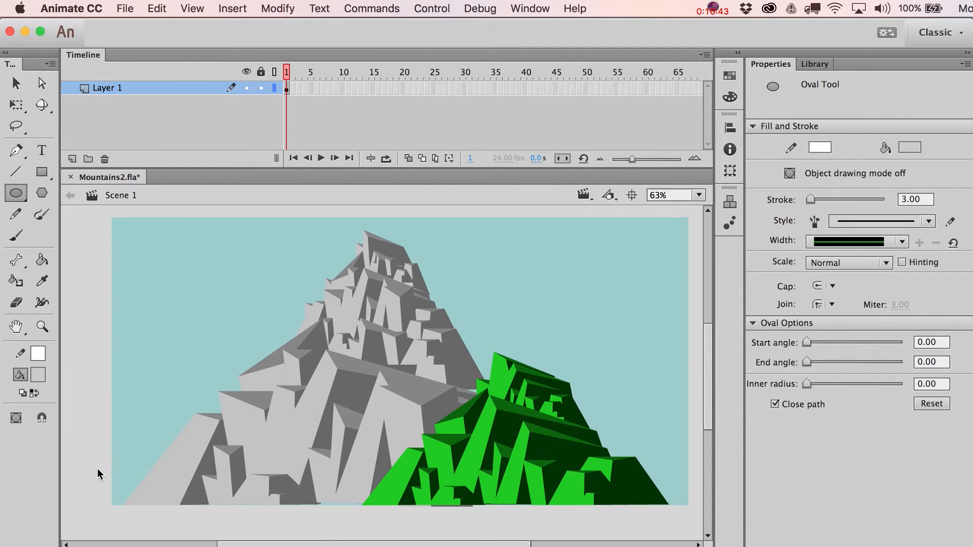
click(72, 159)
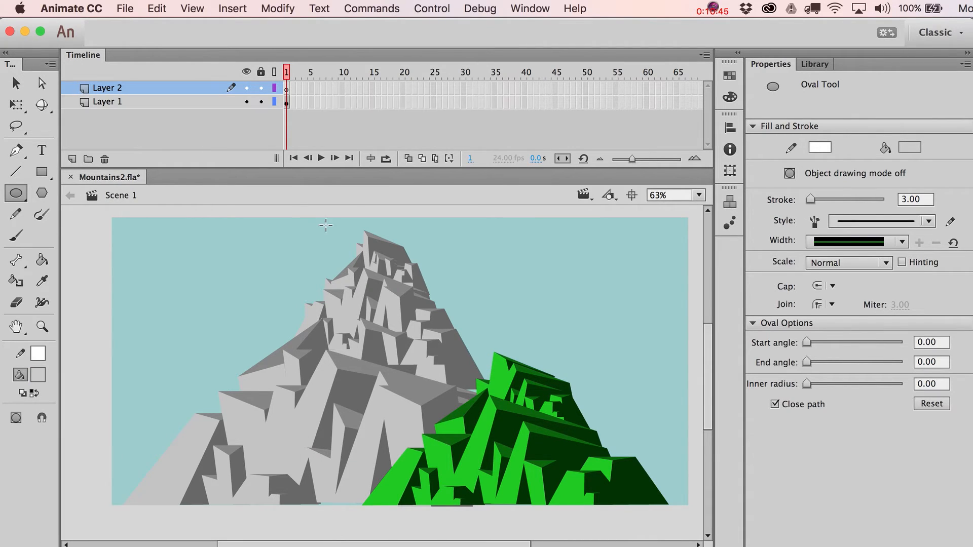
Step: Draw a trial oval beside the peak, undo it, and set the stroke colour to none
mouse_move(328, 261)
mouse_down()
mouse_move(377, 304)
mouse_move(365, 295)
mouse_up()
key(super+z)
click(38, 353)
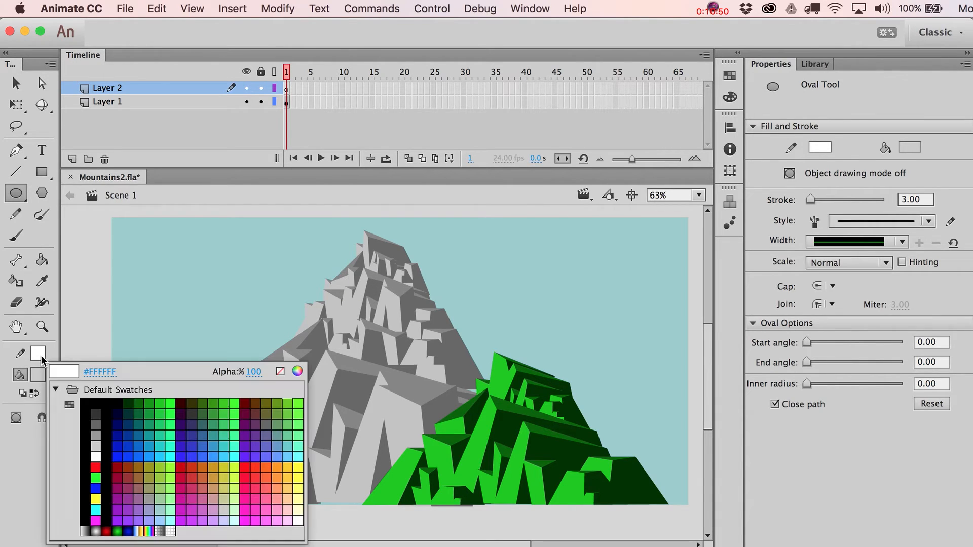
click(280, 371)
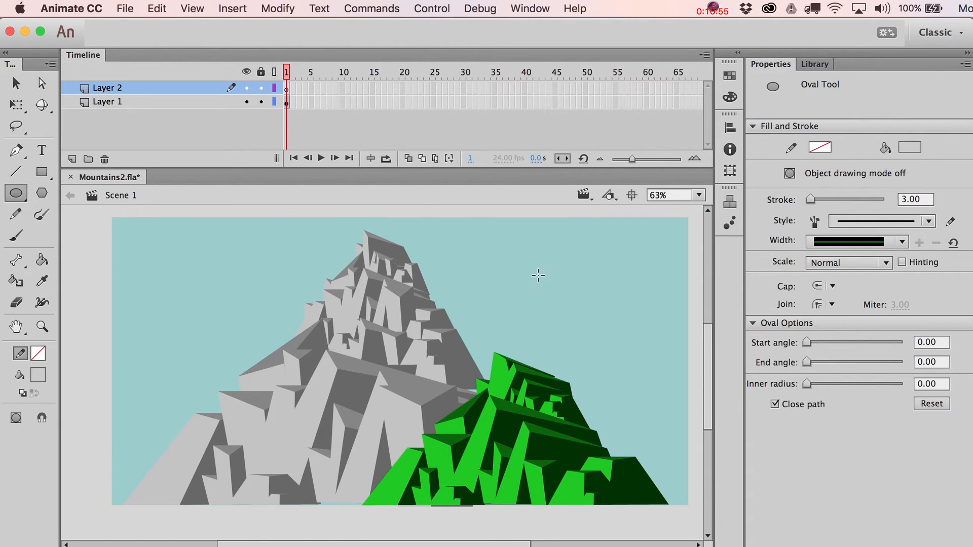
Step: Draw a curved row of seven overlapping light grey circles in the sky right of the peak as a cloud's underside
scroll(538, 275, right, 3)
drag(474, 264, 514, 289)
drag(450, 270, 476, 297)
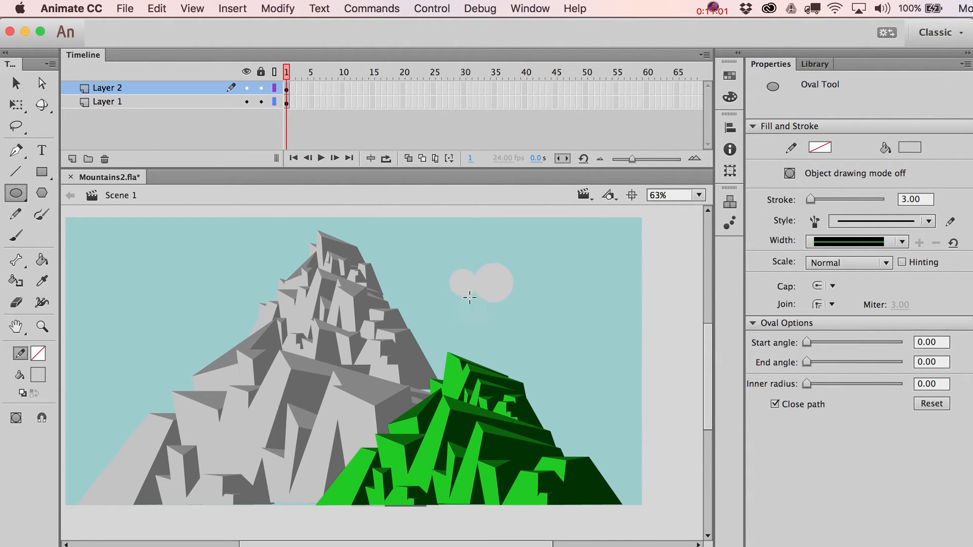
drag(429, 272, 453, 292)
key(super+z)
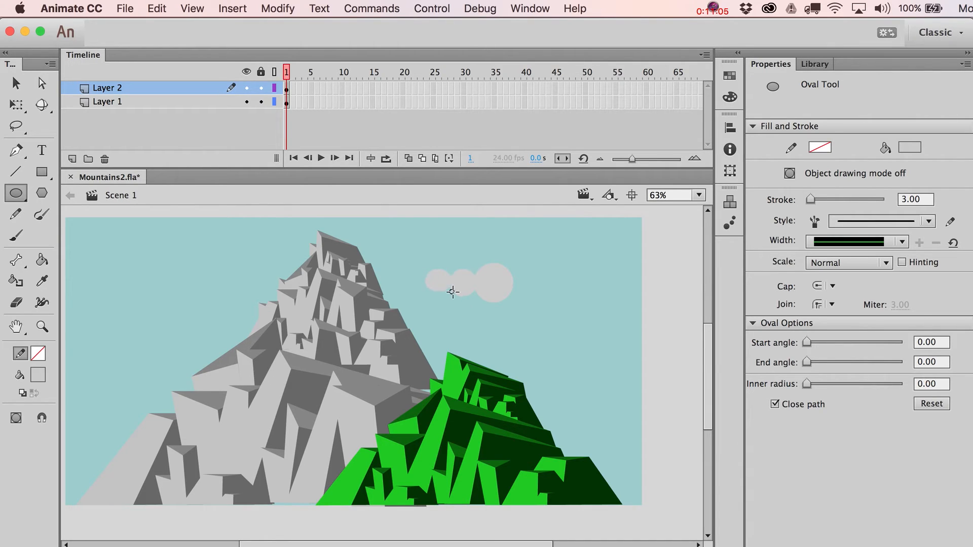
drag(409, 264, 428, 282)
mouse_move(516, 272)
mouse_down()
mouse_move(534, 297)
mouse_move(569, 278)
mouse_up()
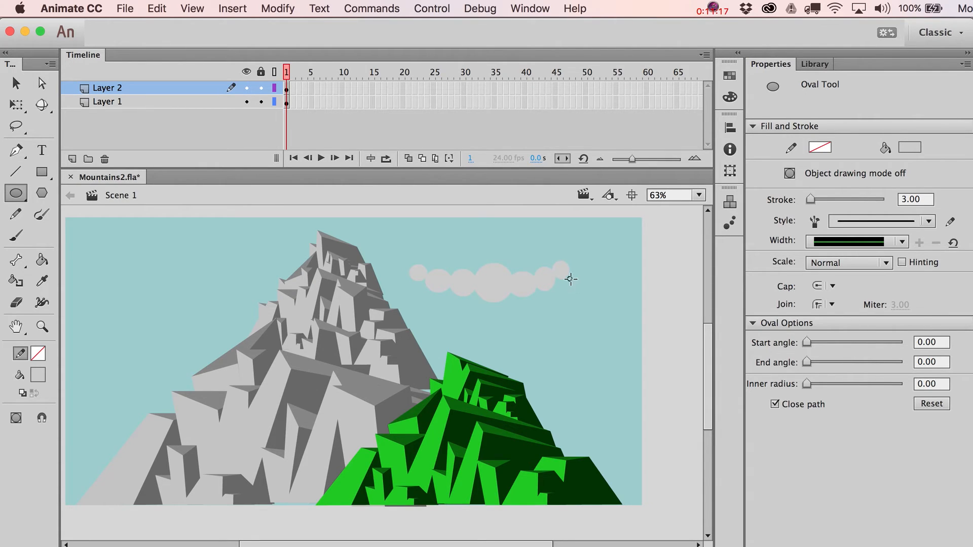
Step: Select the row of light grey circles and convert it to a movie clip symbol
key(v)
click(566, 279)
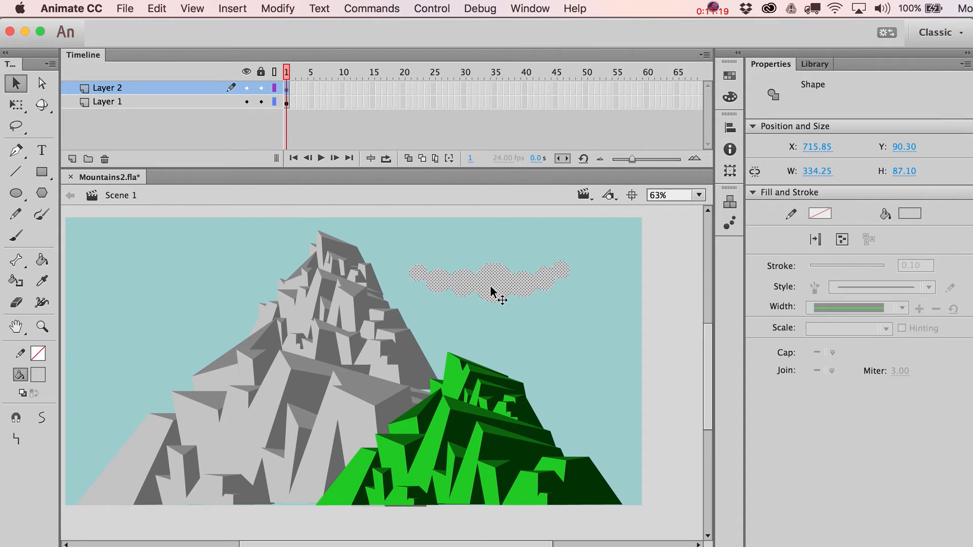
key(F8)
key(Return)
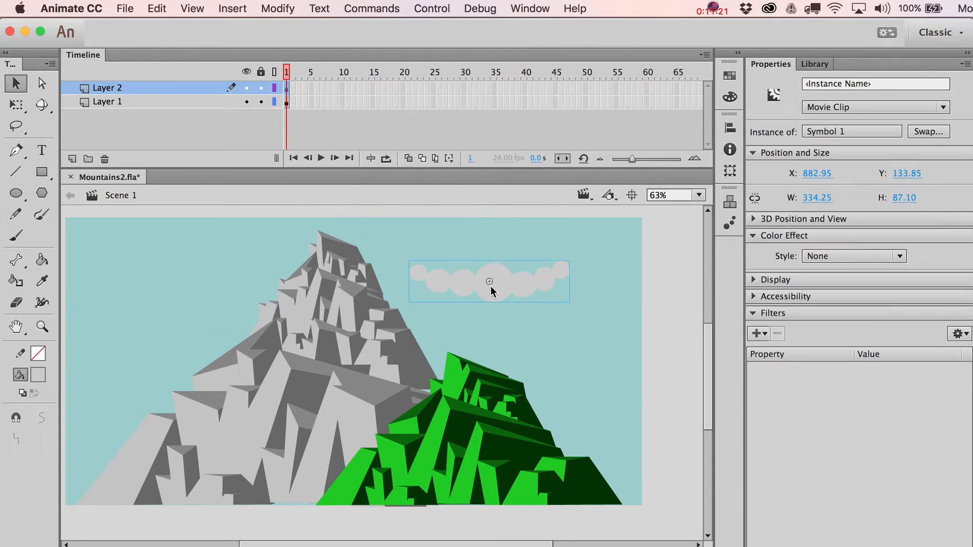
Step: Add a Drop Shadow filter to the cloud symbol, make it an inner shadow and set its angle to 252°
click(758, 333)
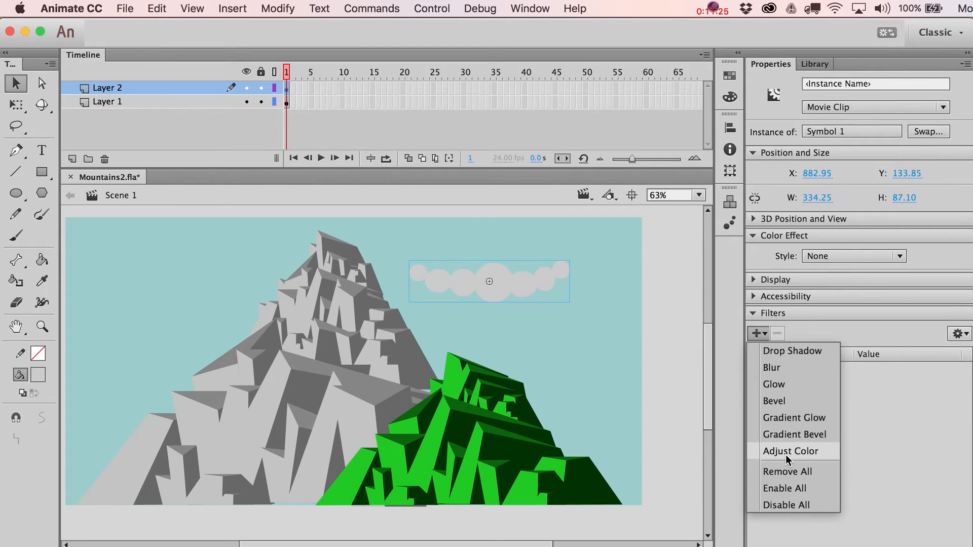
click(789, 350)
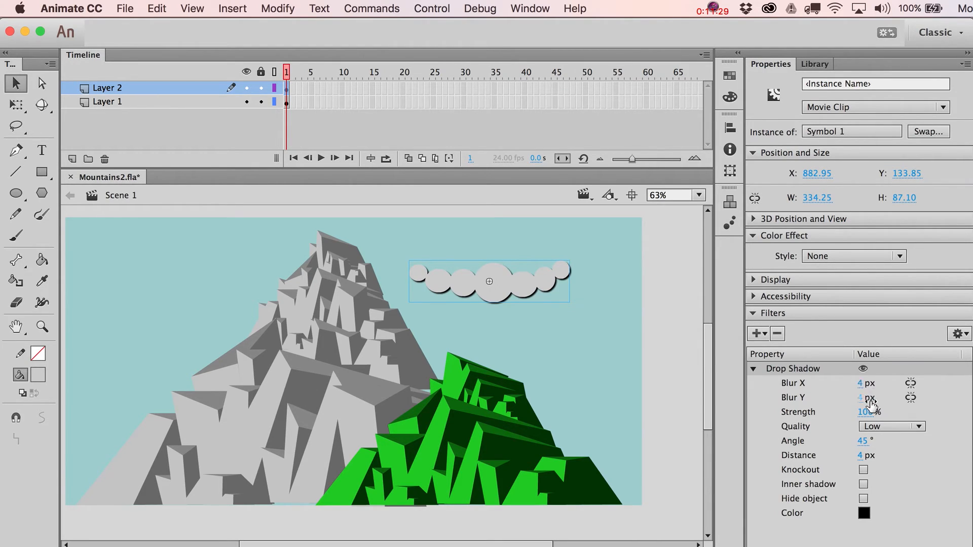
click(863, 484)
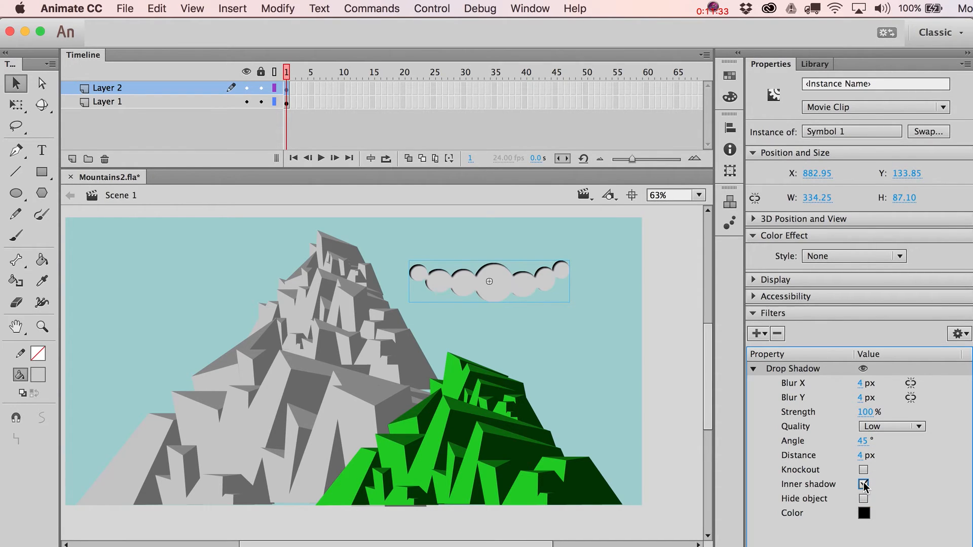
click(862, 441)
text(258)
key(Return)
text(247)
key(Return)
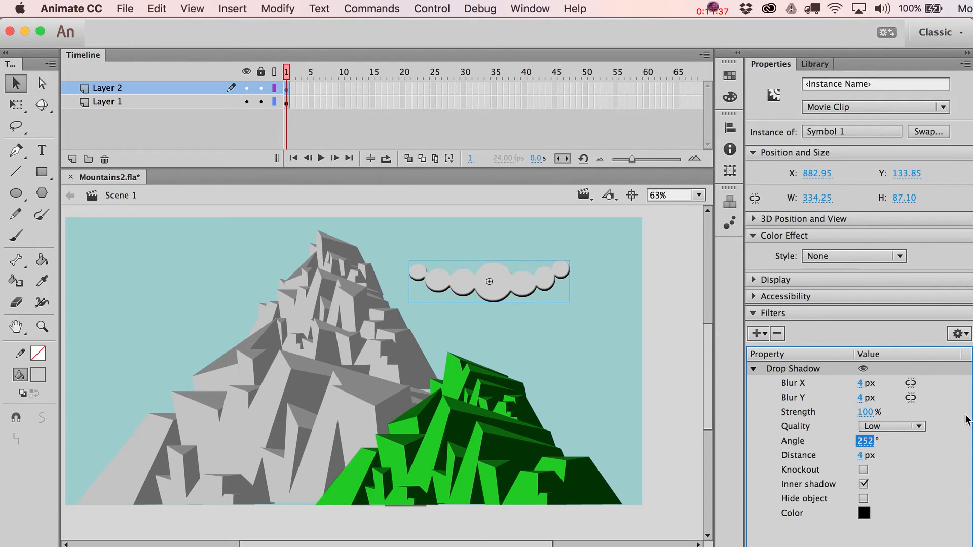
Step: Set the drop shadow's Blur X and Blur Y to 0 px
click(860, 383)
text(0)
key(Return)
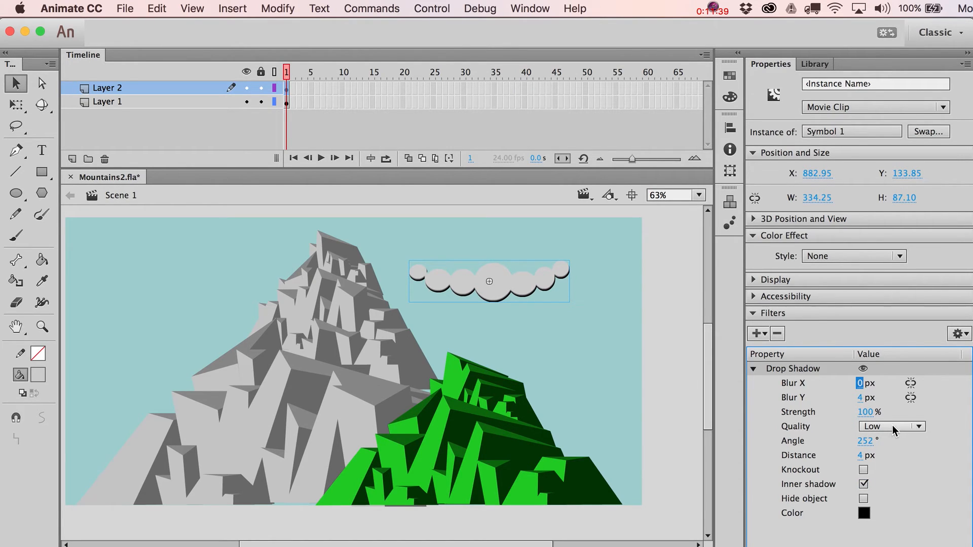
click(847, 399)
click(860, 398)
text(0)
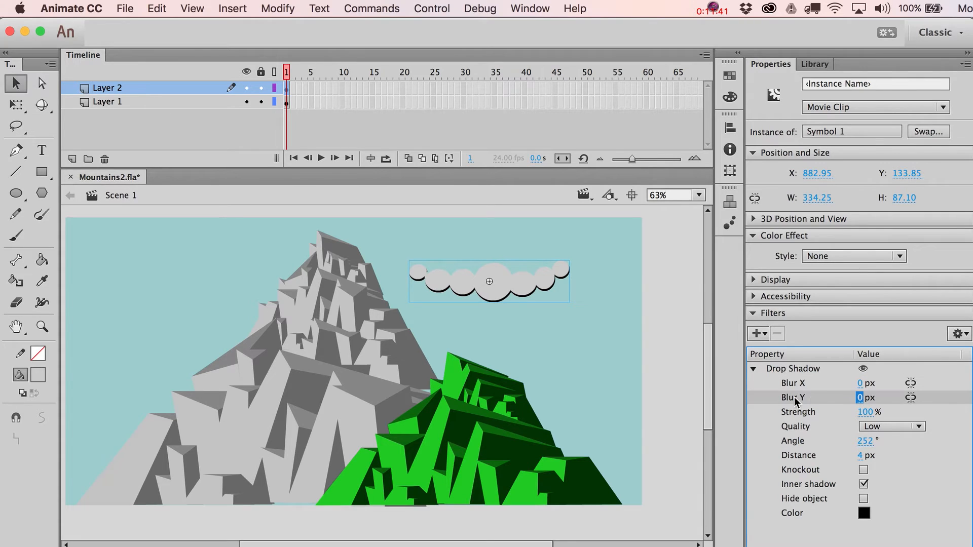
Step: Set the drop shadow's distance to 15 px and its strength to 23%
click(860, 455)
drag(864, 455, 875, 455)
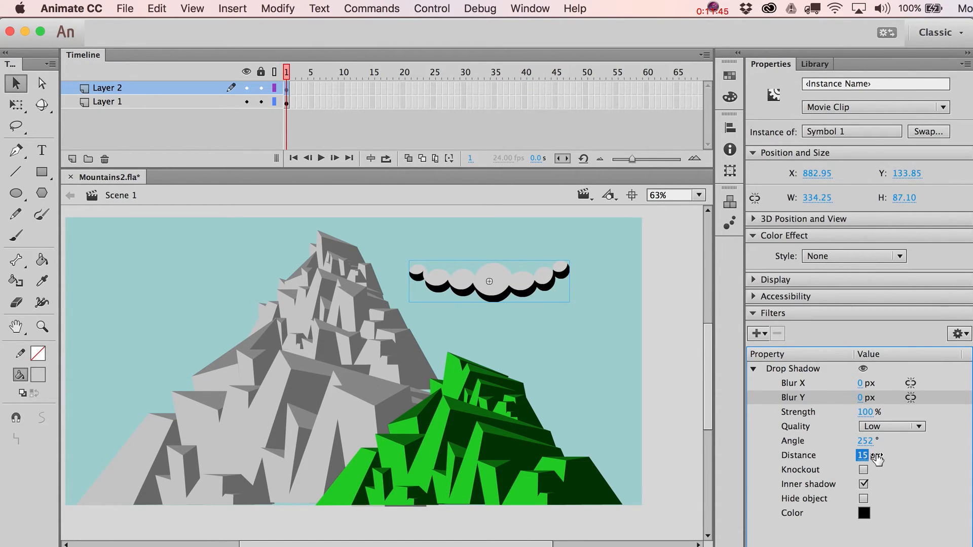
click(866, 412)
text(21)
key(Return)
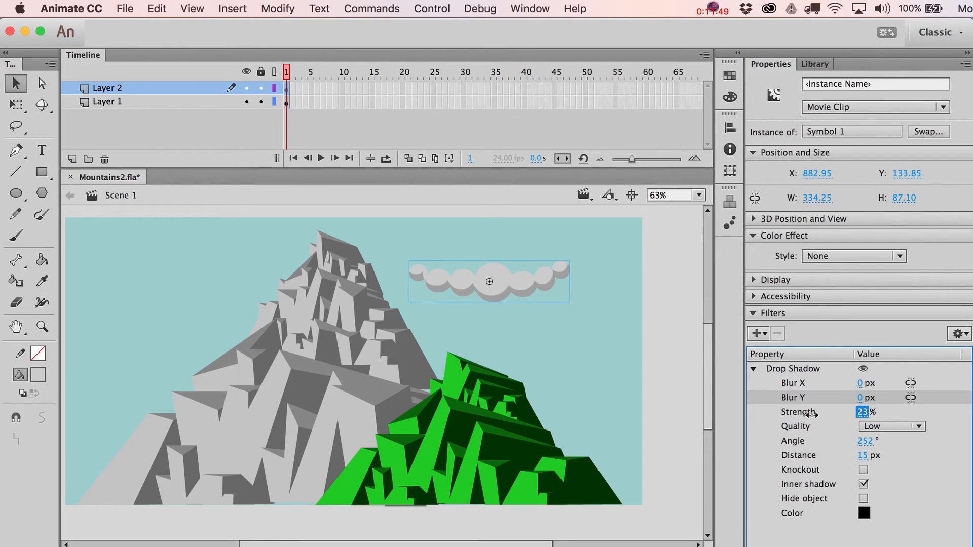
Step: Copy the cloud's Drop Shadow filter and paste it as a second filter on the same symbol
click(753, 369)
click(964, 335)
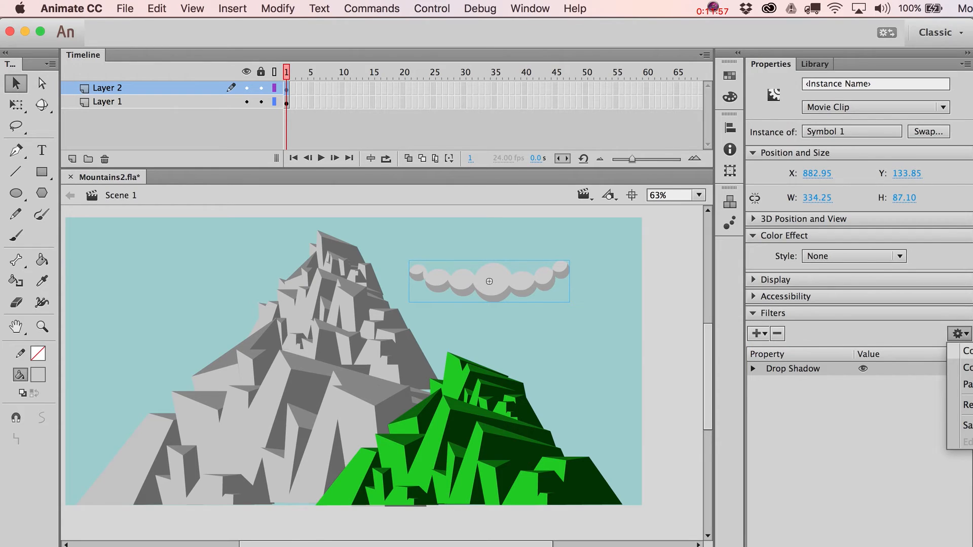
click(968, 368)
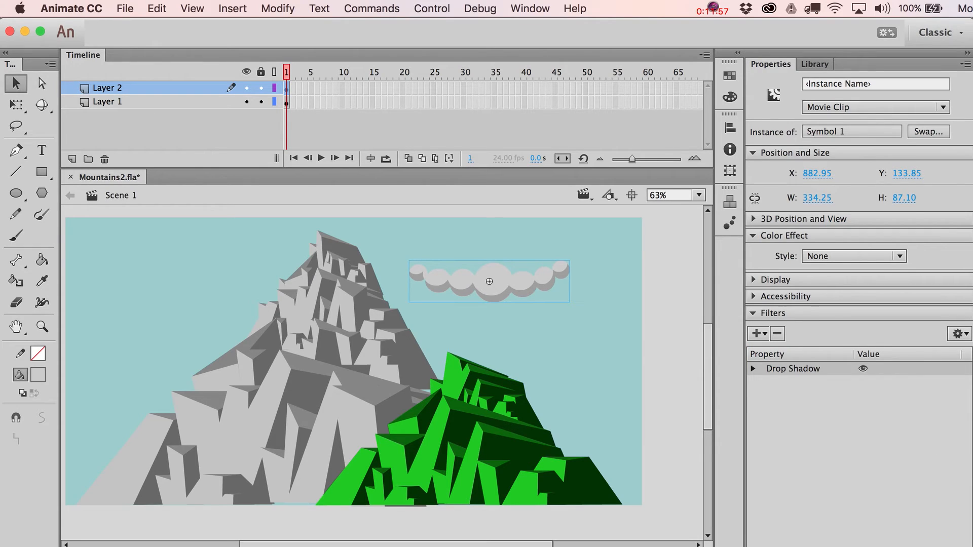
click(959, 333)
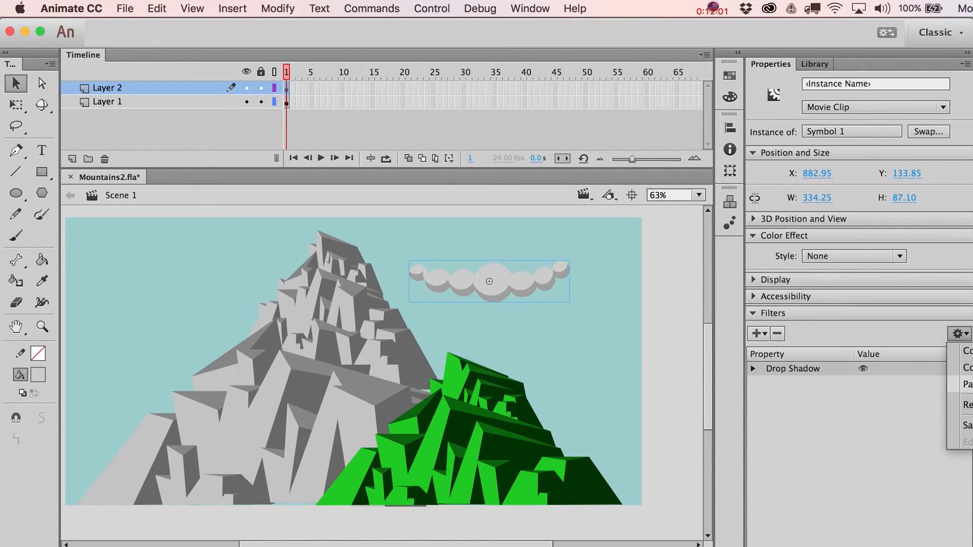
click(965, 384)
scroll(844, 479, down, 2)
scroll(847, 478, up, 2)
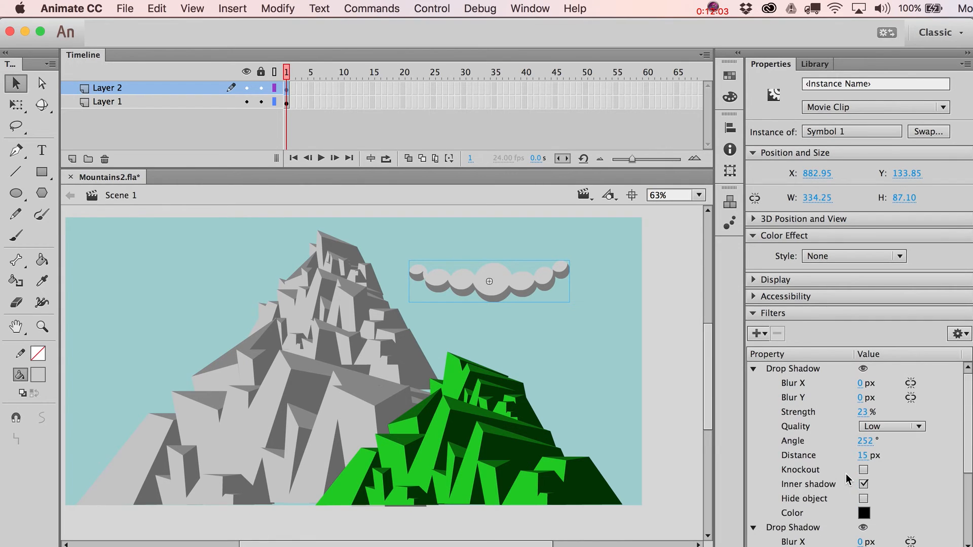
Step: Make the first Drop Shadow a white highlight with an angle of 91°, strength of 118% and distance of 5 px
click(754, 527)
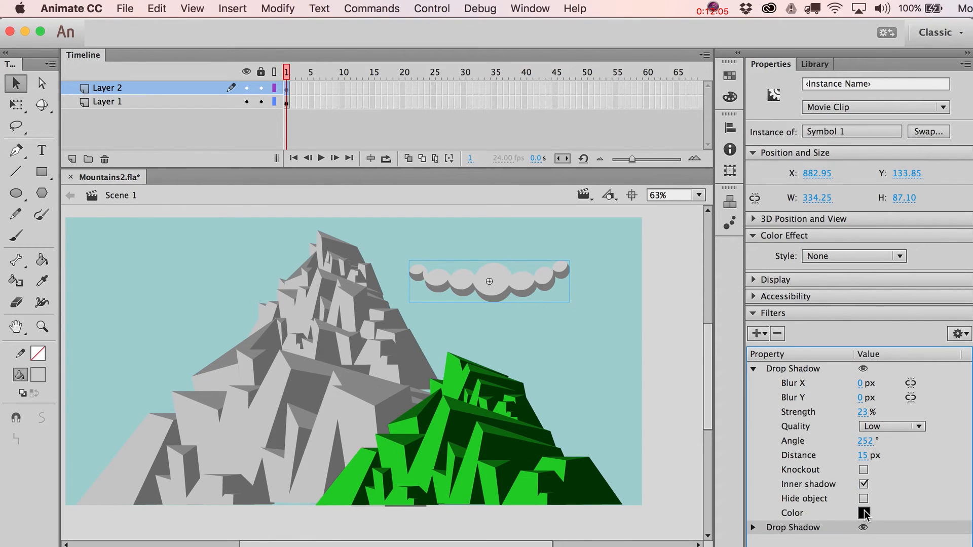
click(863, 513)
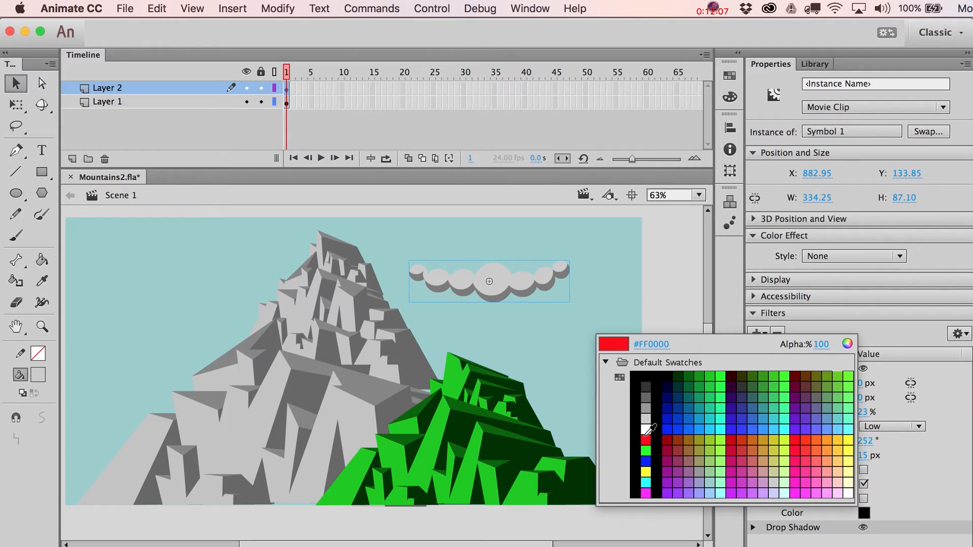
click(645, 430)
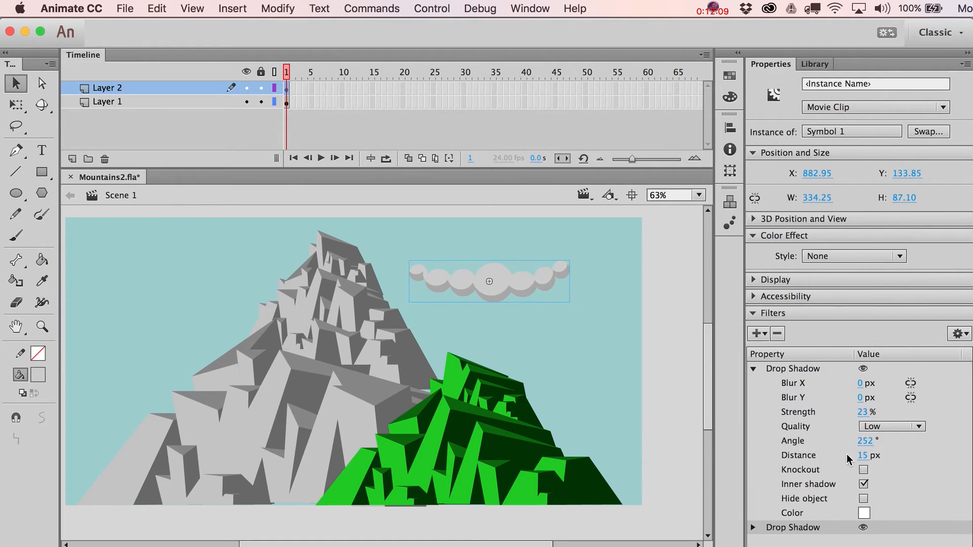
drag(864, 441, 960, 441)
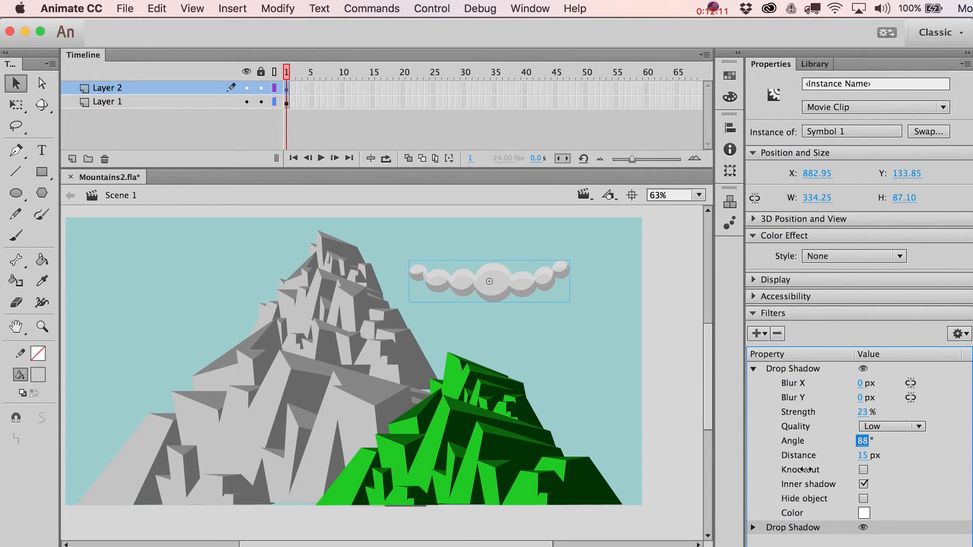
drag(811, 470, 808, 470)
drag(863, 412, 939, 407)
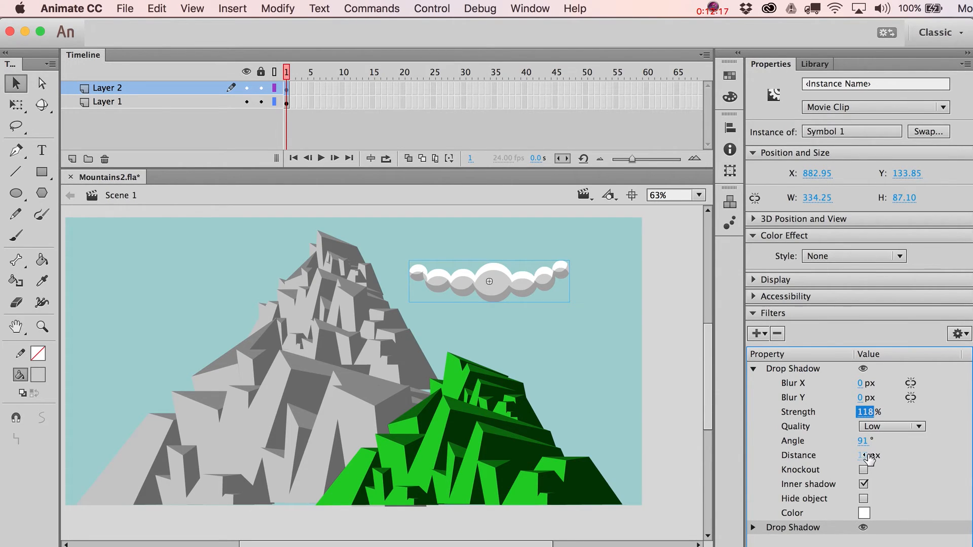
drag(865, 455, 857, 455)
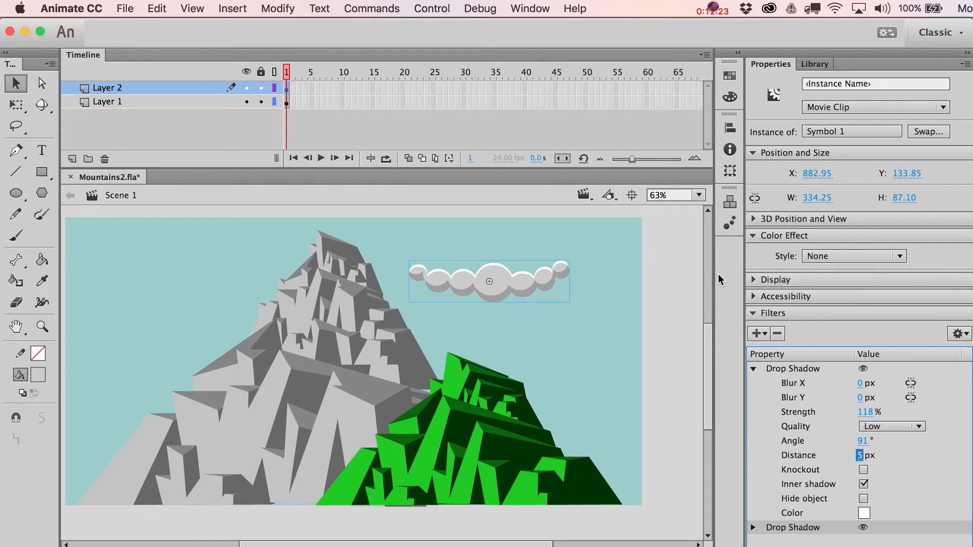
Step: Move the cloud in front of the grey mountain's upper part and widen it to 362.75
drag(503, 284, 353, 295)
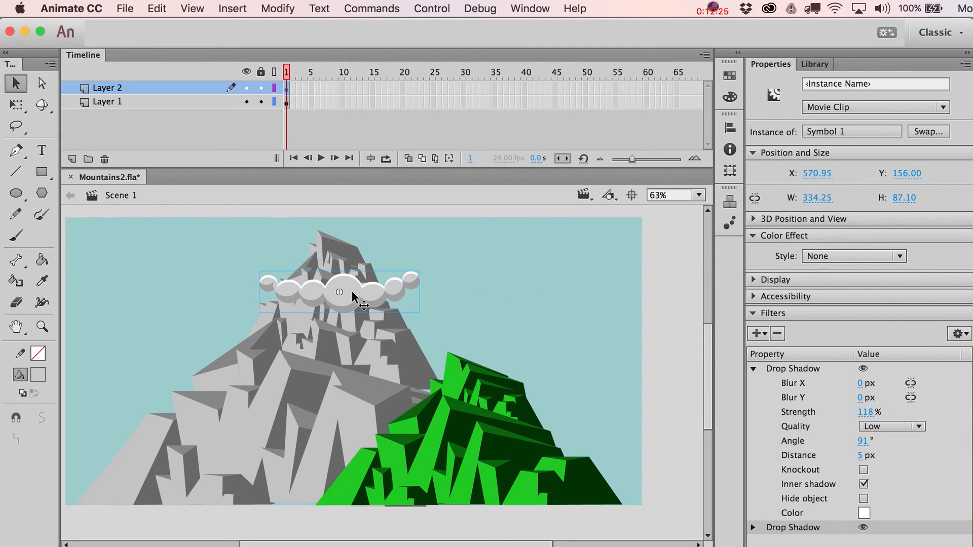
key(q)
drag(419, 292, 426, 292)
key(v)
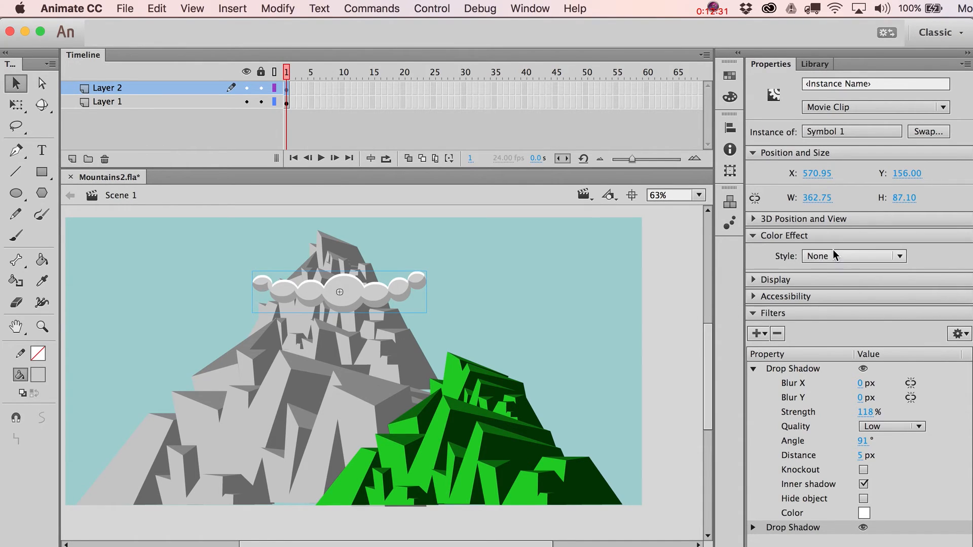
Step: Tint the cloud white at 59% and shift it slightly left to X 555.15
click(826, 258)
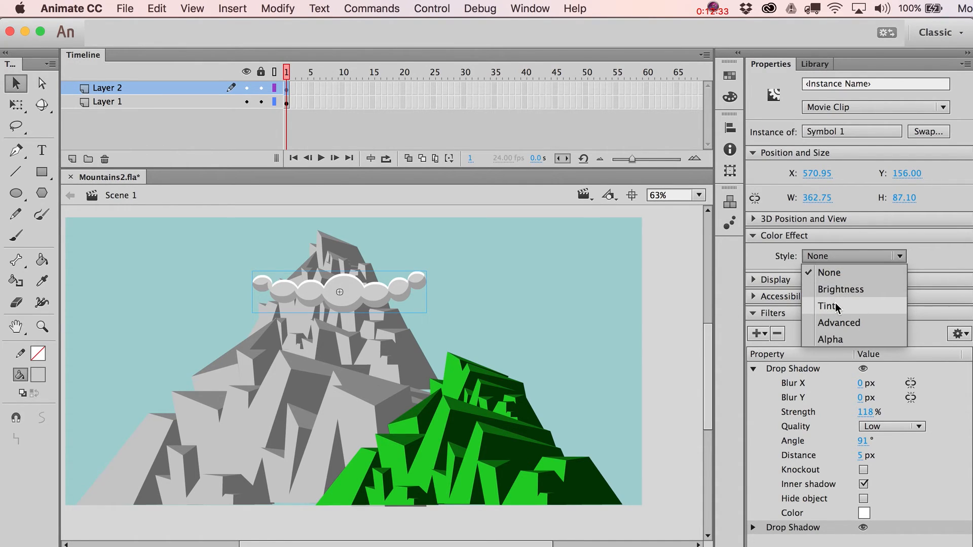
click(835, 307)
mouse_move(863, 279)
mouse_down()
mouse_move(821, 279)
mouse_move(903, 279)
mouse_move(822, 279)
mouse_move(863, 279)
mouse_up()
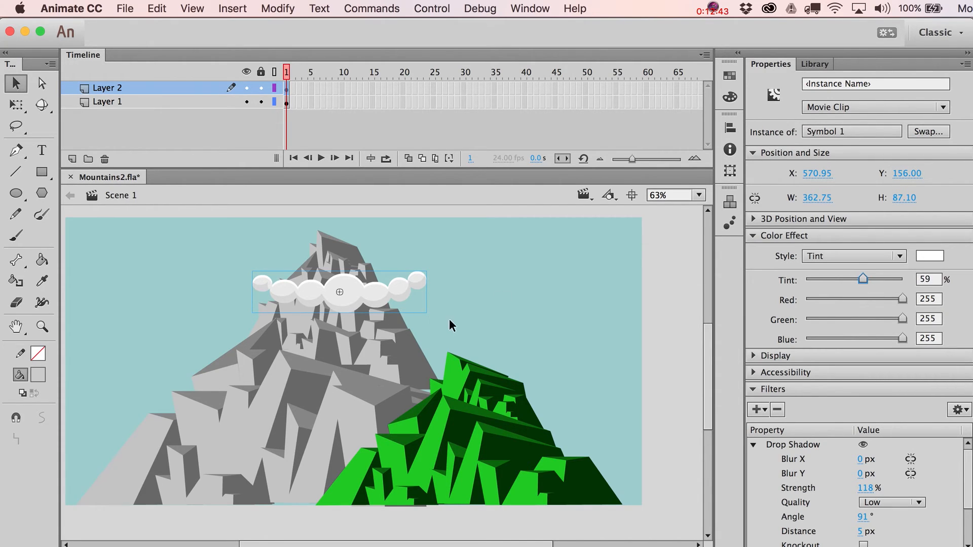
drag(362, 296, 355, 296)
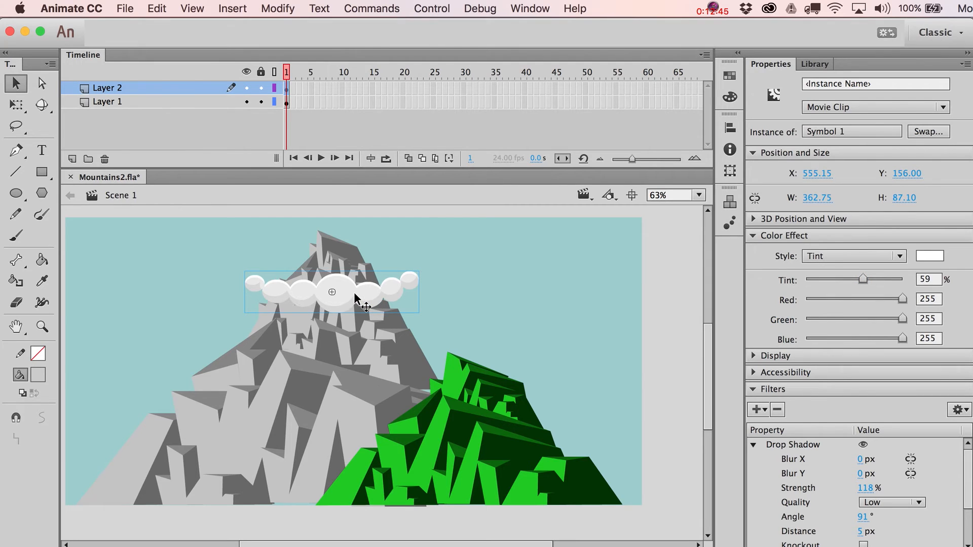
Step: Try a copy of the cloud lower down across both mountains and undo it
key(super+v)
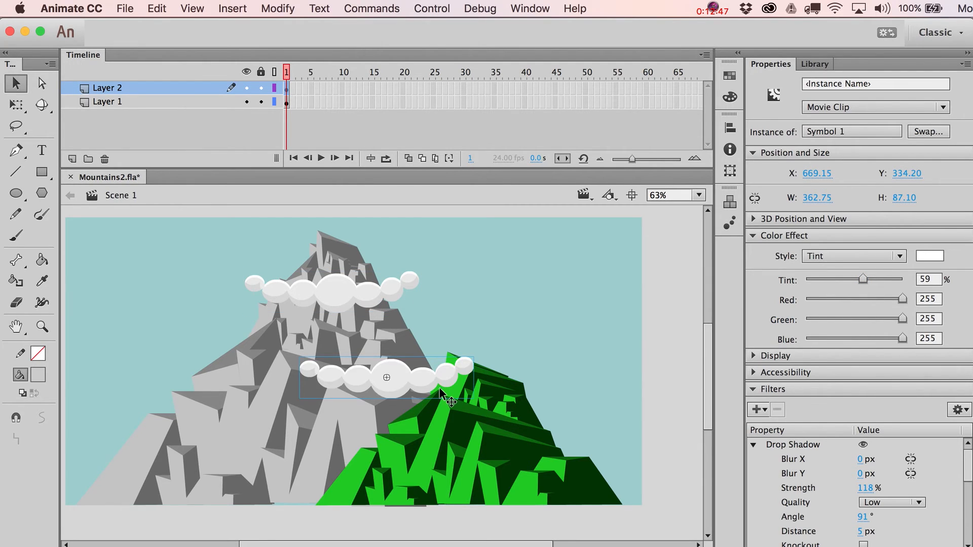
key(super+z)
Step: Add a Blur filter to the cloud below the two drop shadows and set its quality to High
click(348, 300)
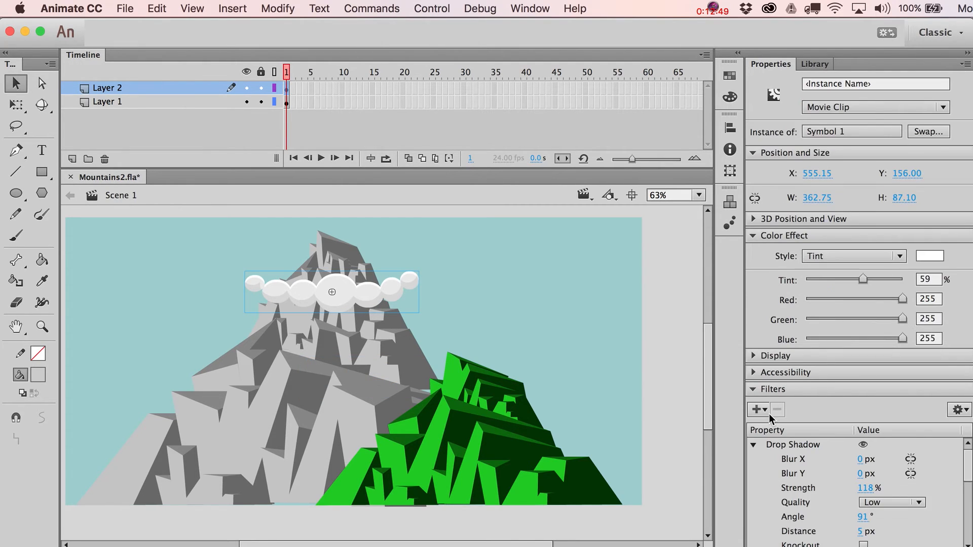
click(753, 445)
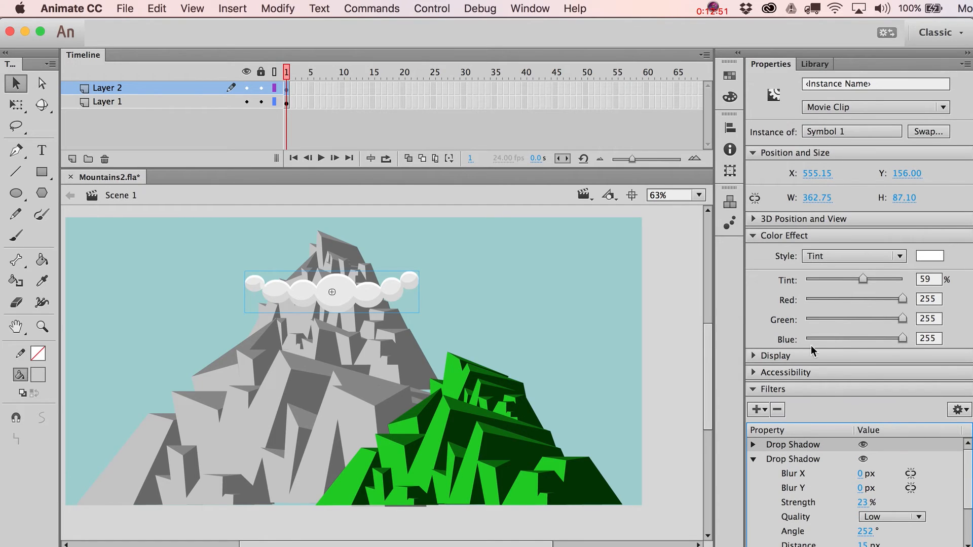
click(754, 236)
click(753, 356)
click(759, 305)
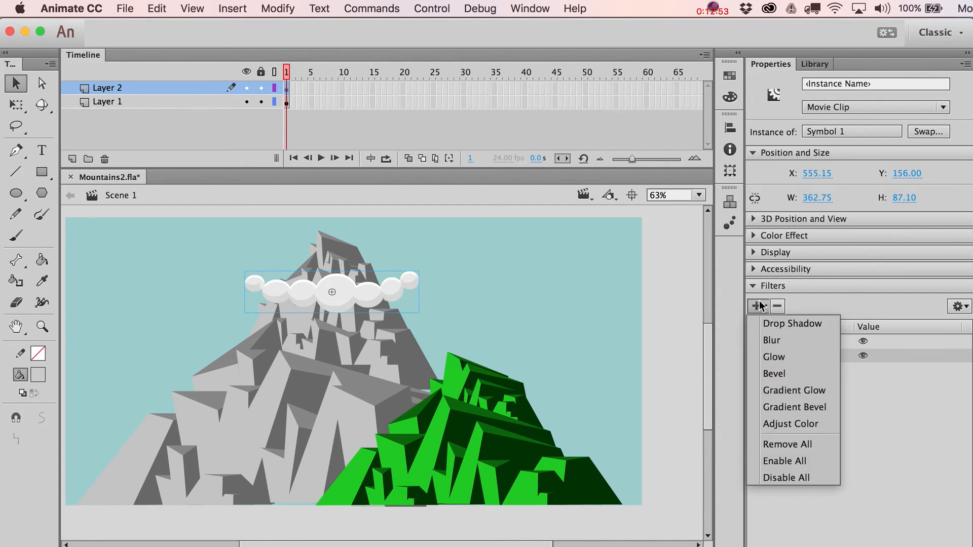
click(784, 341)
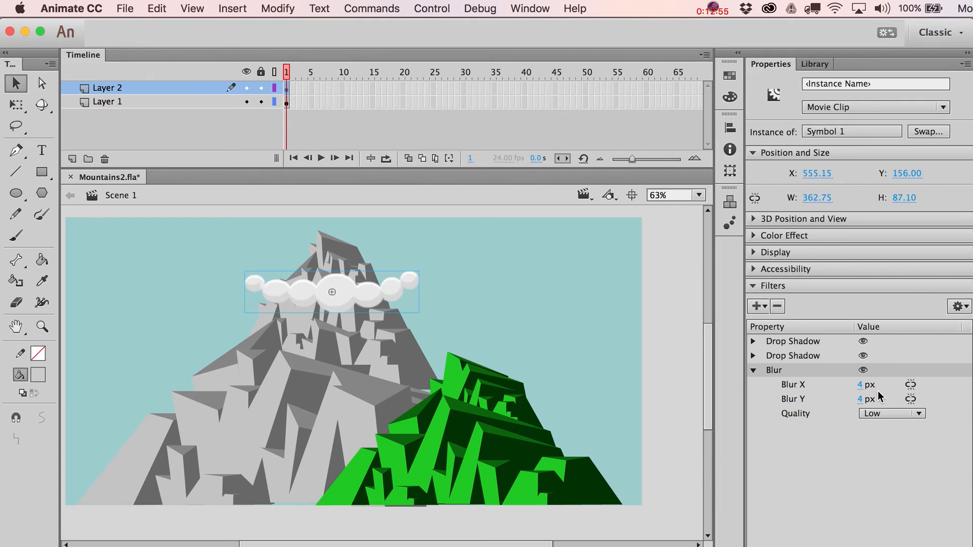
click(884, 413)
click(895, 458)
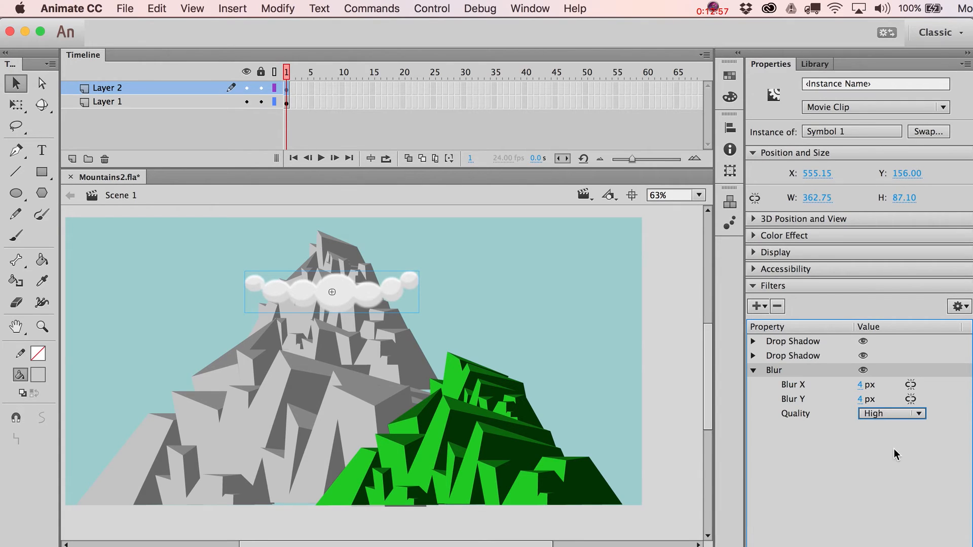
click(860, 384)
click(484, 310)
click(361, 297)
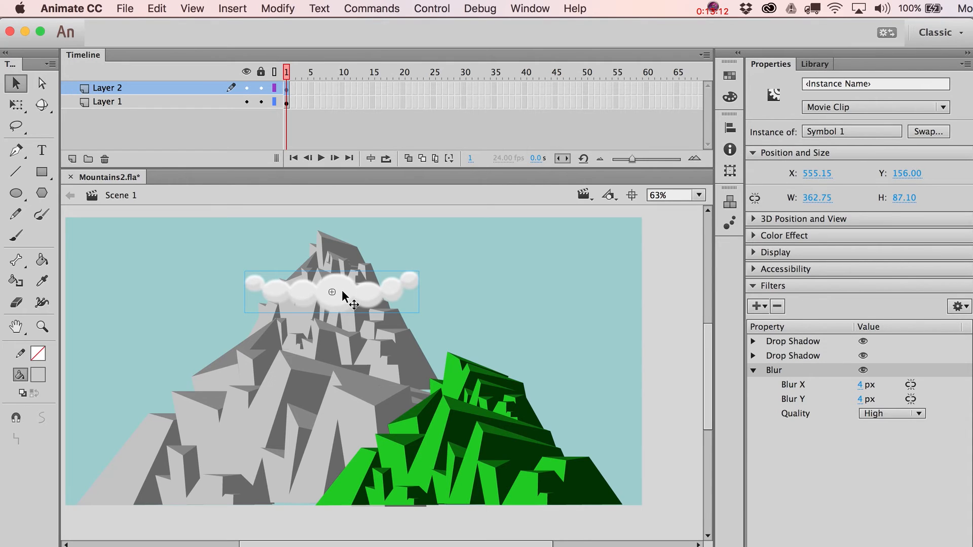
Step: Duplicate the cloud, flip the copy vertically and position it just above the original around the peak
drag(342, 290, 550, 272)
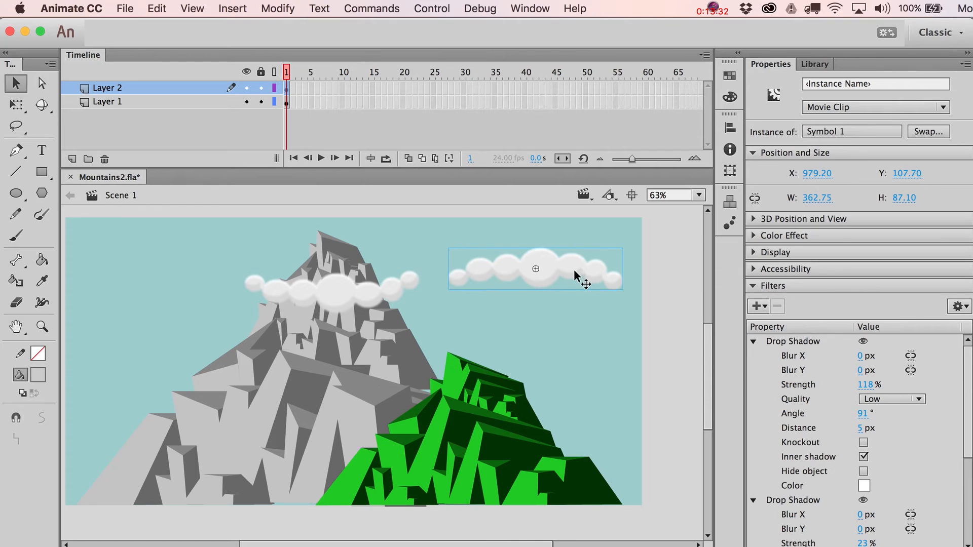
drag(581, 271, 374, 274)
Step: Move the flipped cloud in place to the mountains' layer, Layer 1, and send it behind the grey peak
key(super+x)
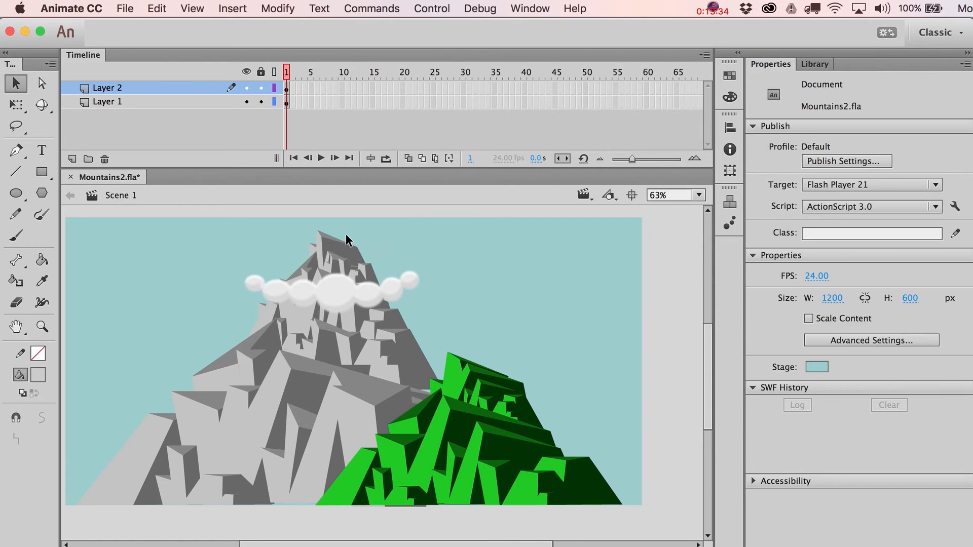
click(342, 249)
key(shift+super+v)
key(super+Down)
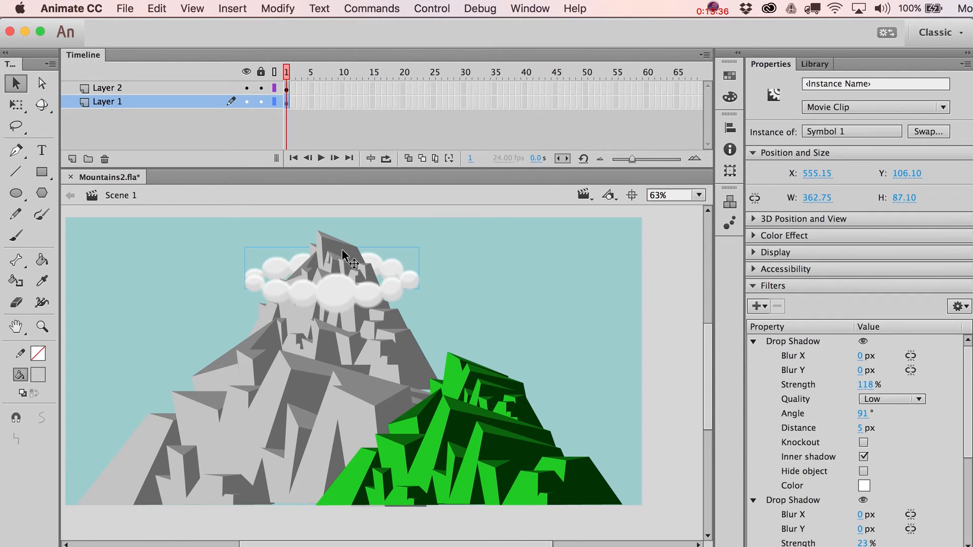
Step: Enlarge the front cloud around its centre to about 402 by 97 and nudge the flipped rear cloud slightly down
click(405, 287)
key(q)
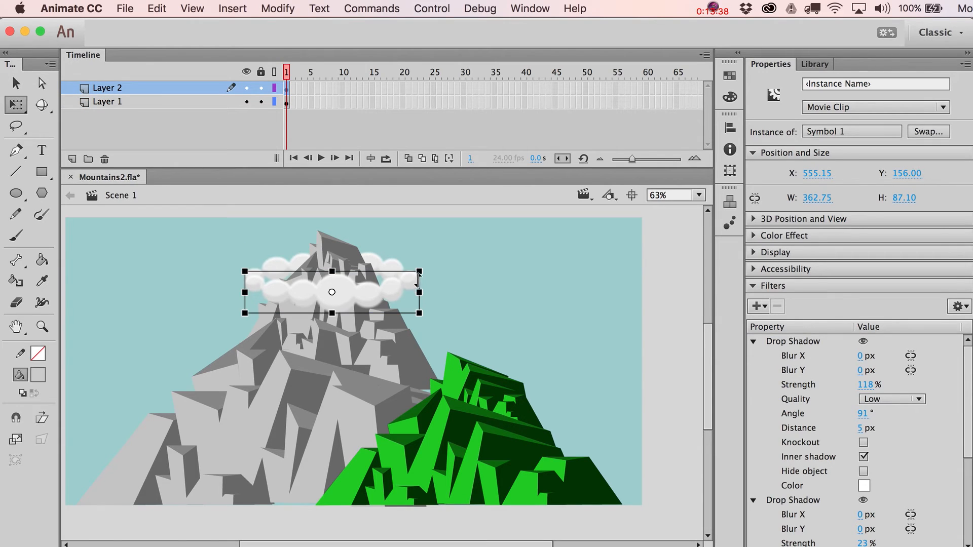
key(v)
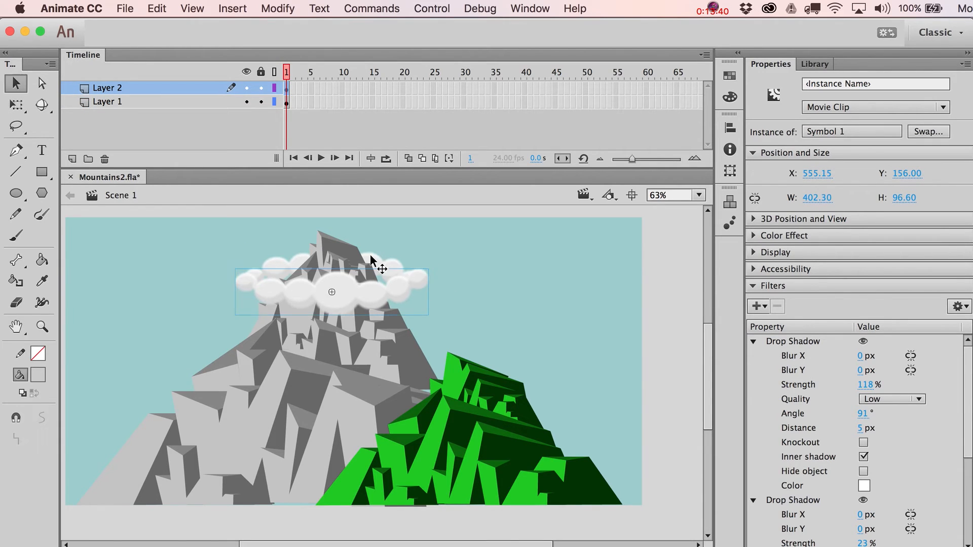
click(393, 264)
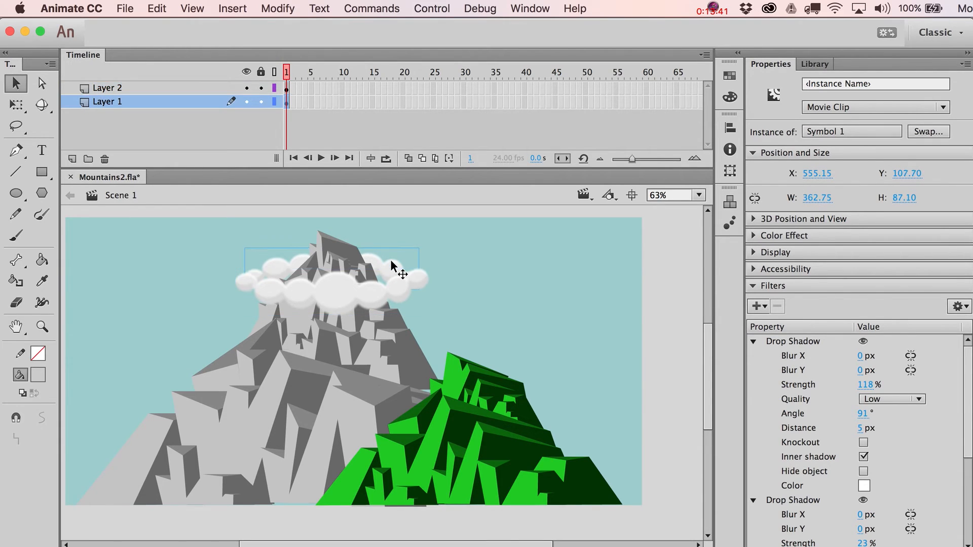
Step: Add a Blur filter to the grey mountain, raise its Adjust Color brightness to 87 and set Blur X to 9 px
click(330, 410)
click(757, 306)
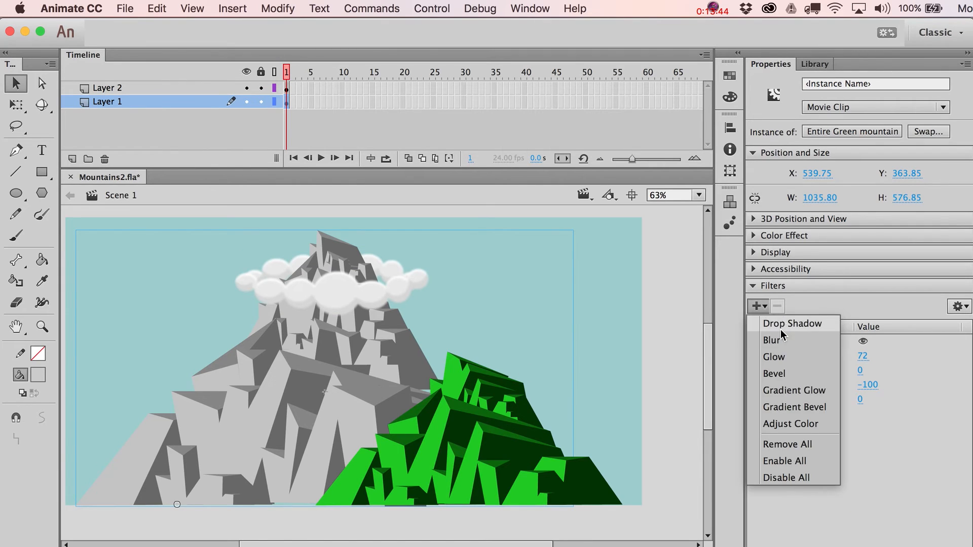
click(778, 337)
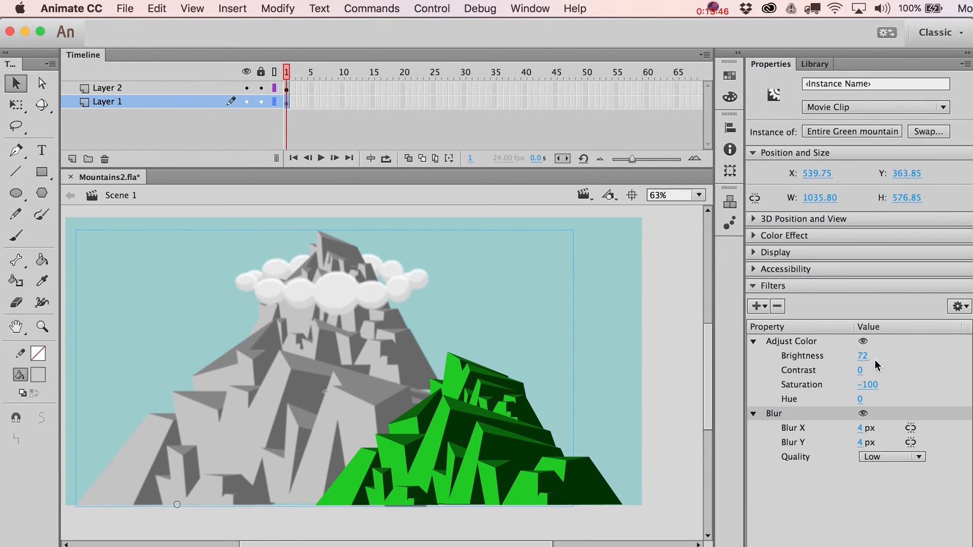
drag(864, 357, 928, 355)
drag(860, 428, 874, 429)
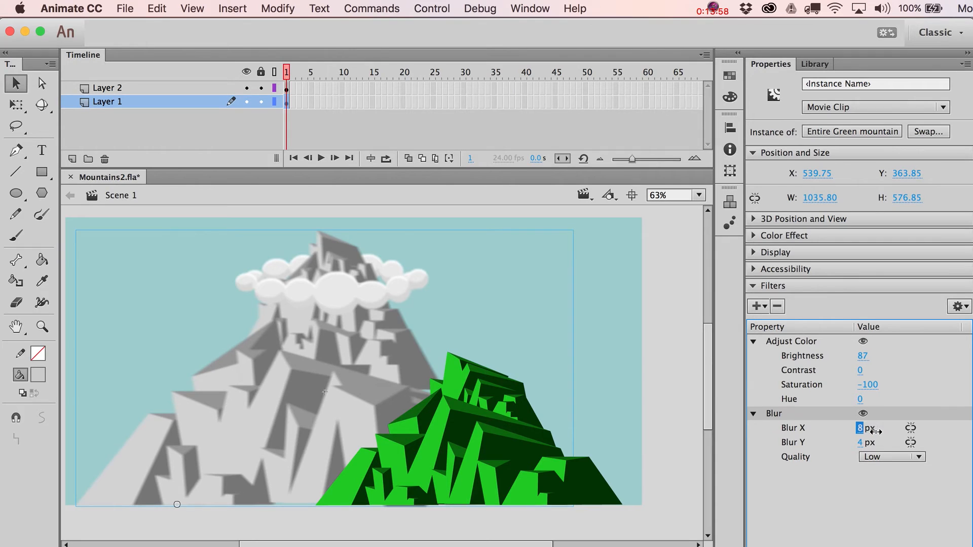
Step: Try Medium quality for the grey mountain's blur and undo it
click(877, 463)
click(884, 458)
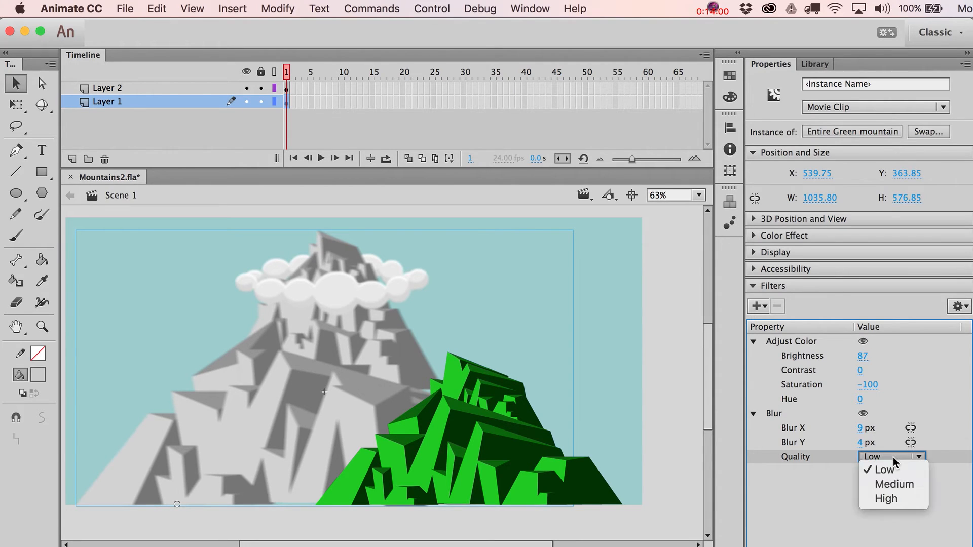
click(894, 483)
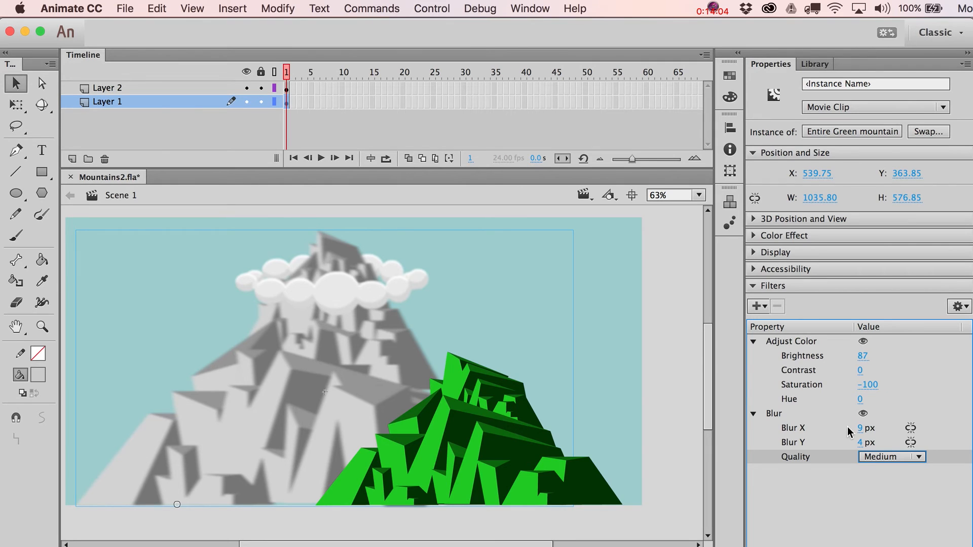
key(super+z)
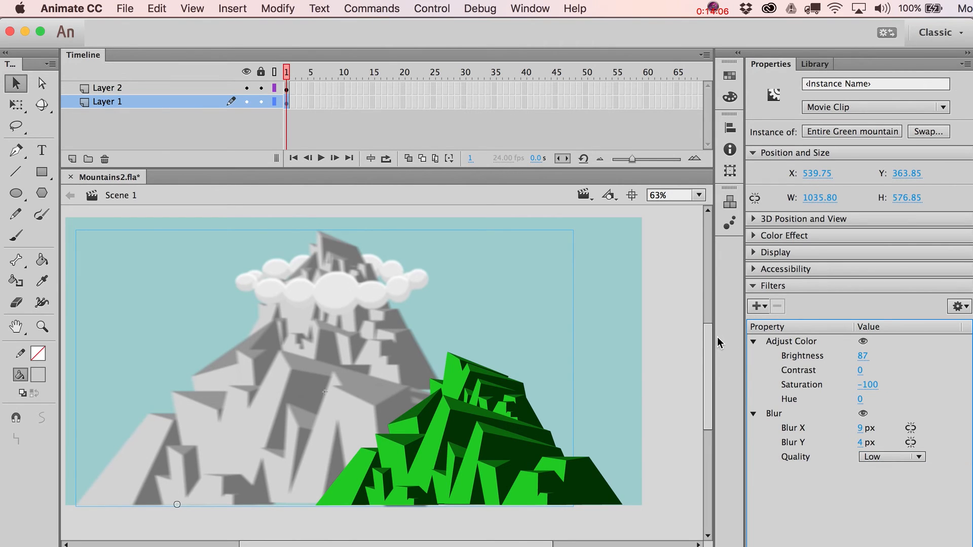
Step: Move the green mountain's transformation point to its lower-left corner and enlarge the mountain to about 713 by 352
click(451, 380)
key(q)
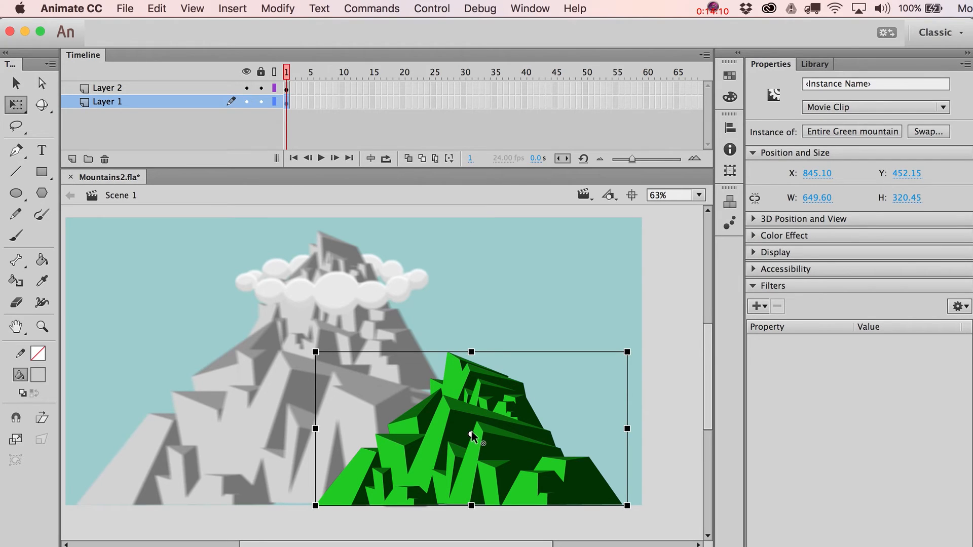
drag(472, 437, 317, 507)
drag(628, 349, 661, 331)
key(v)
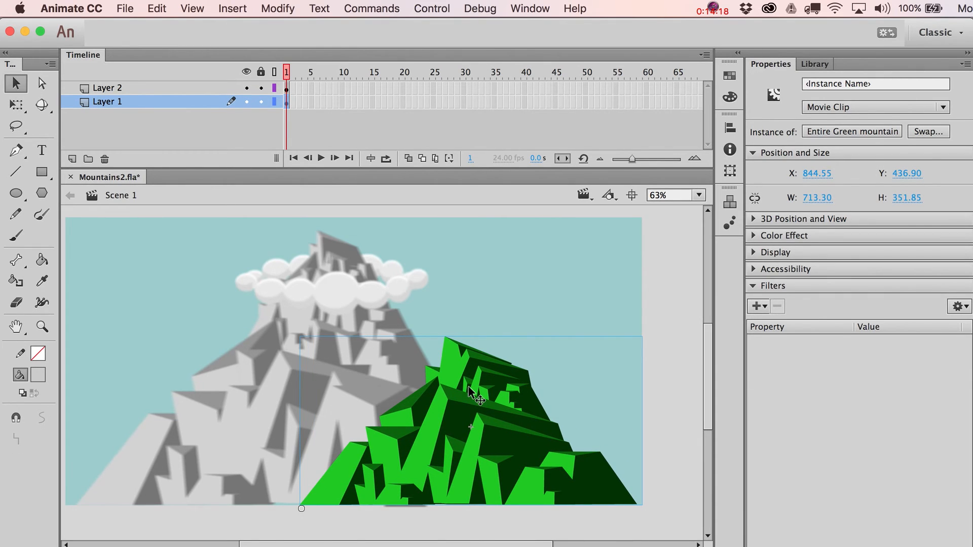
Step: Inside the Entire Green mountain symbol, copy all the pieces and paste them in place on a new layer, Layer 2
double_click(469, 388)
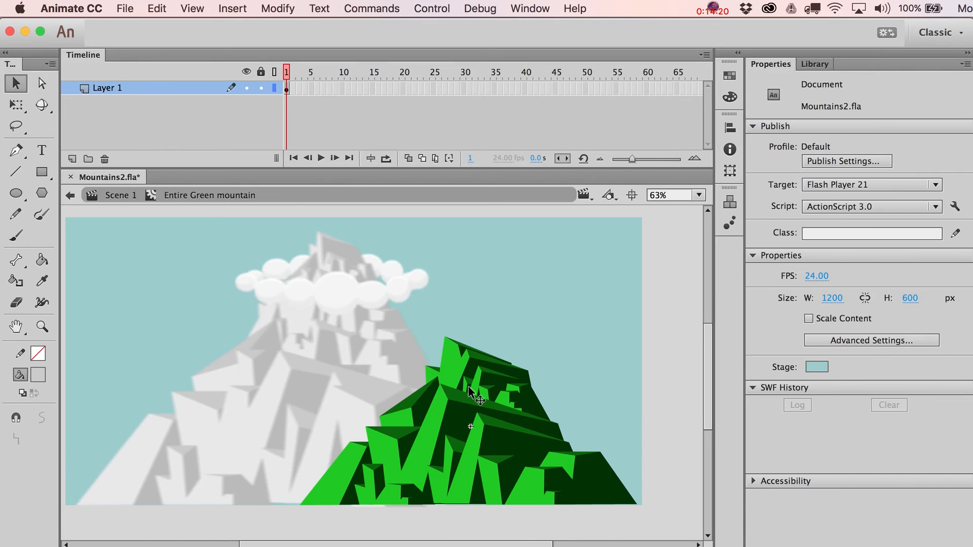
key(super+a)
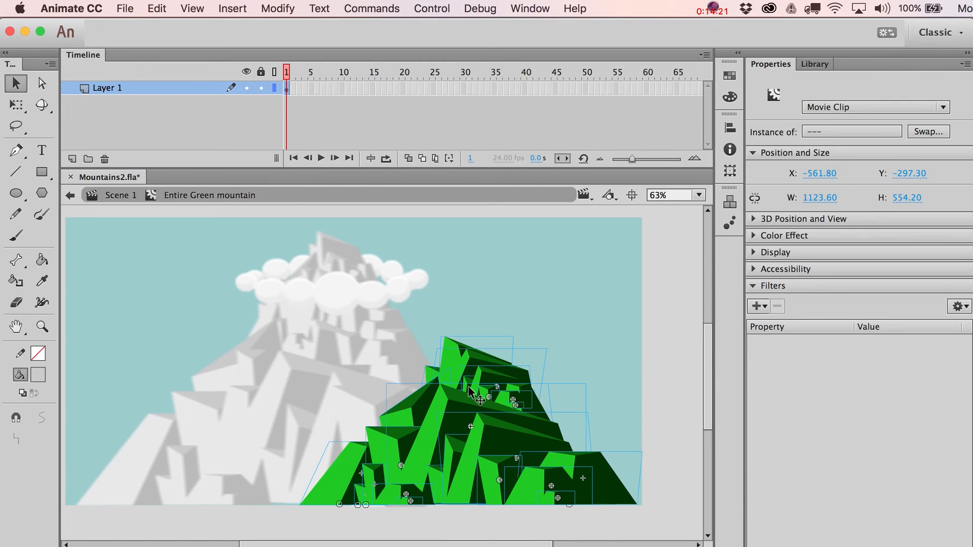
click(165, 5)
click(185, 175)
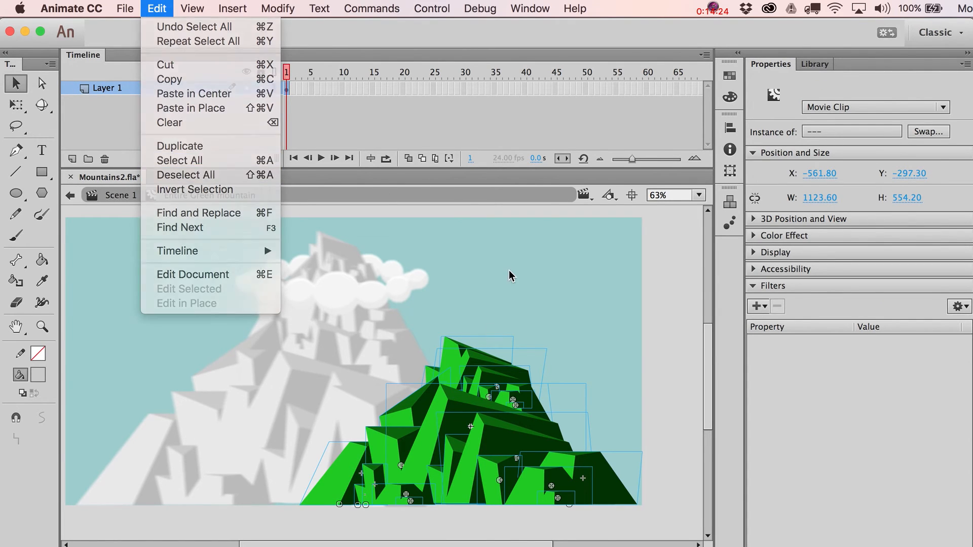
click(73, 159)
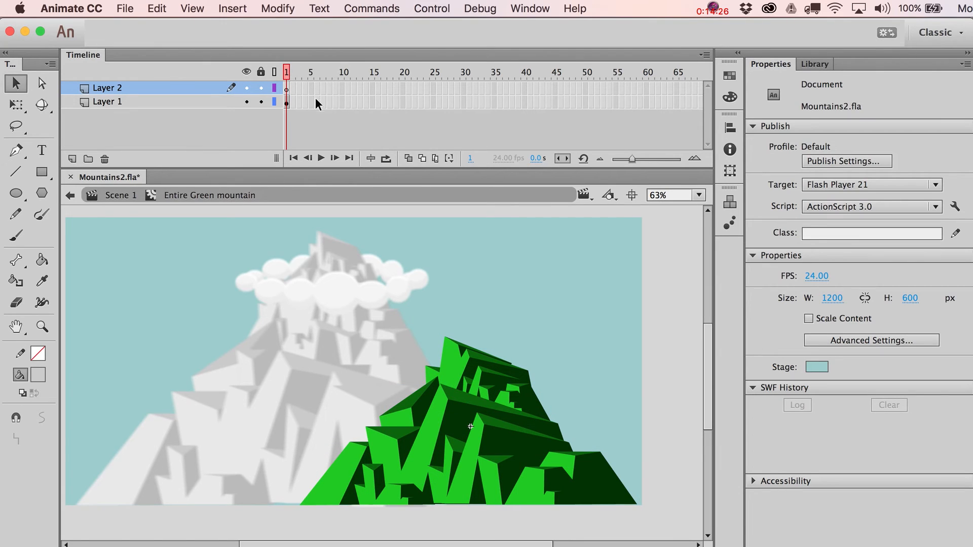
click(288, 88)
key(super+a)
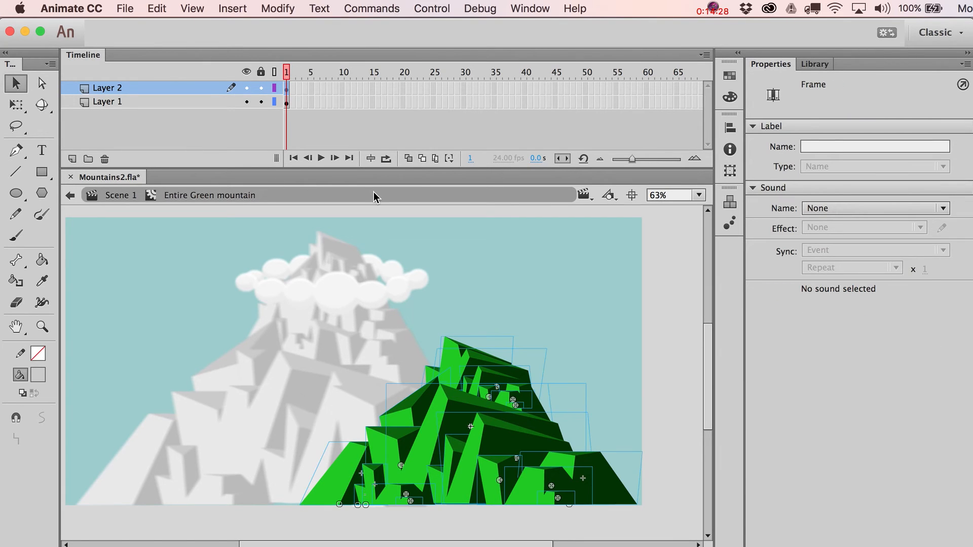
click(246, 88)
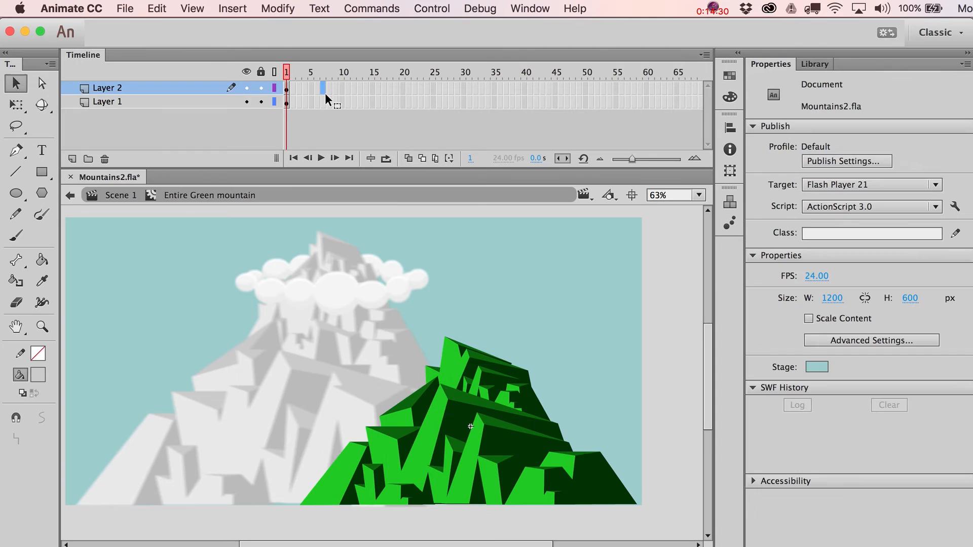
click(246, 88)
click(247, 101)
click(246, 102)
Step: Break apart the duplicated mountain pieces on Layer 2 into raw shapes
click(287, 89)
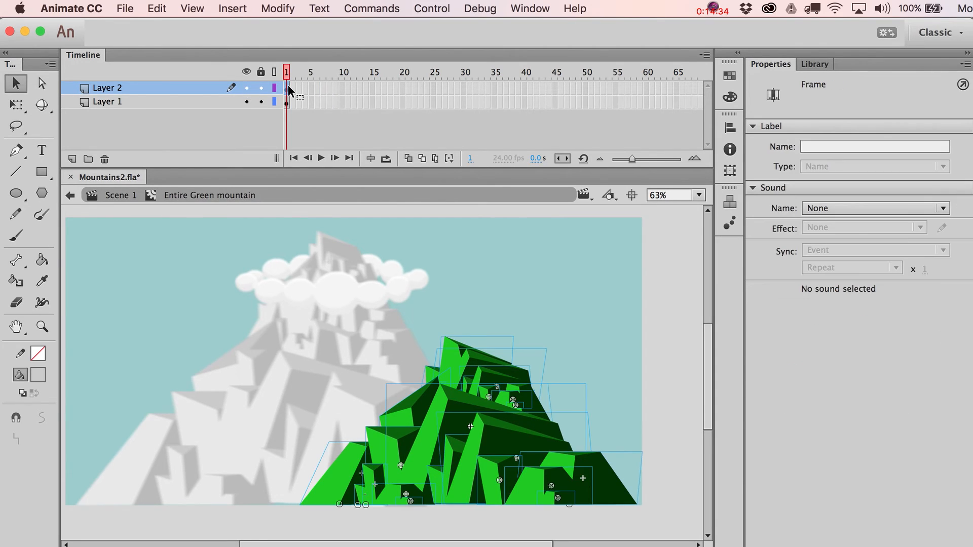
key(super+b)
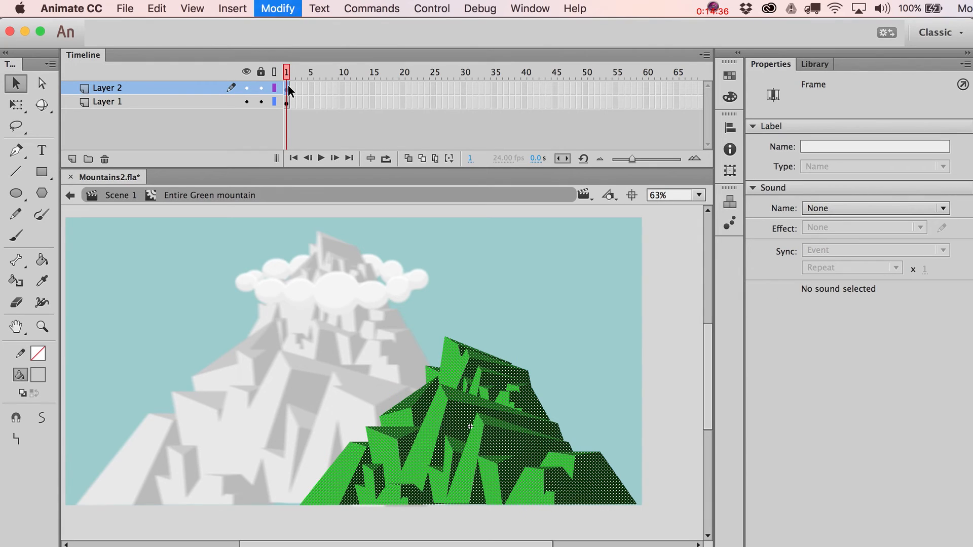
click(283, 7)
mouse_move(299, 101)
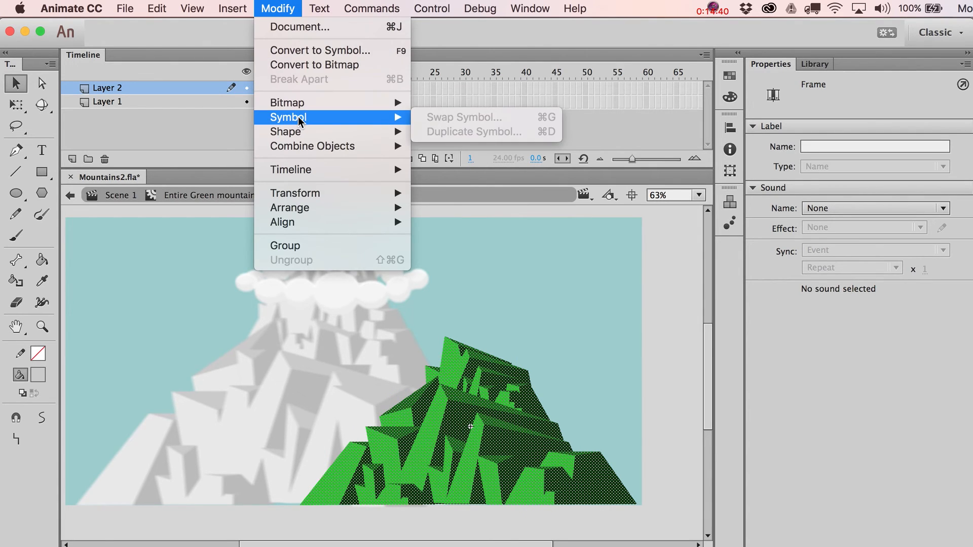
mouse_move(297, 129)
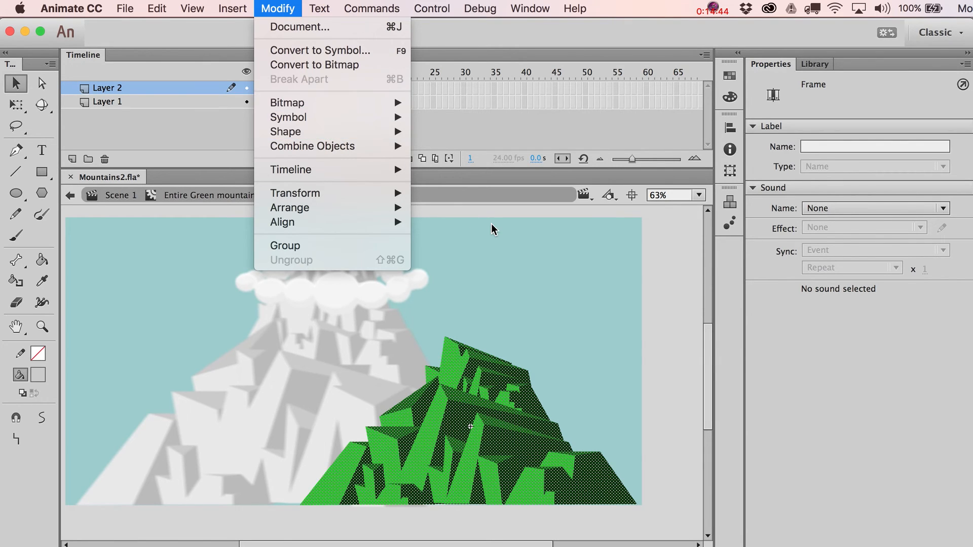
click(524, 320)
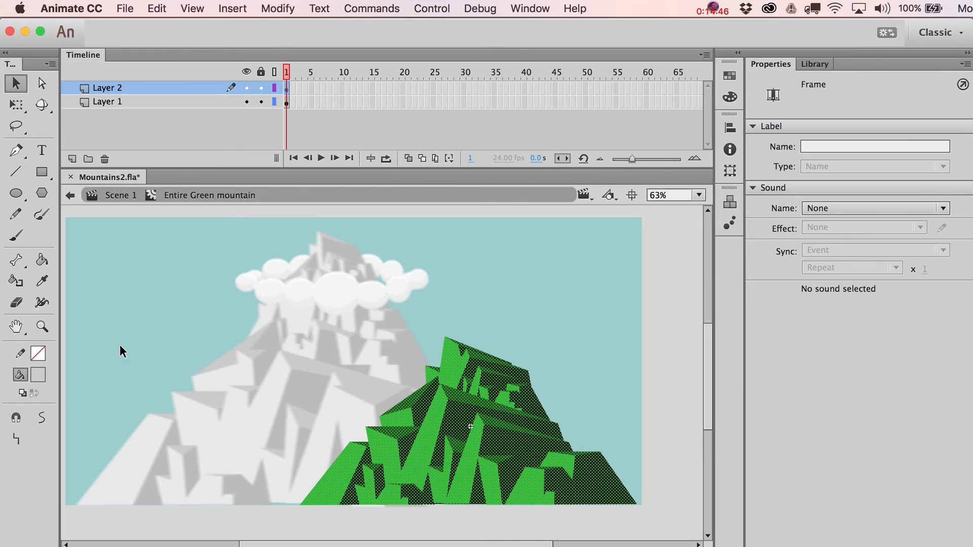
Step: Fill the broken-apart Layer 2 shapes with solid dark blue, #333399, to form one silhouette
click(40, 374)
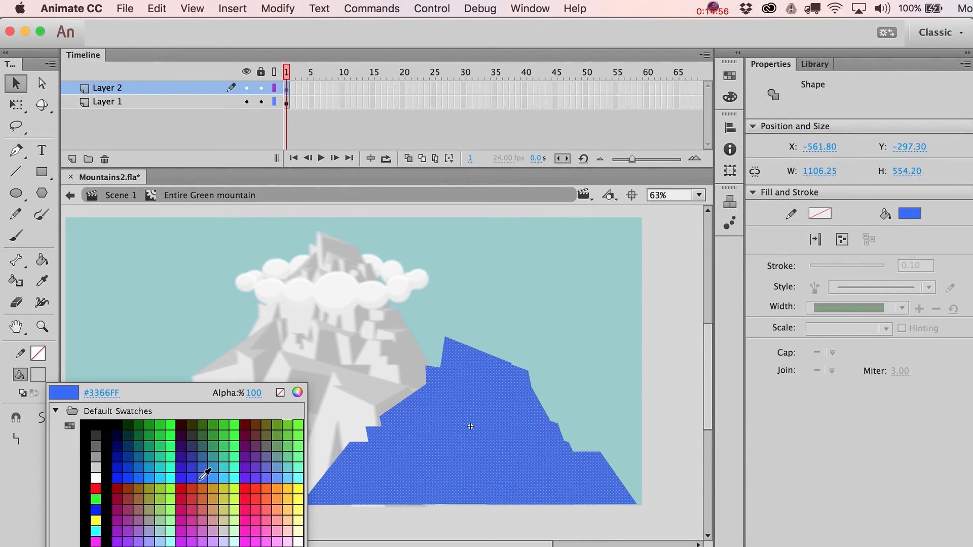
click(197, 453)
click(342, 248)
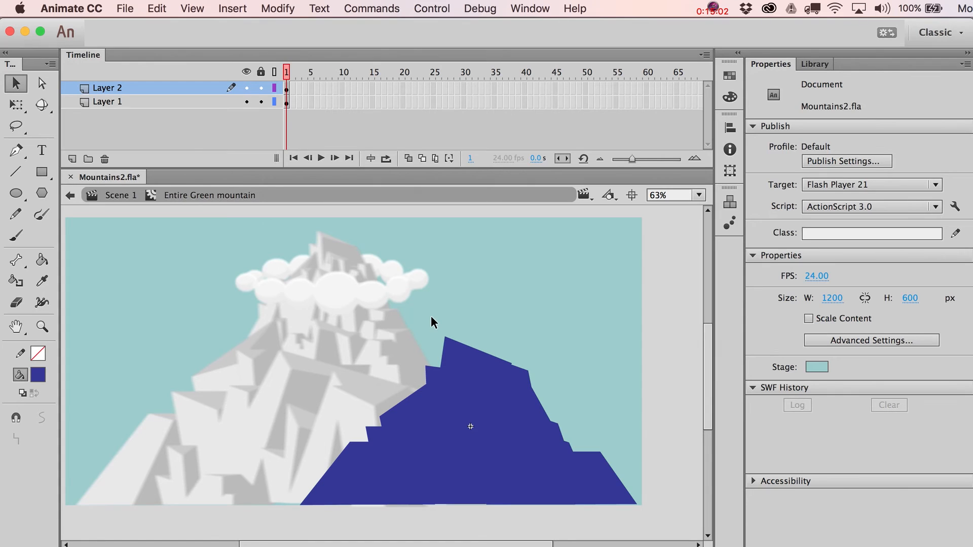
Step: Sample the sky background's colour as the current fill colour with nothing selected
click(467, 384)
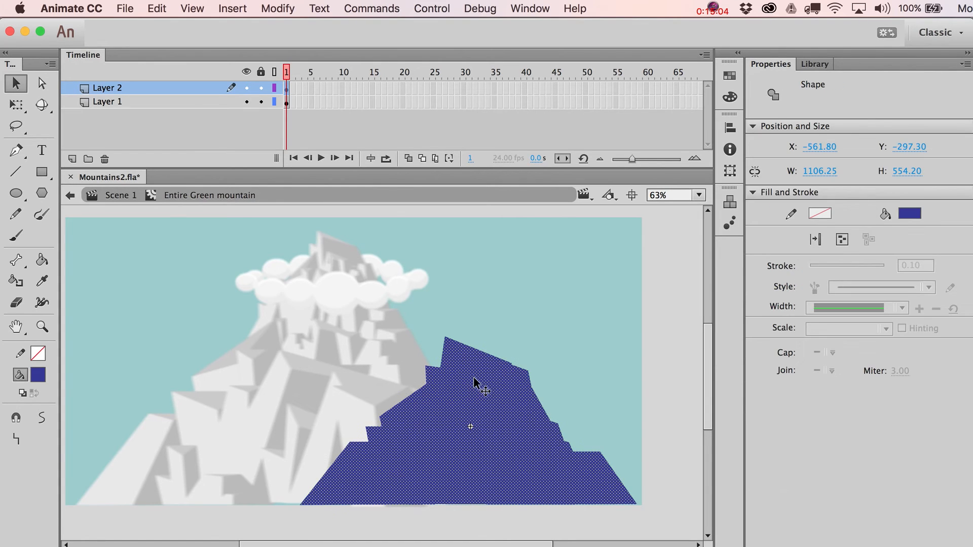
click(737, 104)
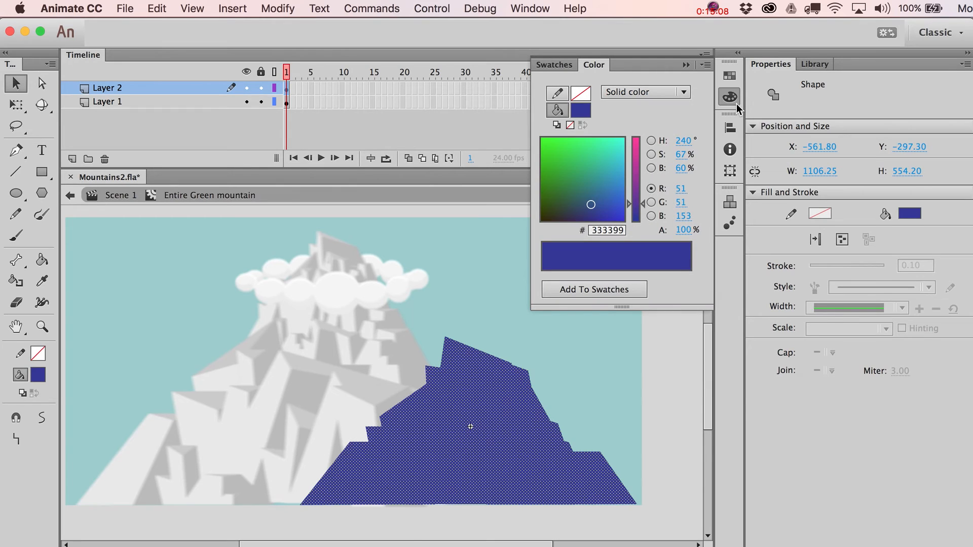
click(418, 244)
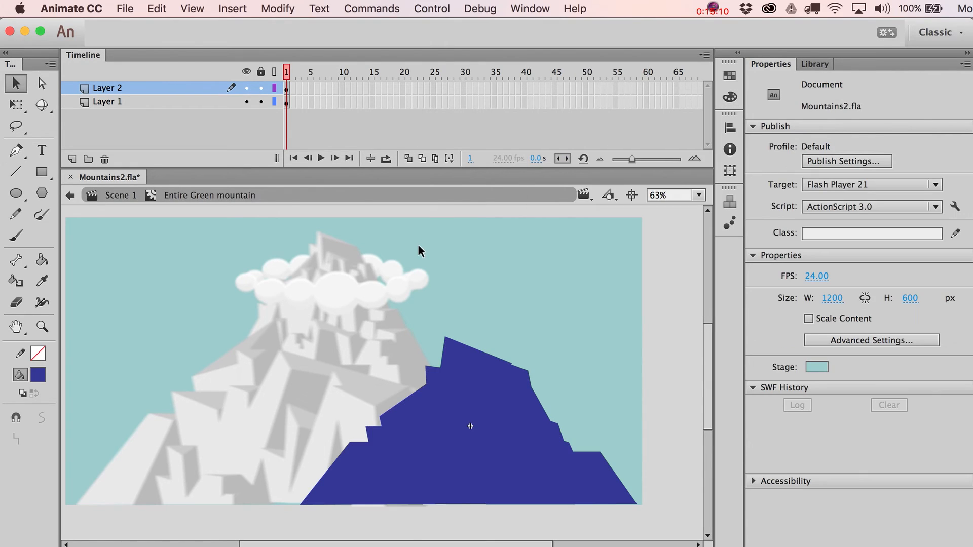
click(38, 375)
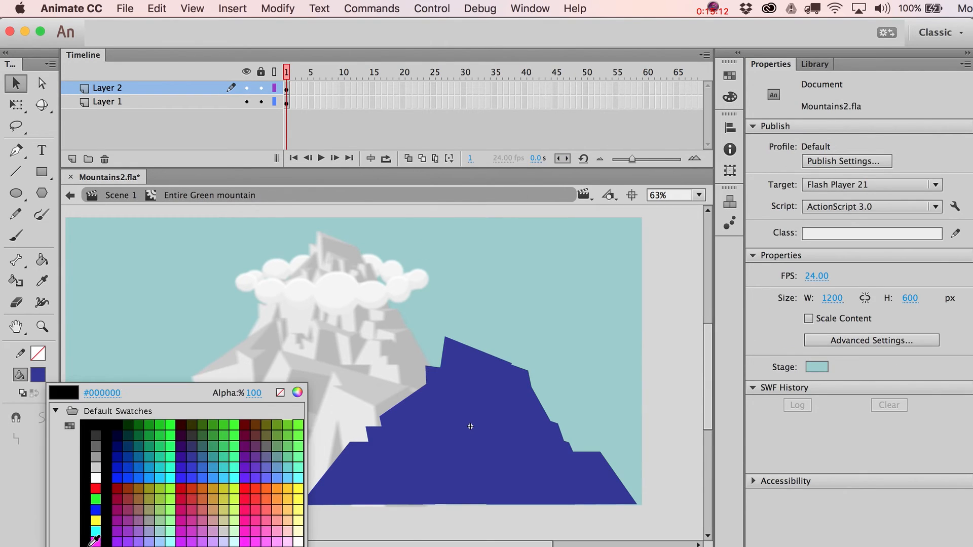
click(485, 317)
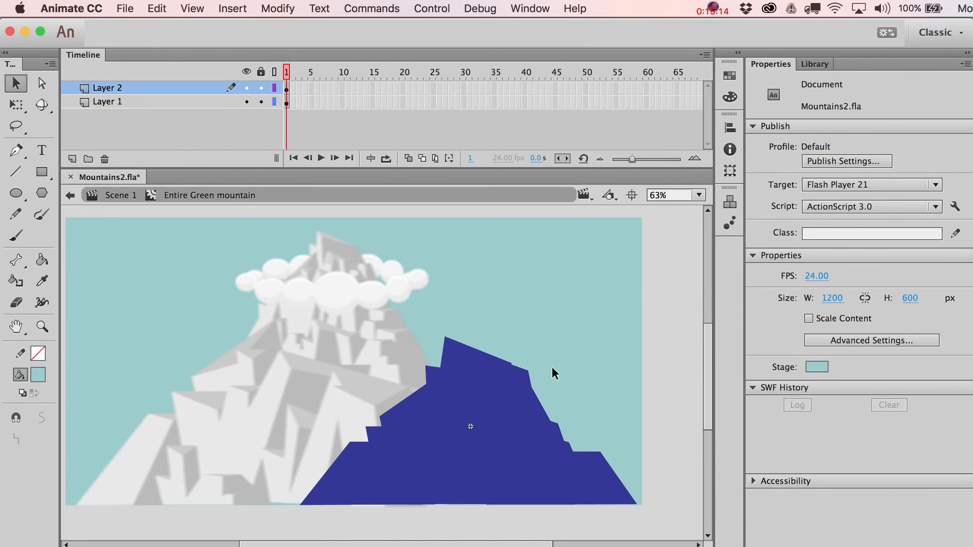
Step: Fill the Layer 2 silhouette with a linear gradient from opaque white to white at 0% alpha
click(499, 421)
click(730, 97)
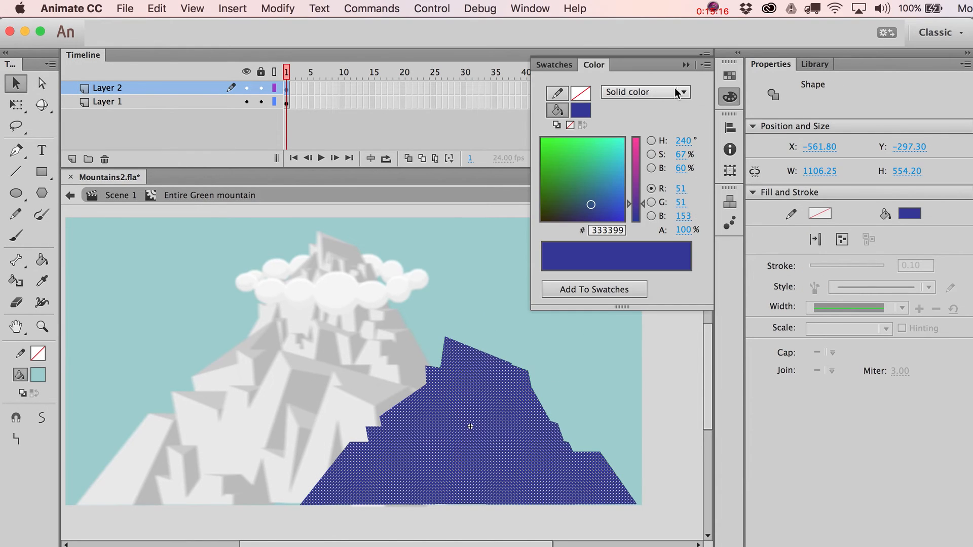
click(658, 93)
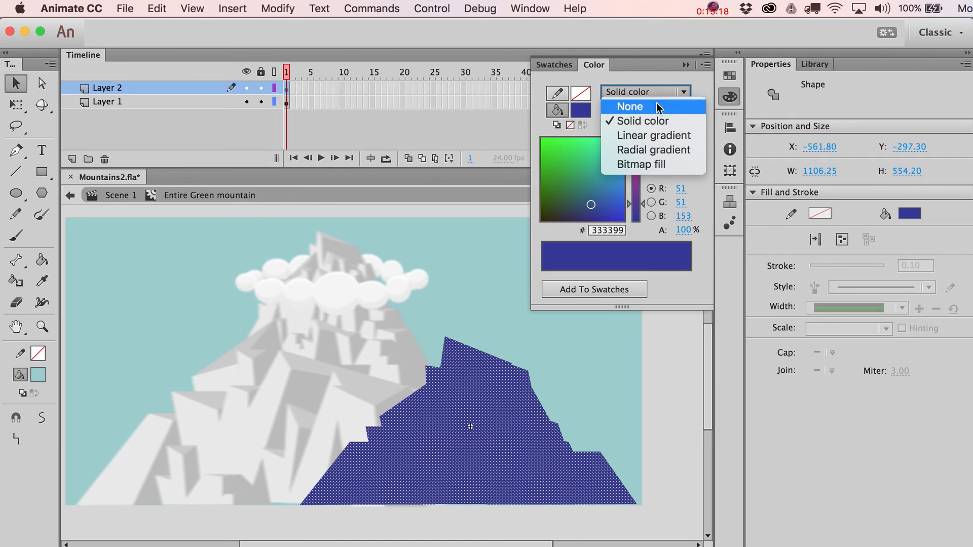
click(649, 135)
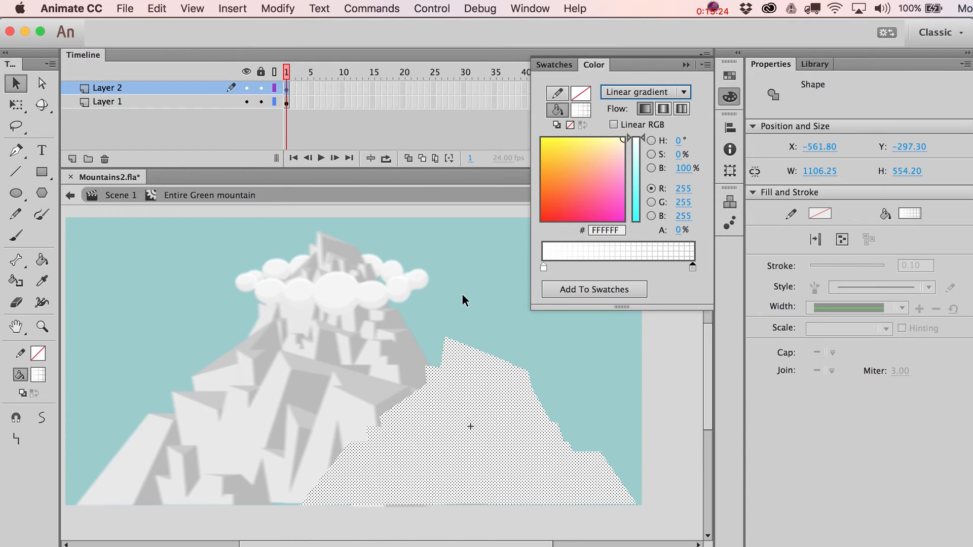
click(543, 267)
click(693, 267)
double_click(692, 267)
click(743, 369)
click(516, 304)
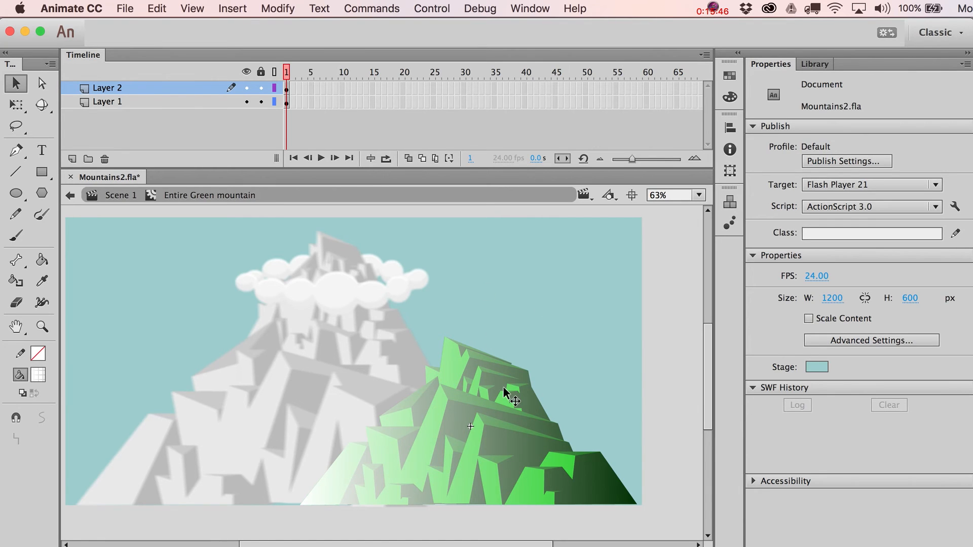
Step: Rotate and narrow the Layer 2 fog gradient so its white fades vertically from the green mountain's peak downward
key(f)
key(v)
click(10, 105)
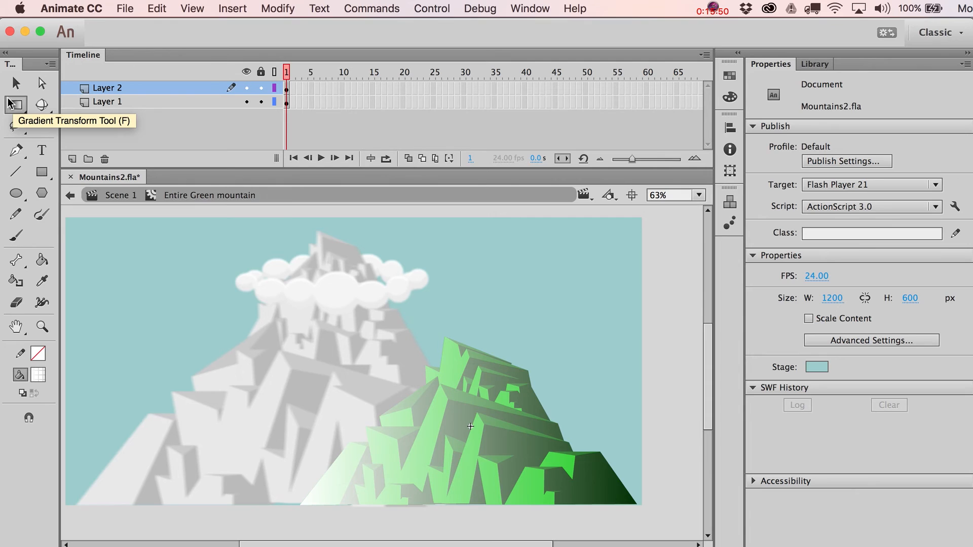
click(538, 465)
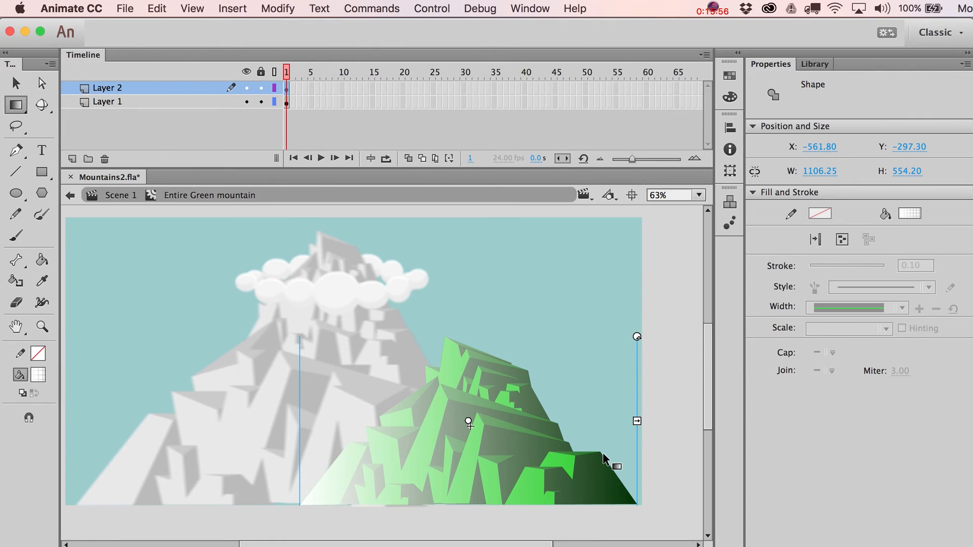
drag(637, 420, 597, 421)
drag(597, 336, 532, 515)
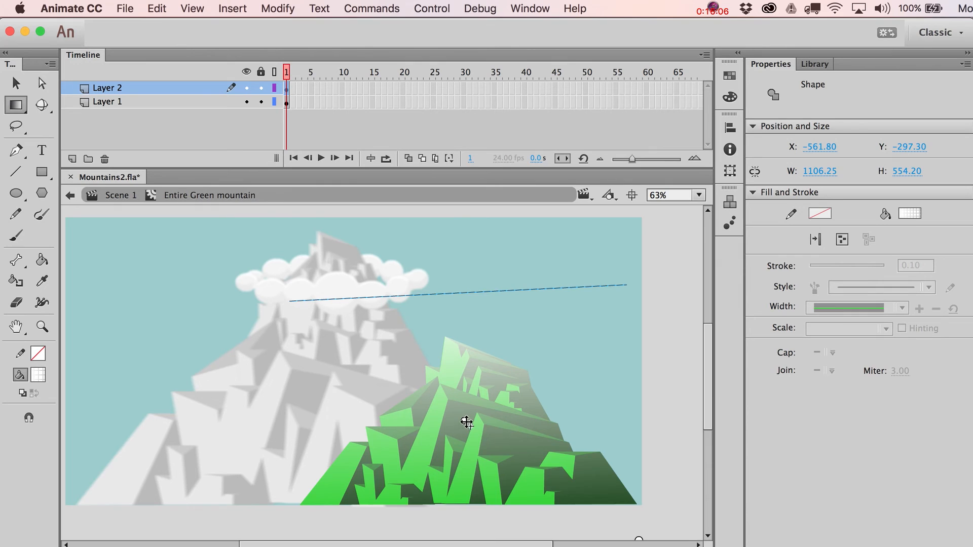
Step: Reposition the vertical fog gradient around the green mountain's middle, stretch it past the base, and return to Scene 1
drag(463, 421, 461, 353)
drag(463, 480, 462, 413)
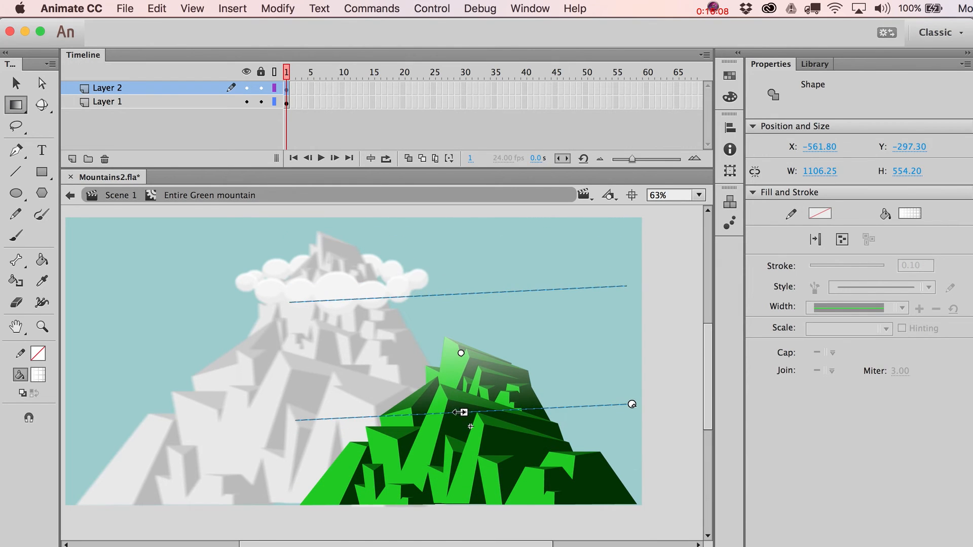
drag(463, 356, 464, 409)
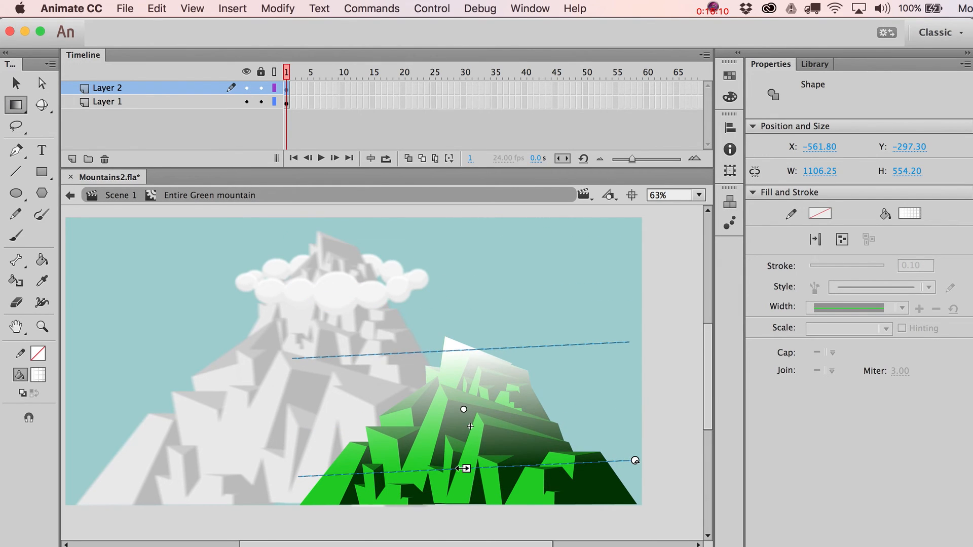
drag(463, 467, 466, 531)
key(v)
double_click(659, 304)
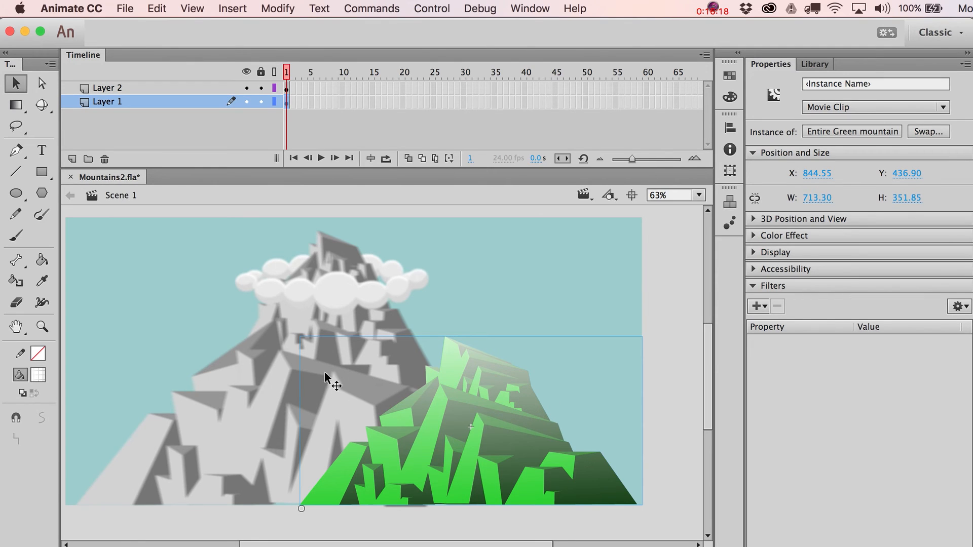
Step: Angle the green mountain's fog gradient diagonally so white fades from its lower-left base toward the right, and return to Scene 1
double_click(503, 427)
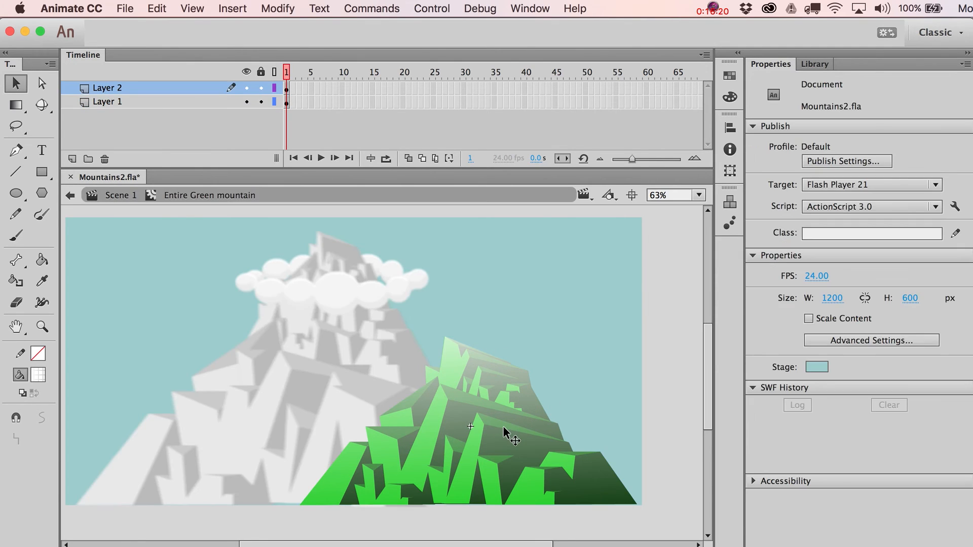
key(f)
click(499, 428)
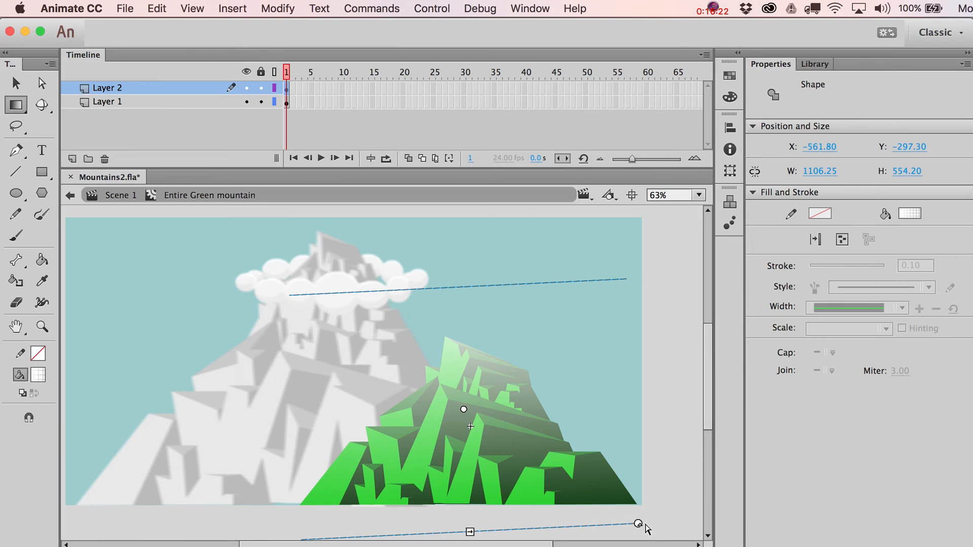
mouse_move(638, 523)
mouse_down()
mouse_move(630, 374)
mouse_move(523, 329)
mouse_move(531, 369)
mouse_up()
drag(568, 492, 574, 494)
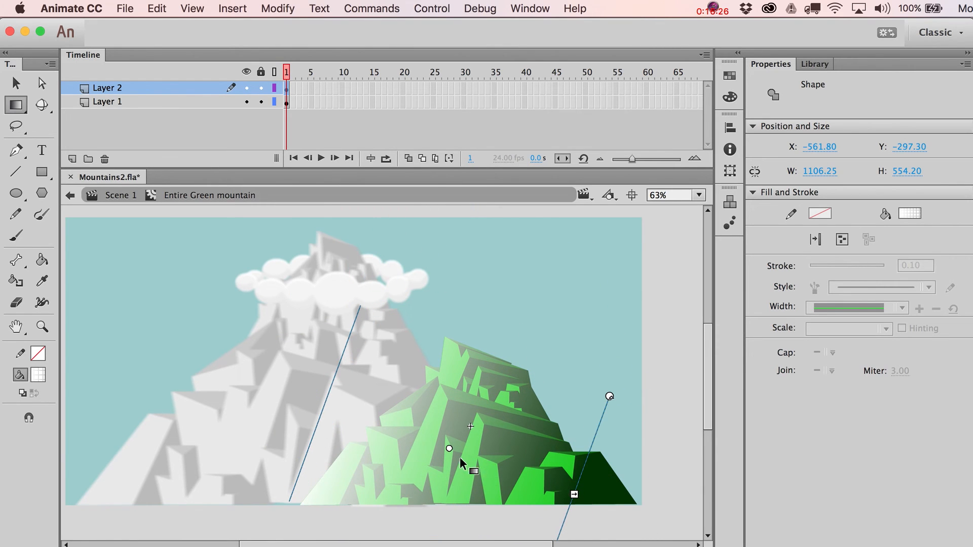
mouse_move(449, 448)
mouse_down()
mouse_move(452, 428)
mouse_move(447, 447)
mouse_up()
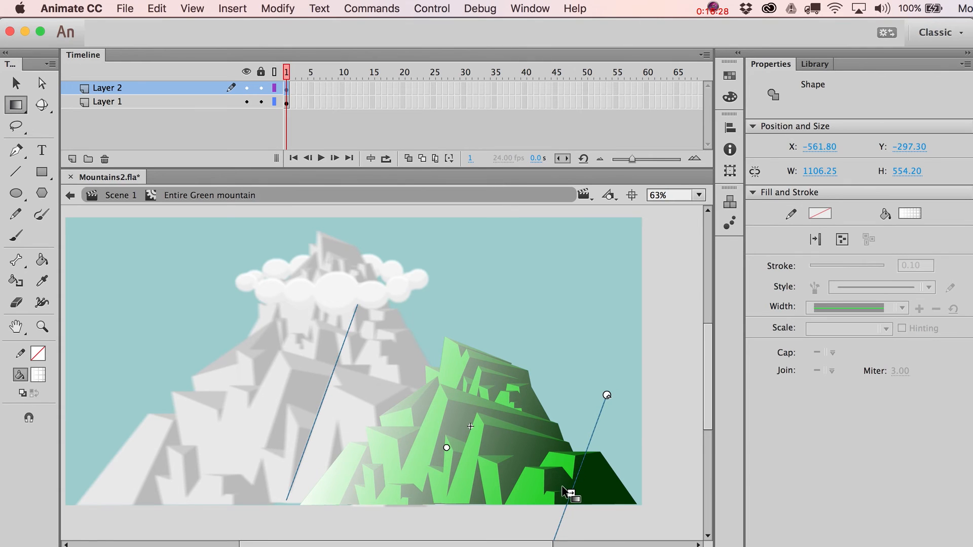
key(v)
double_click(613, 296)
click(612, 291)
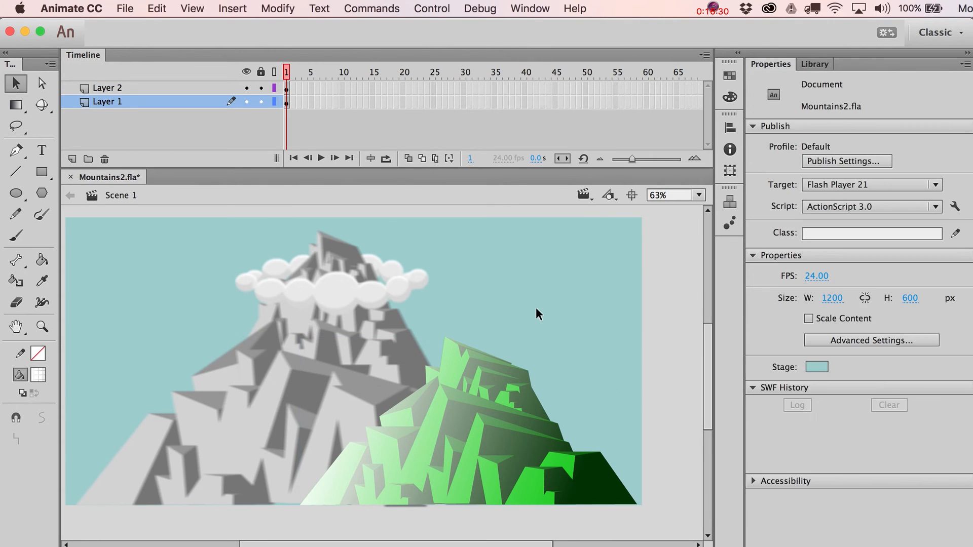
Step: Apply a white Tint colour effect of 18% to the grey mountain instance
click(338, 356)
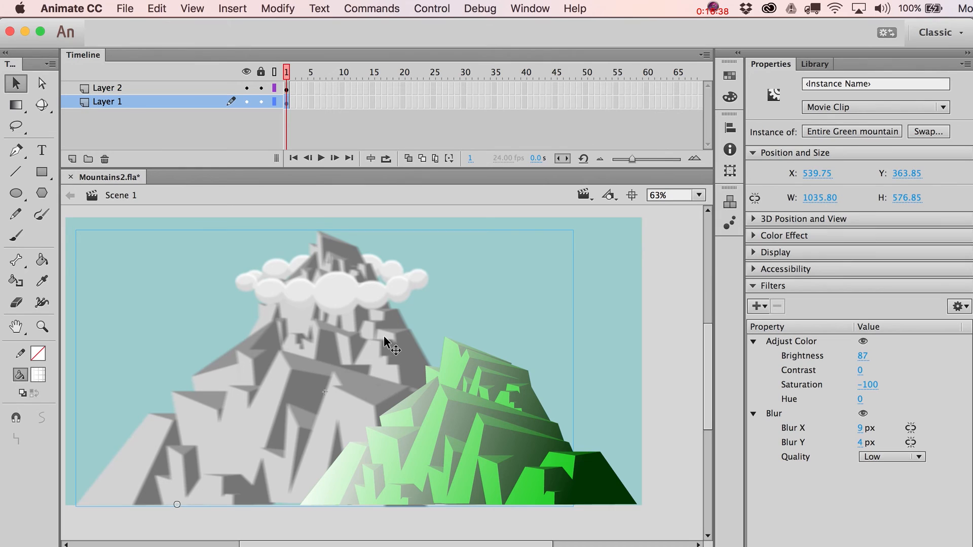
click(780, 235)
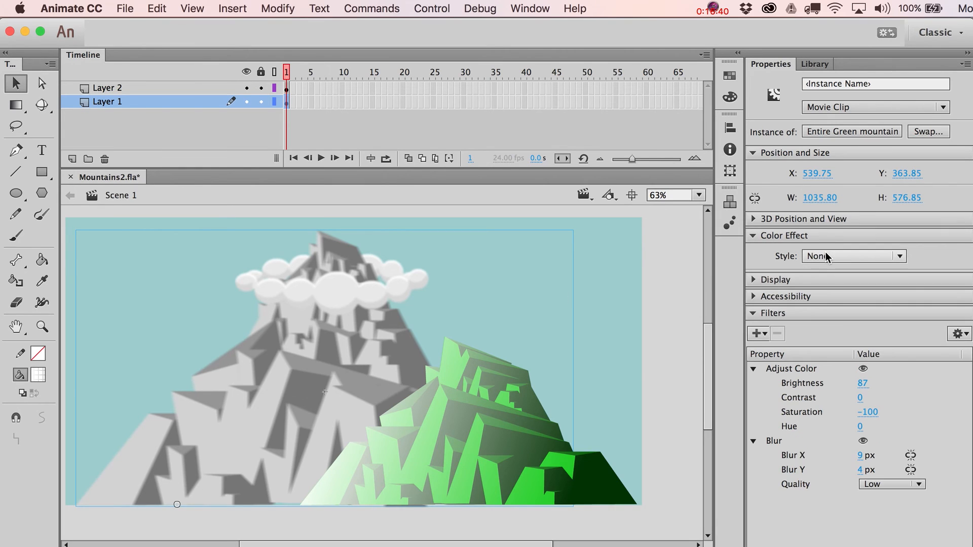
click(826, 256)
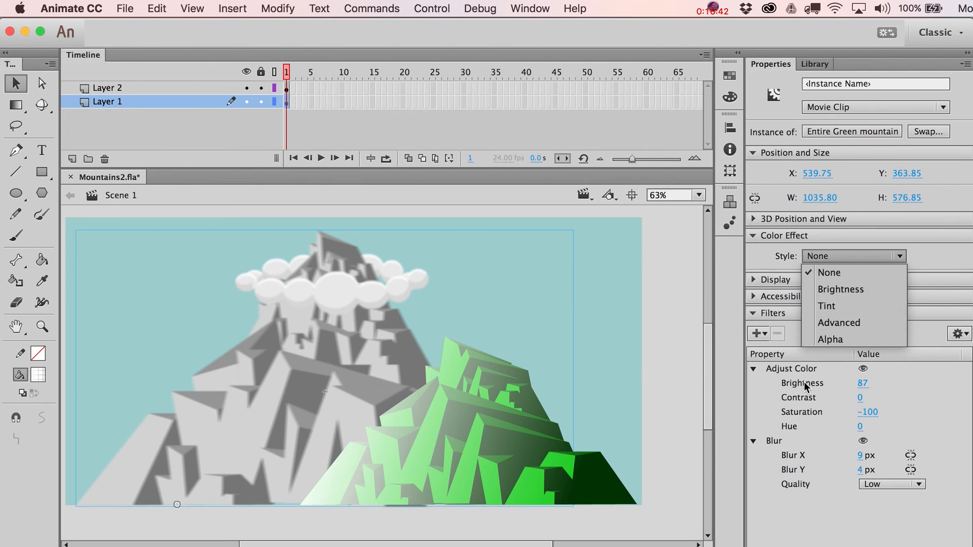
click(846, 304)
drag(864, 280, 826, 272)
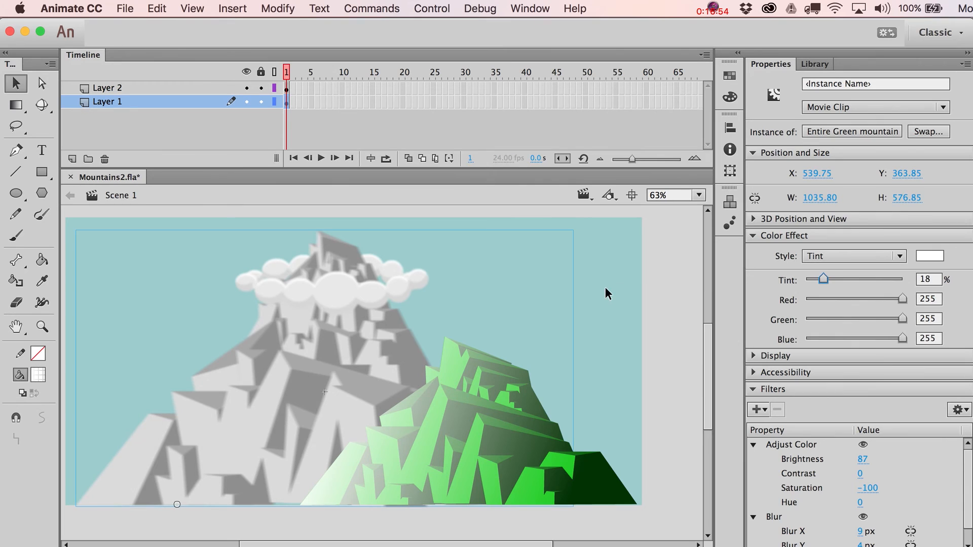
click(652, 292)
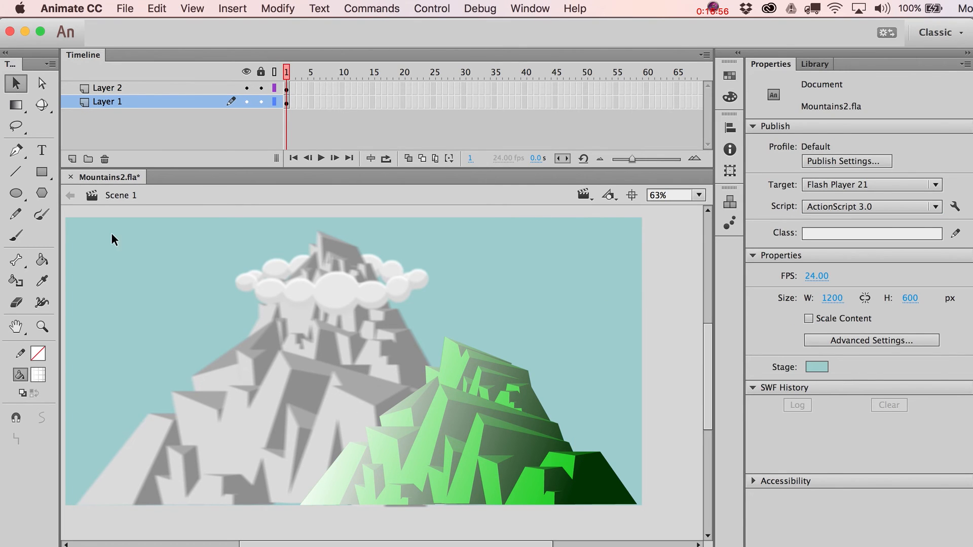
Step: Move the green mountain instance from Layer 1, in place, onto a new layer at the top of the layer stack
click(42, 173)
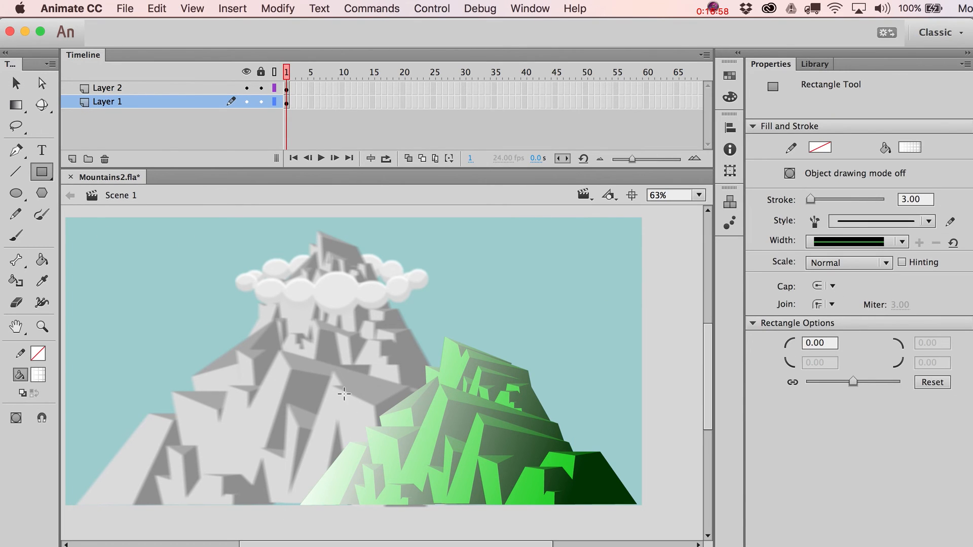
click(73, 159)
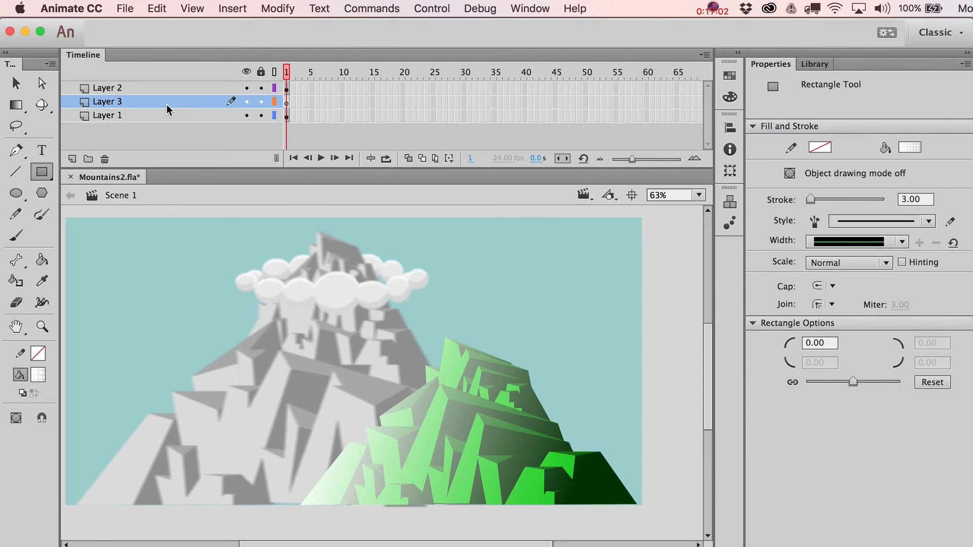
drag(168, 107, 167, 84)
key(v)
click(460, 424)
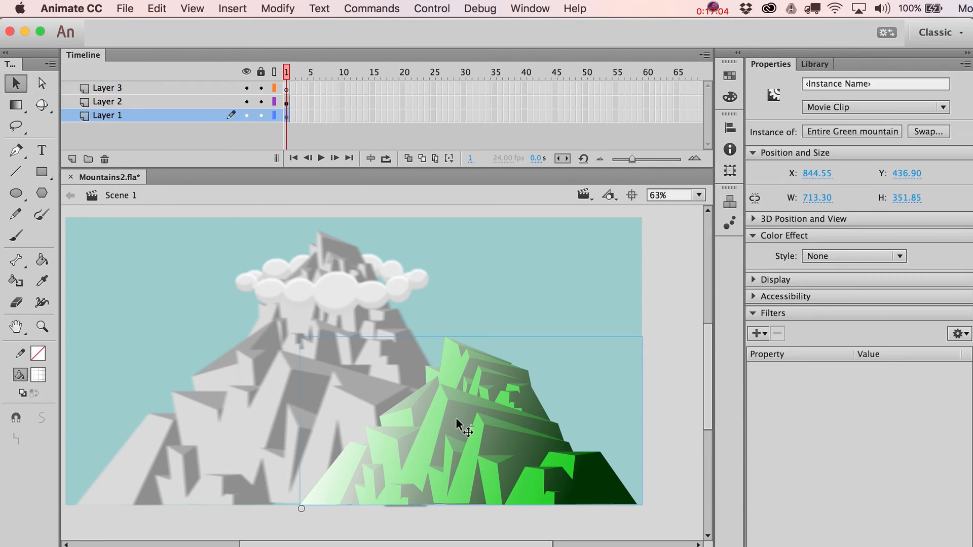
key(Delete)
click(288, 89)
key(ctrl+shift+v)
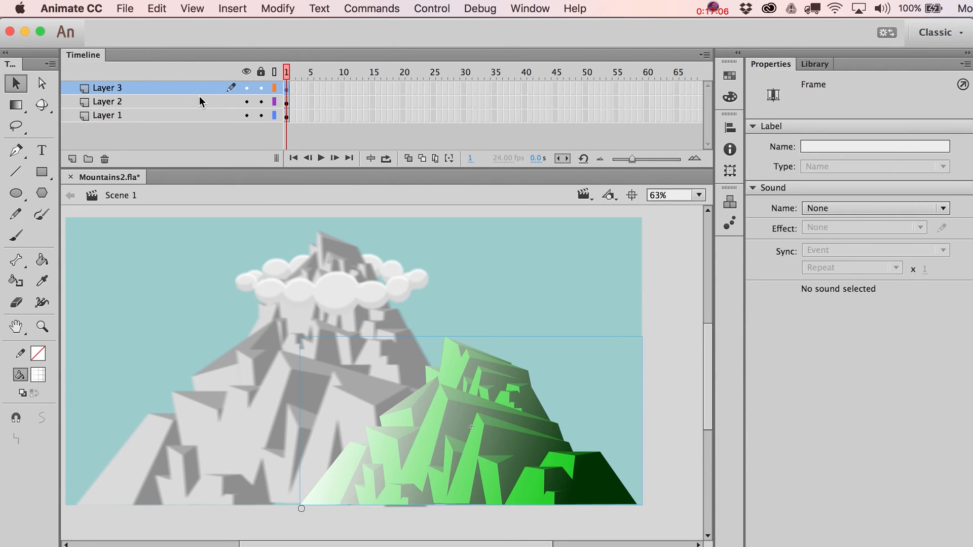
Step: Rename the green mountain's new layer as green mountain
double_click(124, 90)
text(green)
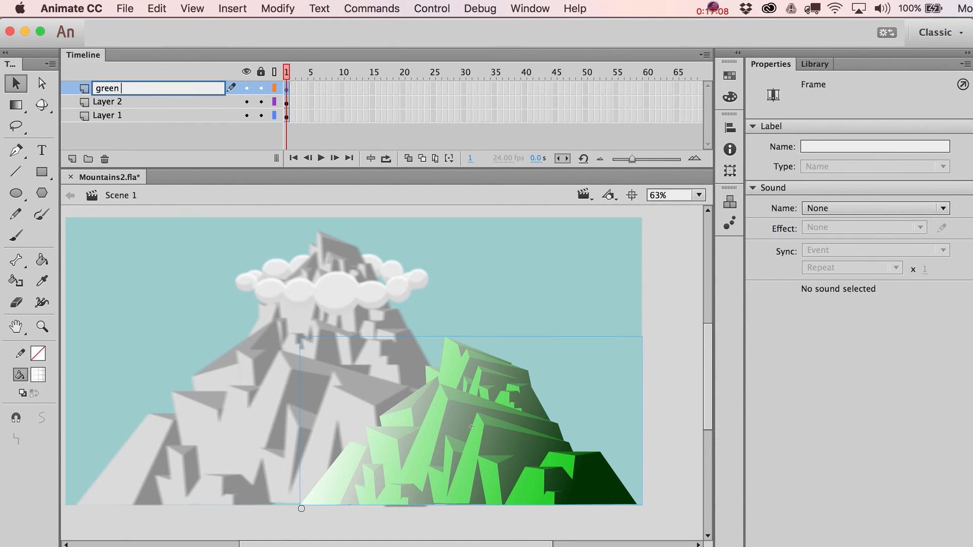
text( mountain)
key(Return)
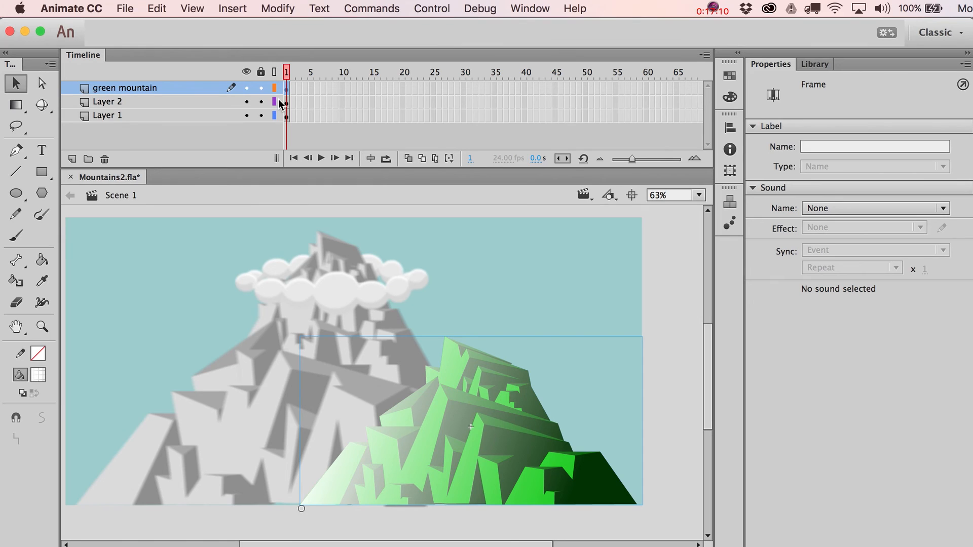
Step: Add a new layer between the green mountain layer and Layer 2, and check what Layer 1 contains
click(185, 103)
click(72, 158)
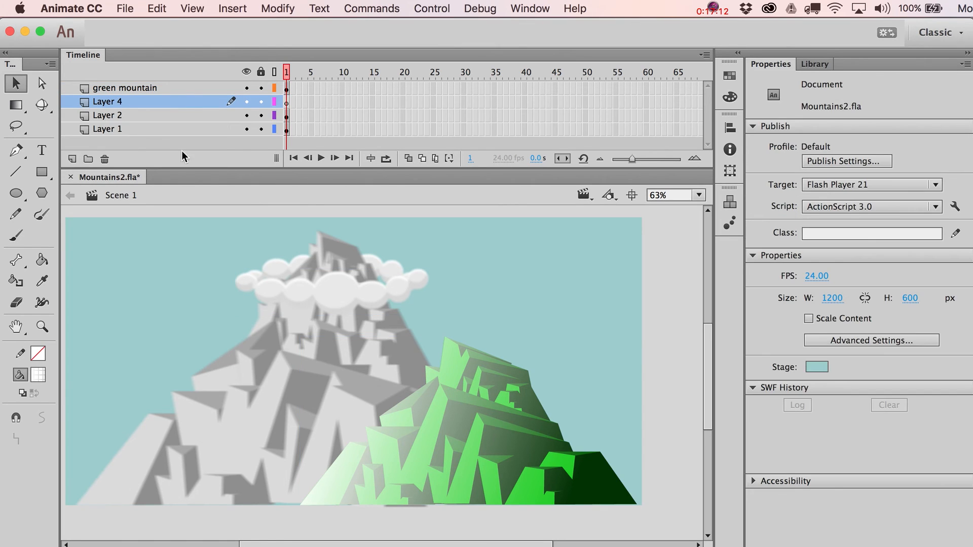
click(284, 132)
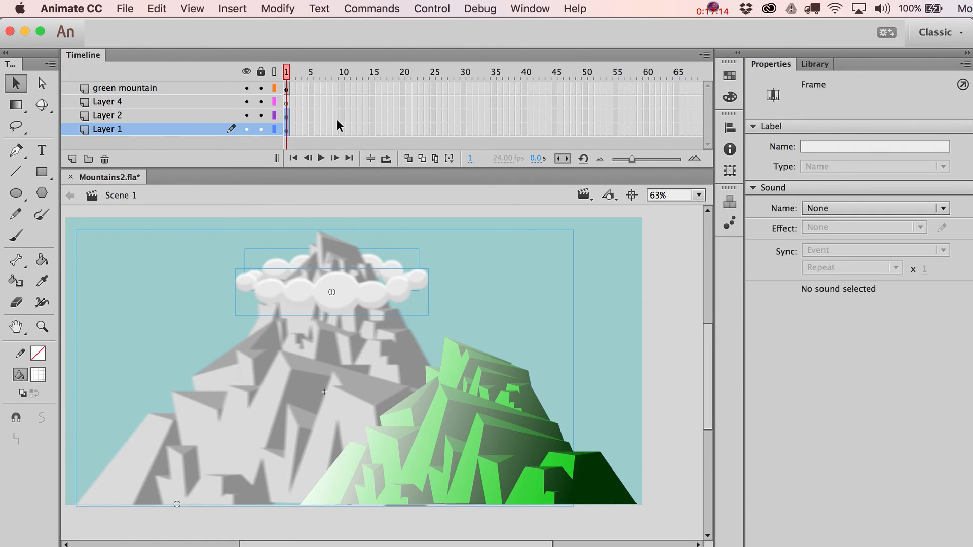
click(608, 302)
click(278, 264)
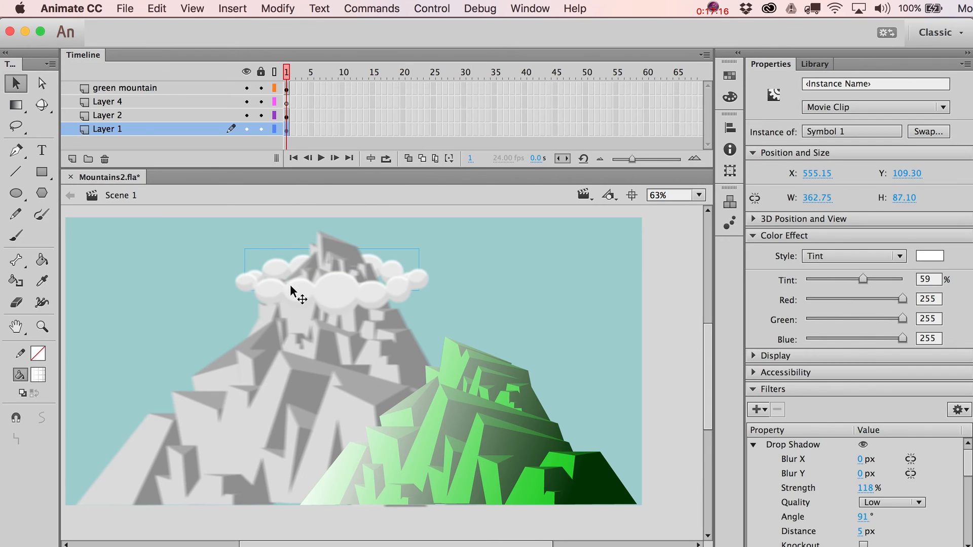
Step: Draw a strokeless white-to-transparent gradient rectangle, about 1254 by 434 px, over the lower scene on Layer 4
click(286, 103)
click(43, 171)
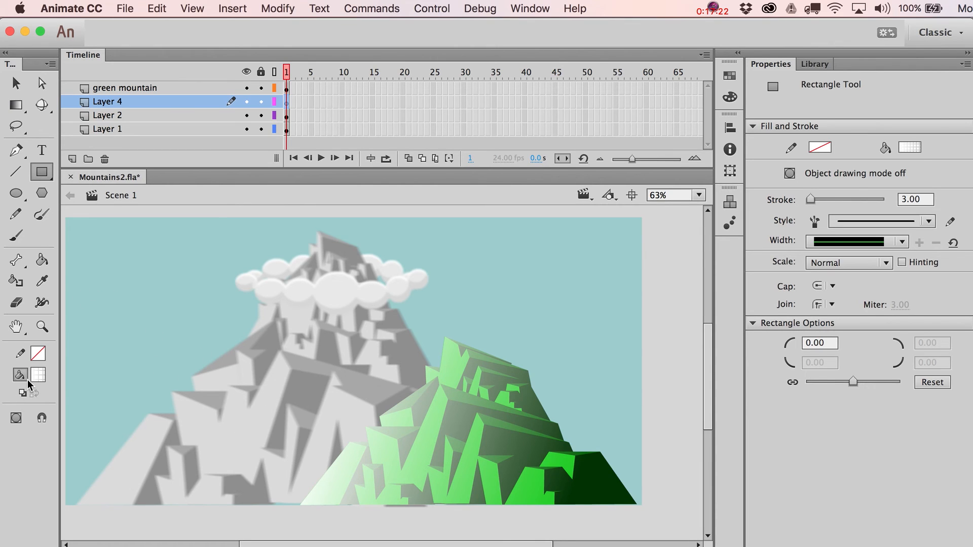
drag(79, 295, 682, 508)
Step: Rotate the Layer 4 rectangle's gradient so white lies toward the ground, and shorten its fade
key(f)
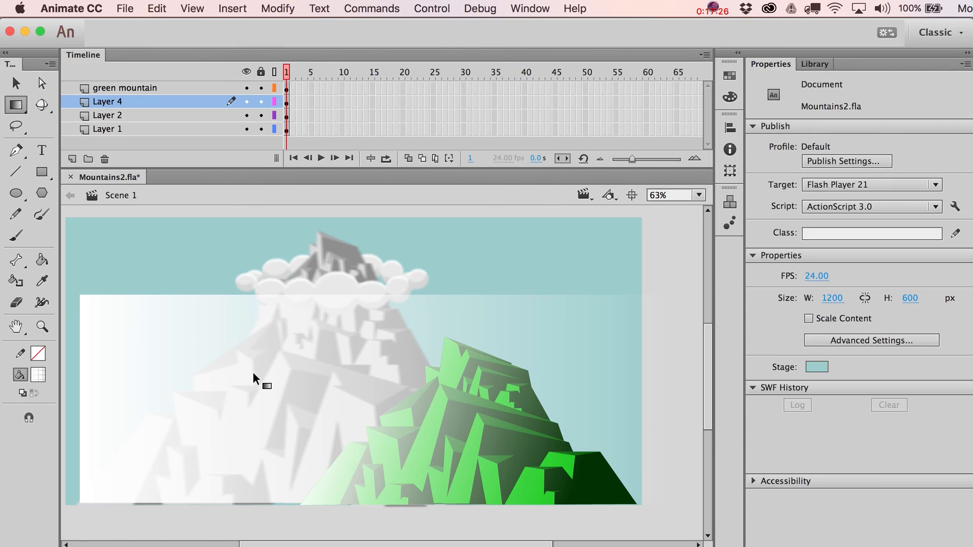
click(253, 372)
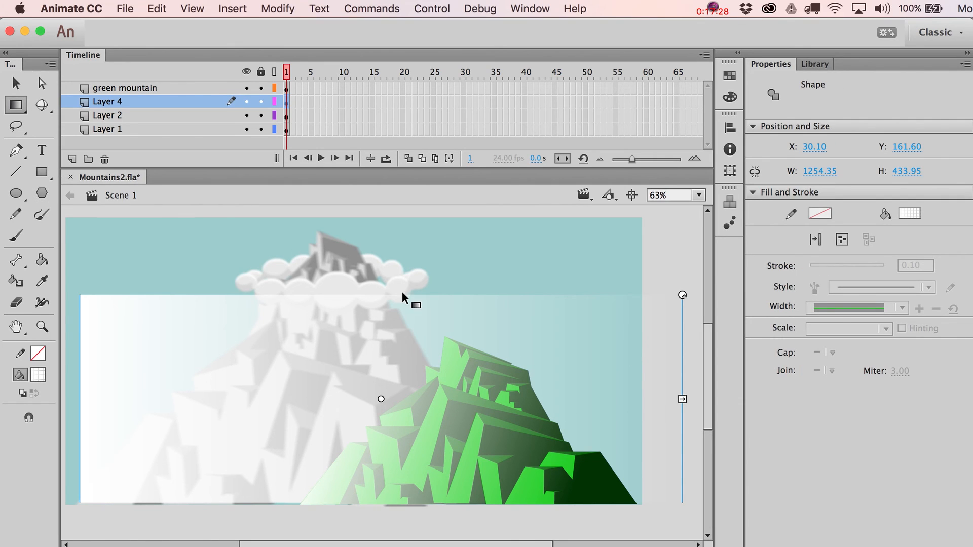
drag(682, 295, 271, 244)
key(space)
drag(411, 325, 348, 402)
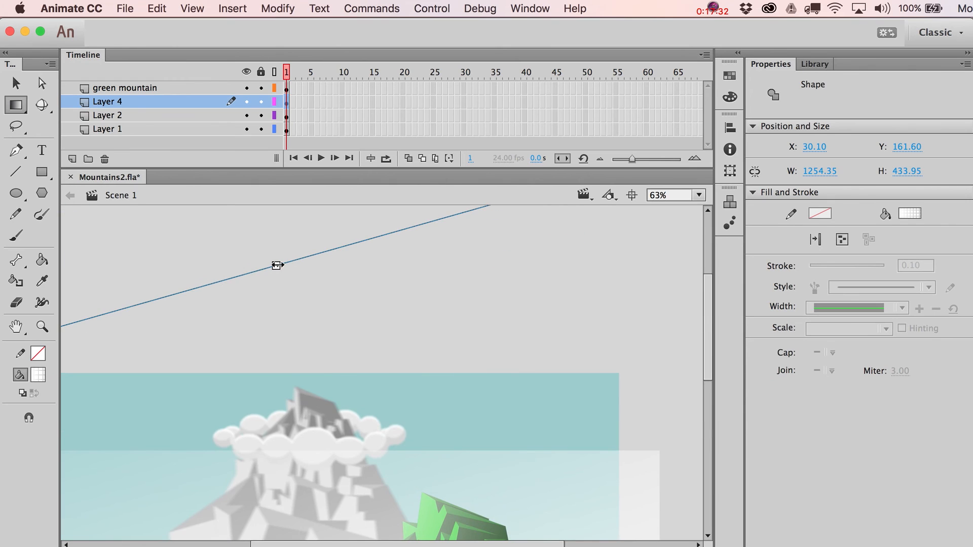
drag(276, 265, 351, 487)
Step: Level the rectangle's gradient to nearly horizontal and shift its centre slightly lower to keep the fog near the mountains' base
key(space)
drag(453, 454, 480, 239)
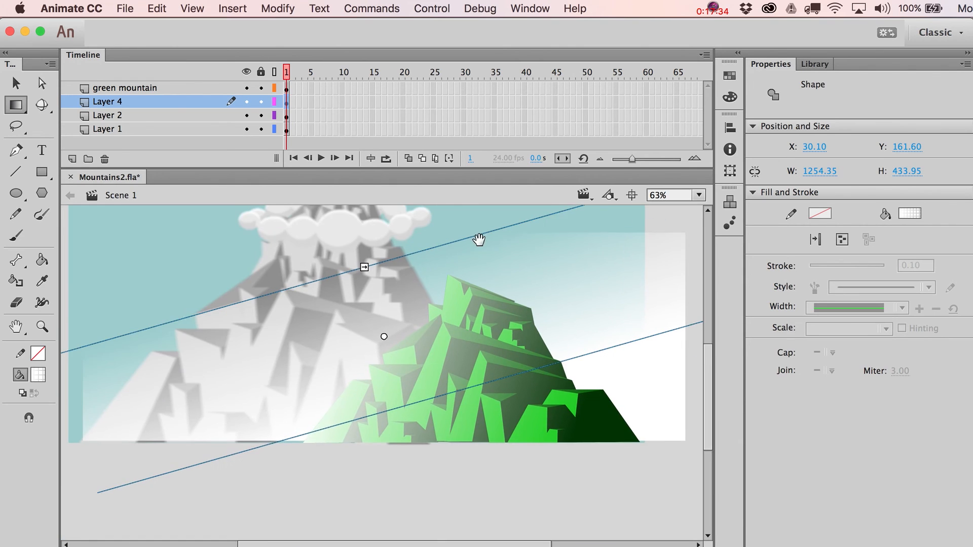
drag(294, 358, 342, 385)
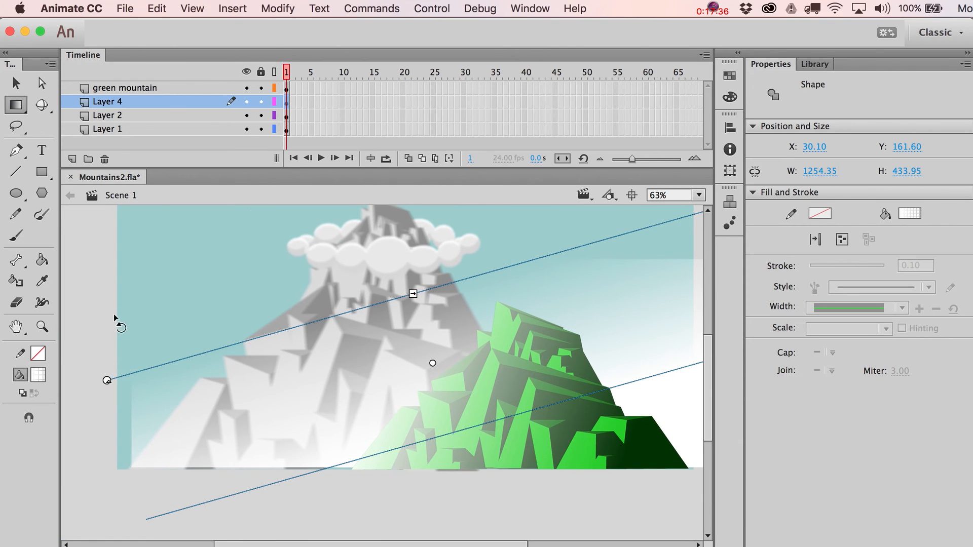
drag(107, 380, 125, 297)
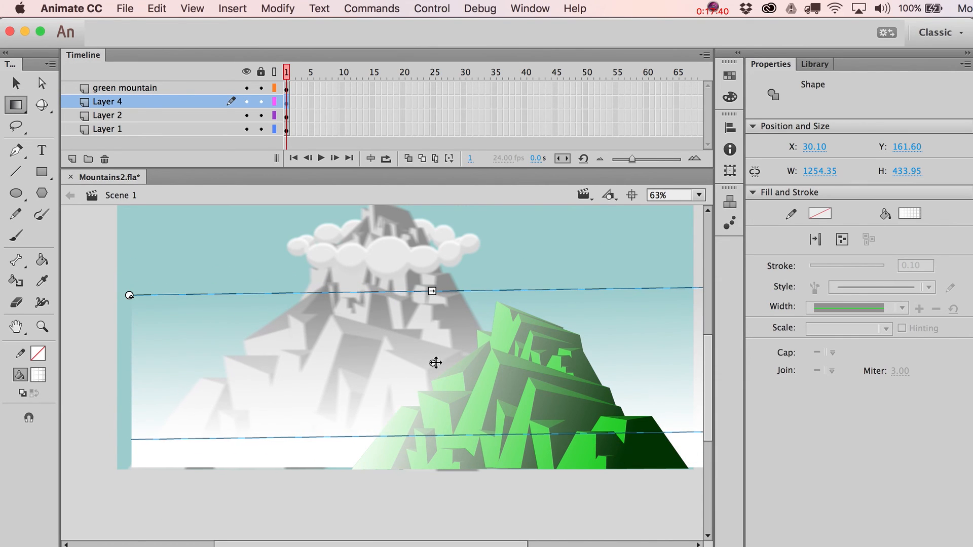
mouse_move(435, 362)
mouse_down()
mouse_move(432, 389)
mouse_move(433, 380)
mouse_up()
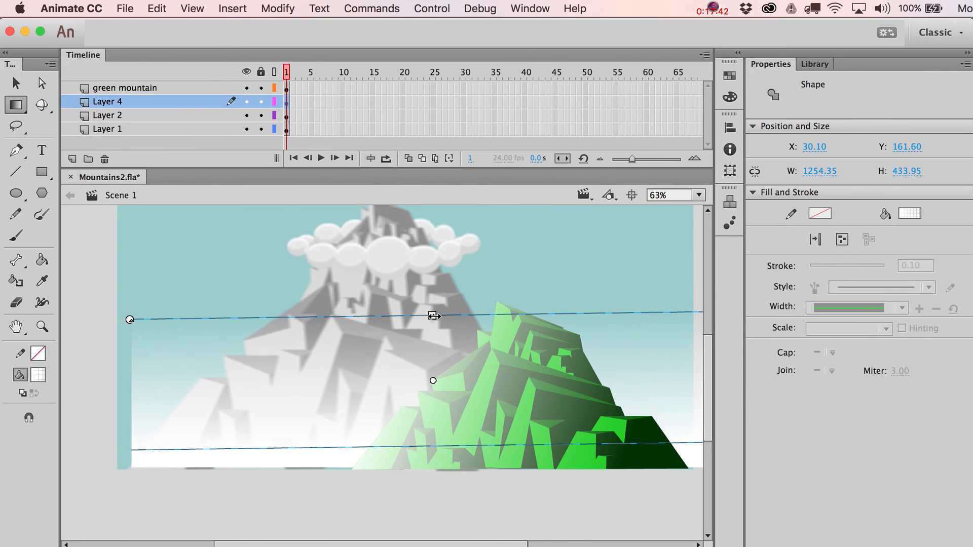
Step: Convert the Layer 4 fog rectangle into a movie clip symbol
key(v)
click(315, 482)
key(space)
drag(309, 483, 290, 502)
click(254, 456)
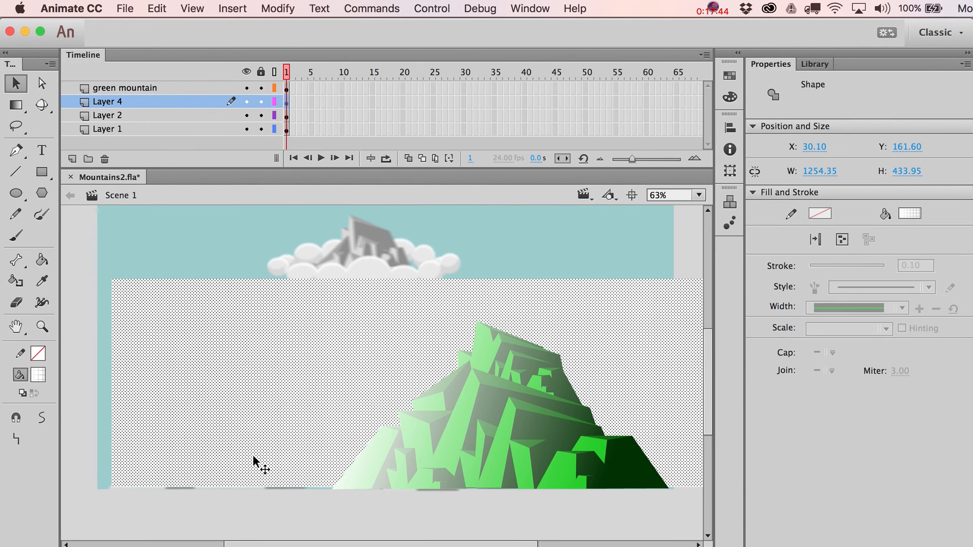
key(F8)
key(Return)
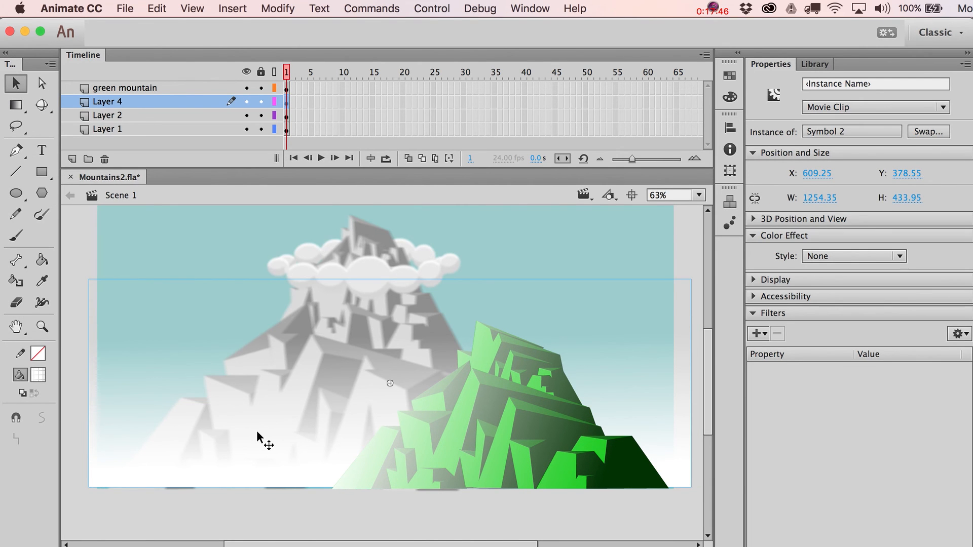
Step: Nudge the Layer 4 fog clip slightly down and to the right, to X 612.45, Y 383.35
key(Down)
key(Down)
key(Down)
key(Right)
key(Right)
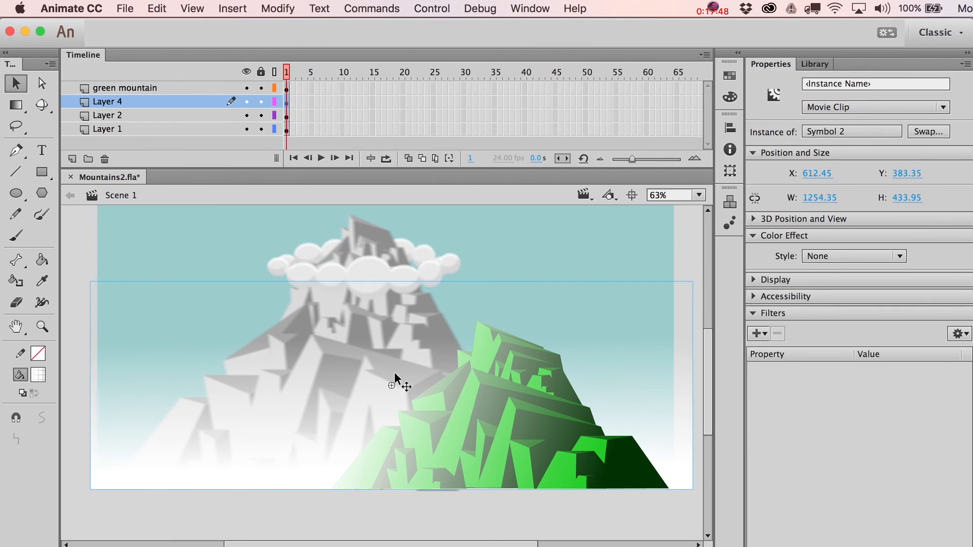
drag(460, 336, 434, 370)
key(super+z)
Step: Place a copy of the fog clip over the top of the scene, at about X 660, Y -64
key(space)
drag(545, 253, 541, 277)
drag(278, 465, 303, 249)
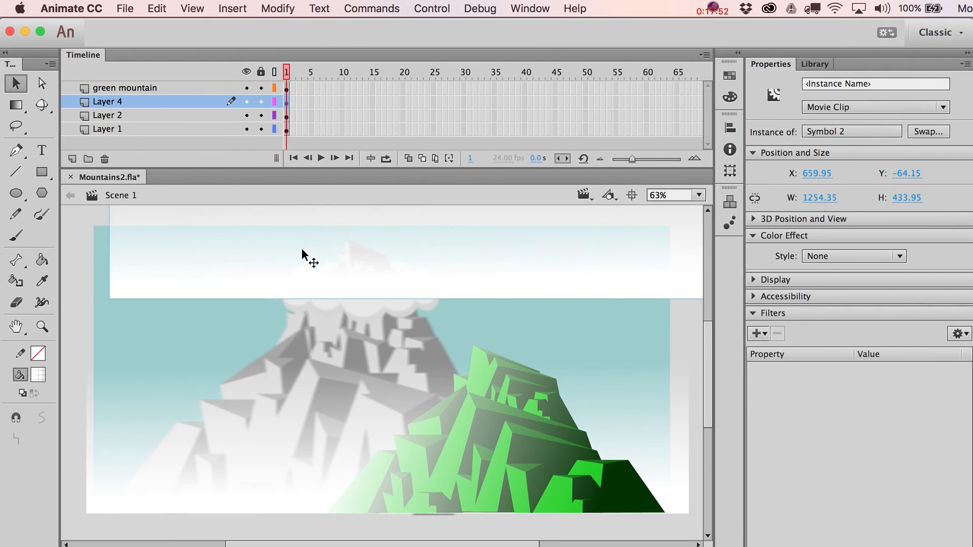
Step: Duplicate the copied fog clip's symbol under the name fade 2
key(space)
drag(427, 291, 392, 333)
key(super+shift+d)
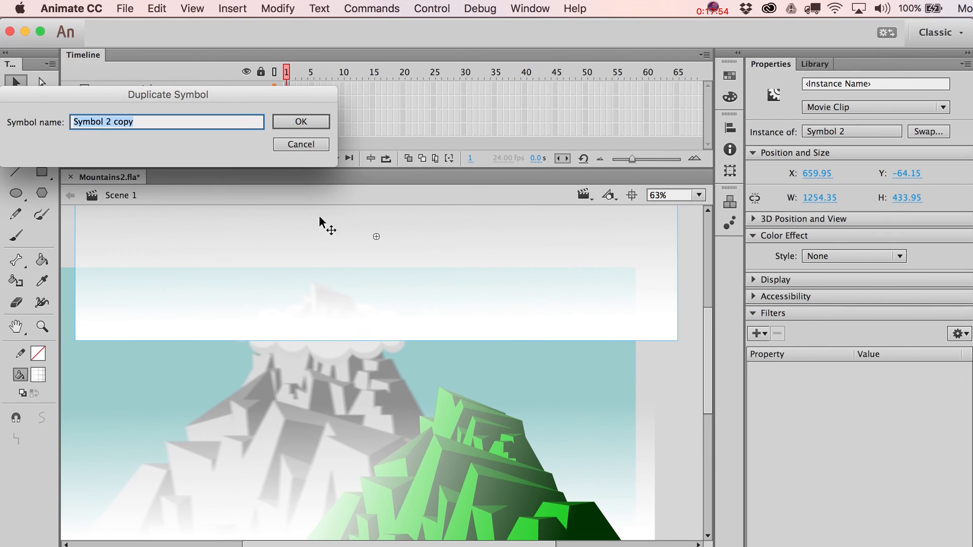
text(fade t)
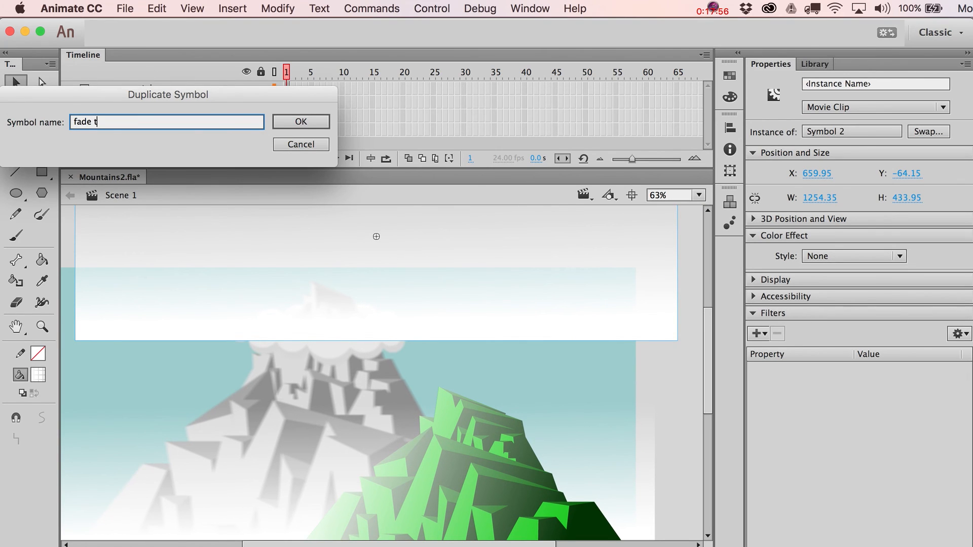
text( 2)
key(Return)
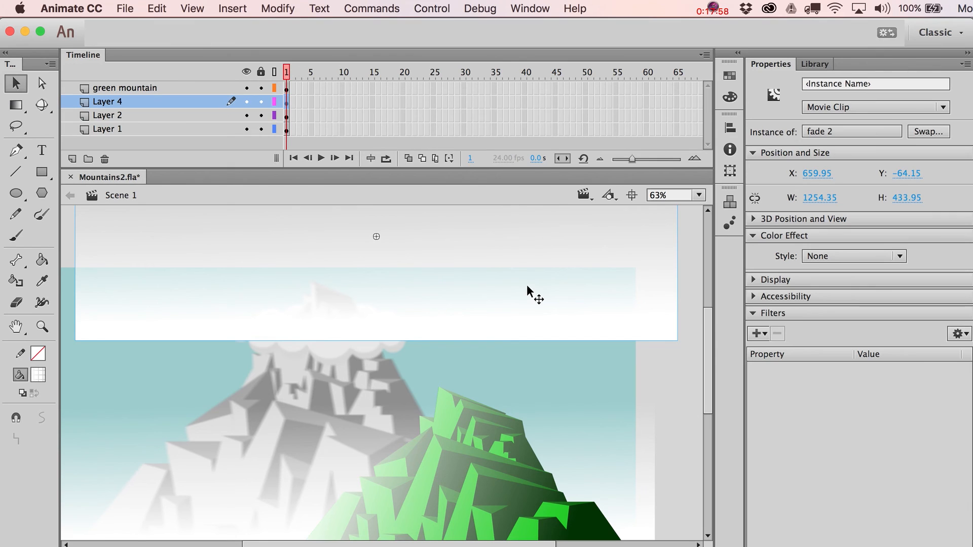
Step: Flip the fade 2 clip vertically and lower it over the upper scene to Y 217
click(278, 8)
mouse_move(355, 193)
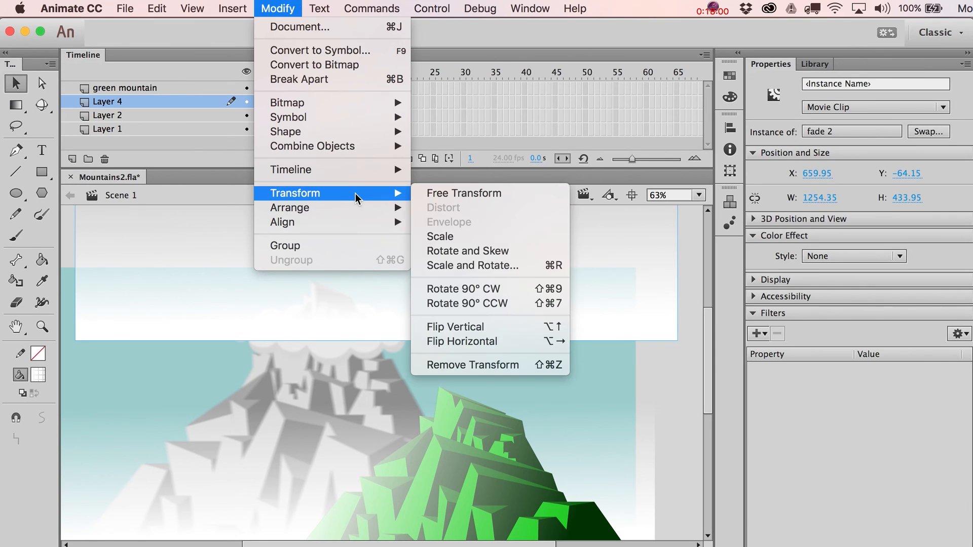
click(500, 325)
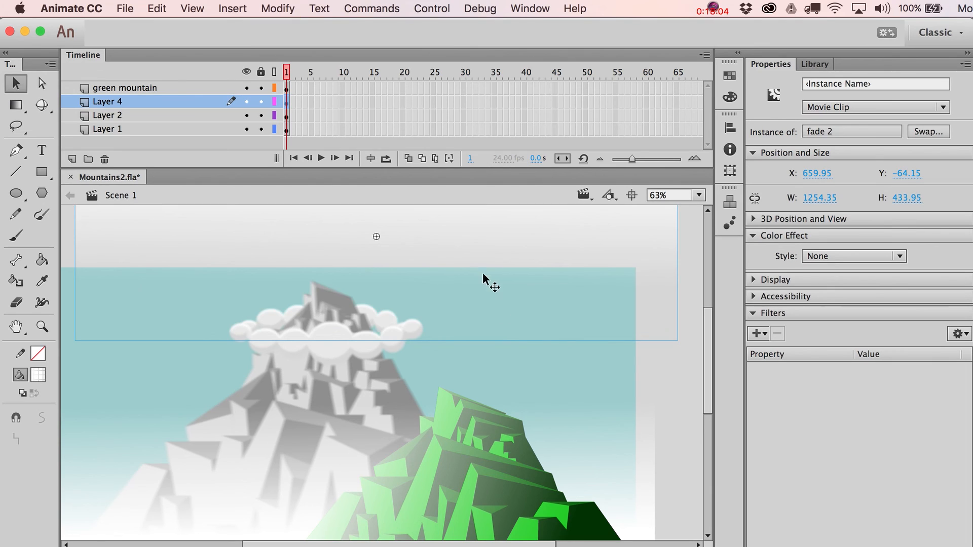
drag(482, 279, 482, 387)
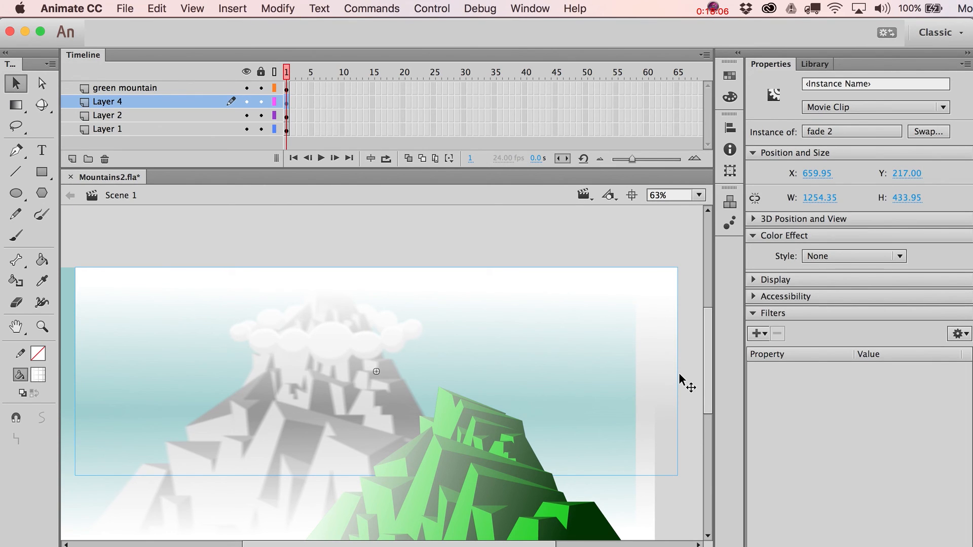
Step: Narrow the fade 2 clip to about 1237 px wide and position it across the upper scene
key(q)
drag(678, 373, 646, 374)
key(v)
key(space)
drag(570, 360, 535, 334)
key(q)
drag(662, 359, 690, 359)
key(v)
scroll(560, 310, down, 1)
Step: Tint the fade 2 clip 100% with the sky's teal (153, 204, 204) and place it at X 603.90, Y 217
click(821, 257)
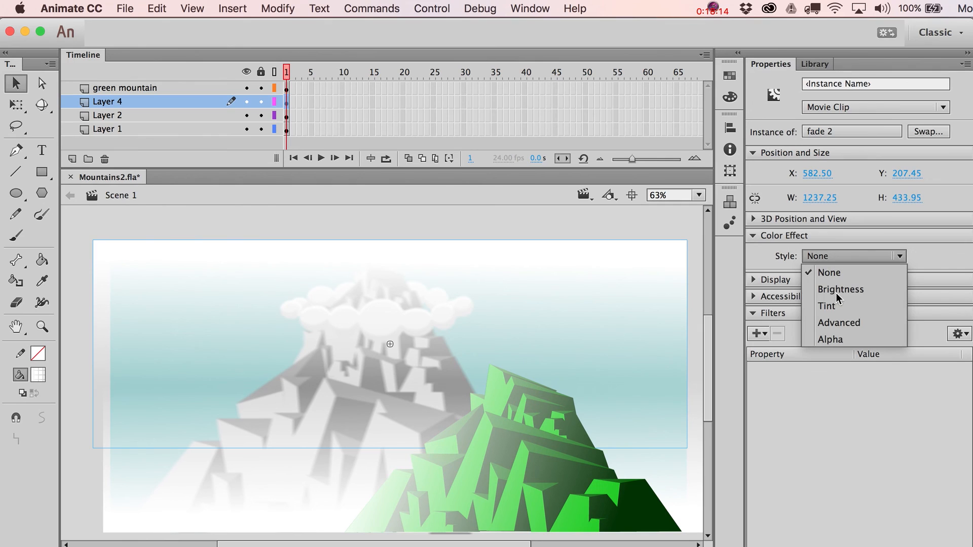
click(846, 310)
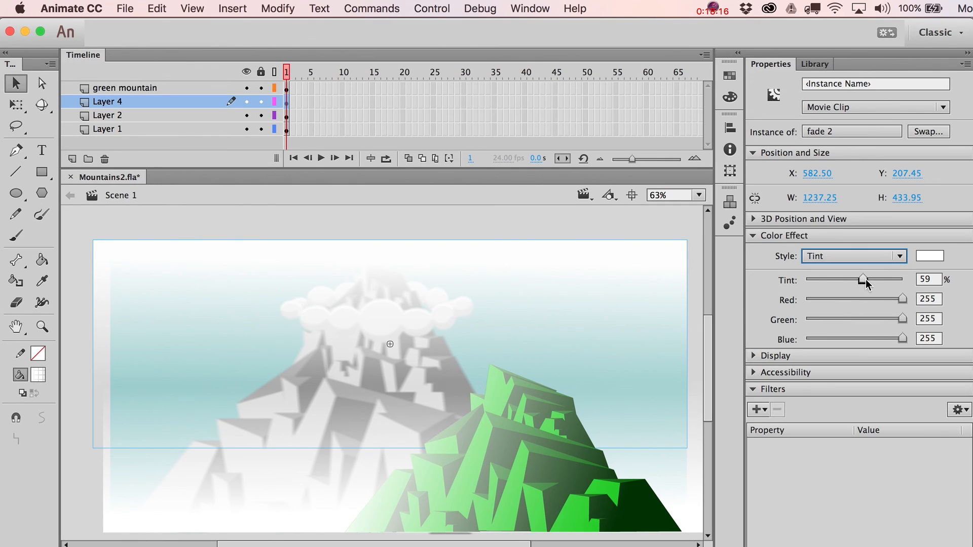
drag(639, 284, 512, 224)
click(943, 257)
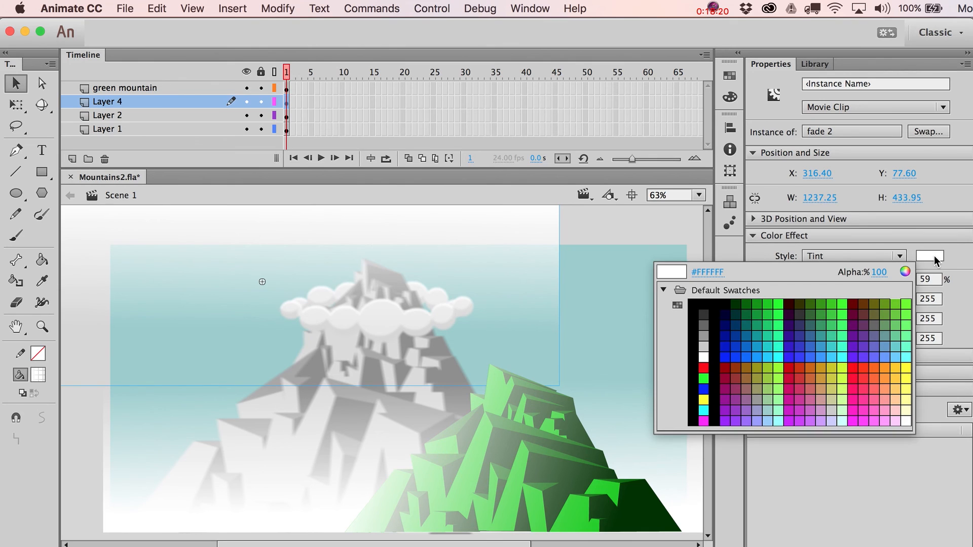
click(604, 261)
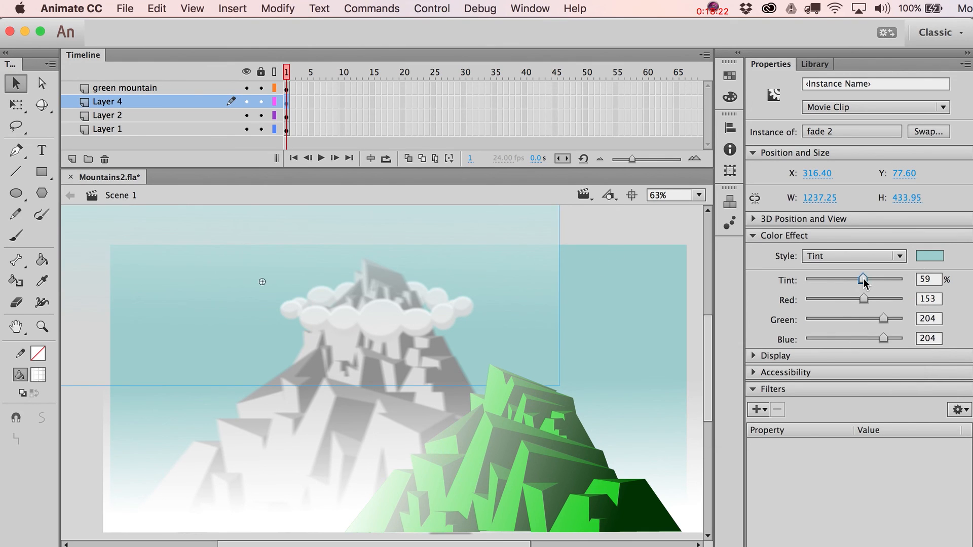
drag(863, 280, 931, 283)
drag(463, 221, 602, 287)
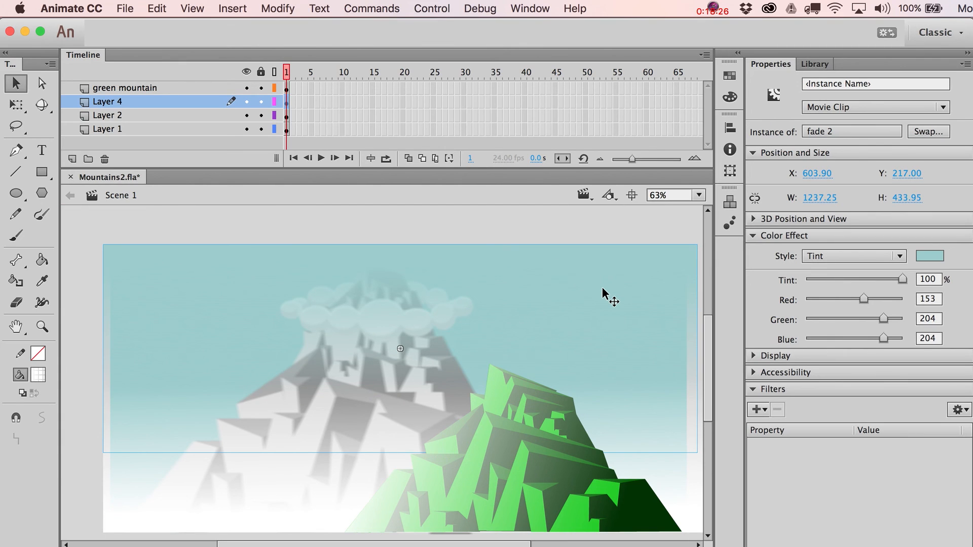
Step: Move the teal fade clip from Layer 4 to Layer 2, pasted in the same place
key(super+Down)
key(super+x)
click(363, 319)
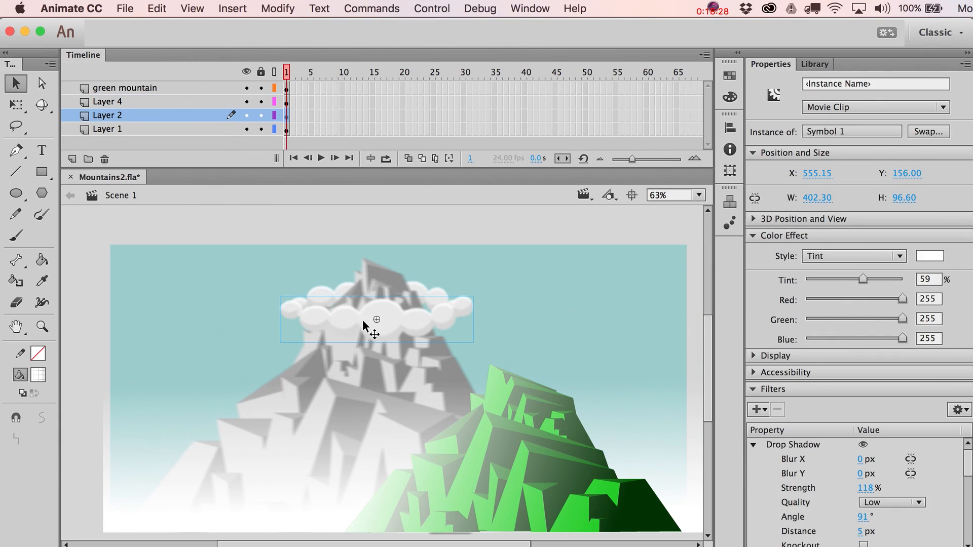
key(super+shift+v)
key(super+Down)
key(super+Down)
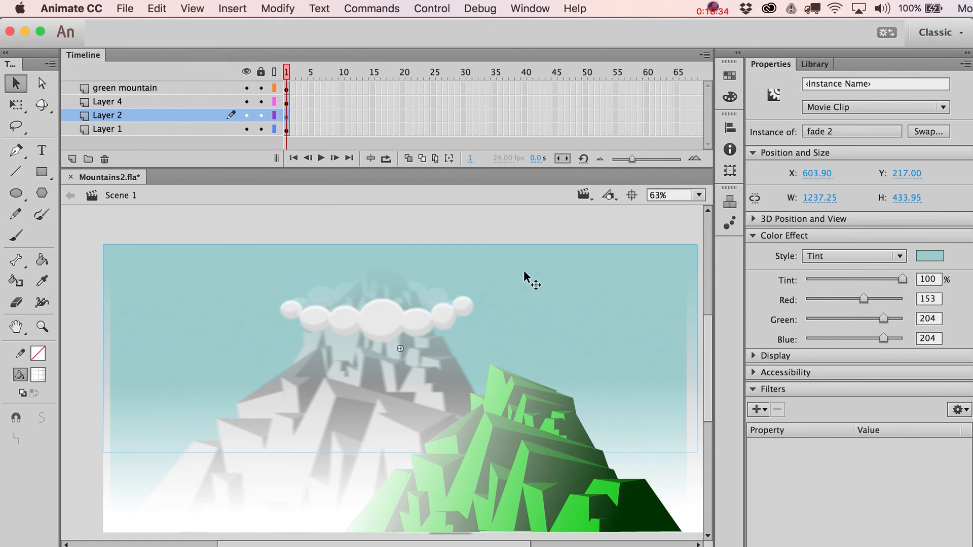
key(super+x)
key(super+shift+v)
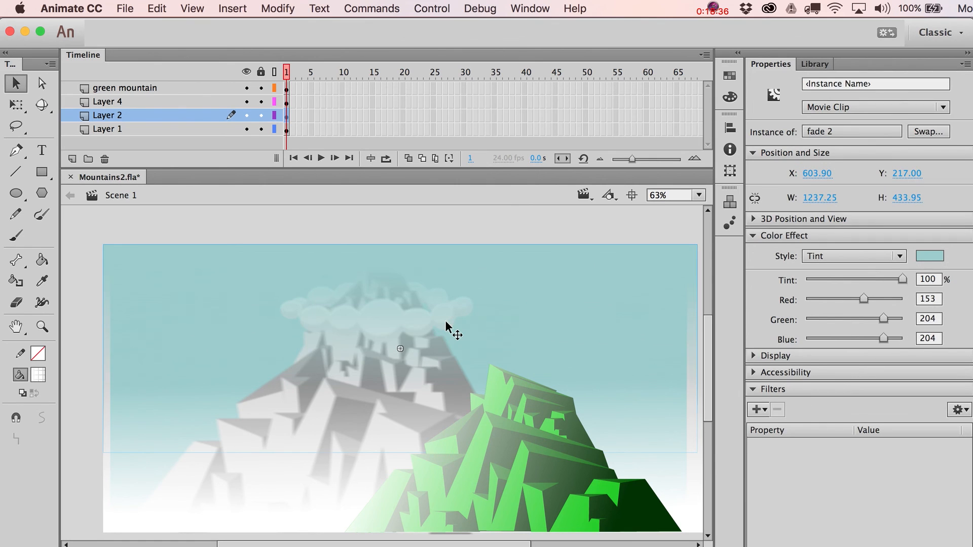
Step: Squash the teal fade to about 165 px high and set it behind the front clouds at Y 85.90
key(q)
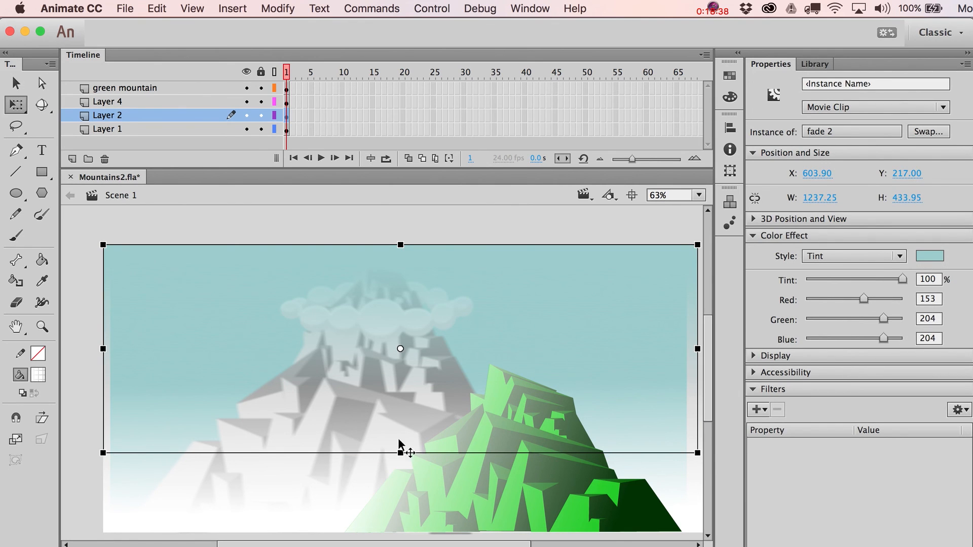
drag(400, 450, 400, 389)
key(v)
drag(424, 325, 424, 260)
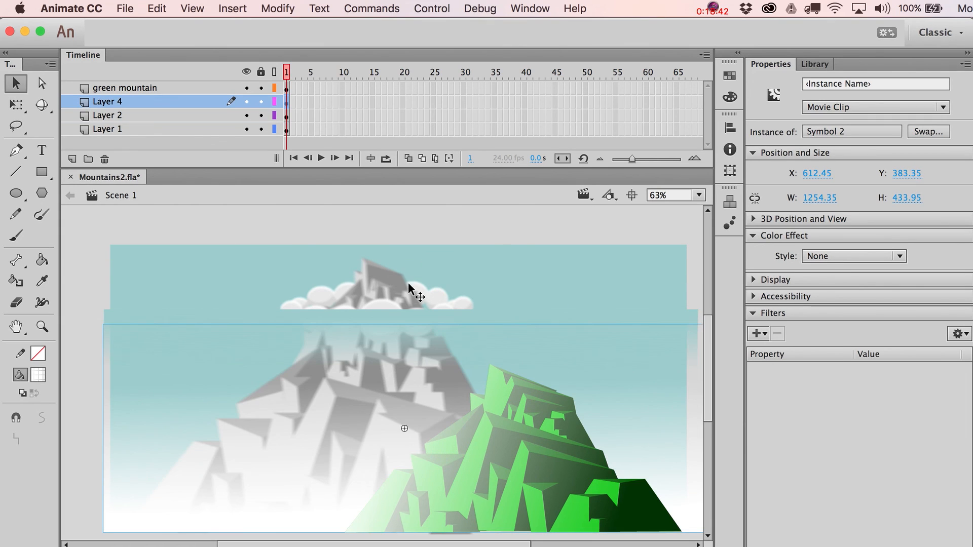
click(399, 306)
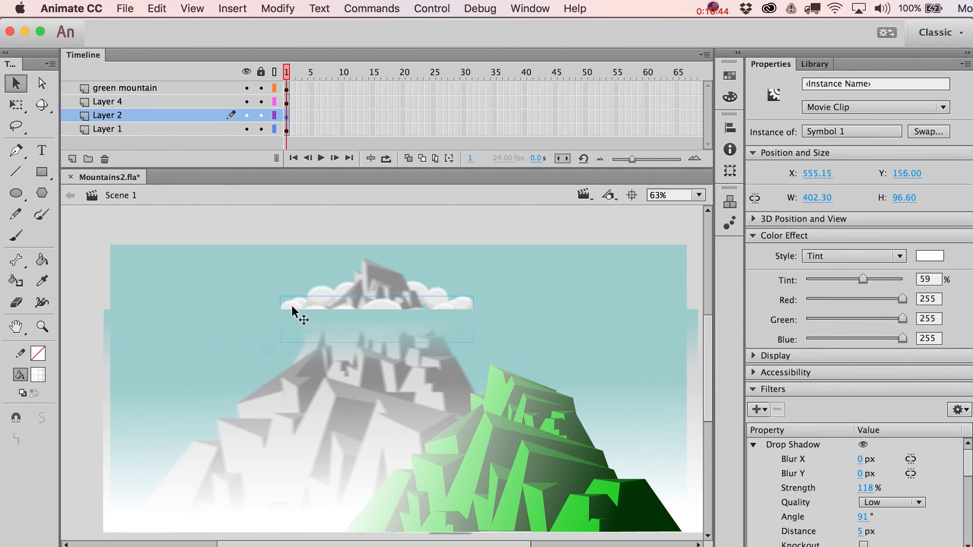
click(153, 303)
click(118, 325)
click(108, 316)
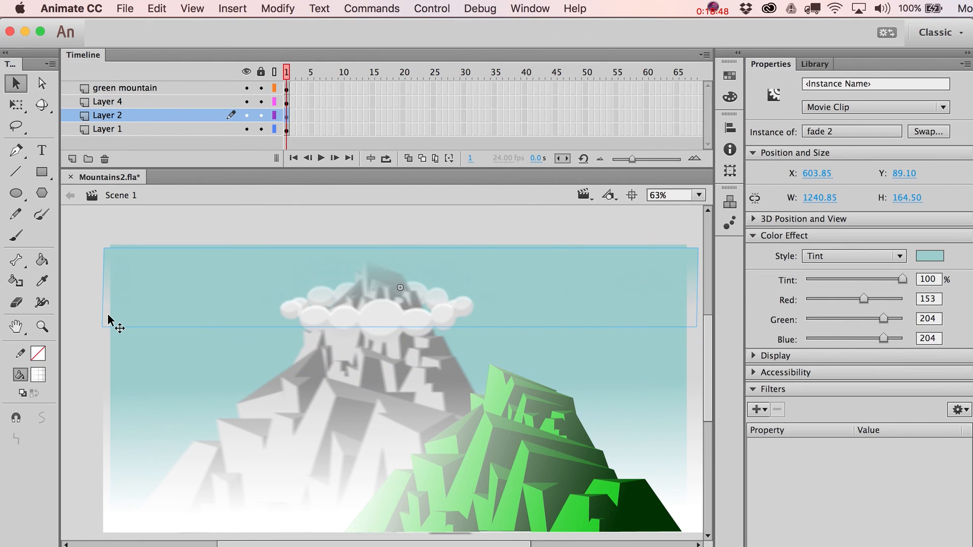
key(Up)
key(Up)
key(Up)
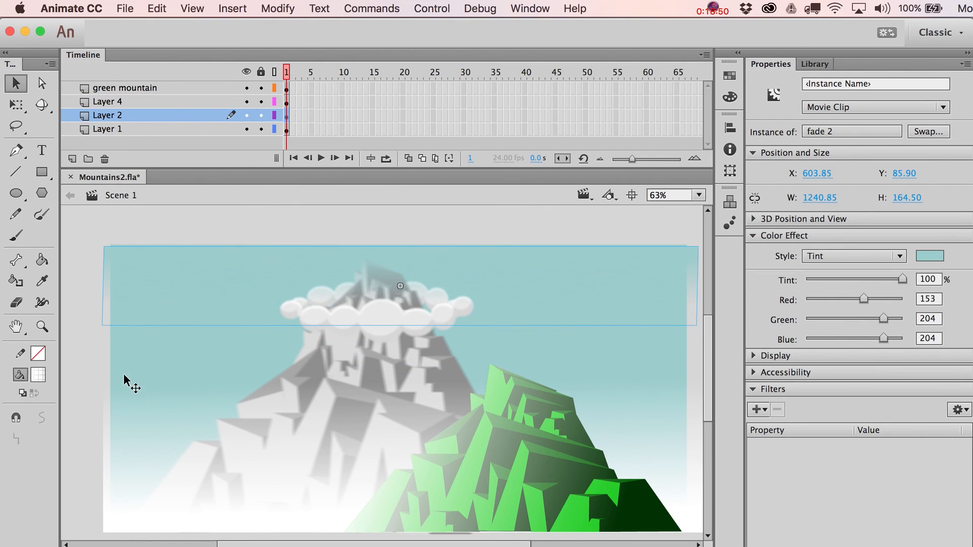
Step: Try replacing the white fog with the teal fade, moved over the lower scene and stretched to about 453 px high
click(188, 490)
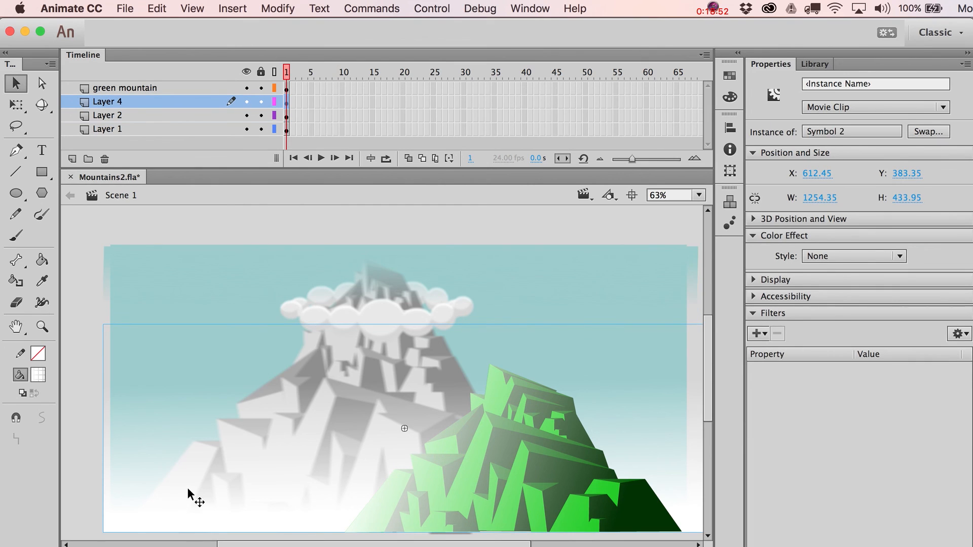
key(Delete)
drag(236, 262, 239, 434)
key(q)
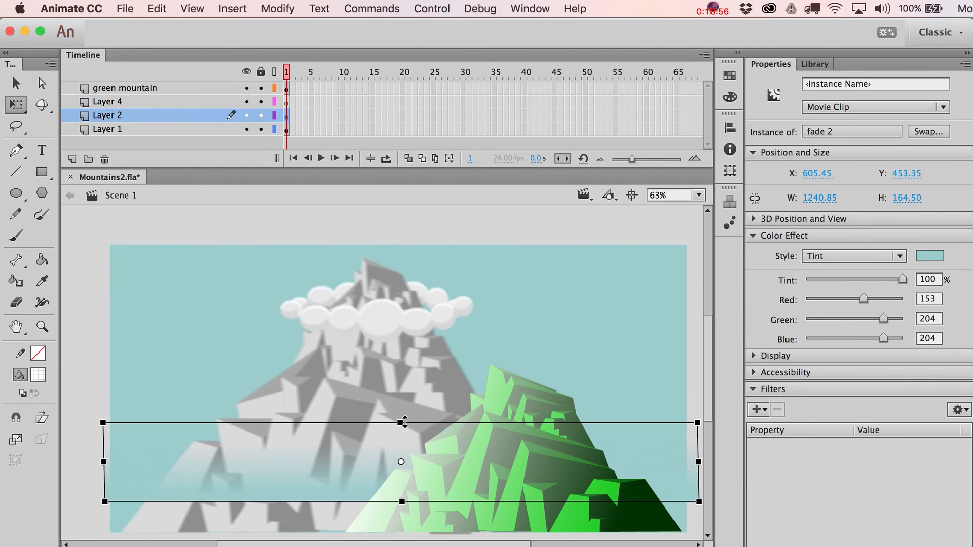
drag(400, 422, 402, 347)
key(v)
Step: Try nudging the stretched teal fade vertically over the mountains' base until it sits at Y 373.30
key(Up)
key(Up)
key(Up)
key(Up)
key(Up)
key(Up)
key(Up)
key(Up)
key(Up)
key(Up)
key(Up)
key(Up)
key(Up)
key(Up)
key(Up)
key(Up)
key(Up)
key(Up)
key(Up)
key(Up)
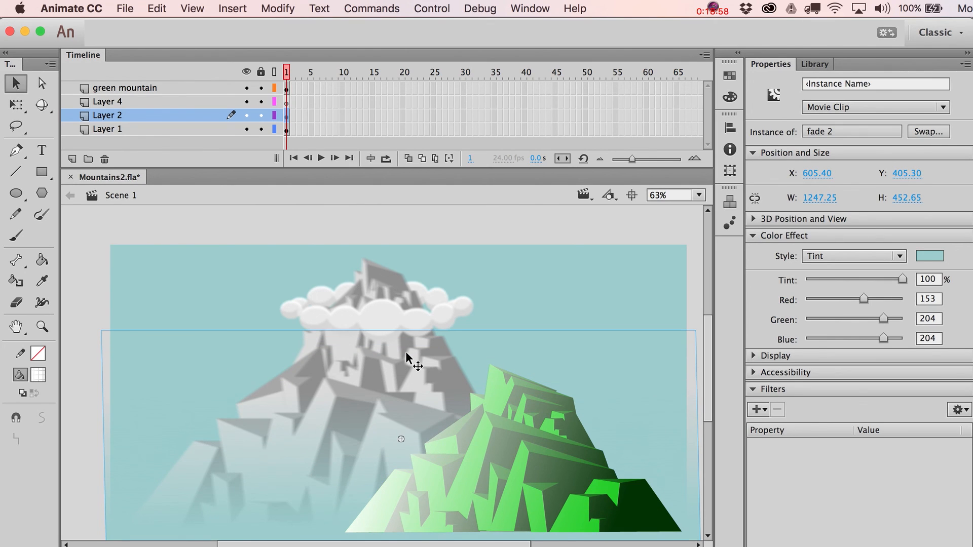
key(Down)
key(Down)
key(Down)
key(Down)
key(Down)
key(Down)
key(Down)
key(Down)
key(Down)
key(Down)
key(Down)
key(Down)
key(Down)
key(Down)
key(Down)
key(Down)
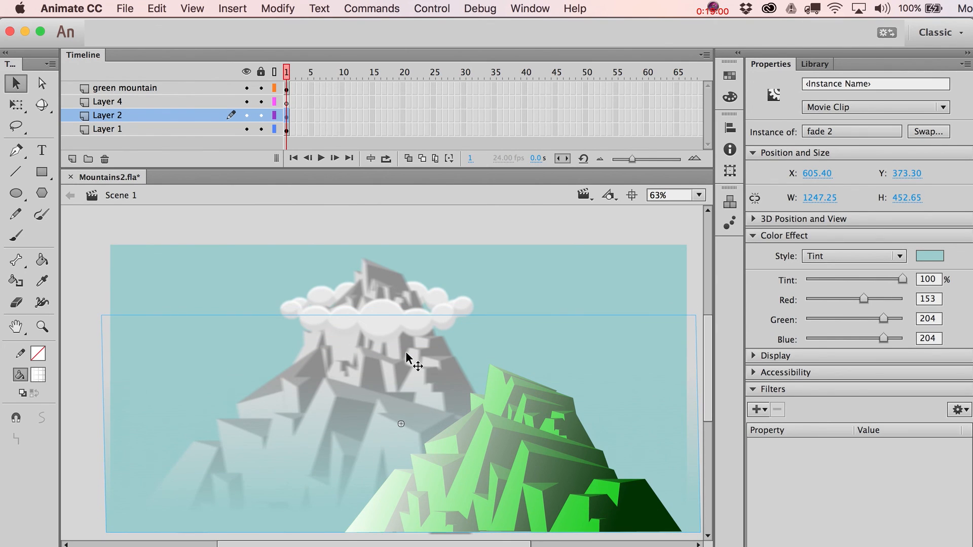
Step: Undo the fog replacement back to the white fog below and the squashed teal fade at the peak
key(super+z)
key(super+z)
key(super+z)
key(super+z)
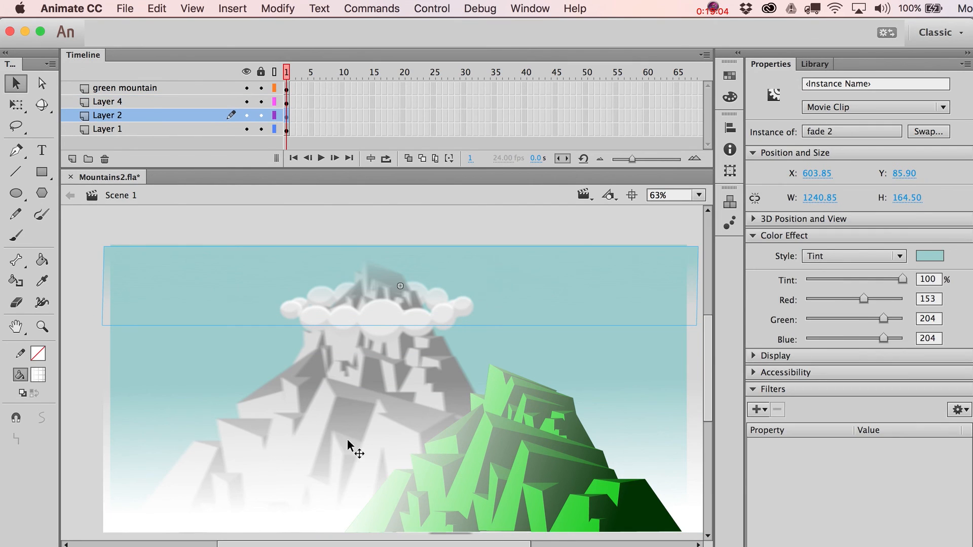
Step: Move the white fog's transformation point to its bottom edge and shorten the fog to about 361 px high
click(332, 449)
key(q)
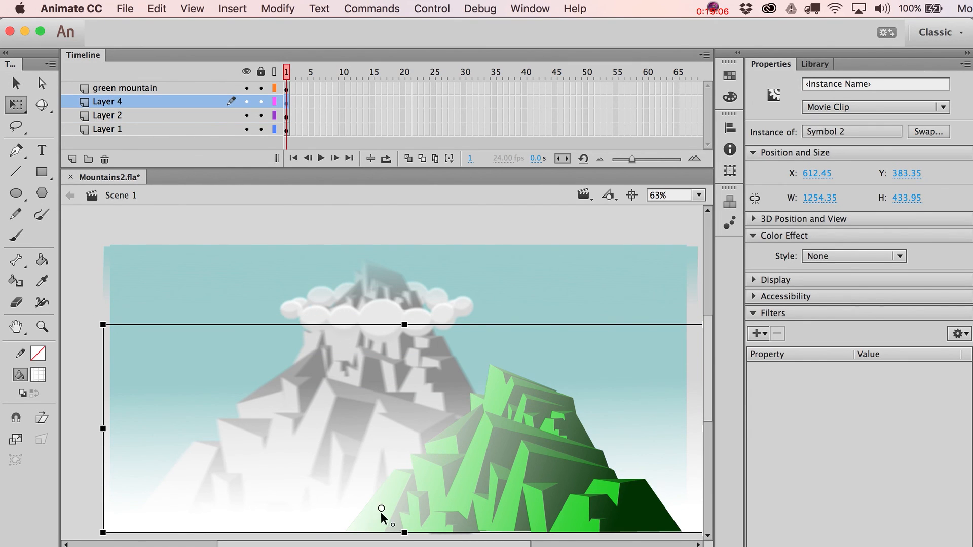
drag(381, 511, 378, 531)
drag(406, 329, 406, 363)
drag(420, 427, 415, 399)
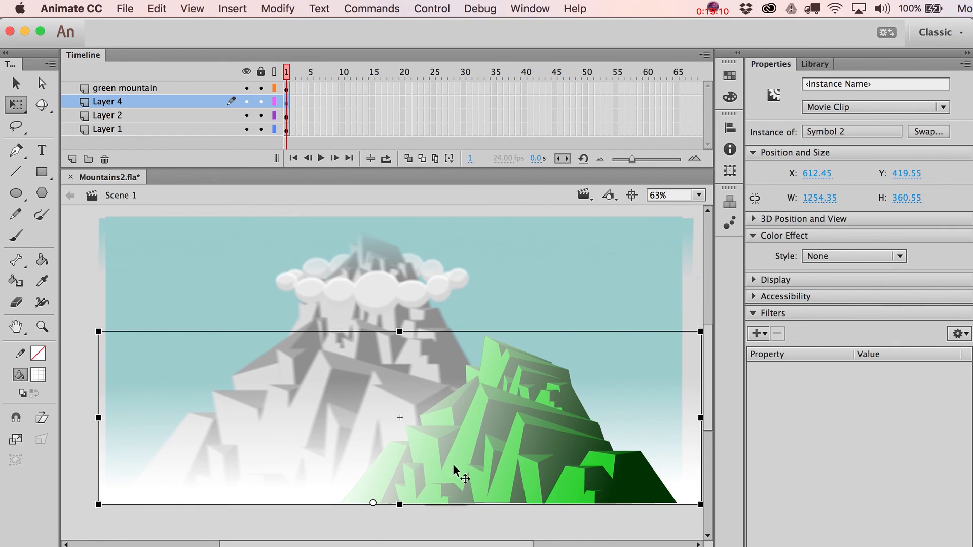
Step: Move Layer 4 above the green mountain layer, keeping the white fog in place in front of both mountains
key(Delete)
drag(207, 104, 191, 79)
key(super+shift+v)
key(v)
click(501, 527)
click(510, 496)
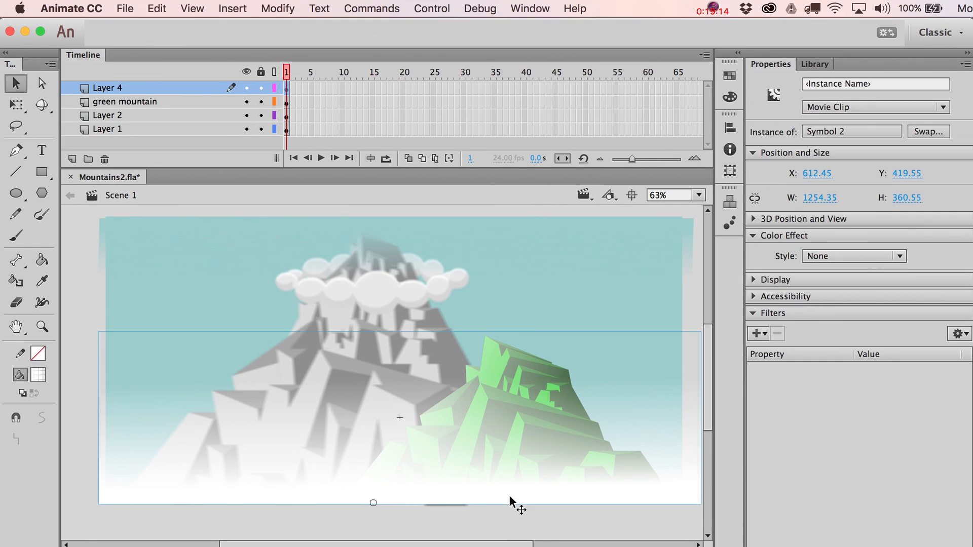
Step: Try a 100% tint on the foreground fog in teal and other swatch colours, and undo the tint
click(825, 257)
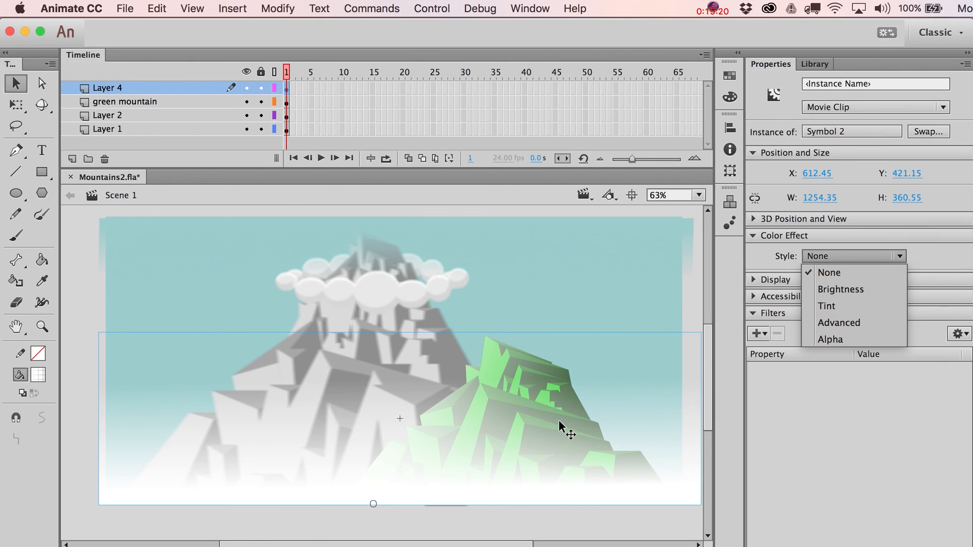
click(834, 306)
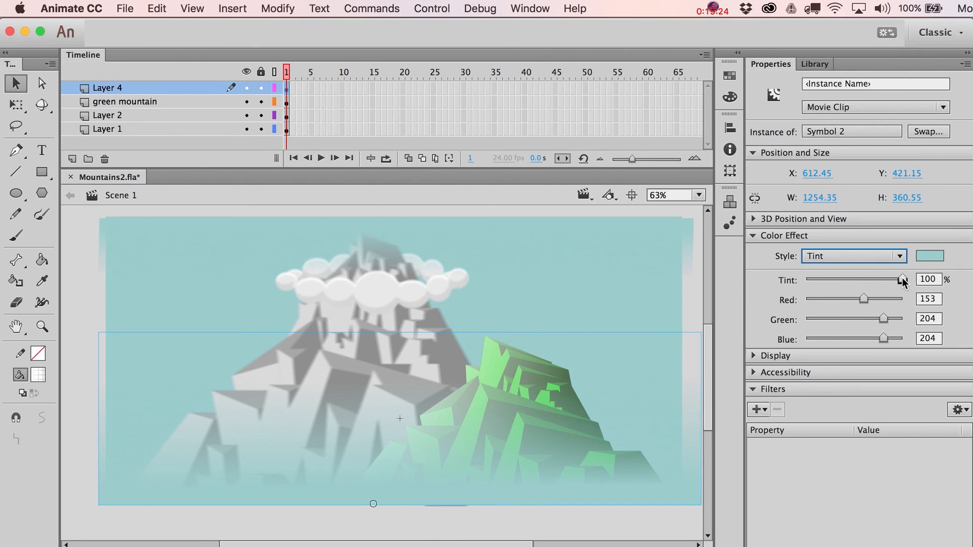
mouse_move(902, 279)
mouse_down()
mouse_move(864, 279)
mouse_move(921, 280)
mouse_up()
click(925, 255)
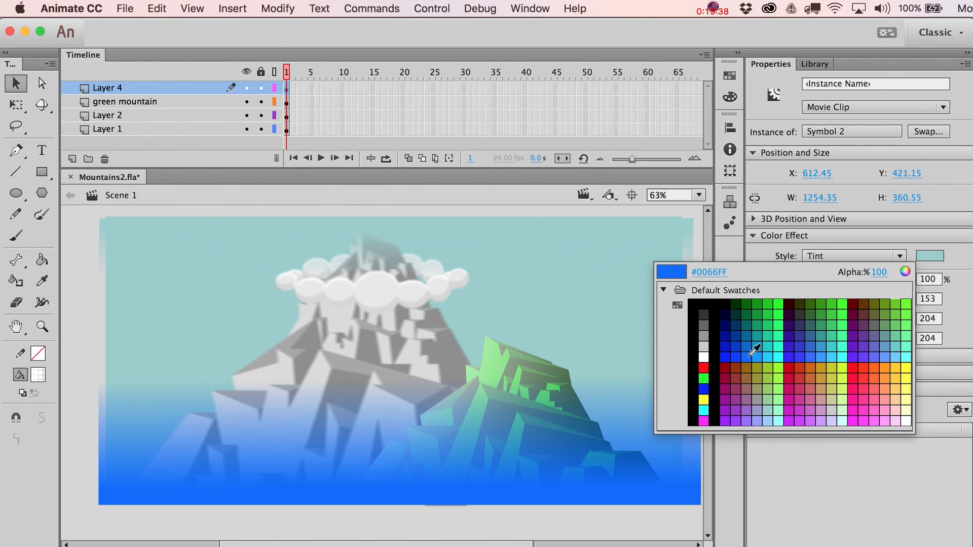
click(740, 313)
key(super+z)
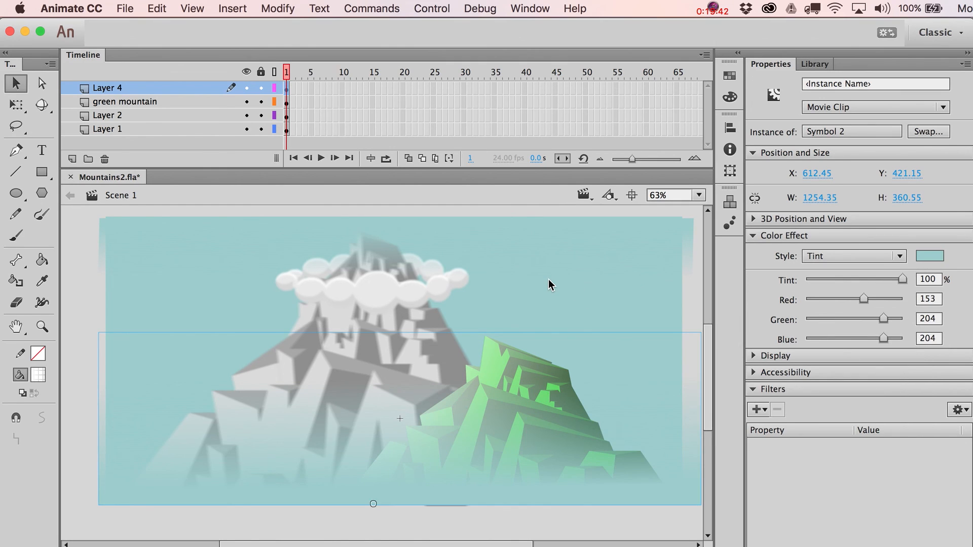
key(super+z)
Step: Shorten the foreground fog from its upper edge to about 212 px high, keeping its base in place
key(q)
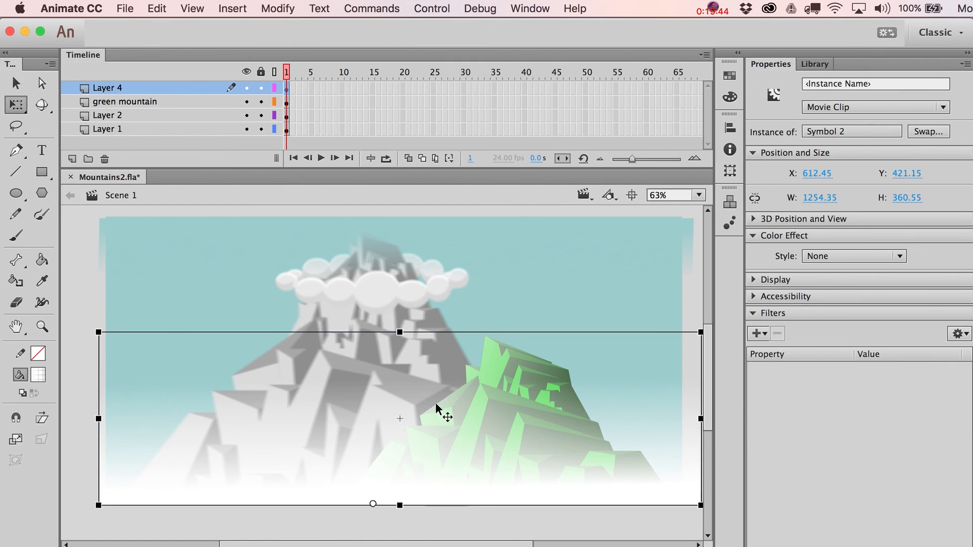
drag(394, 333, 397, 403)
key(v)
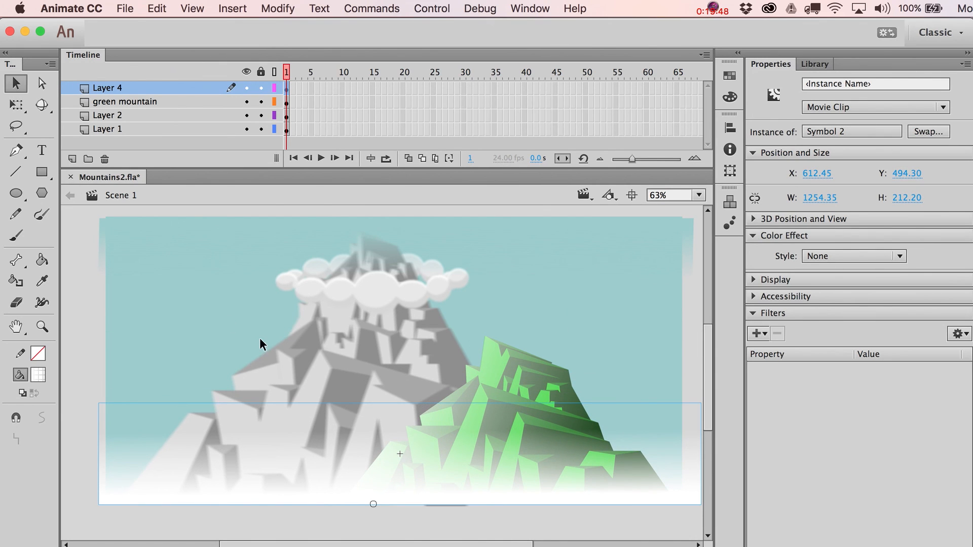
Step: Add a layer above Layer 4 and draw a dark green, strokeless rectangle across the bottom of the scene as a foreground strip
click(72, 159)
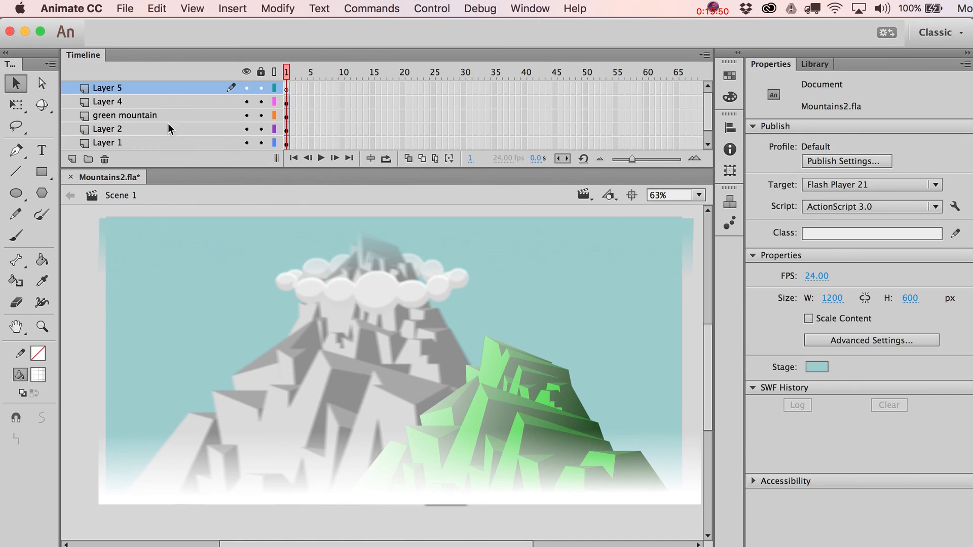
click(42, 171)
click(38, 375)
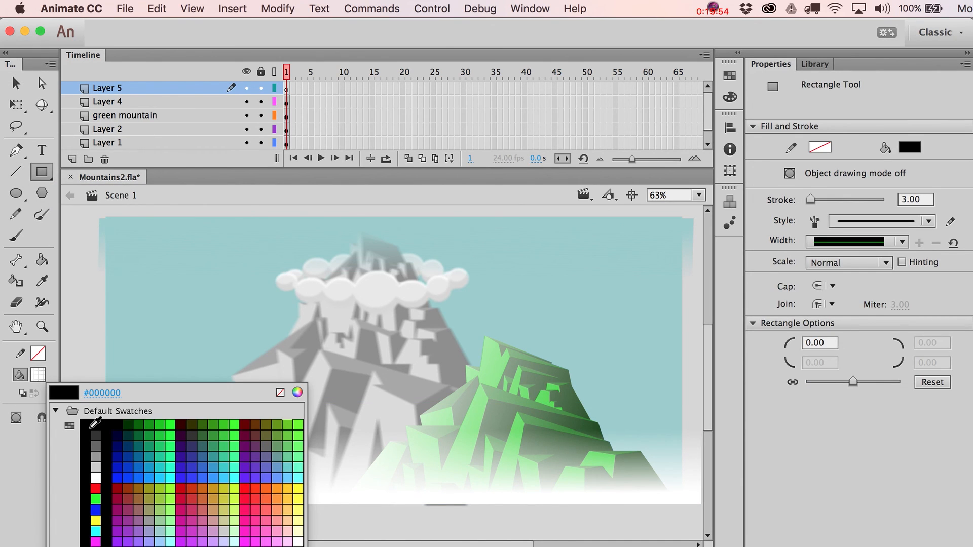
click(208, 426)
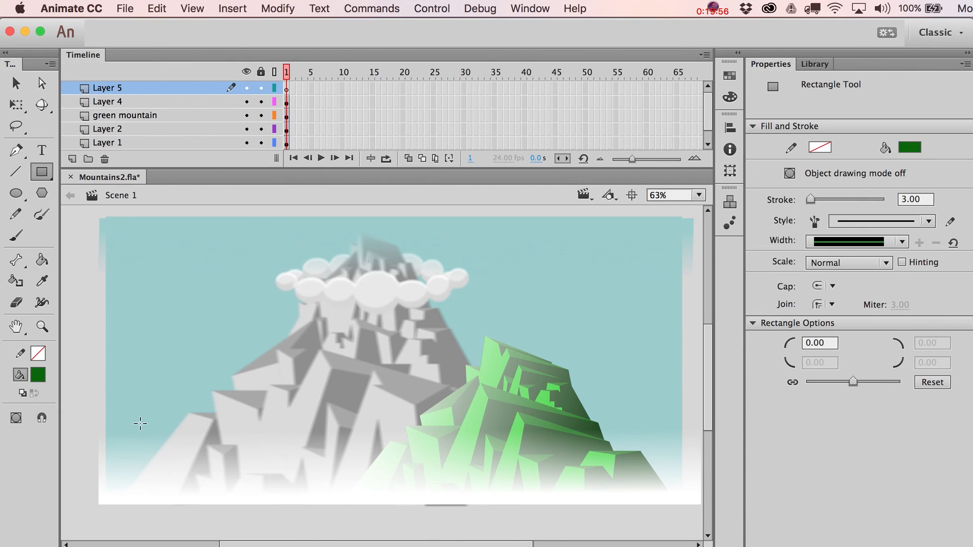
drag(100, 496, 703, 542)
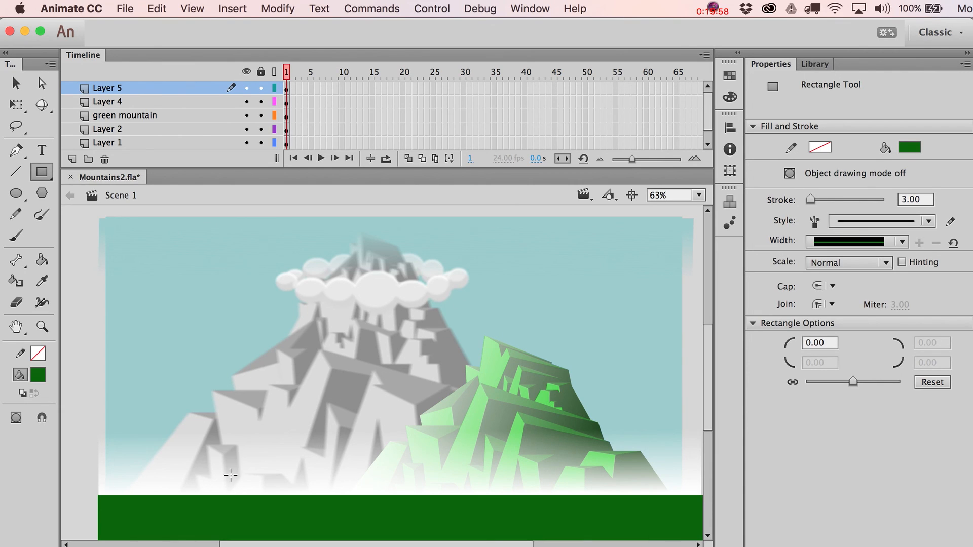
Step: Draw four vertical dark green bars of different widths rising from the foreground strip past the mountains, like tree trunks
drag(203, 507, 231, 263)
drag(477, 499, 502, 205)
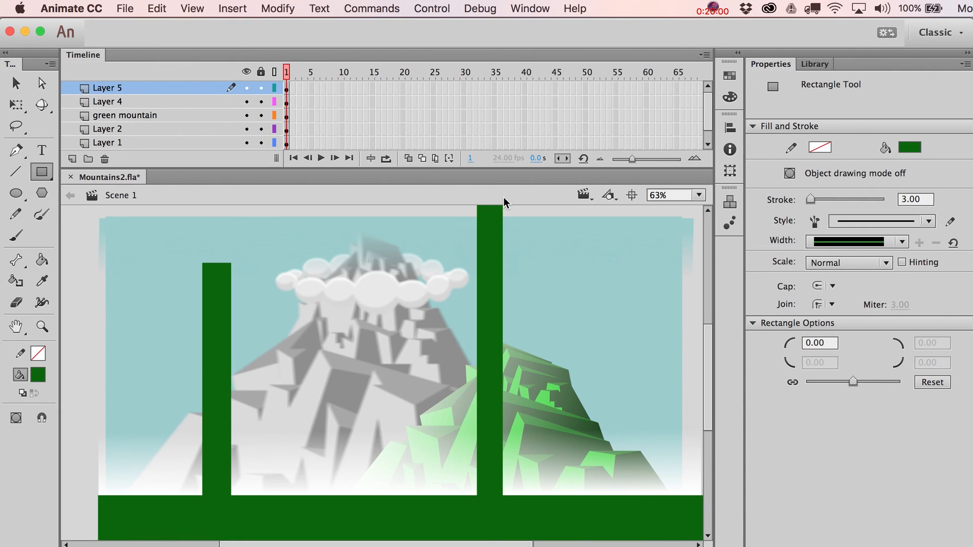
mouse_move(582, 512)
mouse_down()
mouse_move(606, 154)
mouse_move(589, 152)
mouse_up()
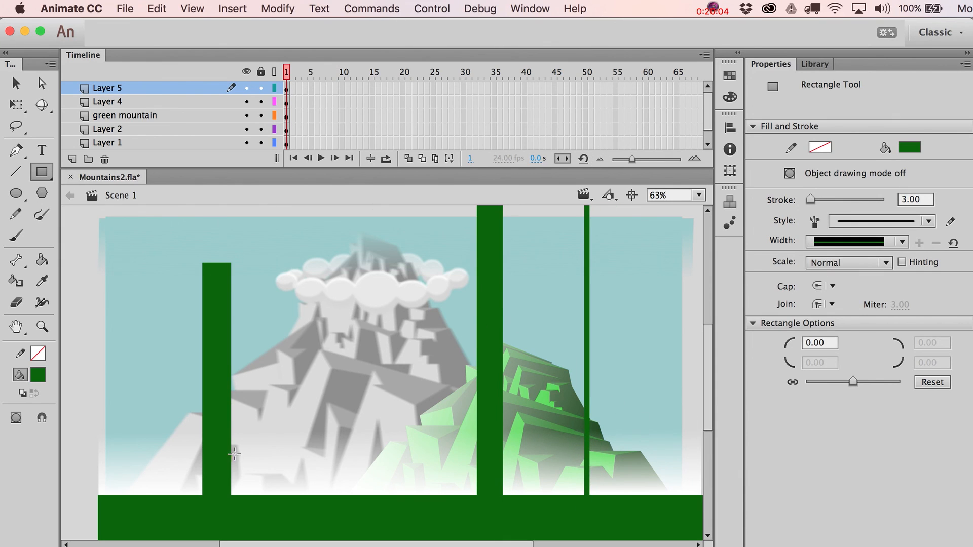
drag(176, 507, 240, 177)
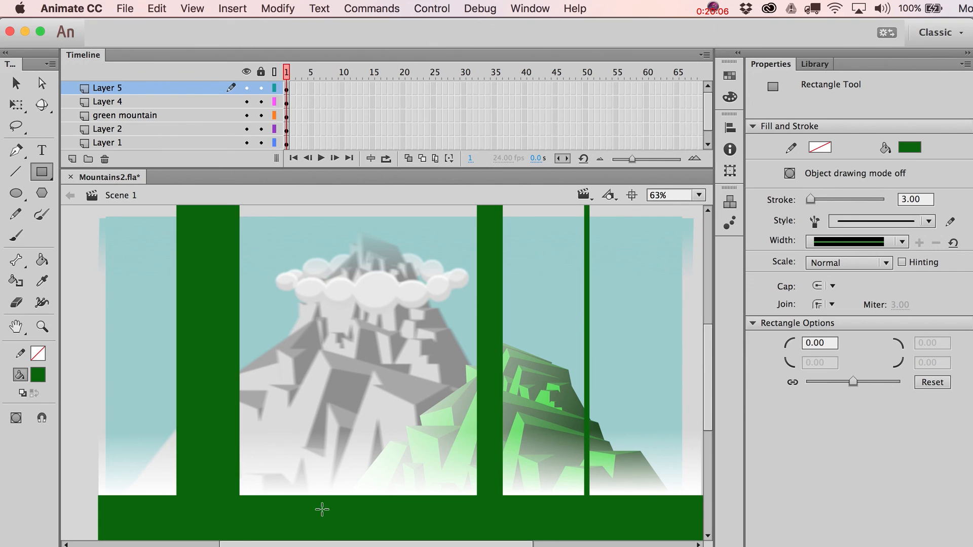
mouse_move(321, 509)
mouse_down()
mouse_move(352, 89)
mouse_move(339, 81)
mouse_up()
key(v)
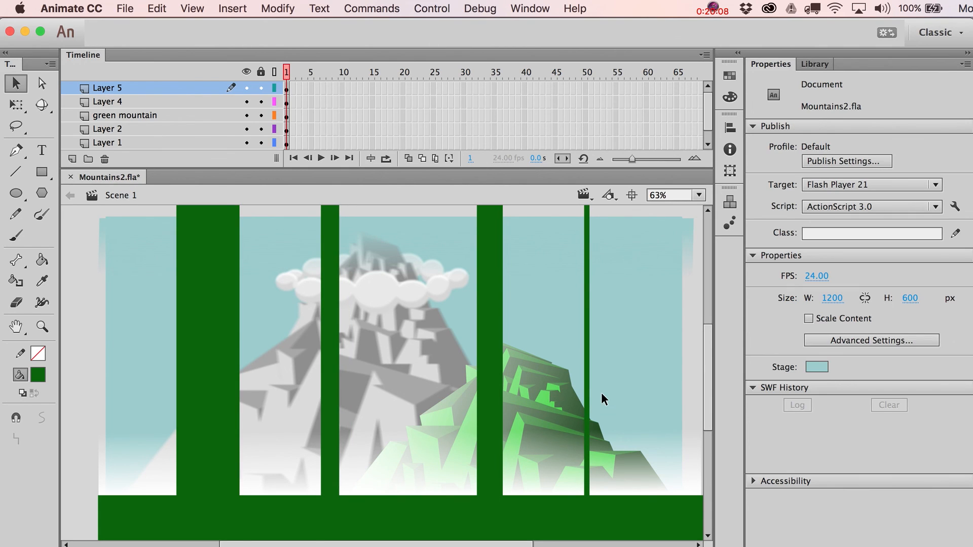
Step: Add a Blur filter of 4 px in X and Y at Low quality to the green mountain
click(553, 359)
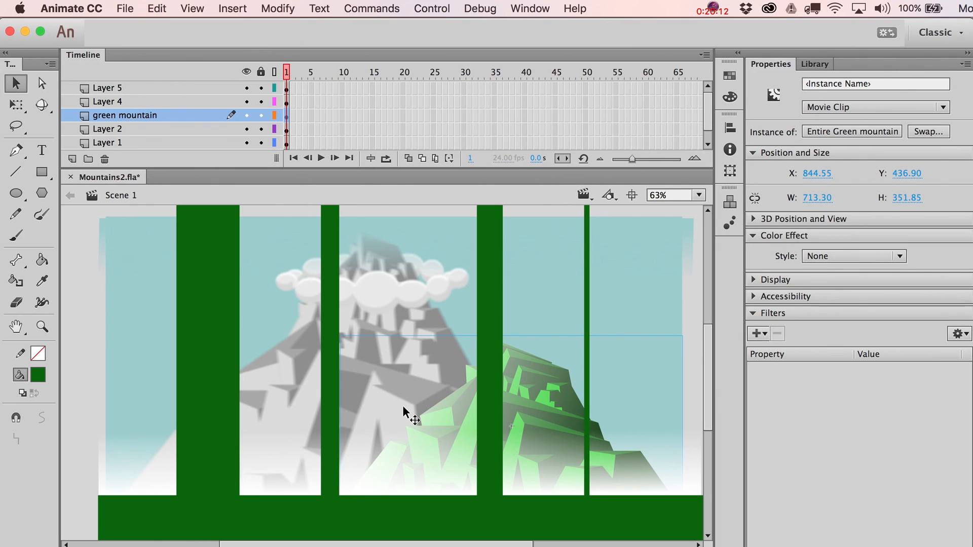
click(431, 318)
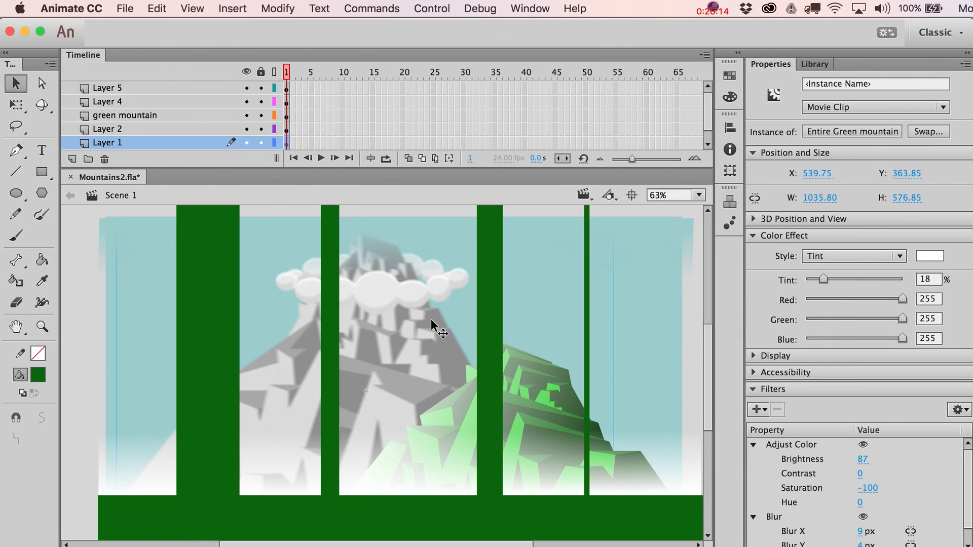
scroll(853, 471, down, 1)
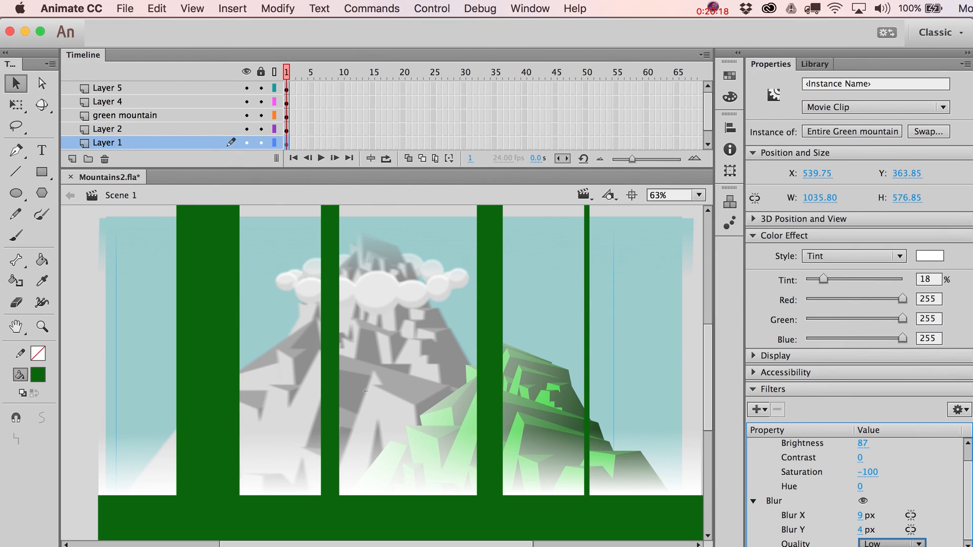
click(548, 383)
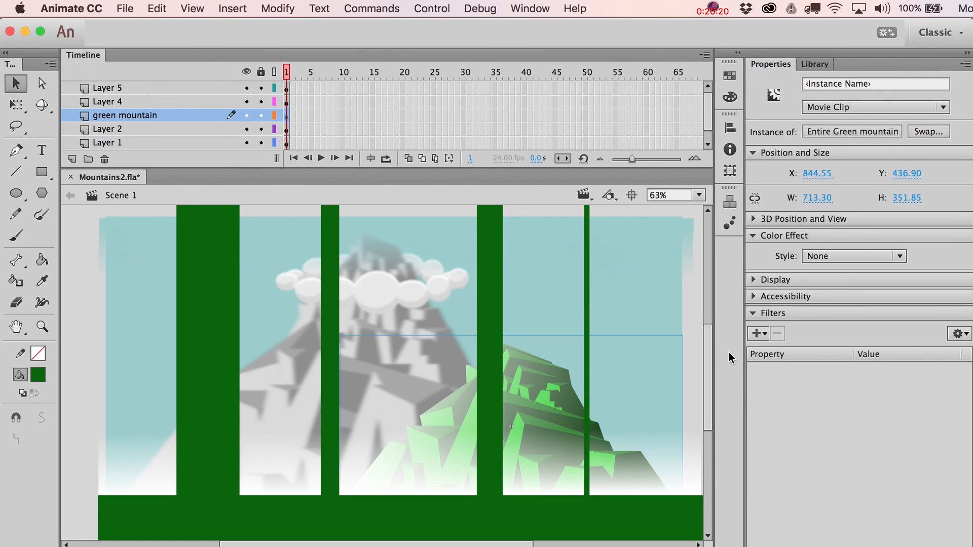
click(759, 333)
click(776, 363)
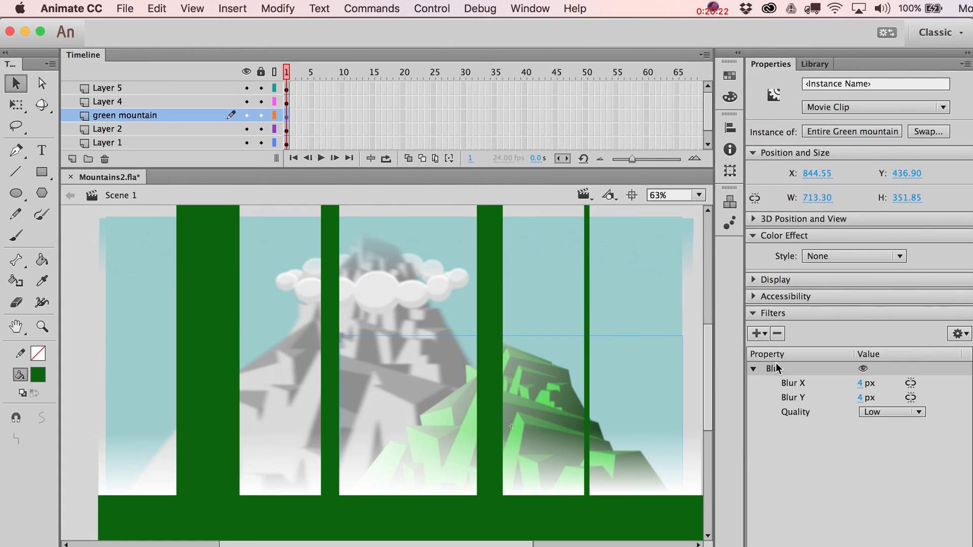
click(860, 383)
click(671, 462)
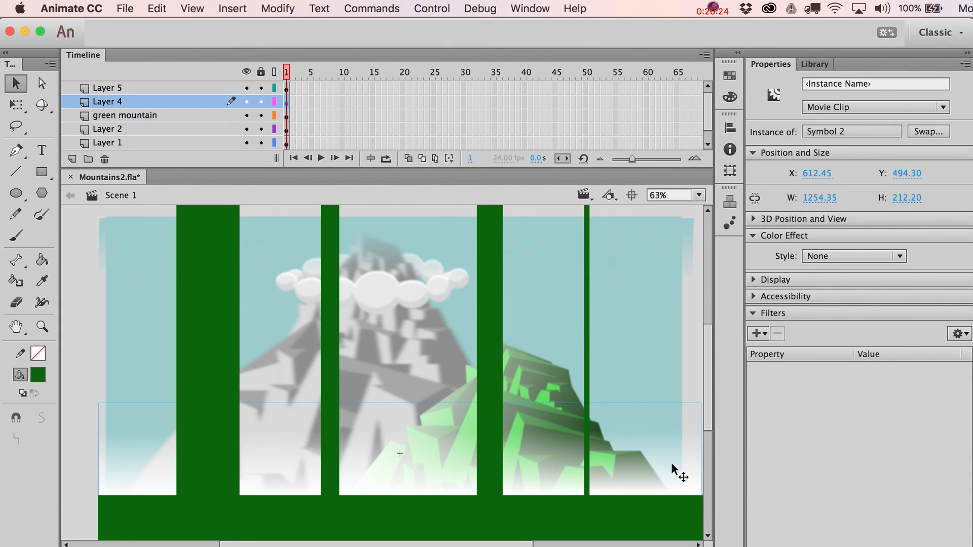
Step: Recolour the foreground strip and its vertical bars black
click(487, 427)
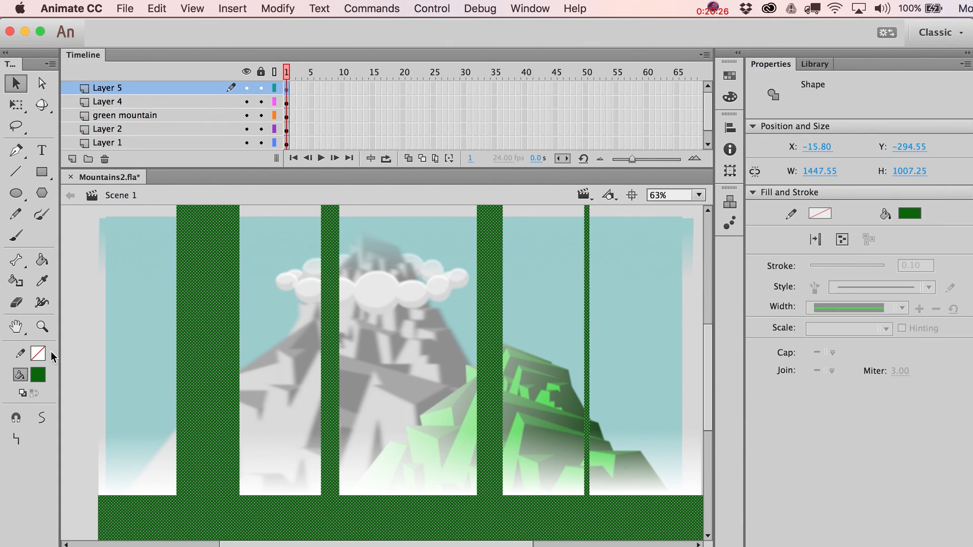
click(38, 375)
click(103, 426)
click(90, 360)
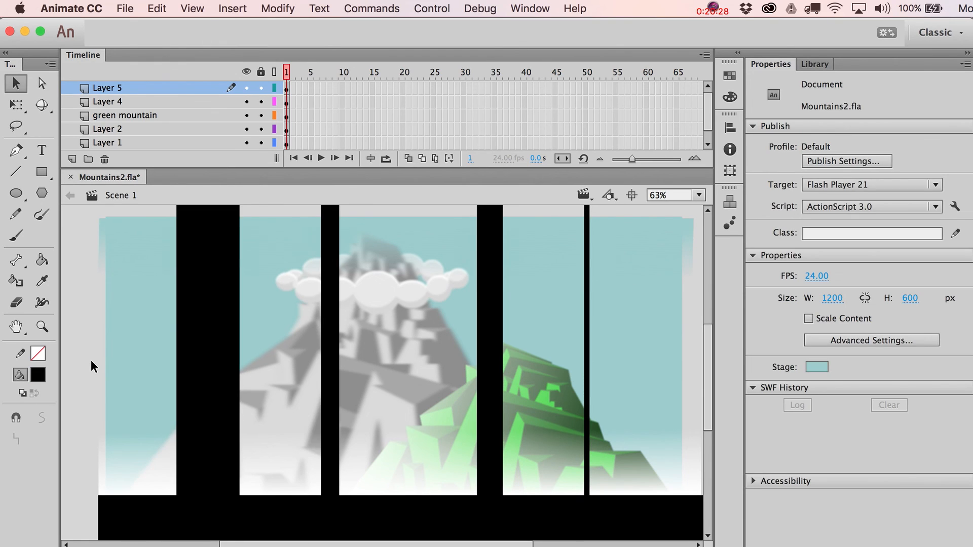
Step: Delete the black foreground shapes on Layer 5 and the white fog on Layer 4
click(502, 428)
click(550, 457)
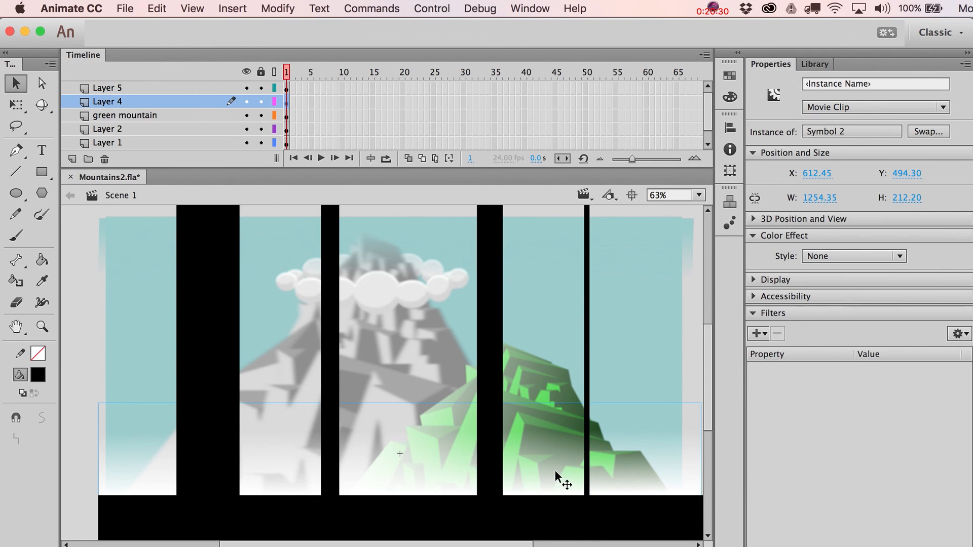
drag(555, 473, 553, 518)
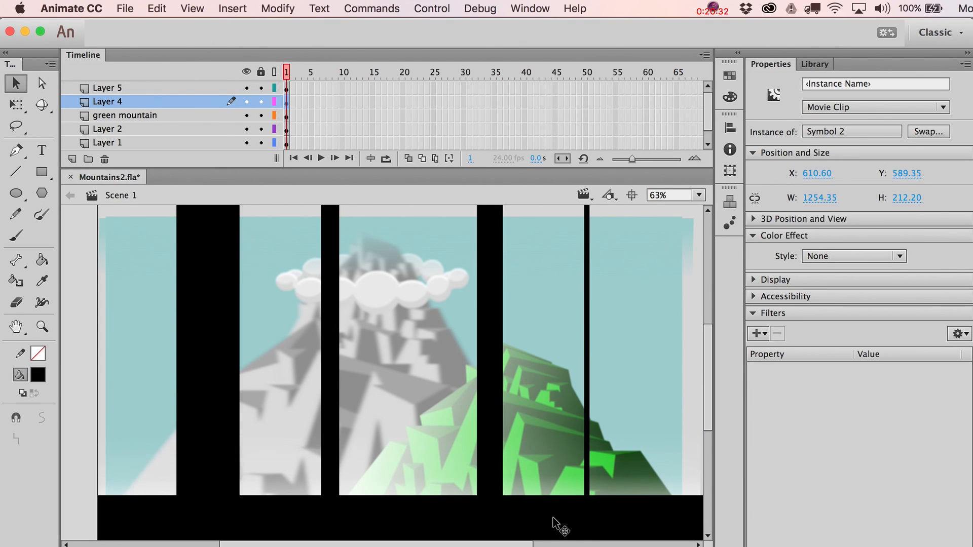
click(562, 527)
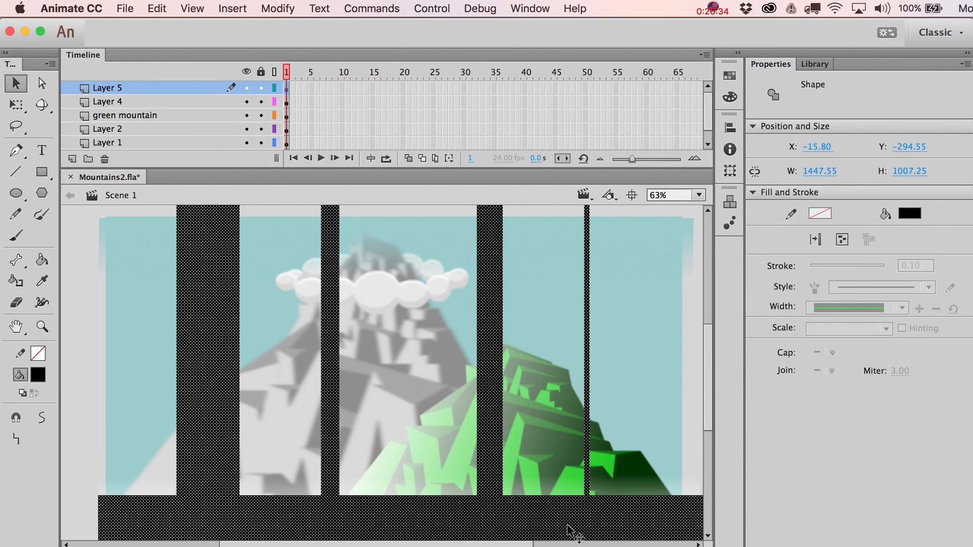
key(Delete)
click(568, 526)
key(Delete)
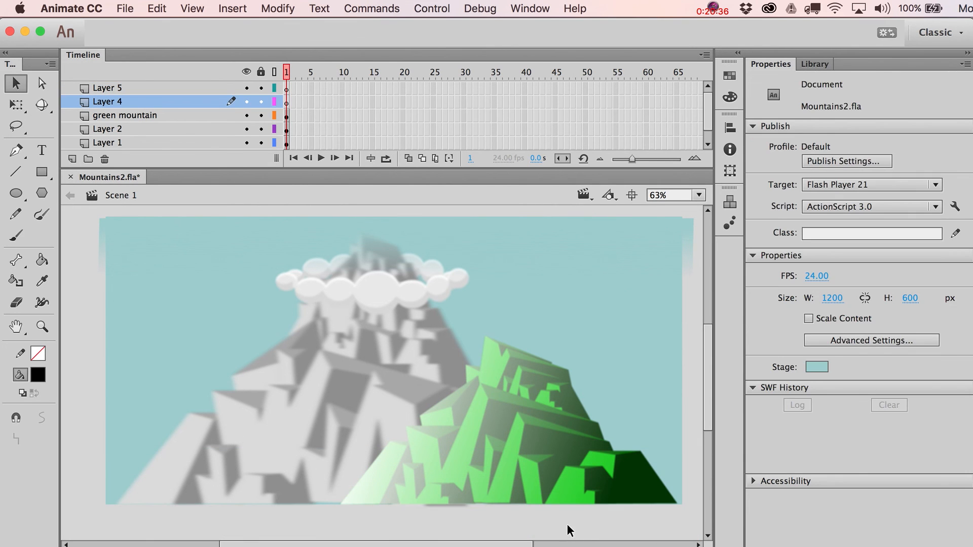
Step: Remove the Blur filter from the green mountain
click(549, 460)
drag(549, 352, 536, 370)
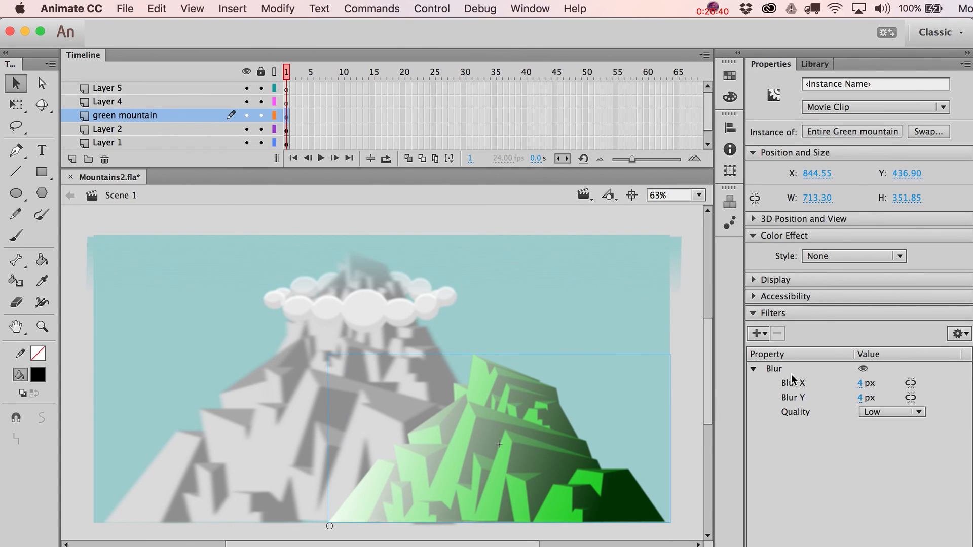
click(780, 369)
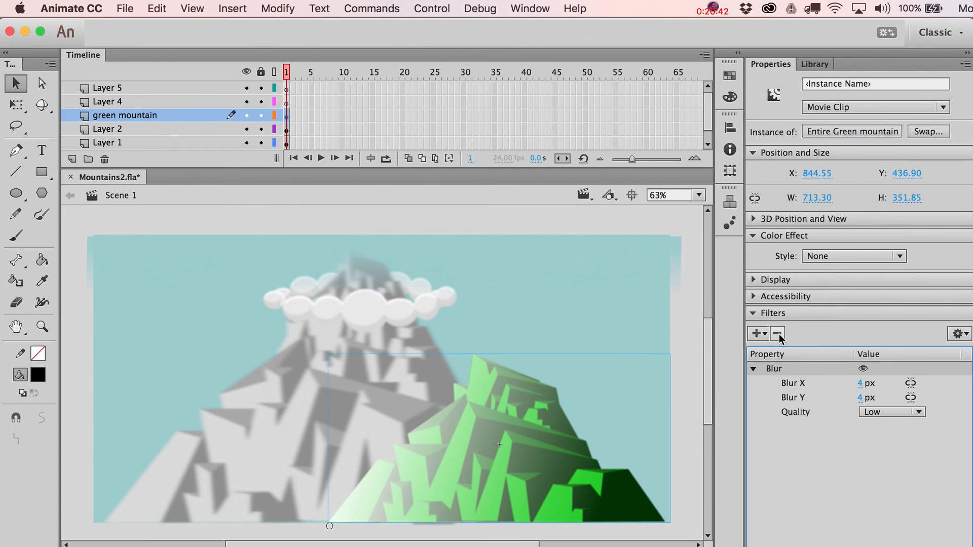
Step: Move the teal fade on Layer 2 up off the grey peak to about Y -4
click(433, 318)
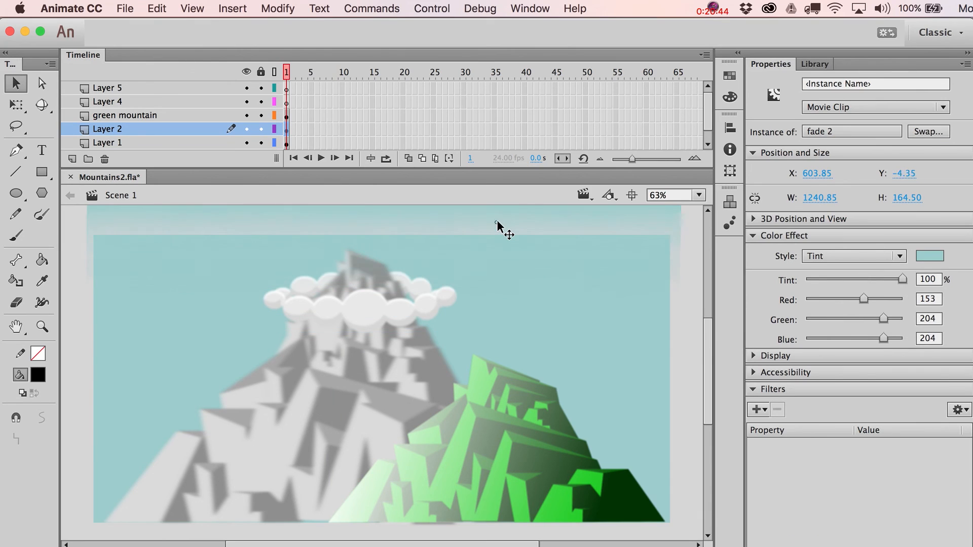